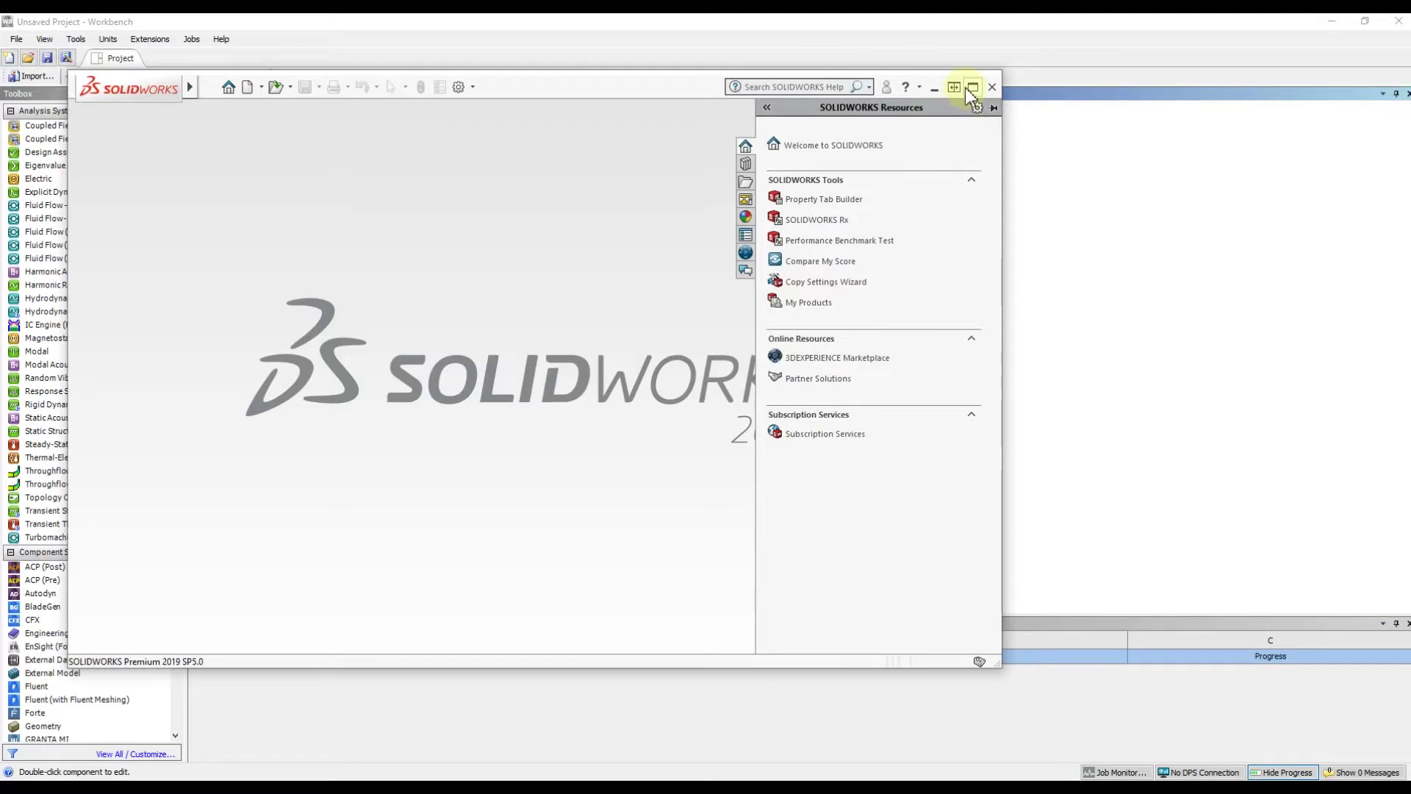
Step: Create a new part document and open a sketch on the Front Plane
left_click(182, 25)
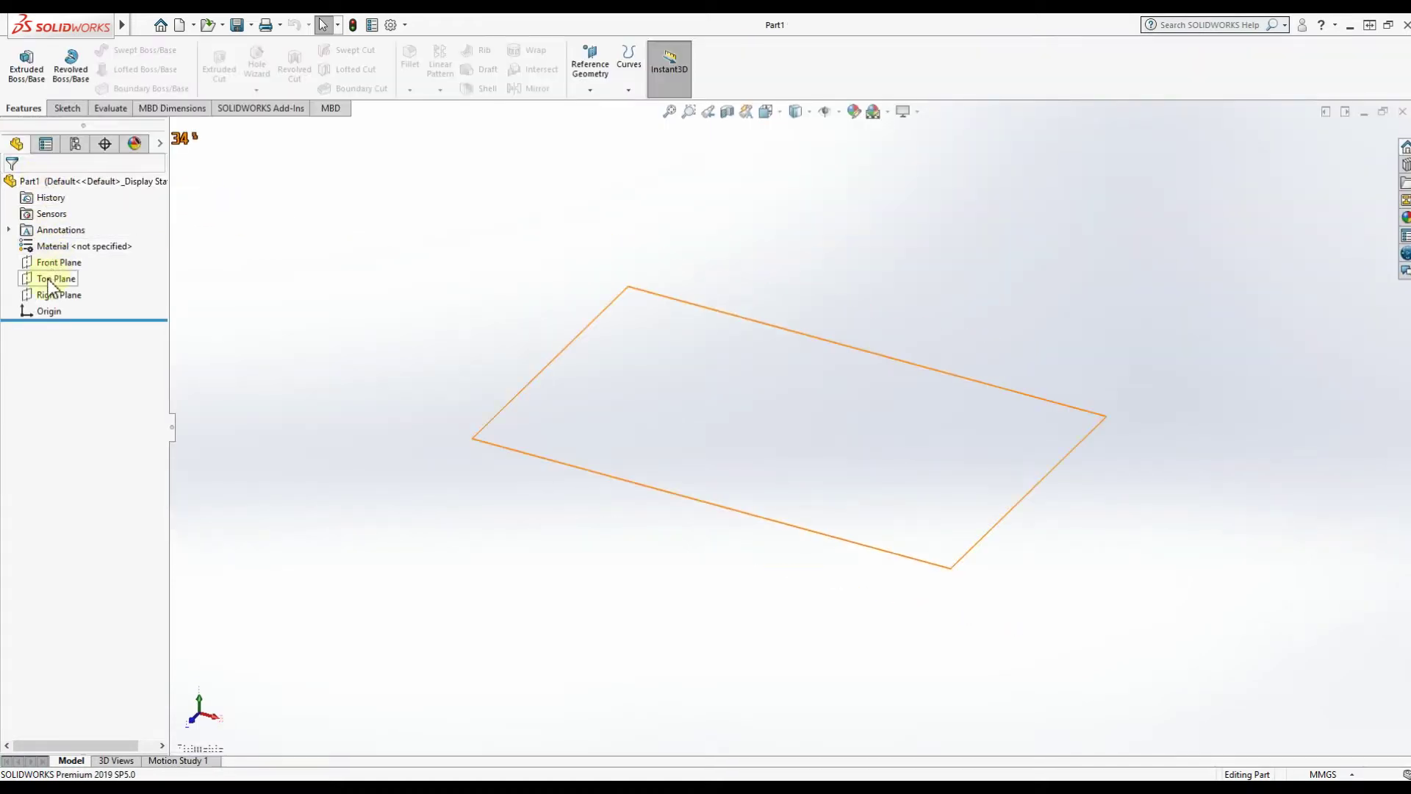
left_click(54, 266)
right_click(65, 272)
left_click(59, 241)
Step: Draw a corner rectangle starting at the origin, about 52 mm wide and 14 mm high
left_click(97, 69)
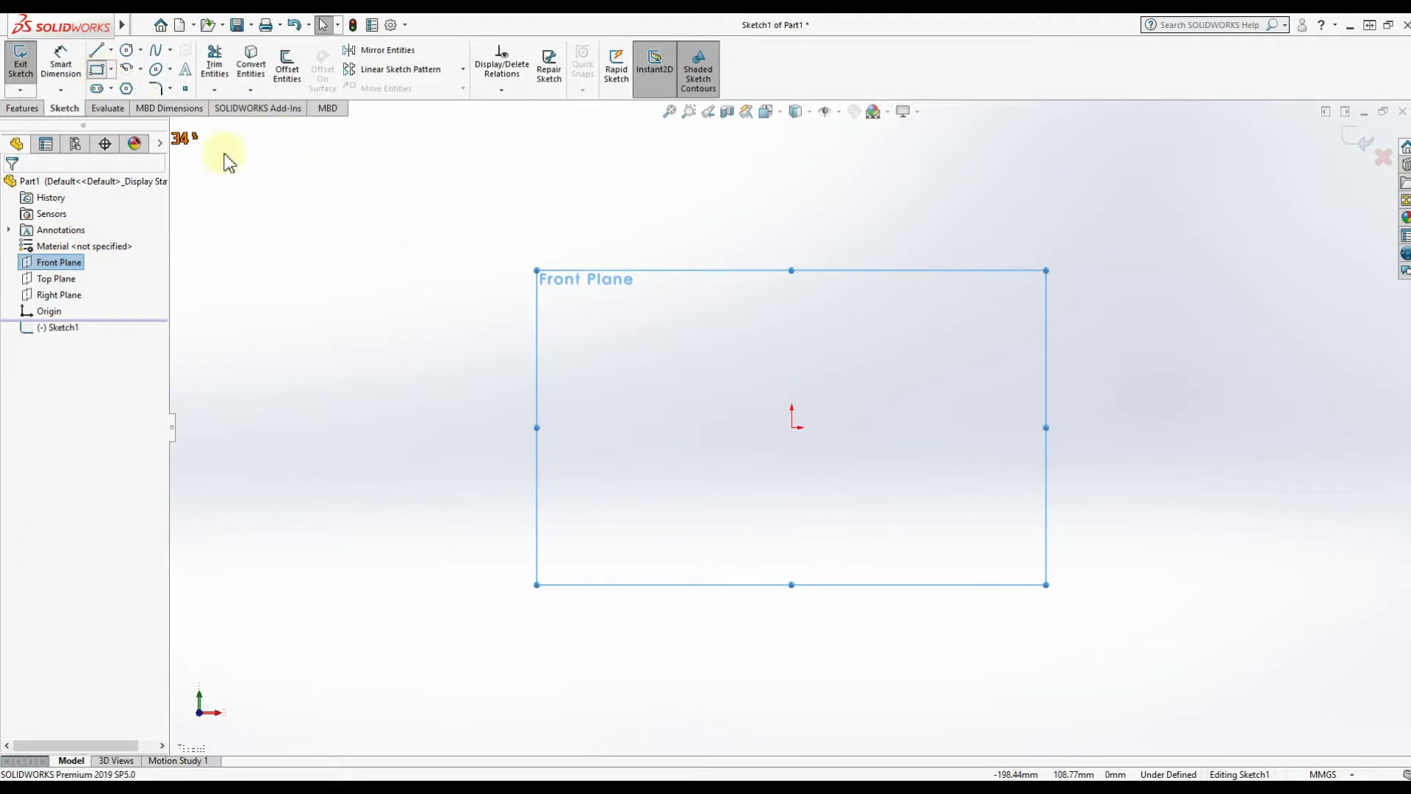
left_click(792, 428)
left_click(940, 388)
Step: Dimension the rectangle at the origin to a height of 5 mm and a width of 20 mm
left_click(61, 63)
left_click(942, 413)
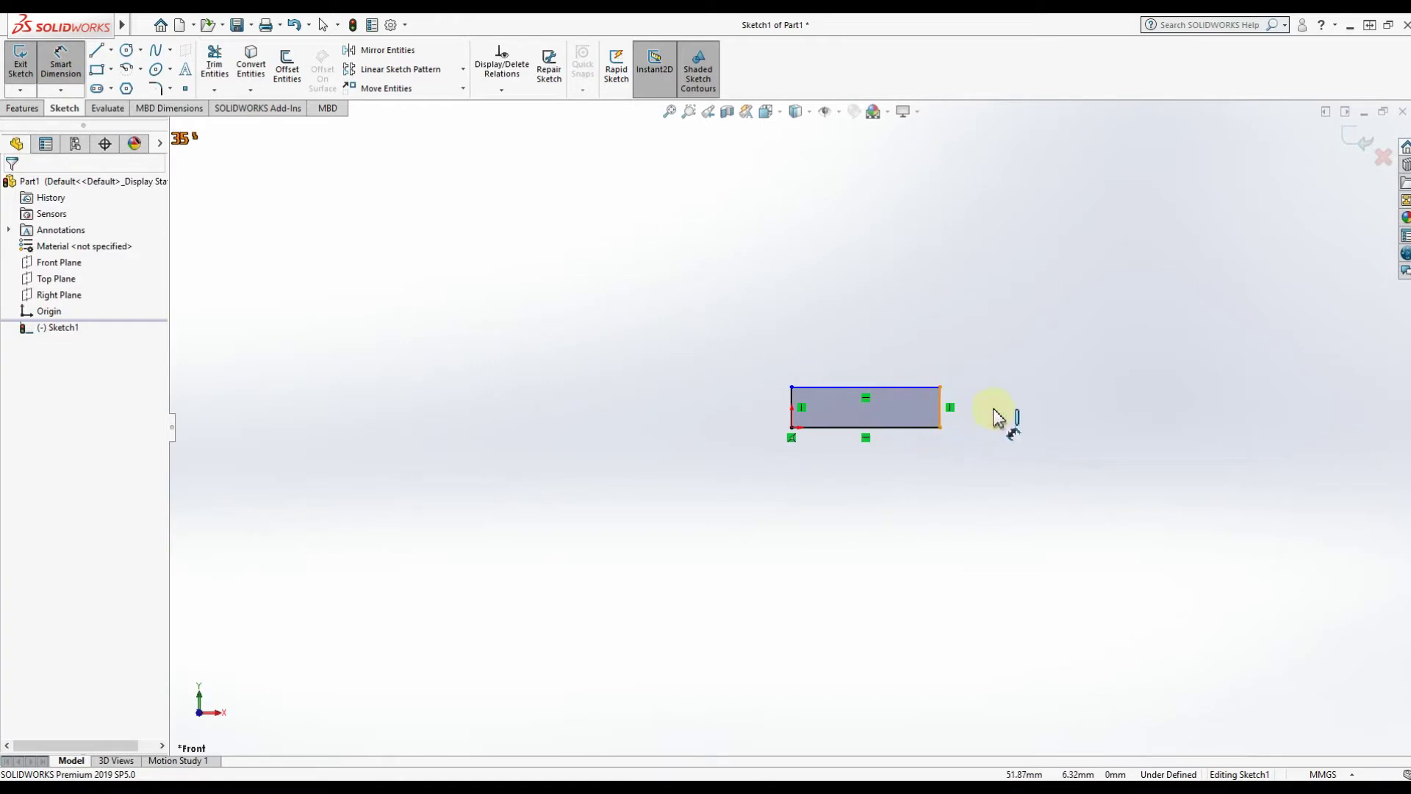
left_click(1037, 419)
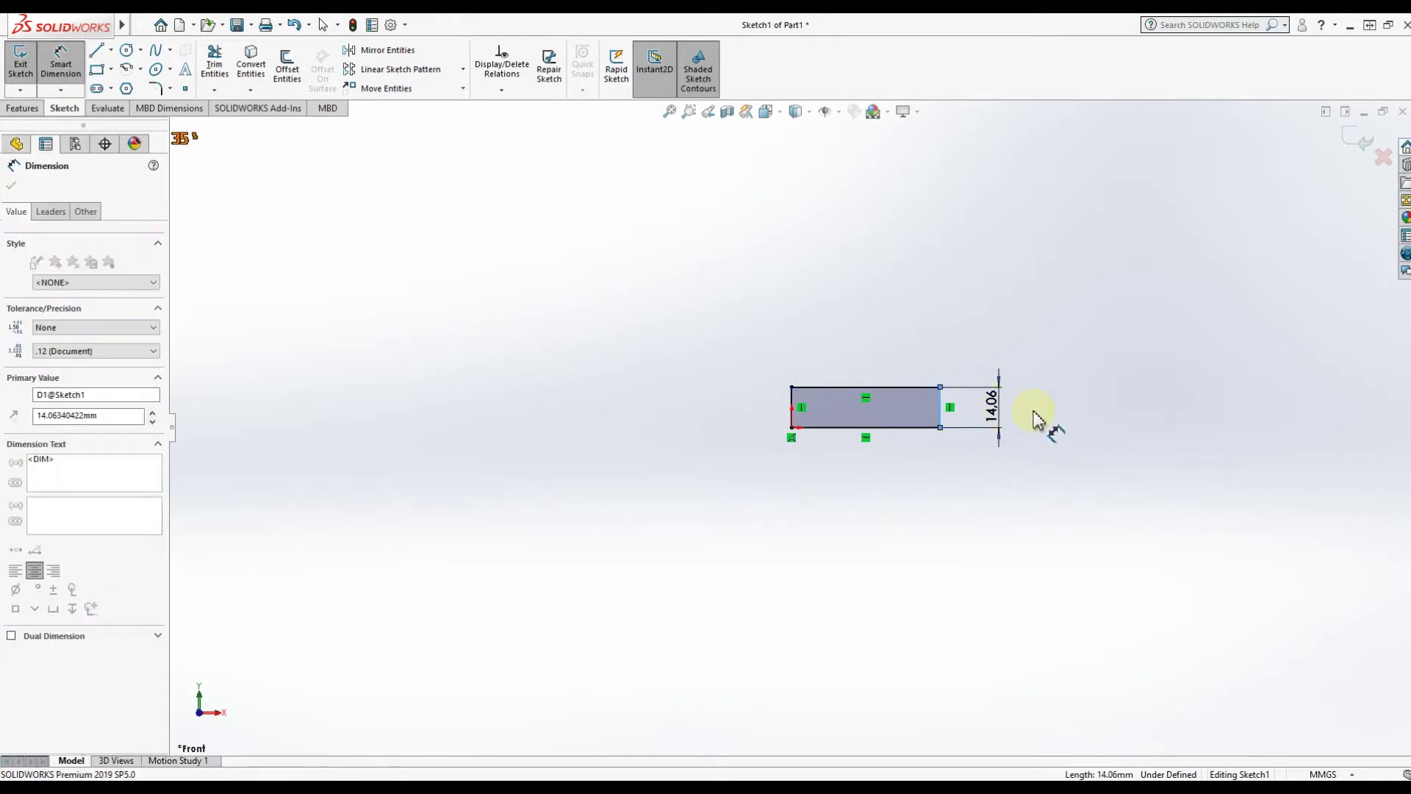
type("5")
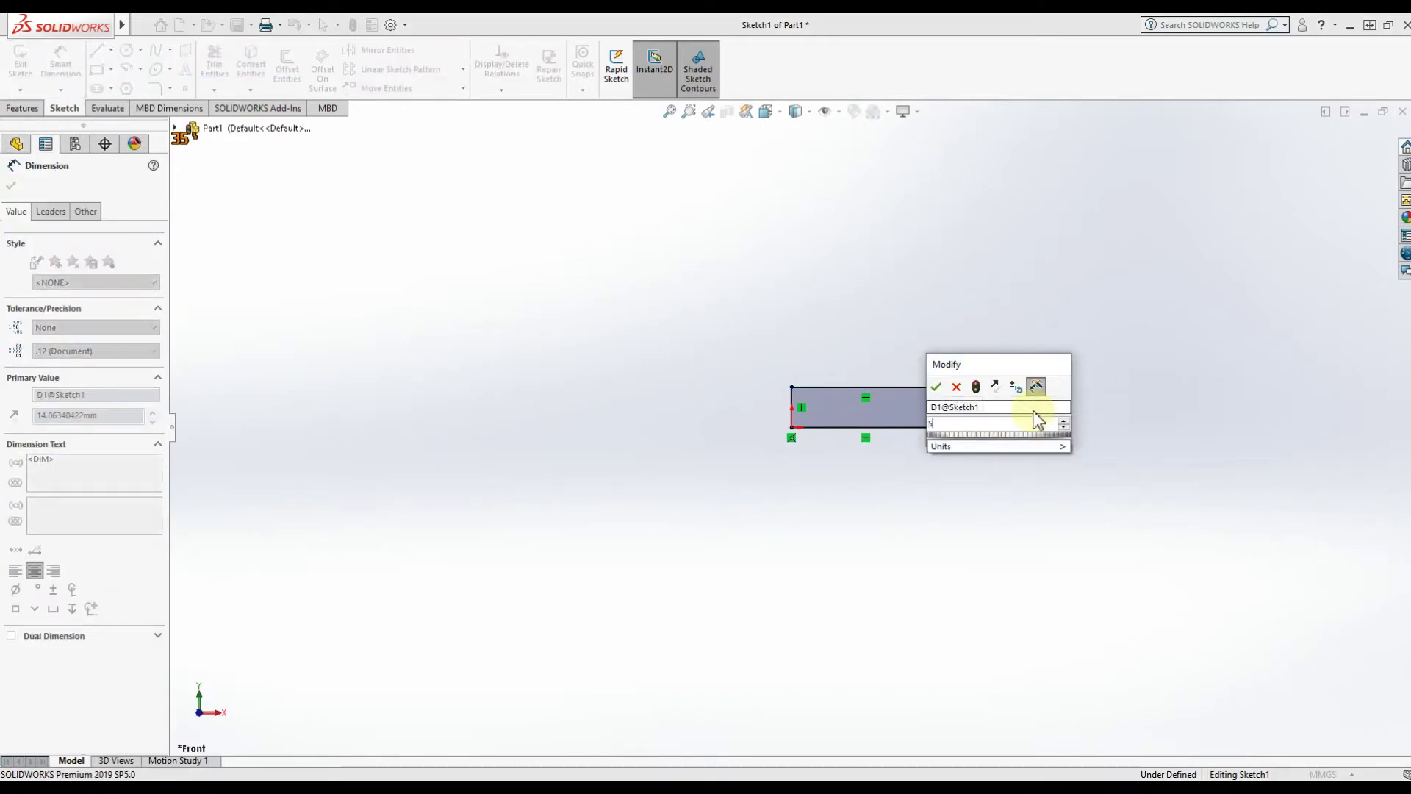
key("Return")
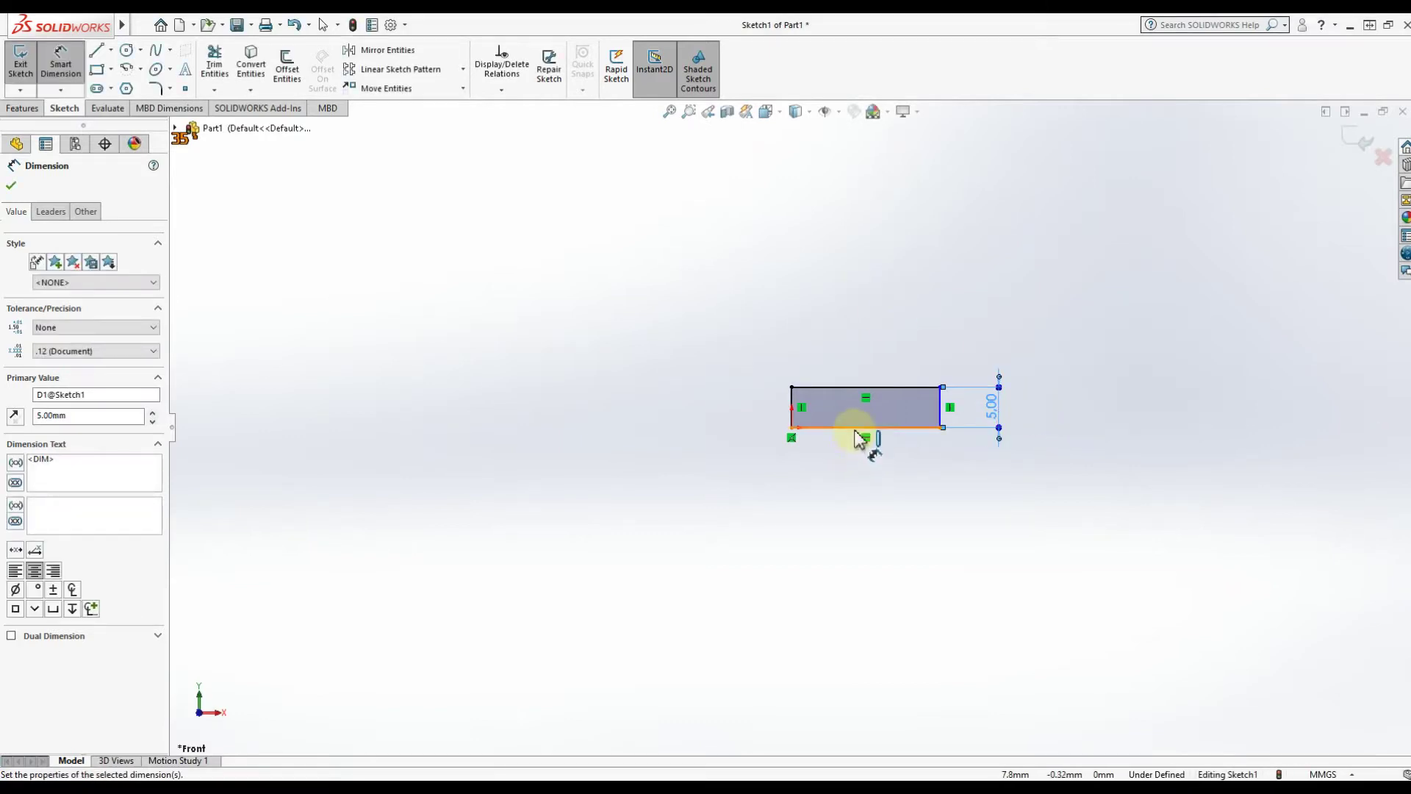
left_click(860, 427)
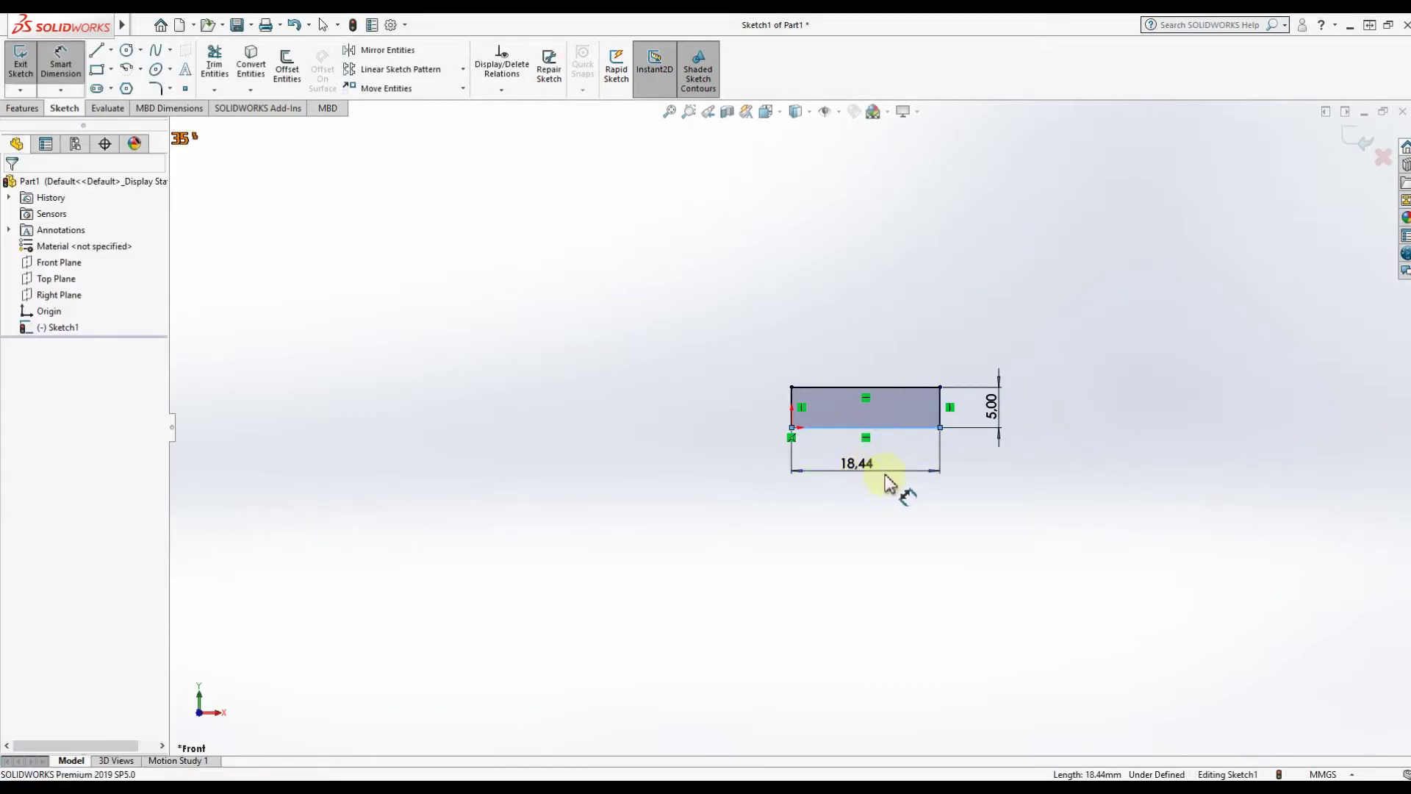
left_click(886, 478)
type("20")
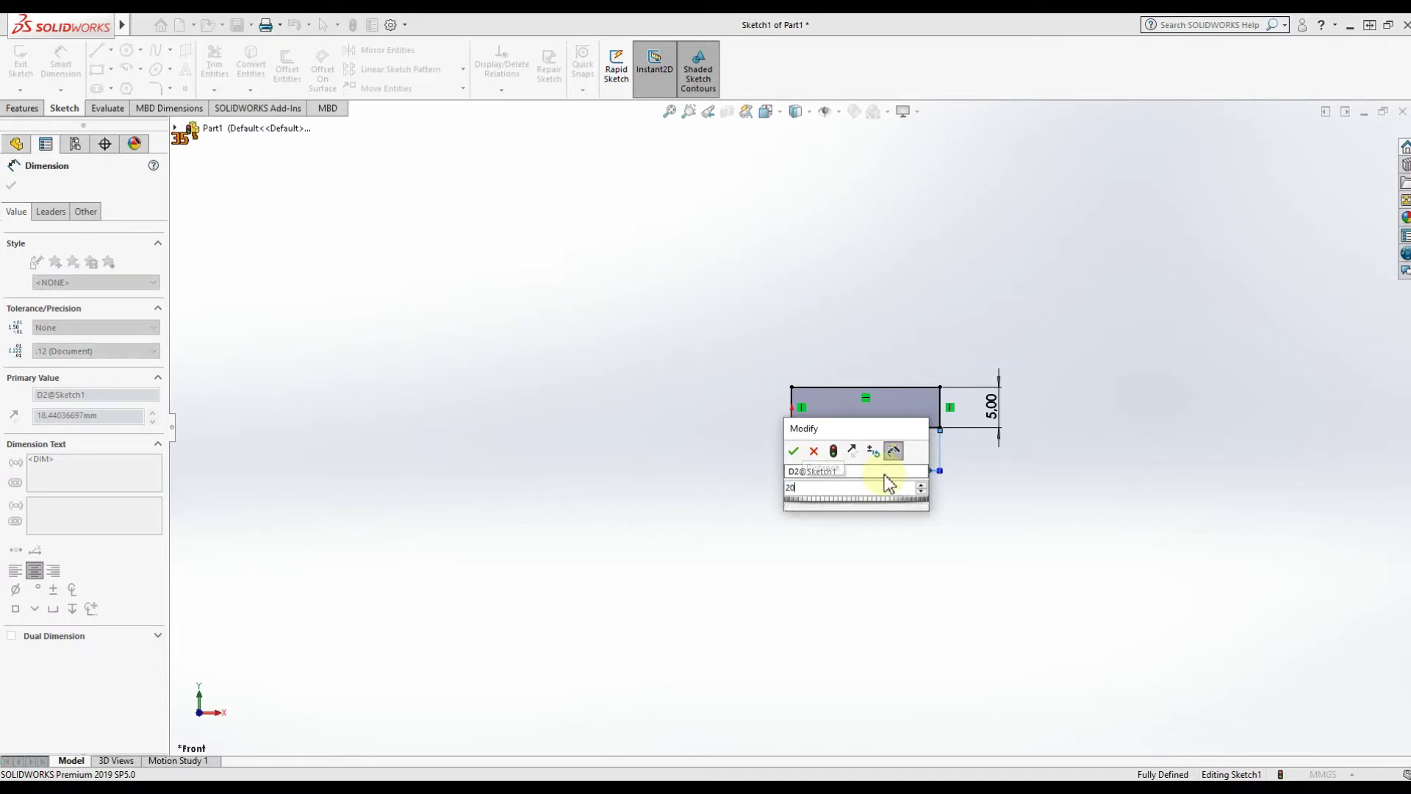
key("Return")
Step: Draw a second corner rectangle enclosing the small one, about 88 mm wide and 53 mm high
left_click(98, 71)
left_click(635, 224)
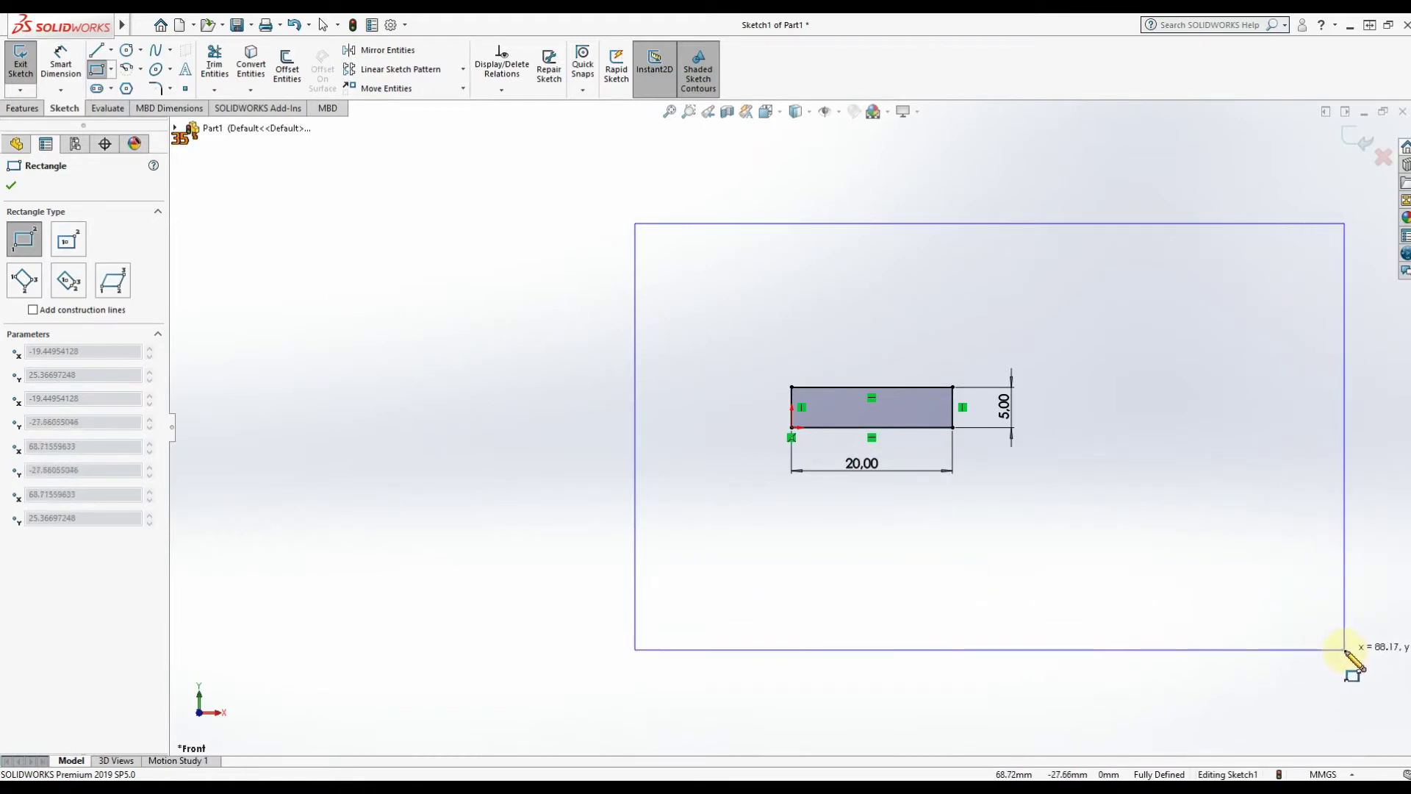
left_click(1344, 651)
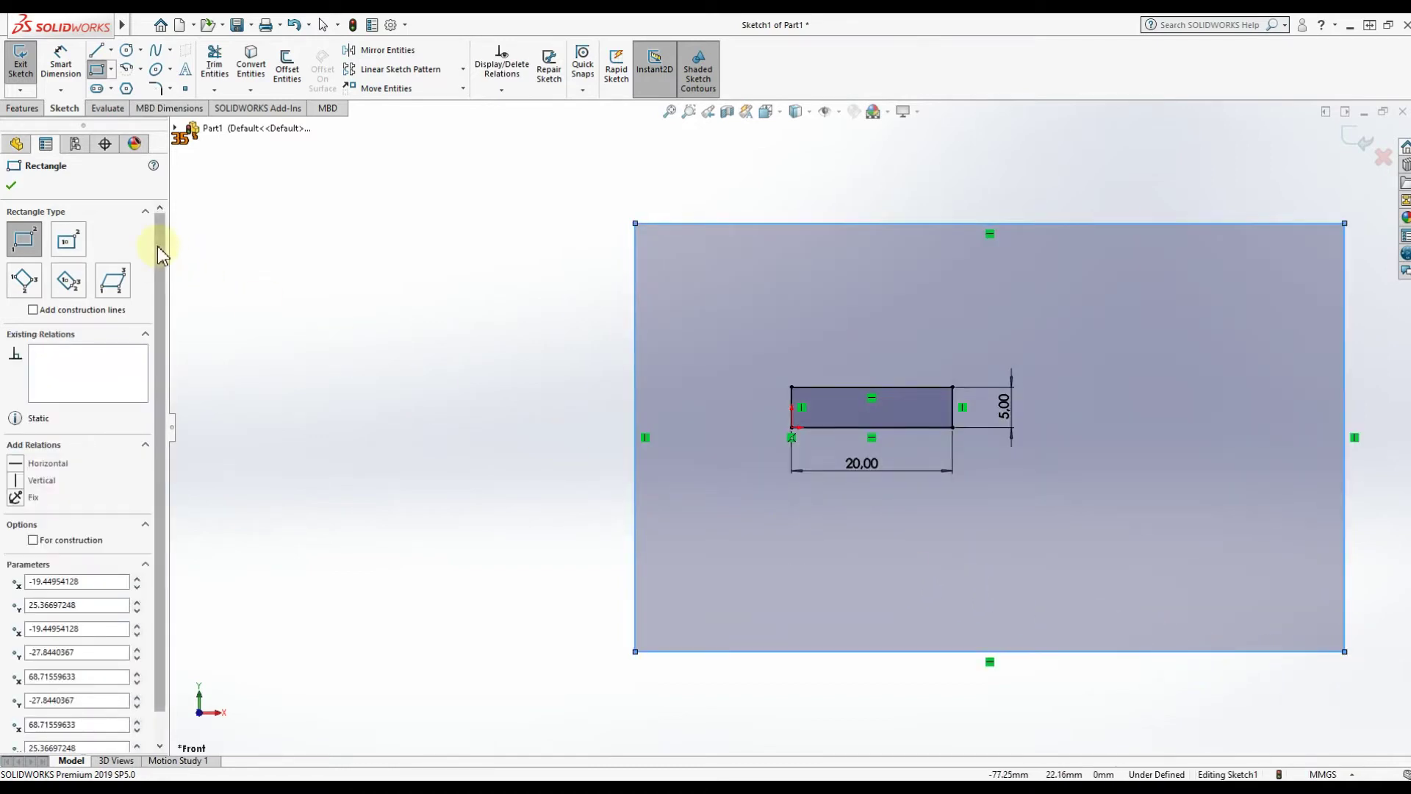
Step: Dimension the outer rectangle to a height of 50 mm and a width of 100 mm
left_click(77, 81)
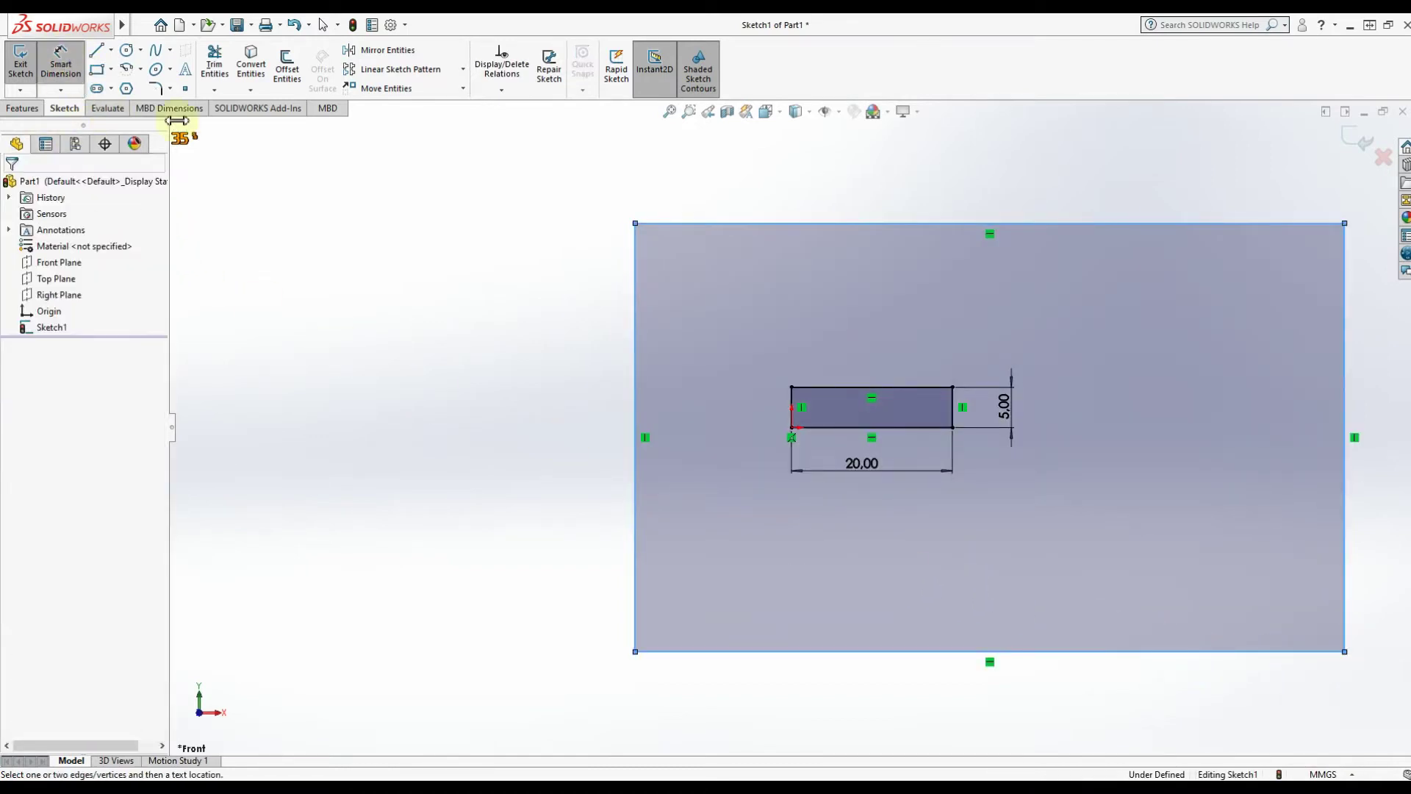
left_click(637, 408)
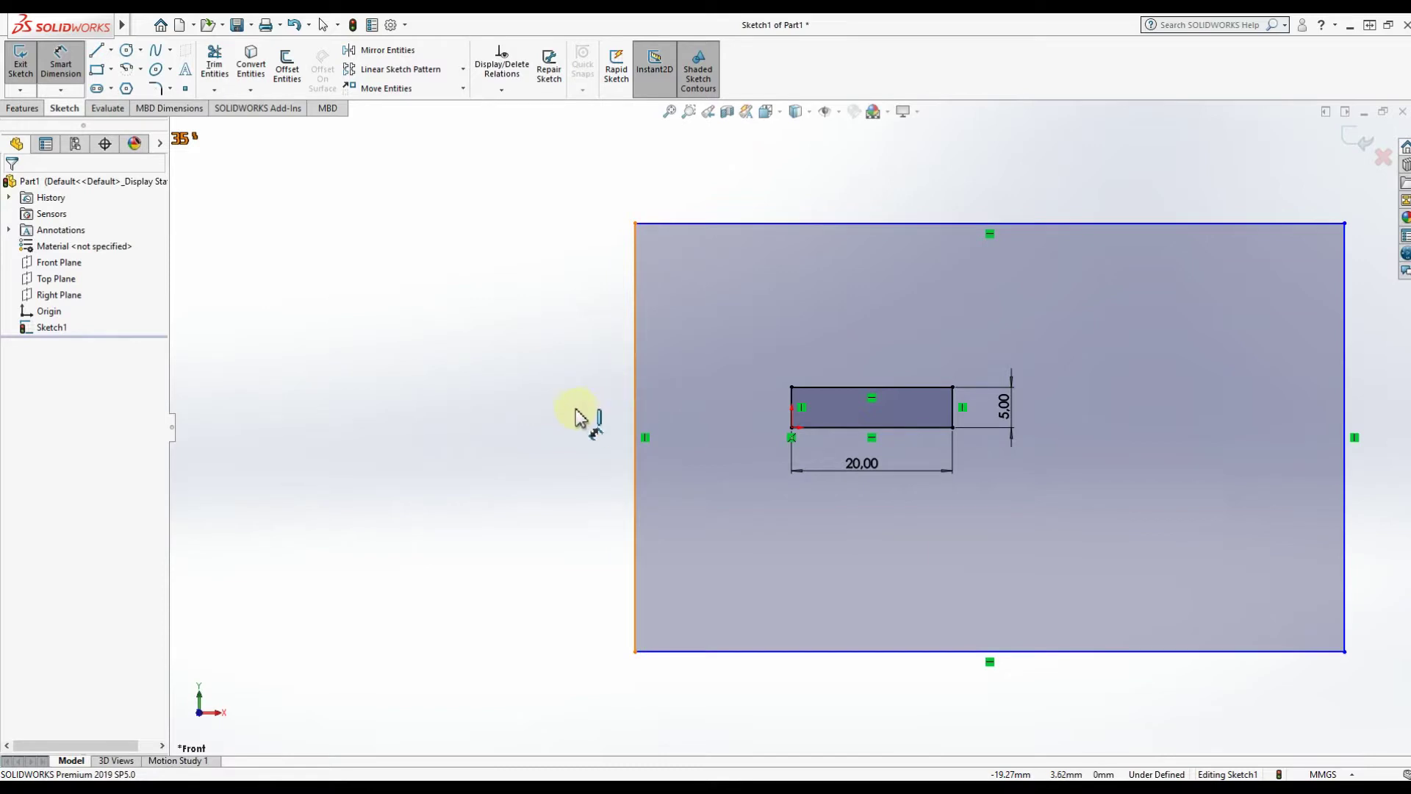
left_click(572, 396)
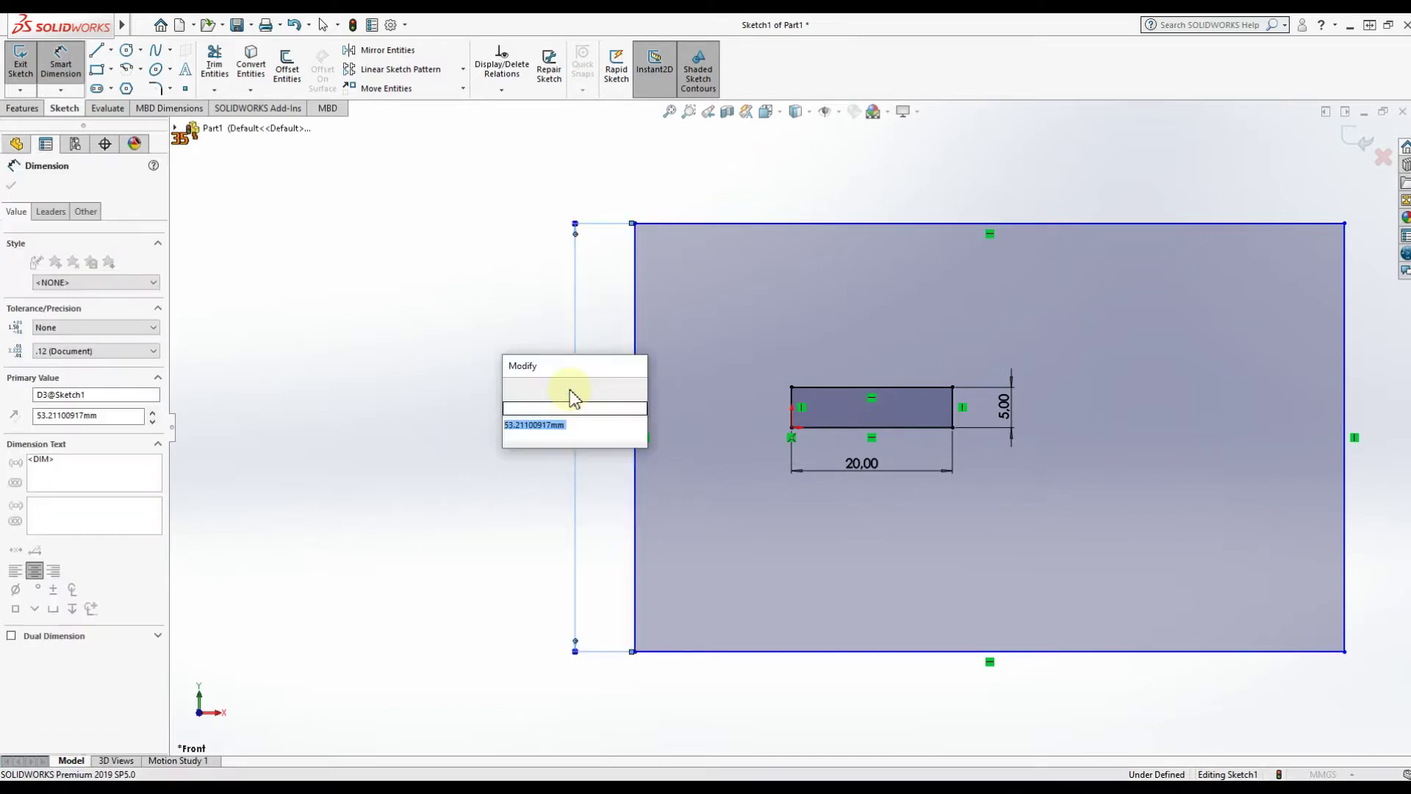
type("60")
key("Return")
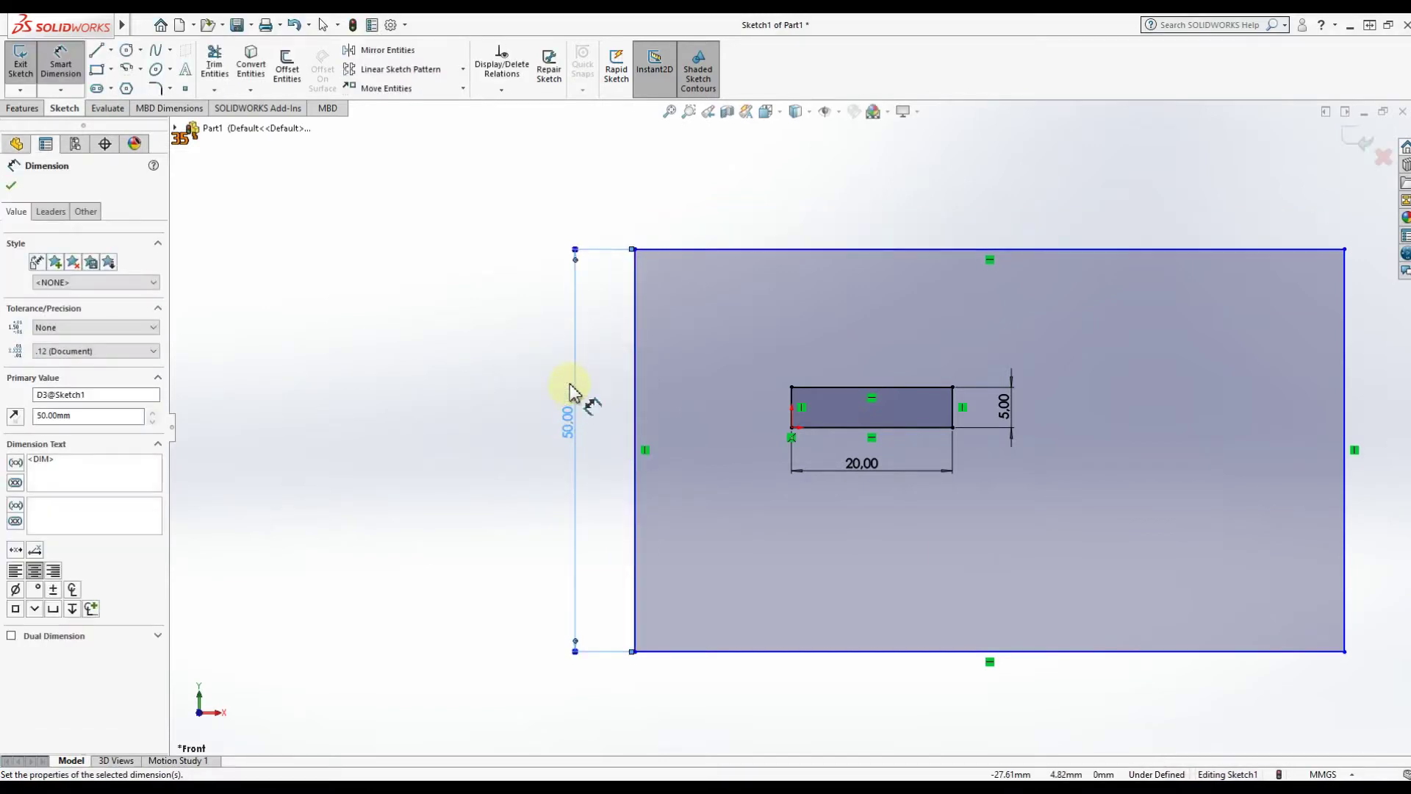
left_click(1007, 250)
left_click(997, 208)
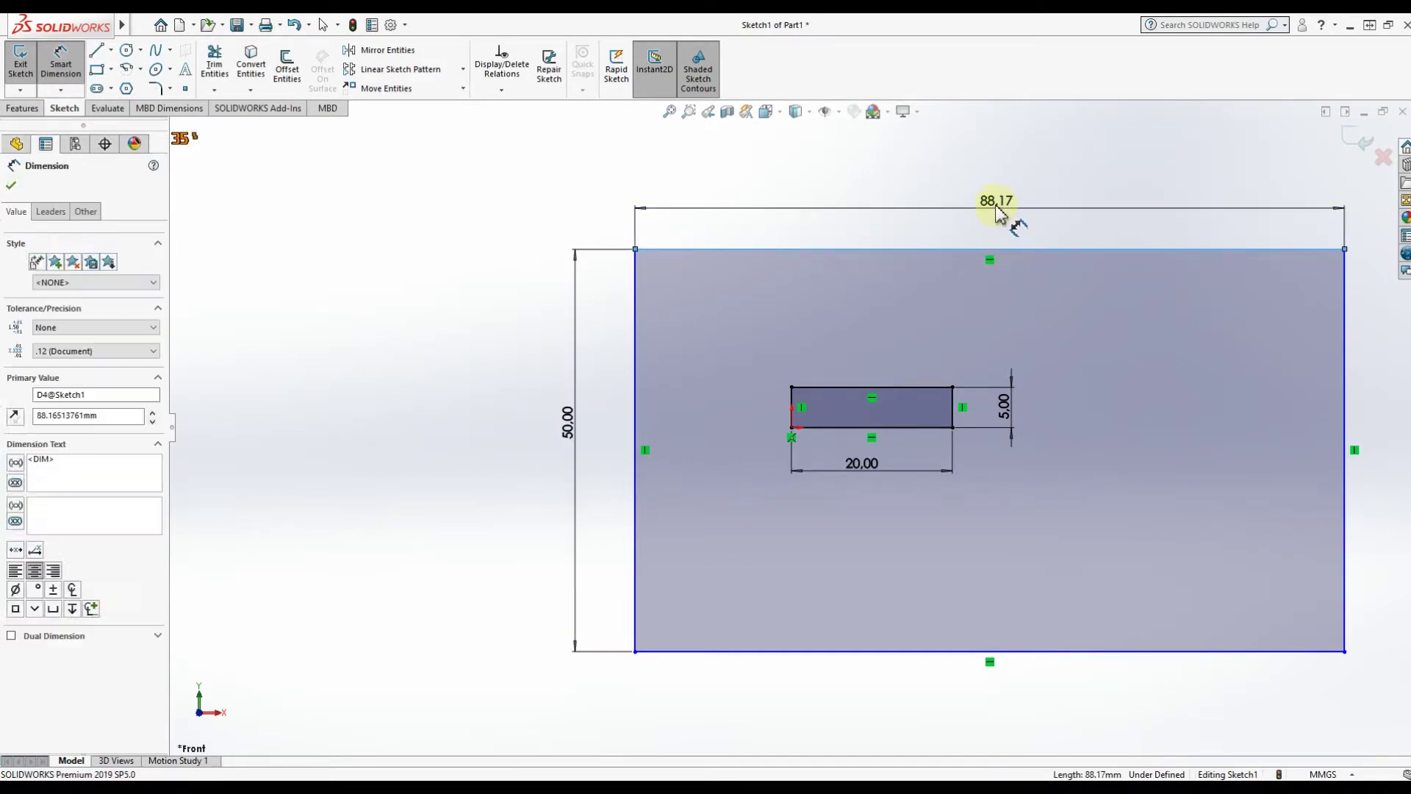
type("100")
key("Return")
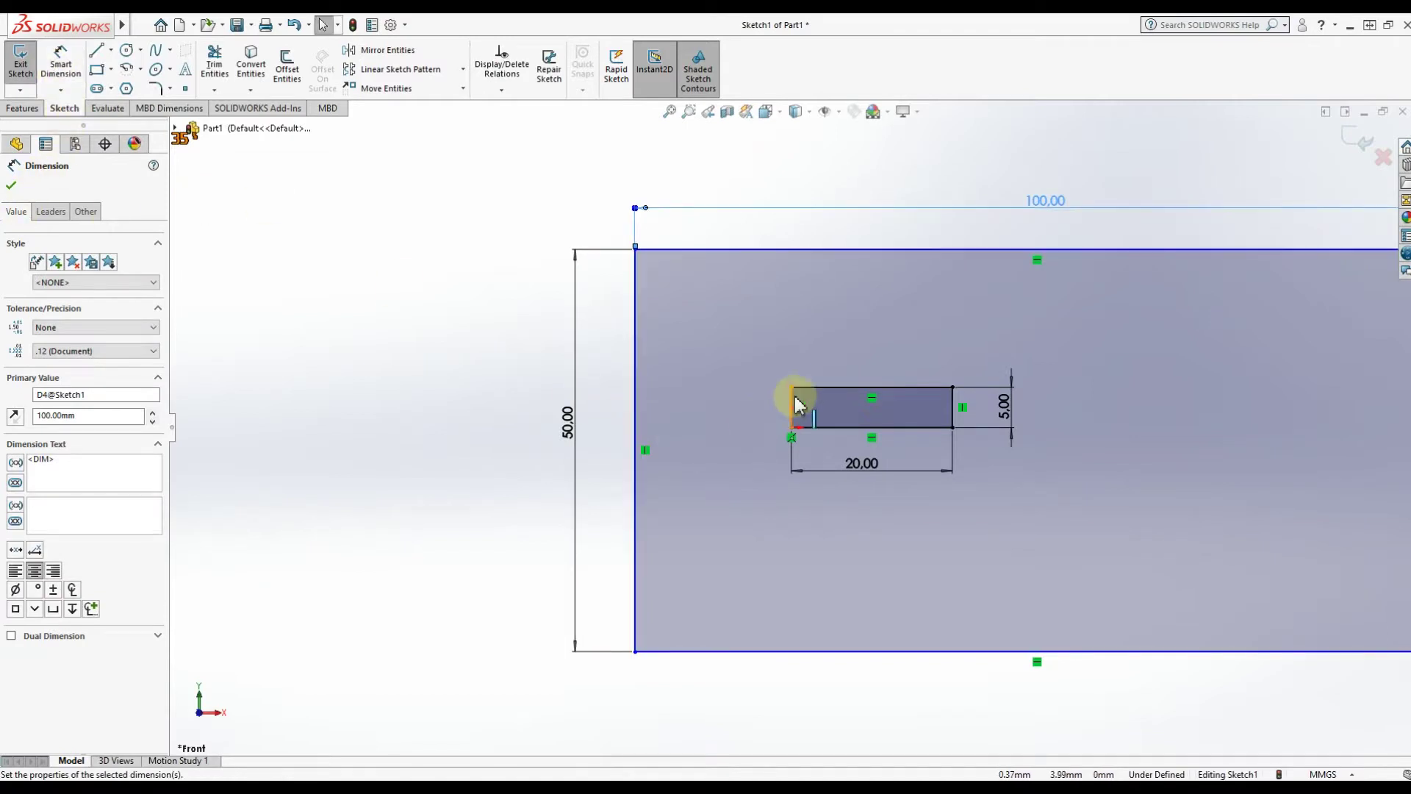
Step: Dimension the horizontal distance between the left edges of the inner and outer rectangles as 40 mm
left_click(636, 376)
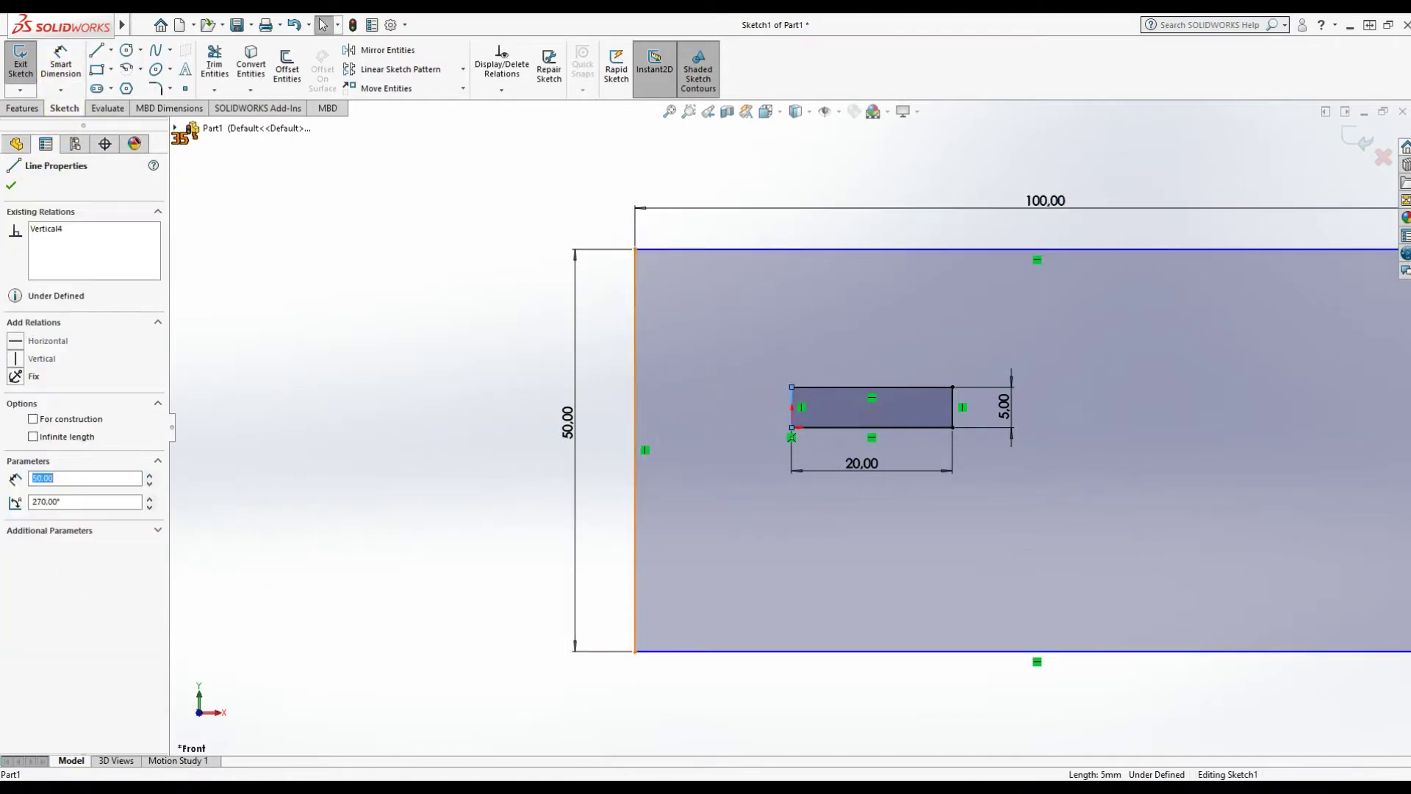
left_click(61, 62)
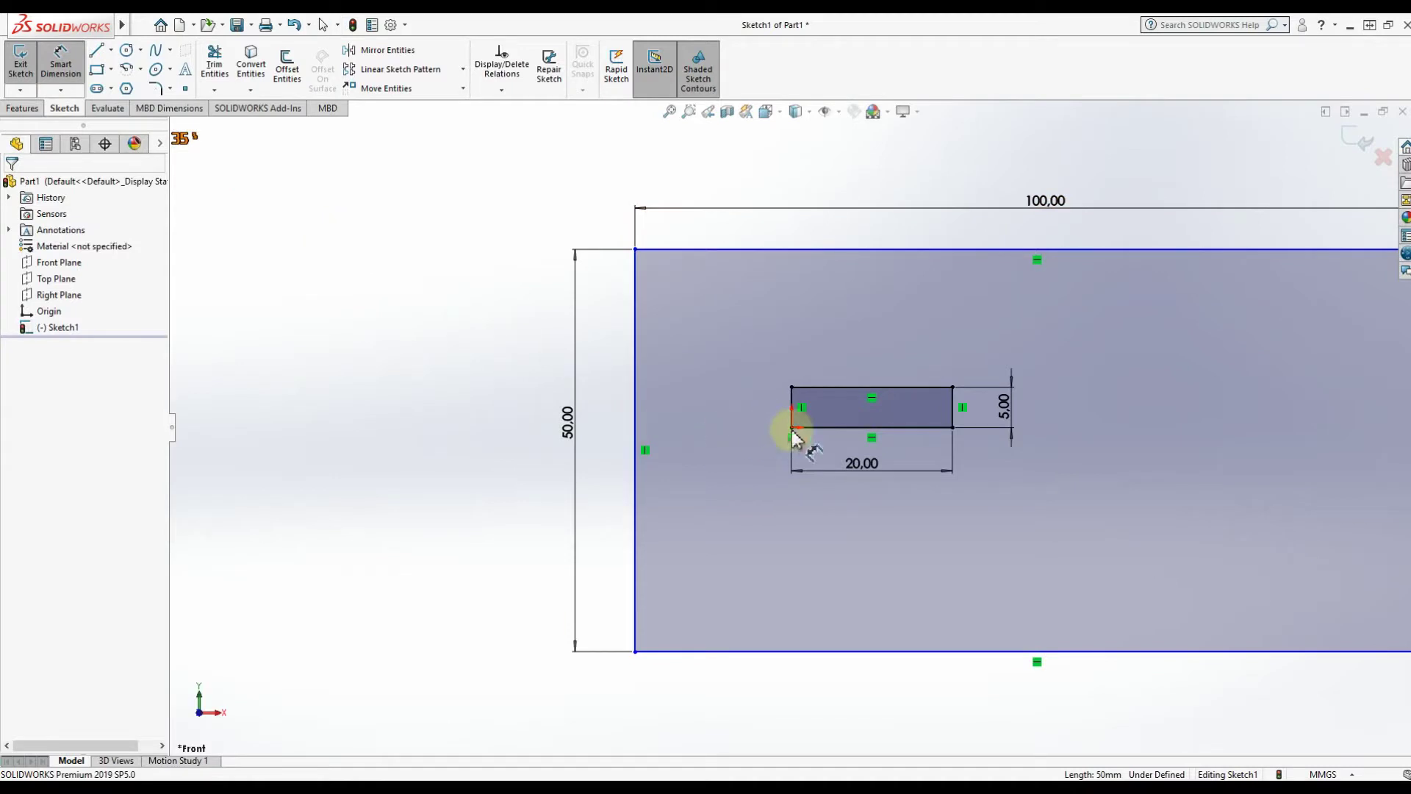
left_click(795, 403)
left_click(637, 345)
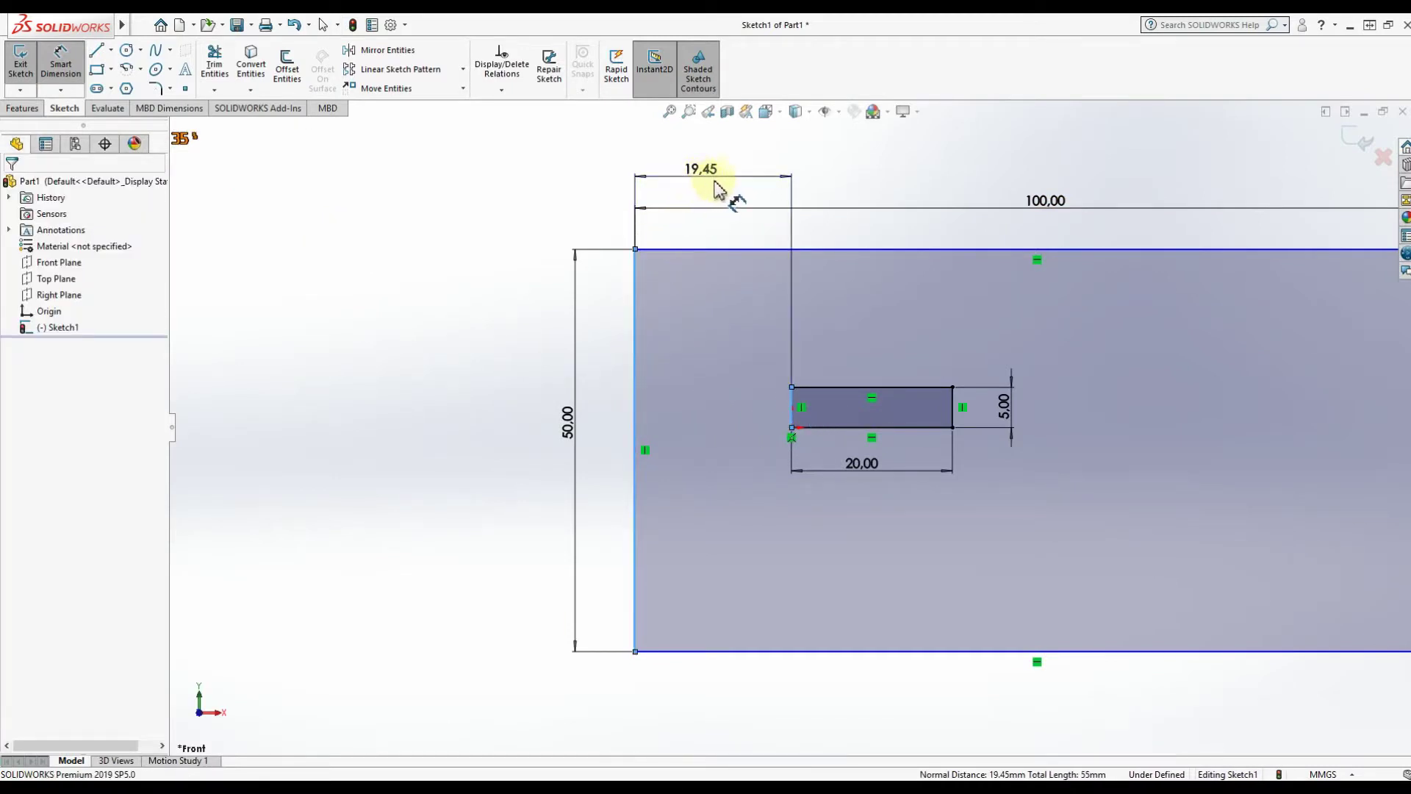
left_click(716, 185)
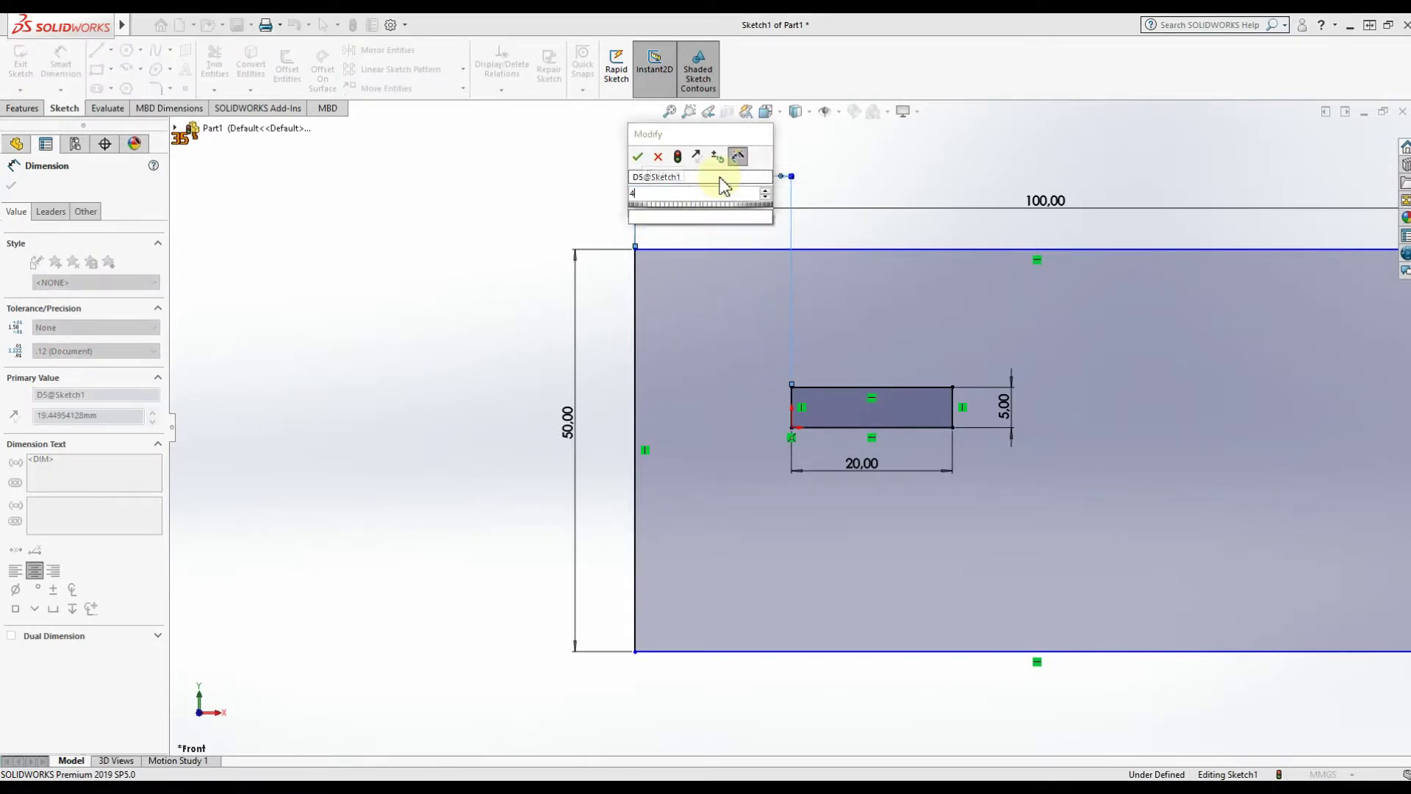
type("40")
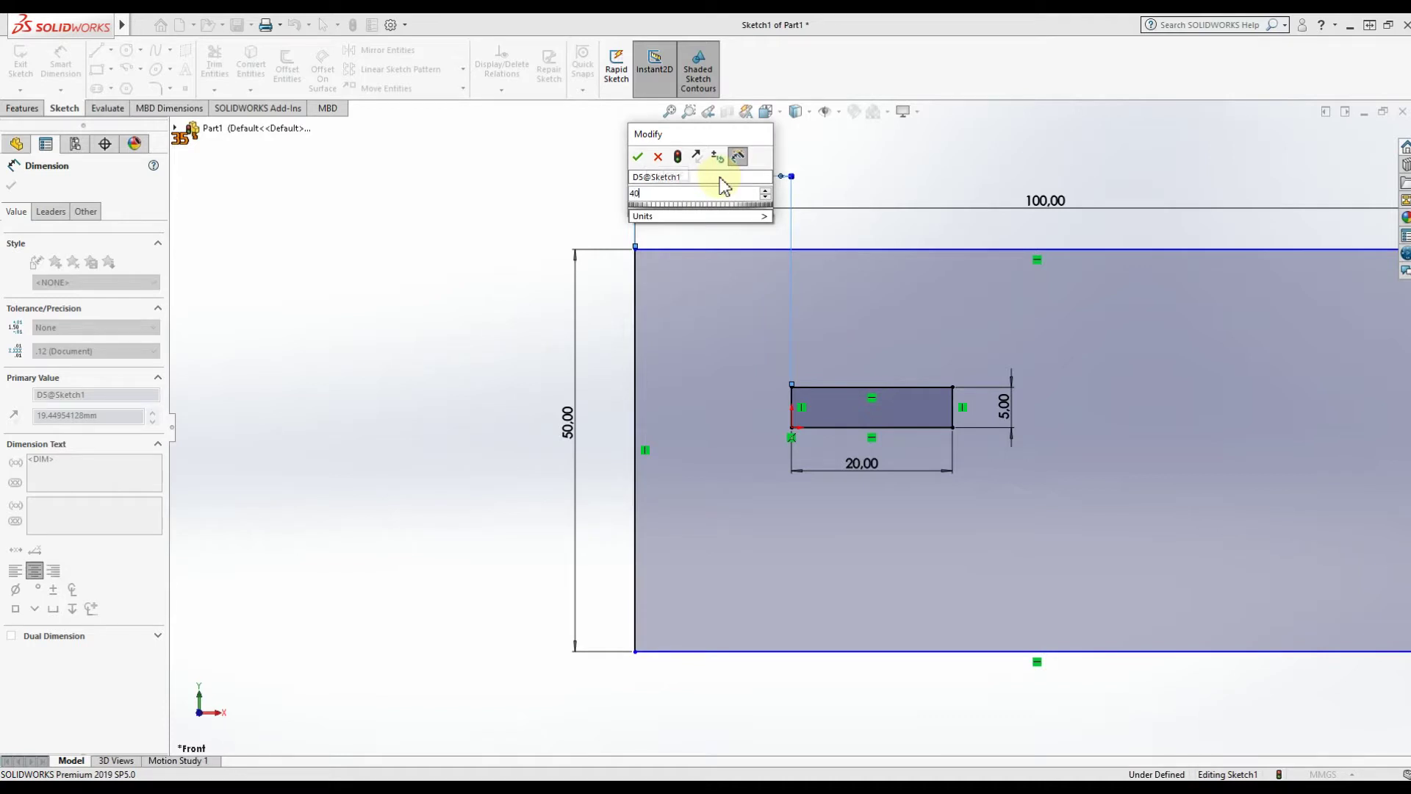
key("Return")
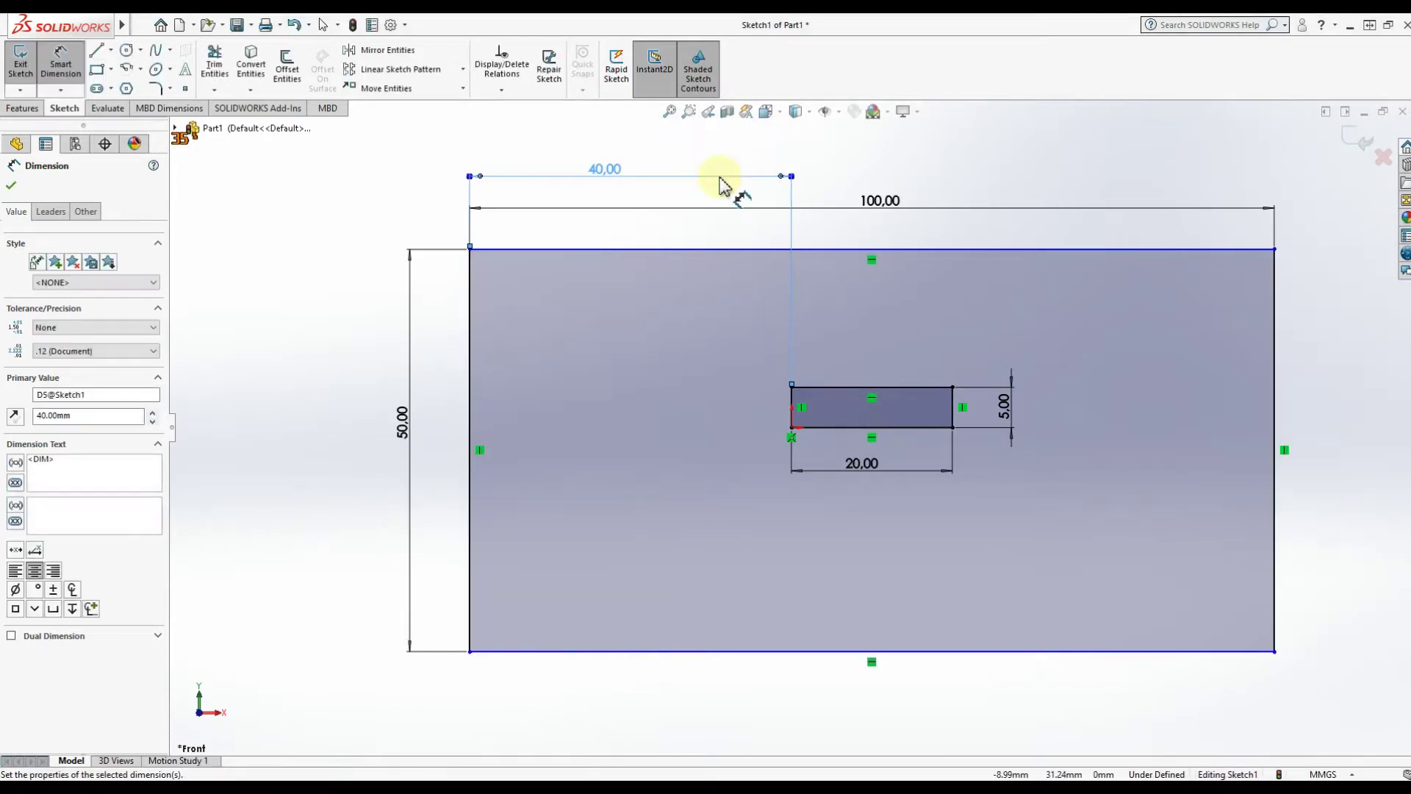
Step: Set the horizontal distance between the two rectangles' left edges to 30 mm
left_click(608, 169)
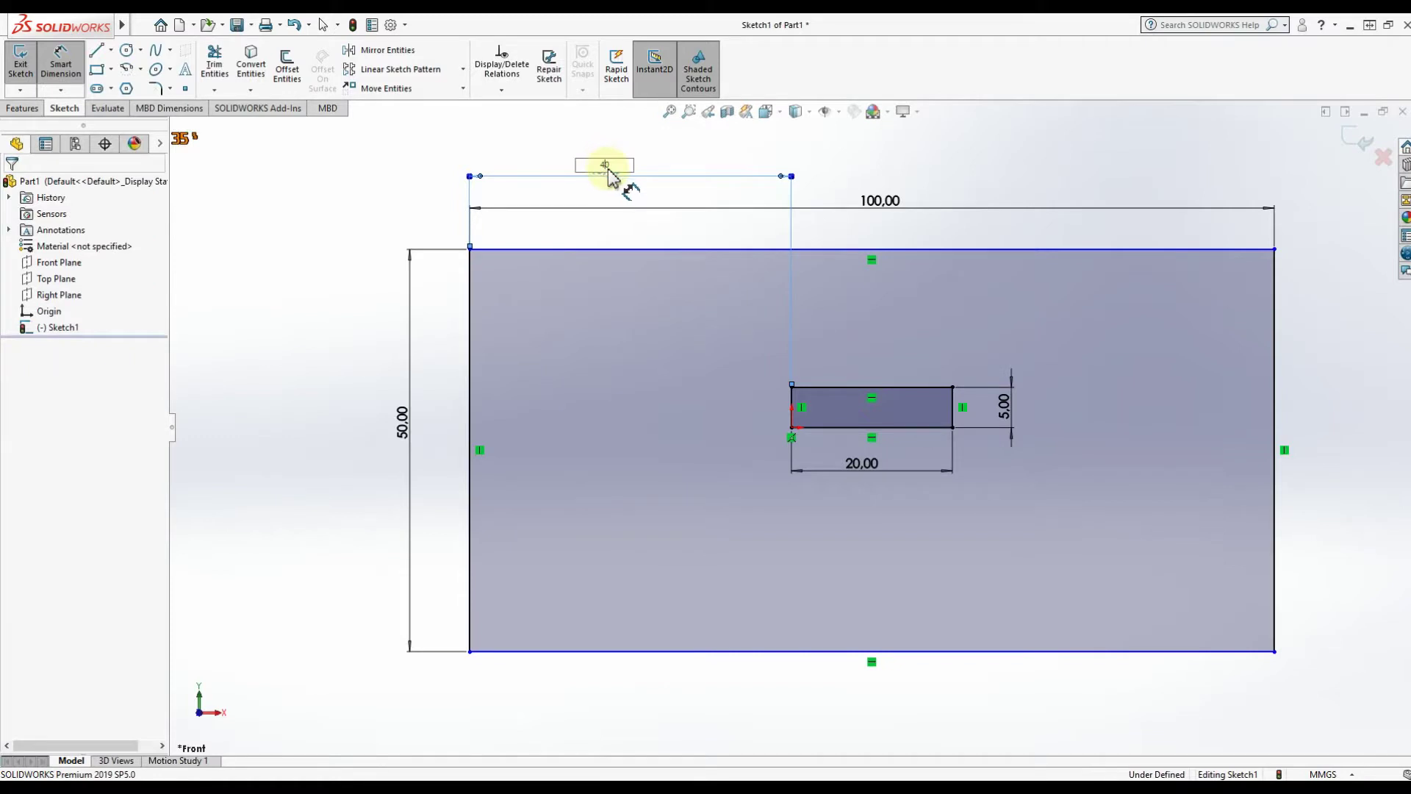
double_click(597, 166)
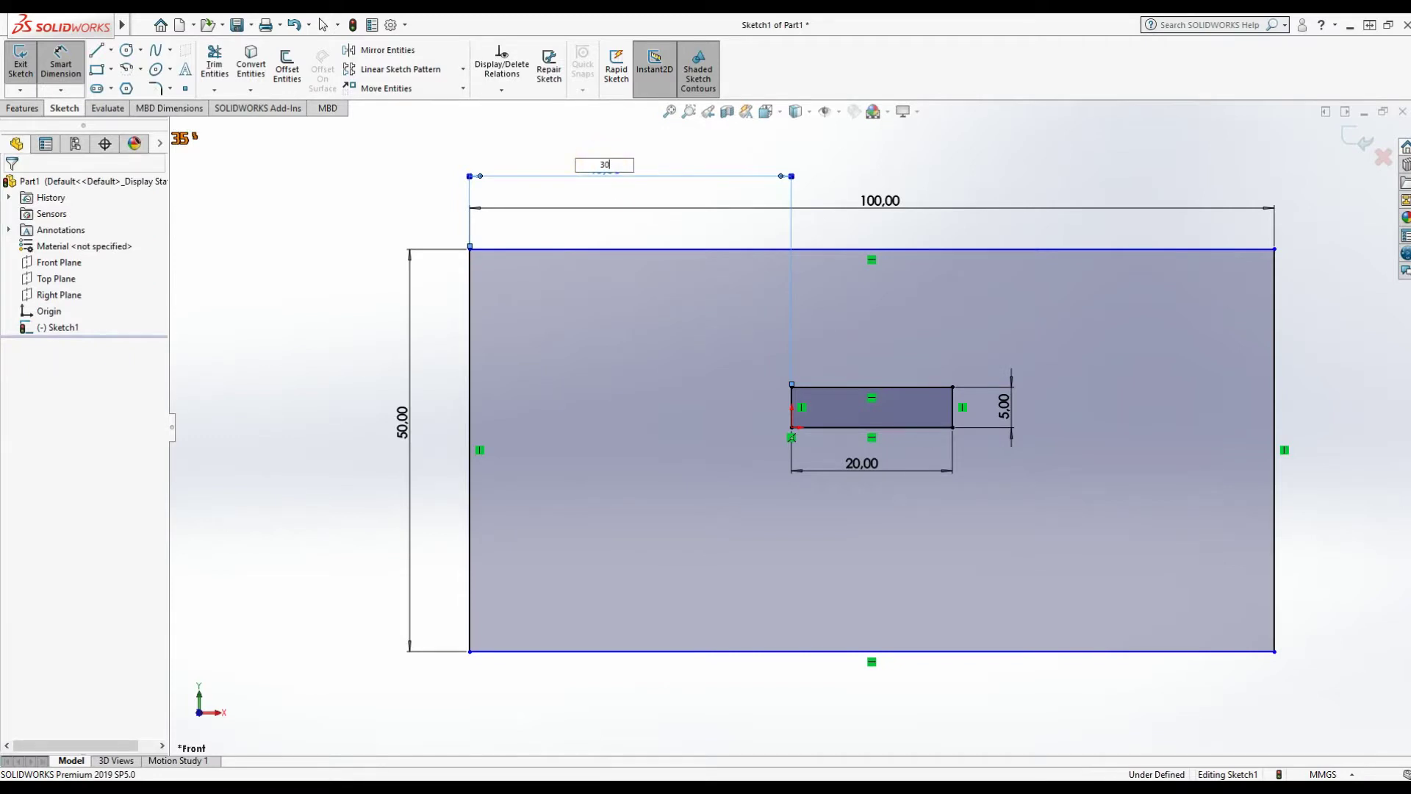
type("30")
key("Return")
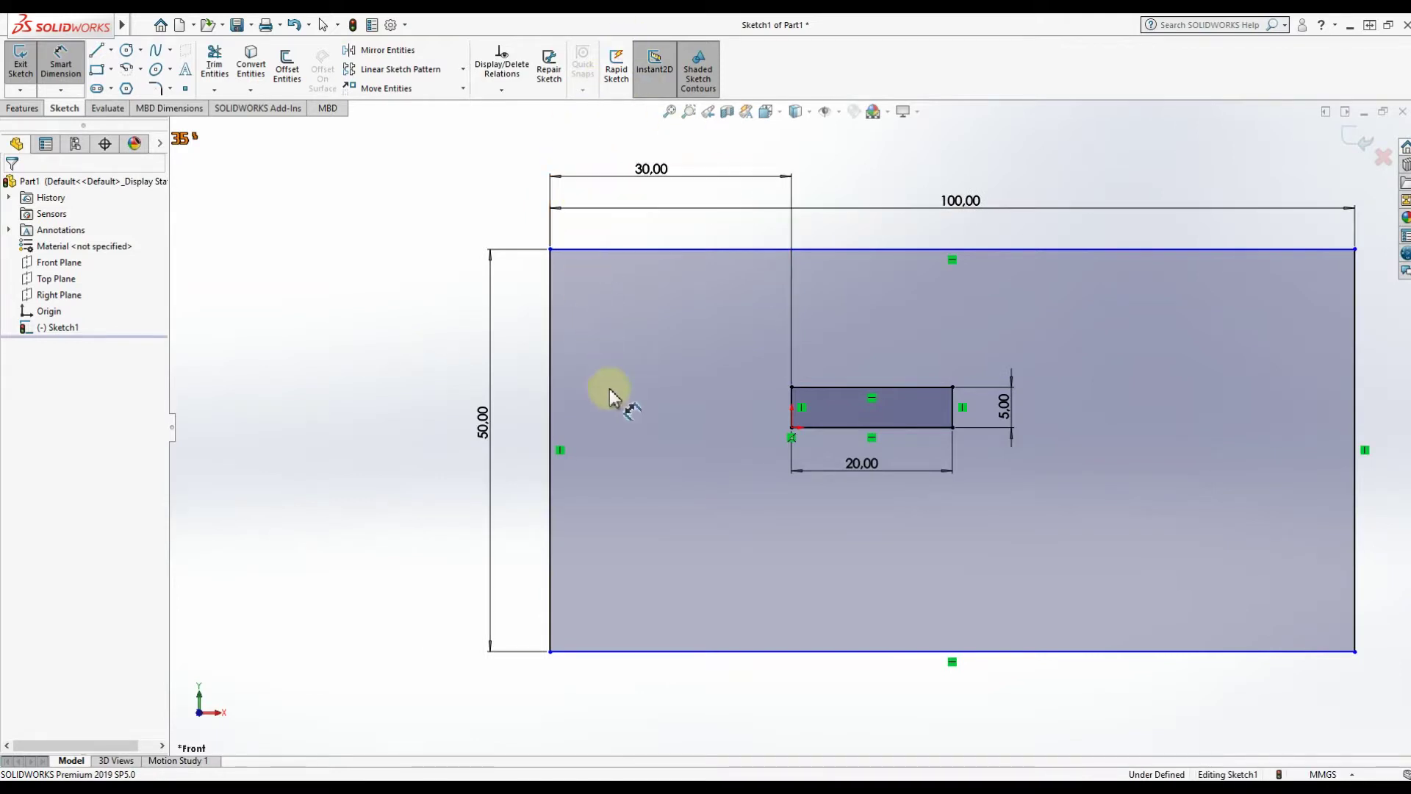
Step: Dimension the vertical distance between the top edges of the inner and outer rectangles as 20 mm
left_click(847, 388)
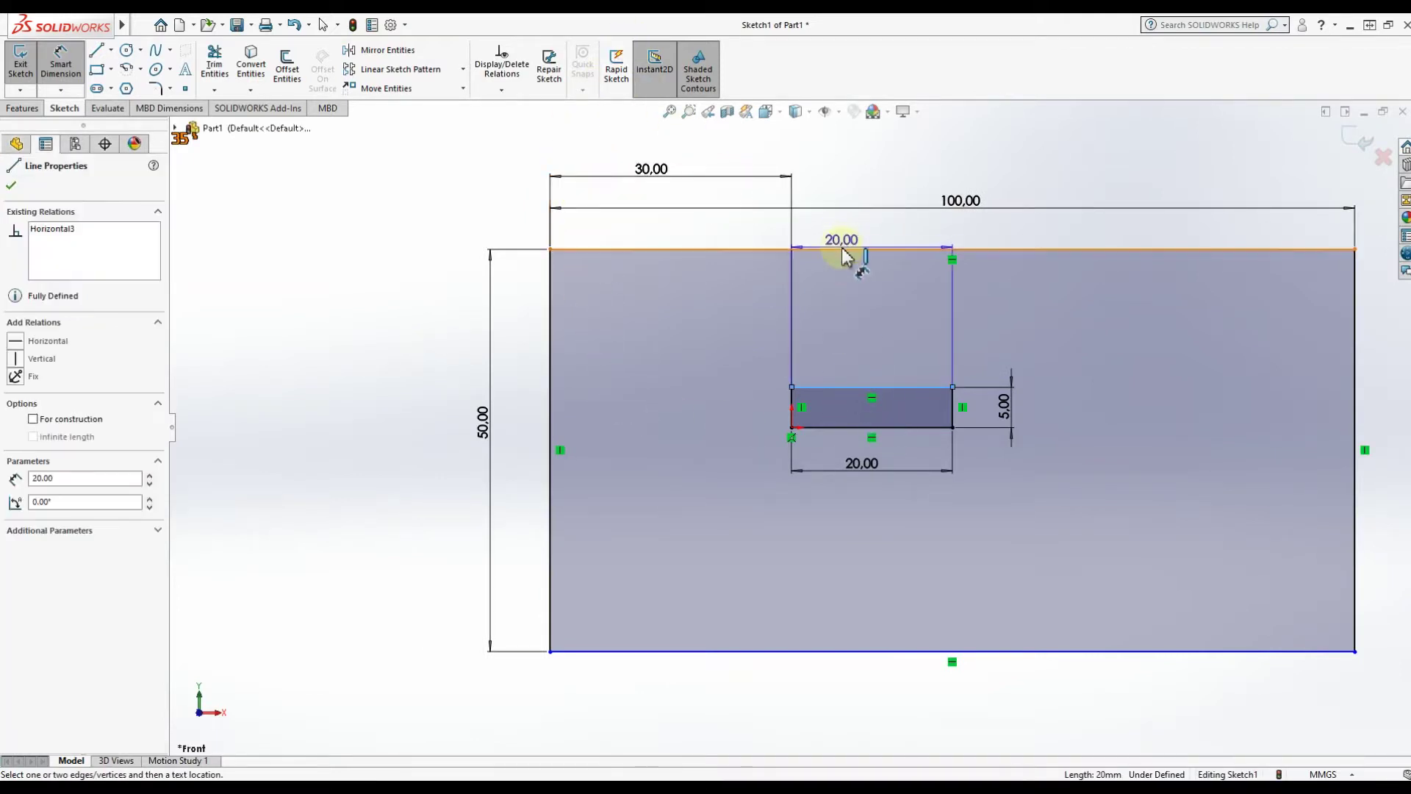
left_click(845, 251)
left_click(416, 317)
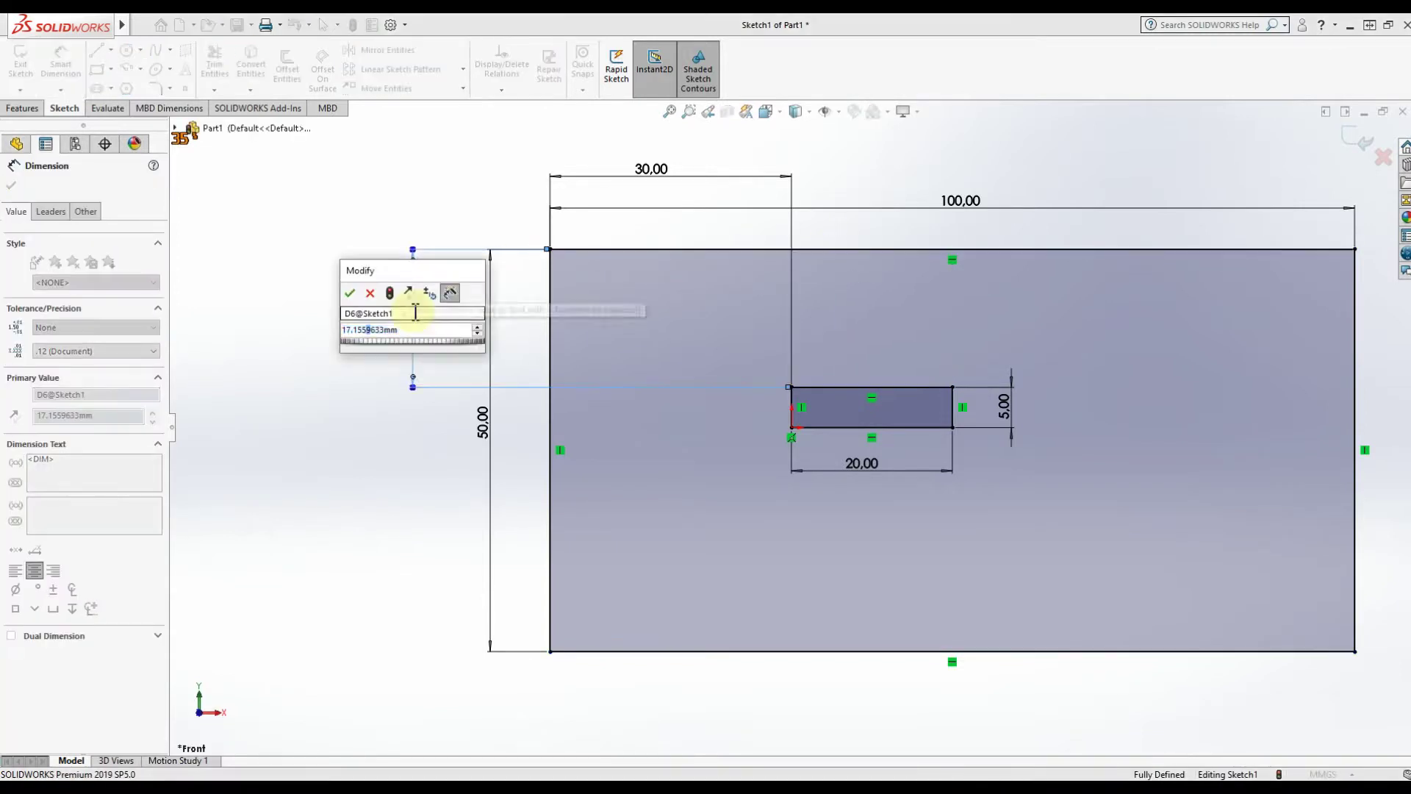
type("20")
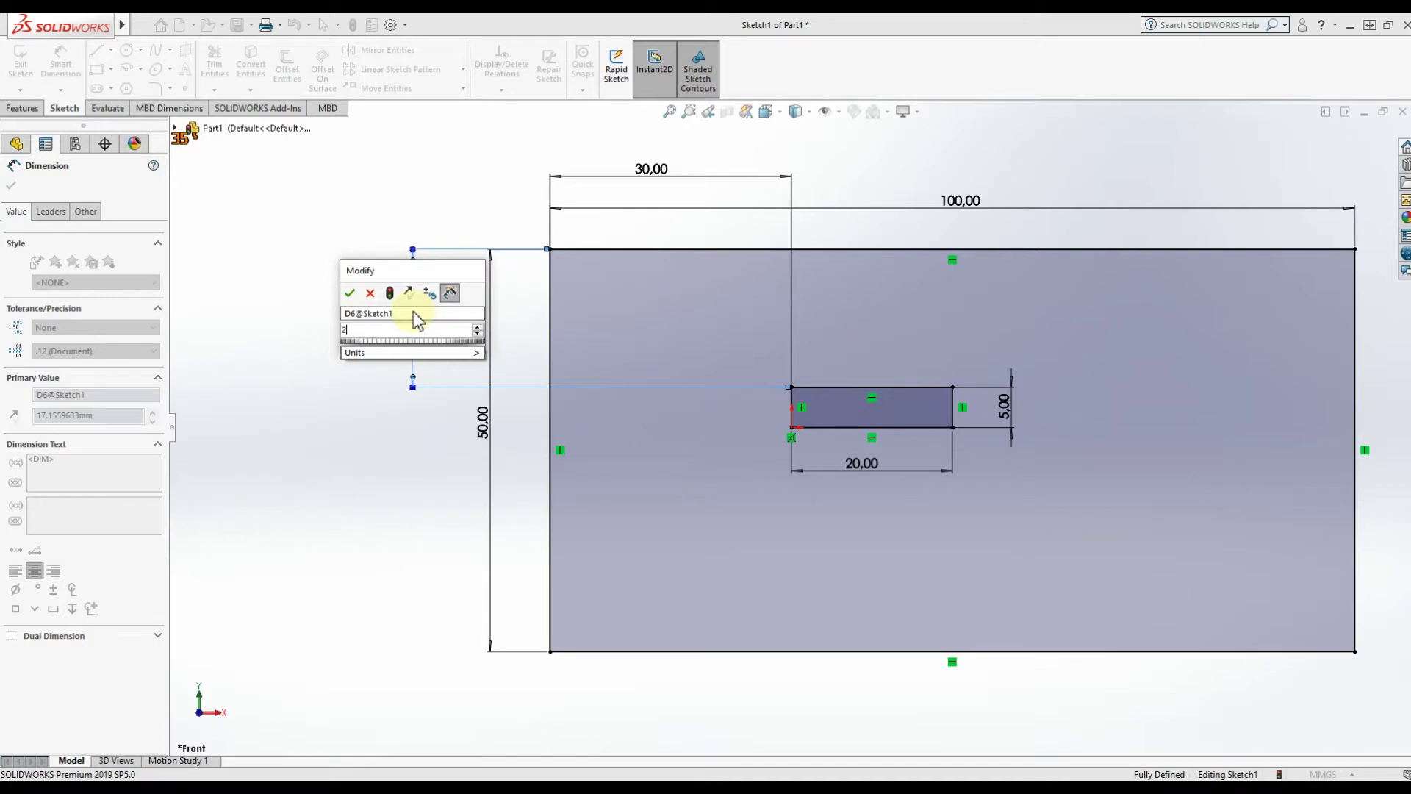
left_click(350, 293)
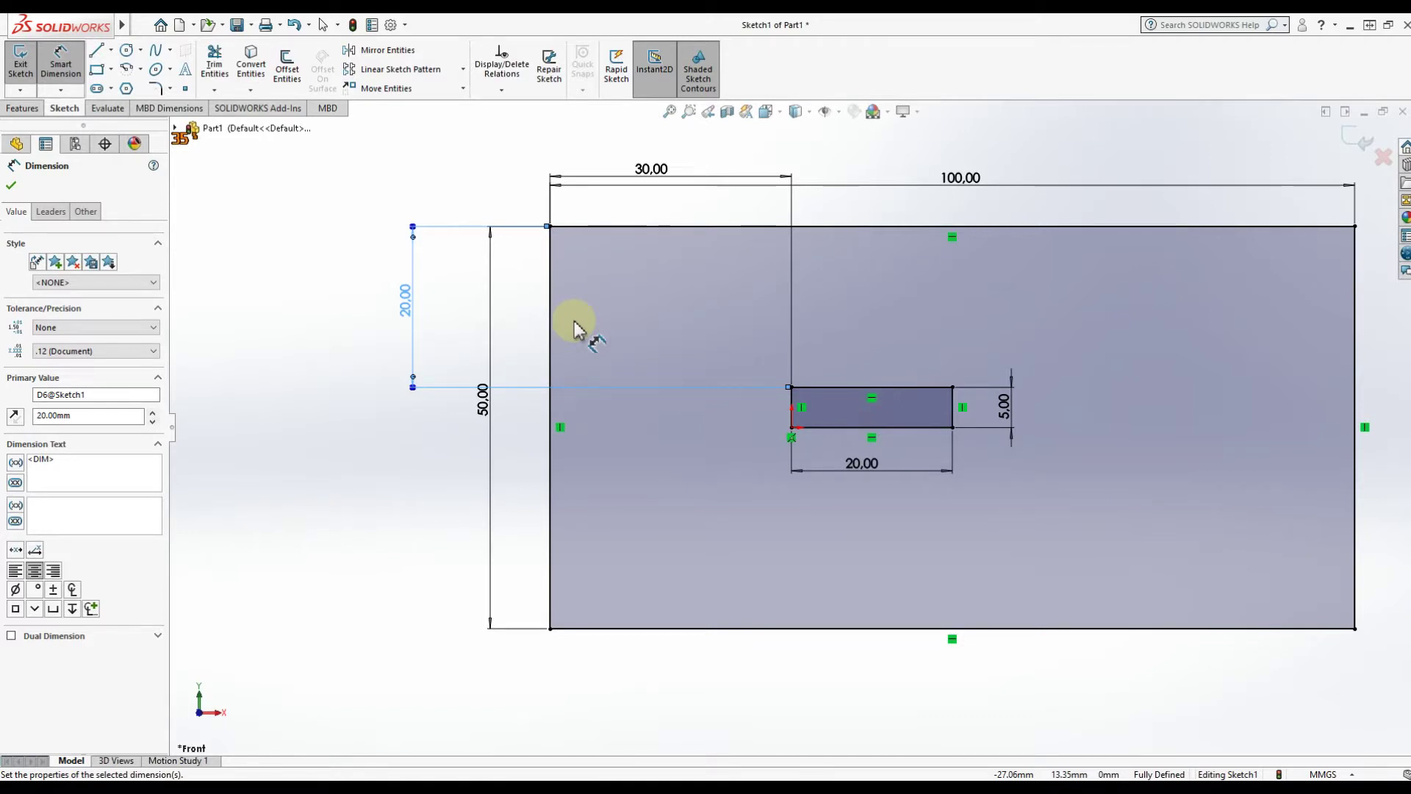
left_click(10, 186)
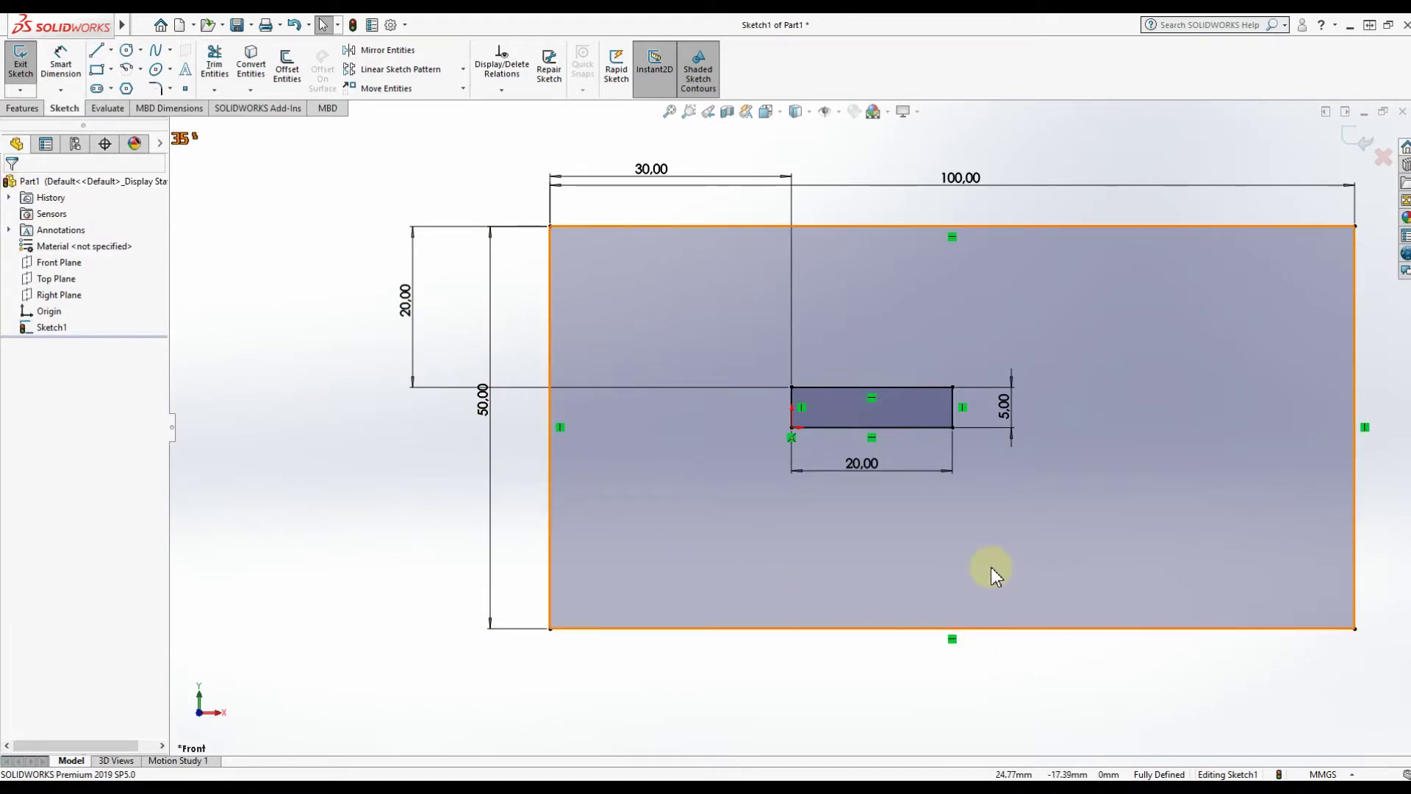
Step: Start a blind boss extrusion of the plate sketch and reverse its direction to the other side of the sketch plane
mouse_move(1030, 491)
middle_mouse_down()
mouse_move(1027, 586)
mouse_move(1028, 571)
middle_mouse_up()
scroll(1026, 577, "down", 1)
scroll(1020, 560, "up", 3)
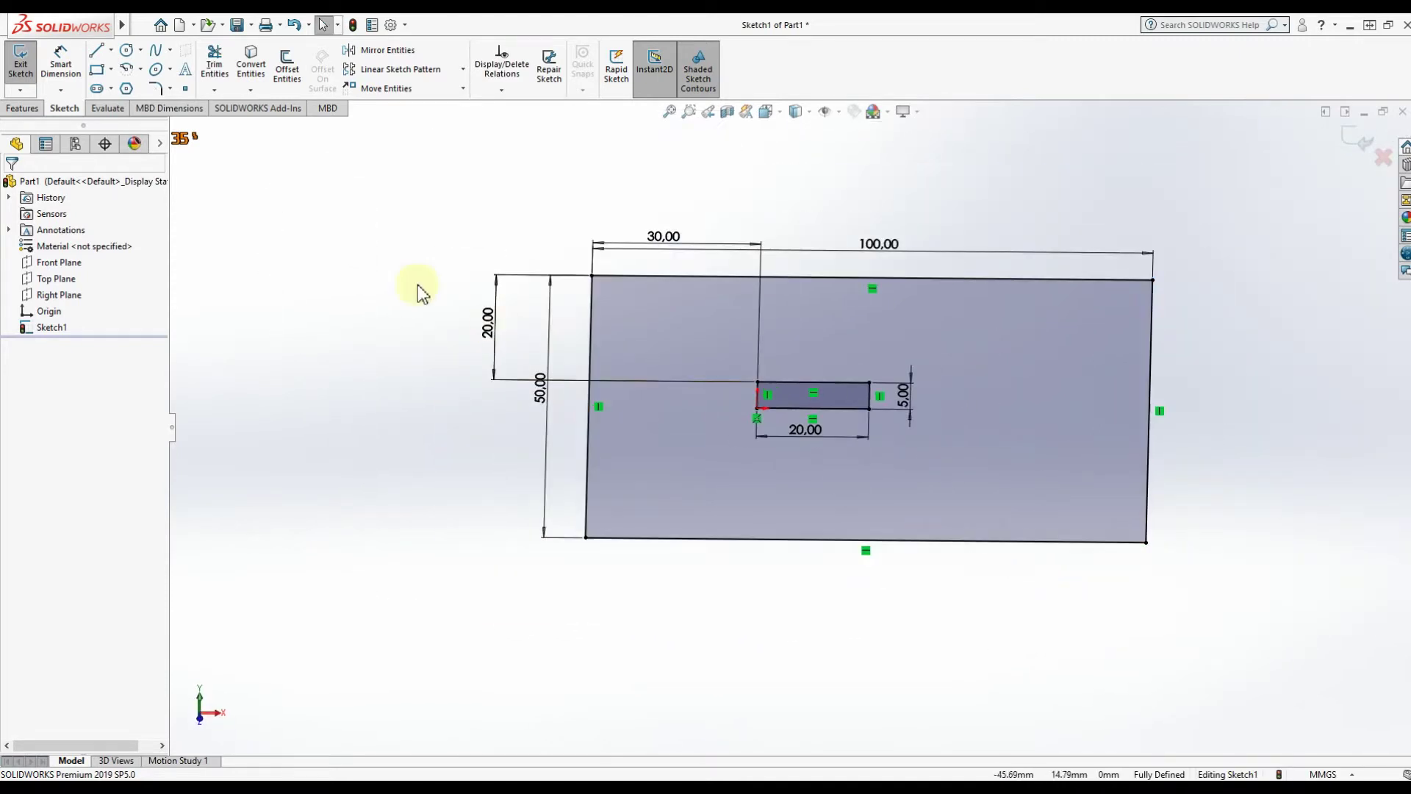
left_click(22, 108)
left_click(43, 85)
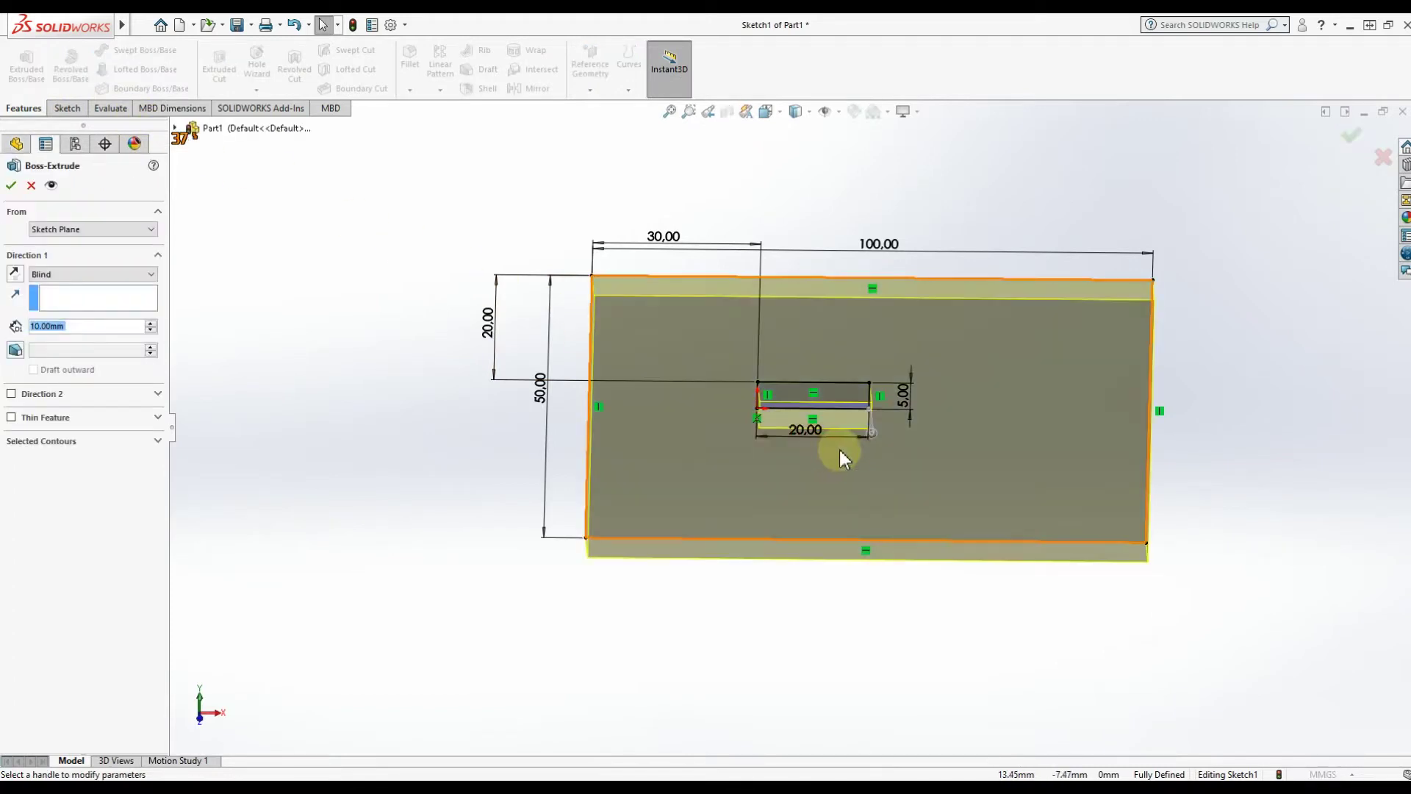
mouse_move(985, 475)
middle_mouse_down()
mouse_move(876, 508)
mouse_move(872, 533)
mouse_move(1017, 410)
mouse_move(1034, 368)
mouse_move(974, 387)
mouse_move(870, 561)
mouse_move(875, 592)
mouse_move(921, 513)
middle_mouse_up()
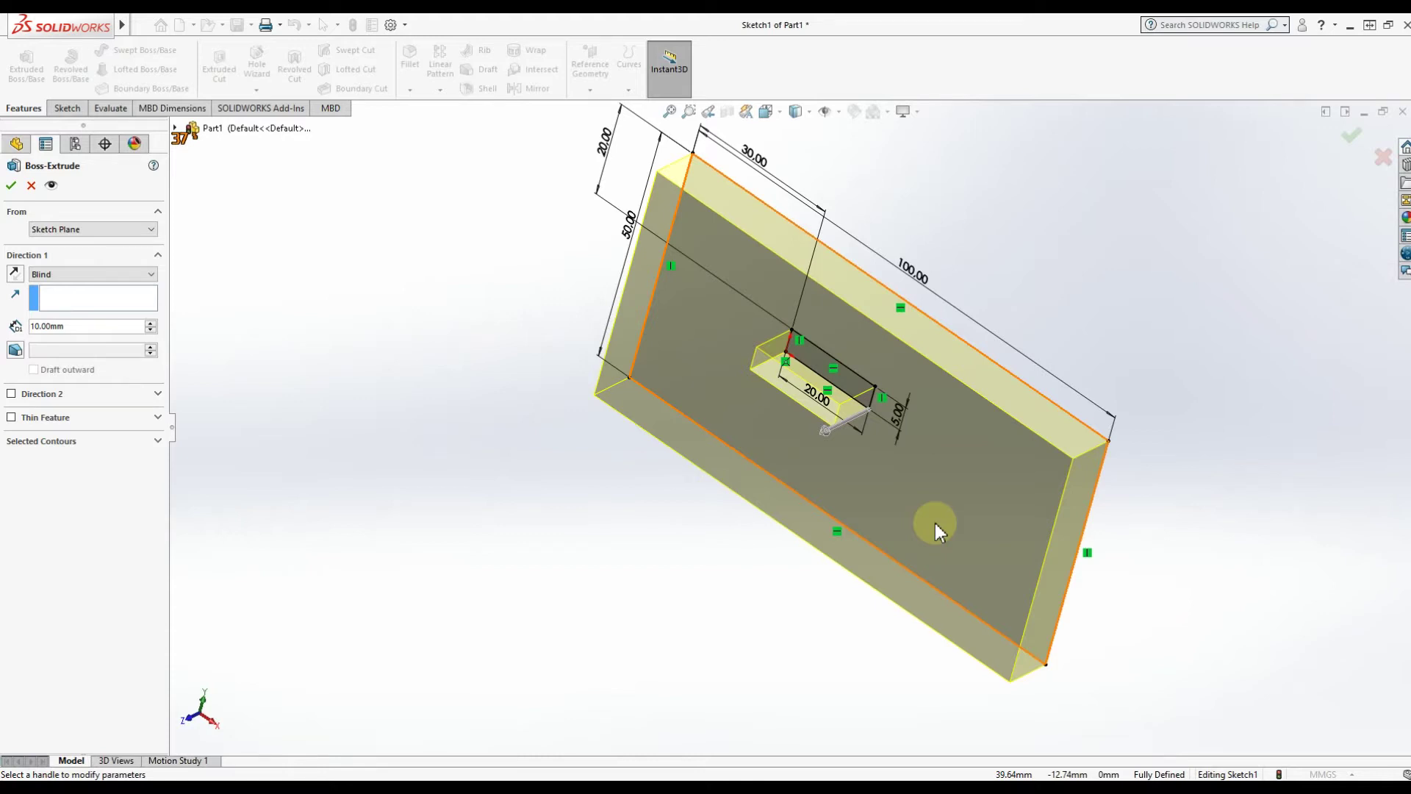
left_click(44, 328)
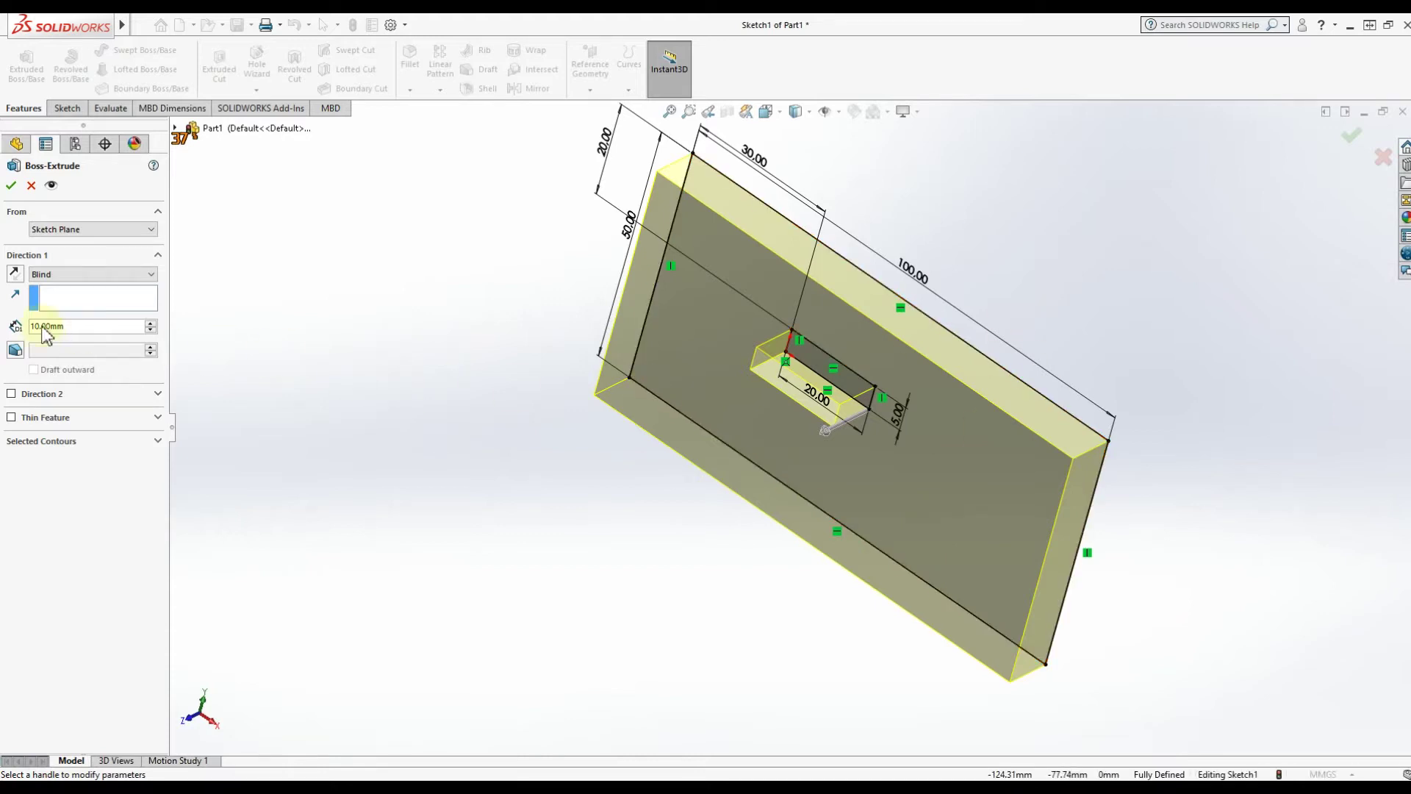
left_click(14, 276)
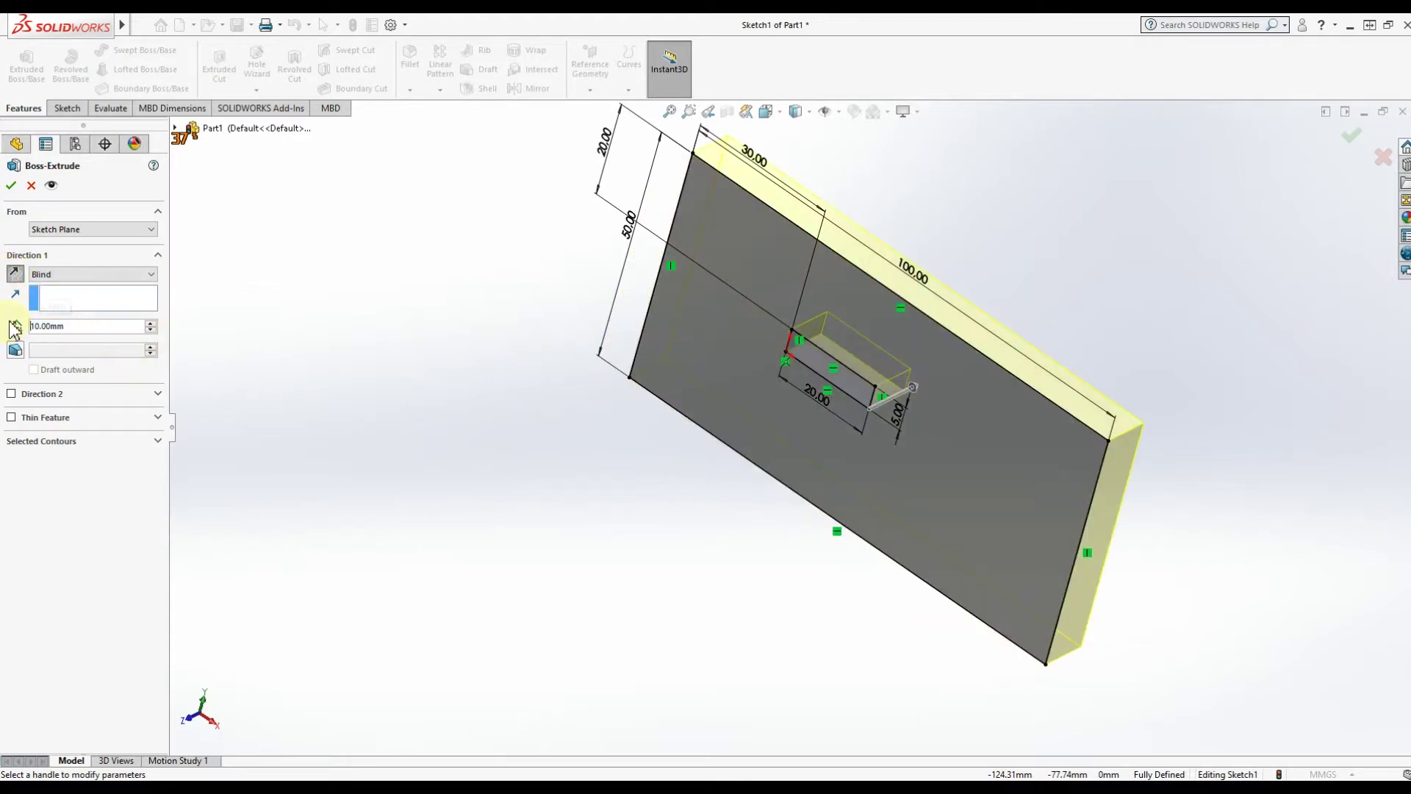
Step: Set the extrusion depth to 50 mm and create the solid block with the rectangular opening
double_click(59, 328)
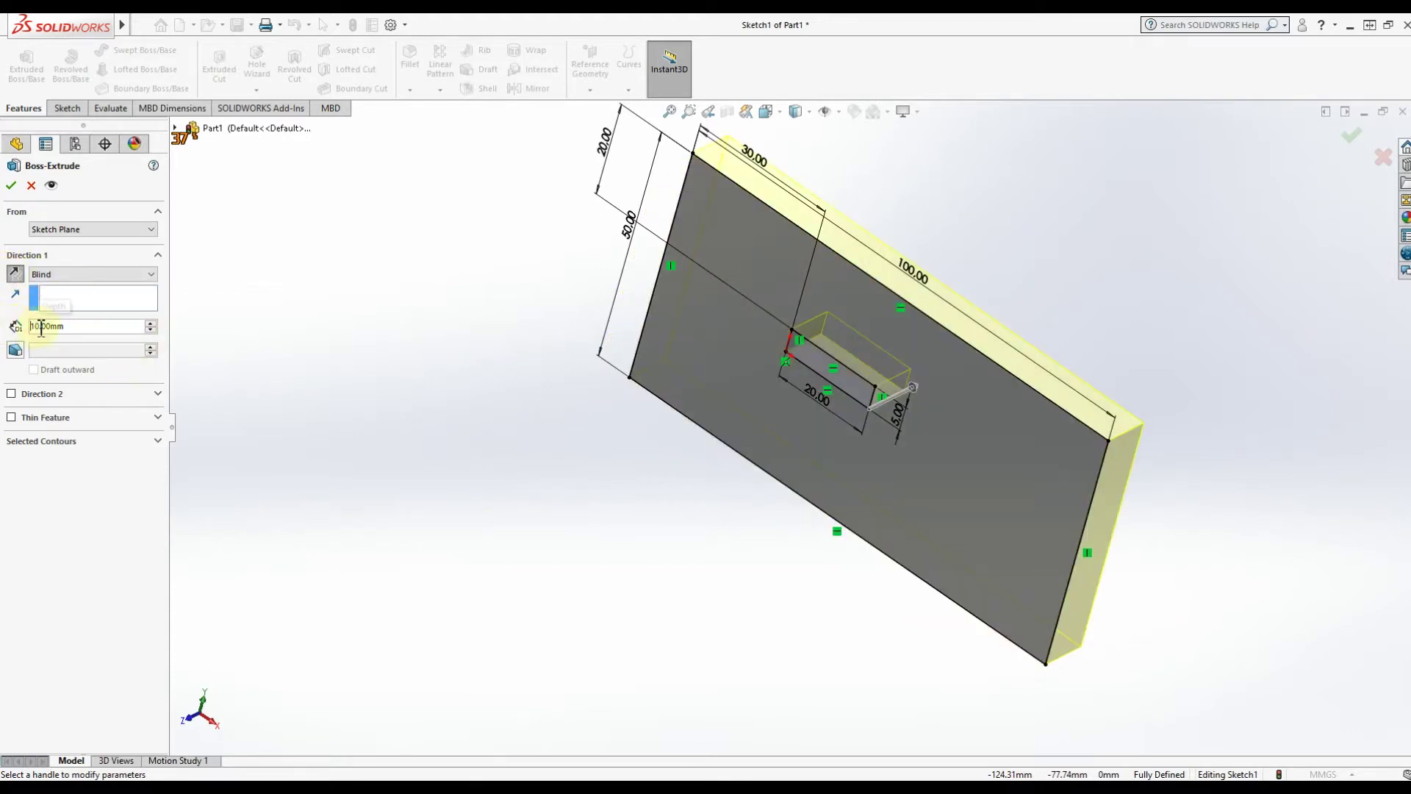
key("BackSpace")
key("BackSpace")
key("BackSpace")
key("BackSpace")
key("BackSpace")
key("BackSpace")
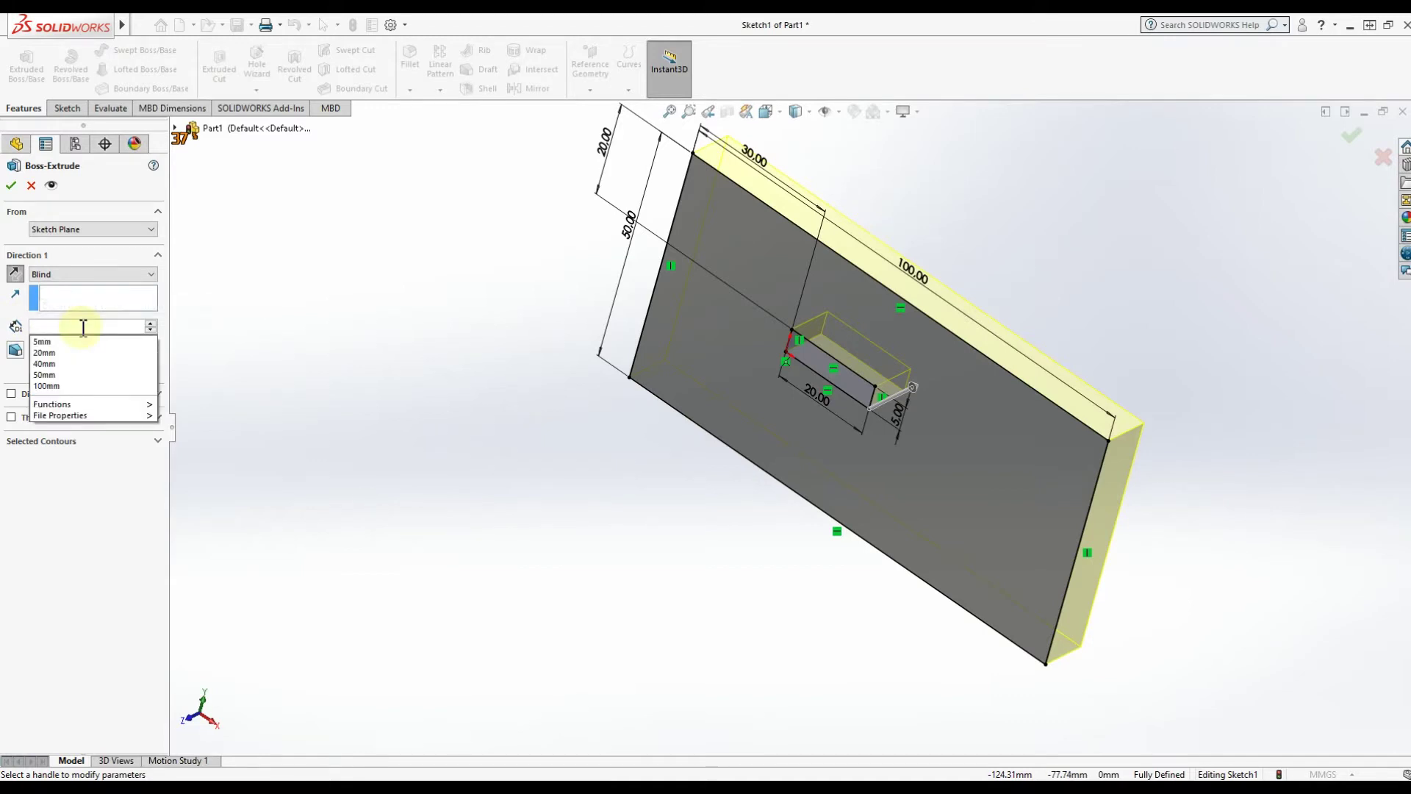
type("50")
key("Return")
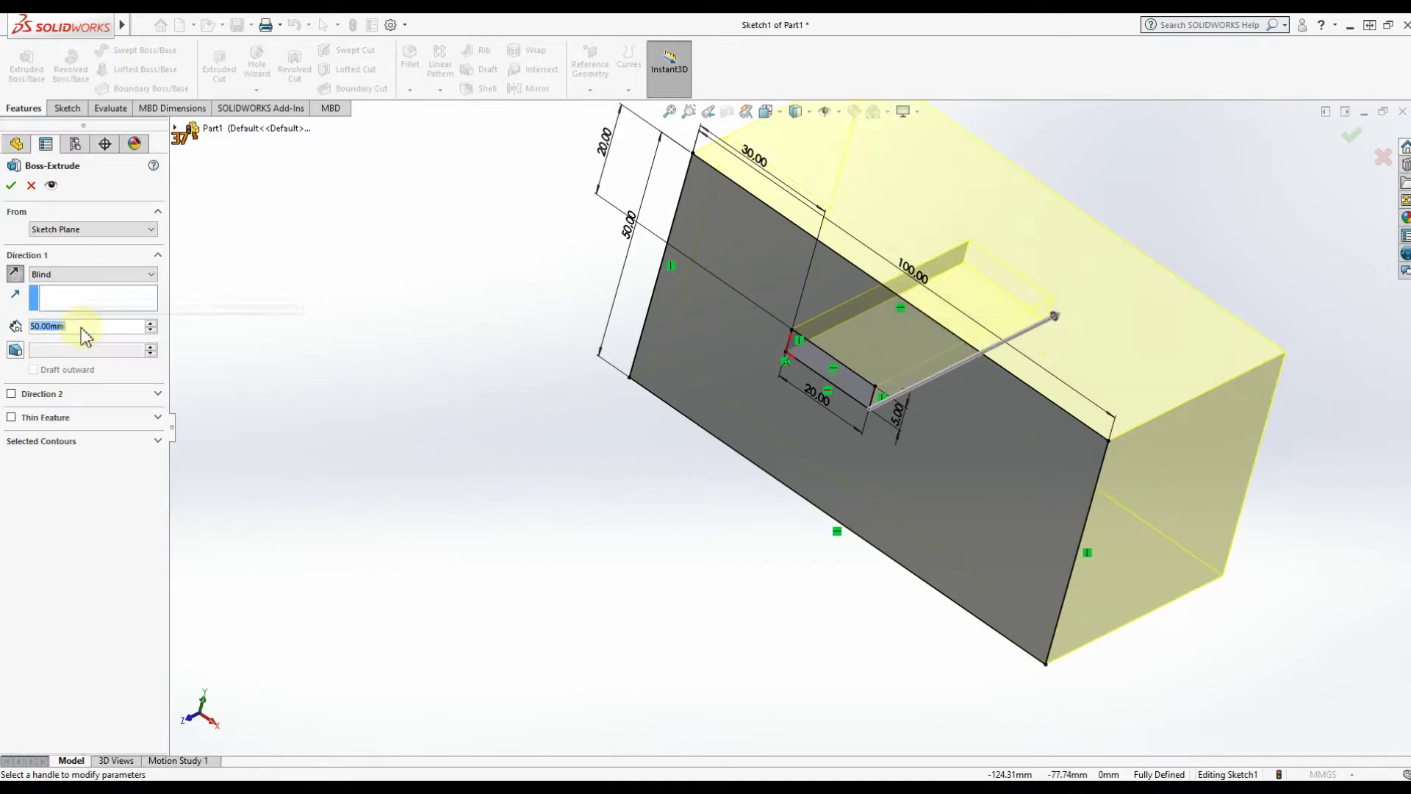
left_click(10, 185)
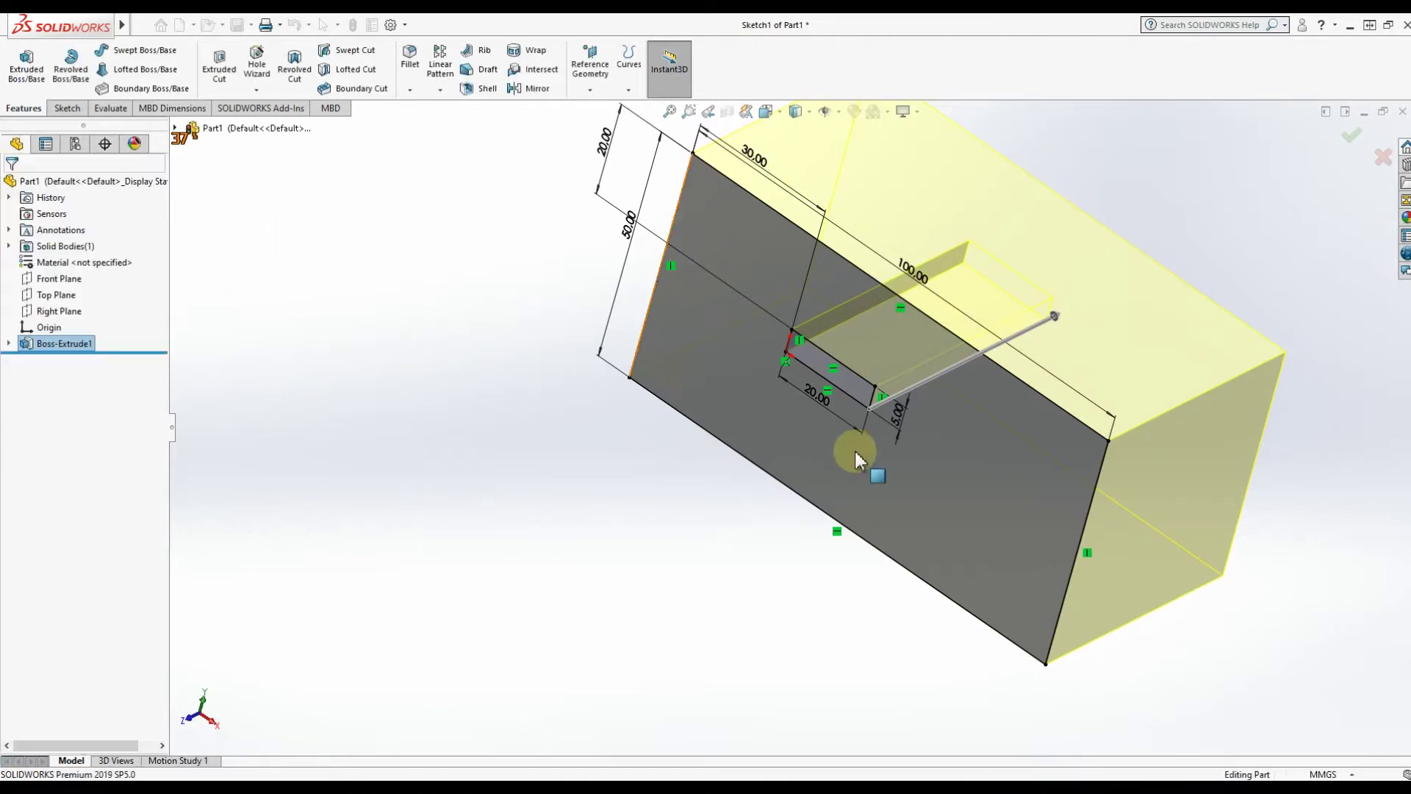
mouse_move(933, 495)
middle_mouse_down()
mouse_move(1071, 432)
mouse_move(1376, 550)
mouse_move(1074, 580)
mouse_move(910, 624)
mouse_move(904, 504)
mouse_move(1018, 604)
mouse_move(1118, 571)
mouse_move(1311, 630)
mouse_move(1292, 514)
mouse_move(1047, 495)
mouse_move(954, 541)
mouse_move(1317, 630)
mouse_move(1207, 677)
mouse_move(1100, 693)
mouse_move(1087, 644)
middle_mouse_up()
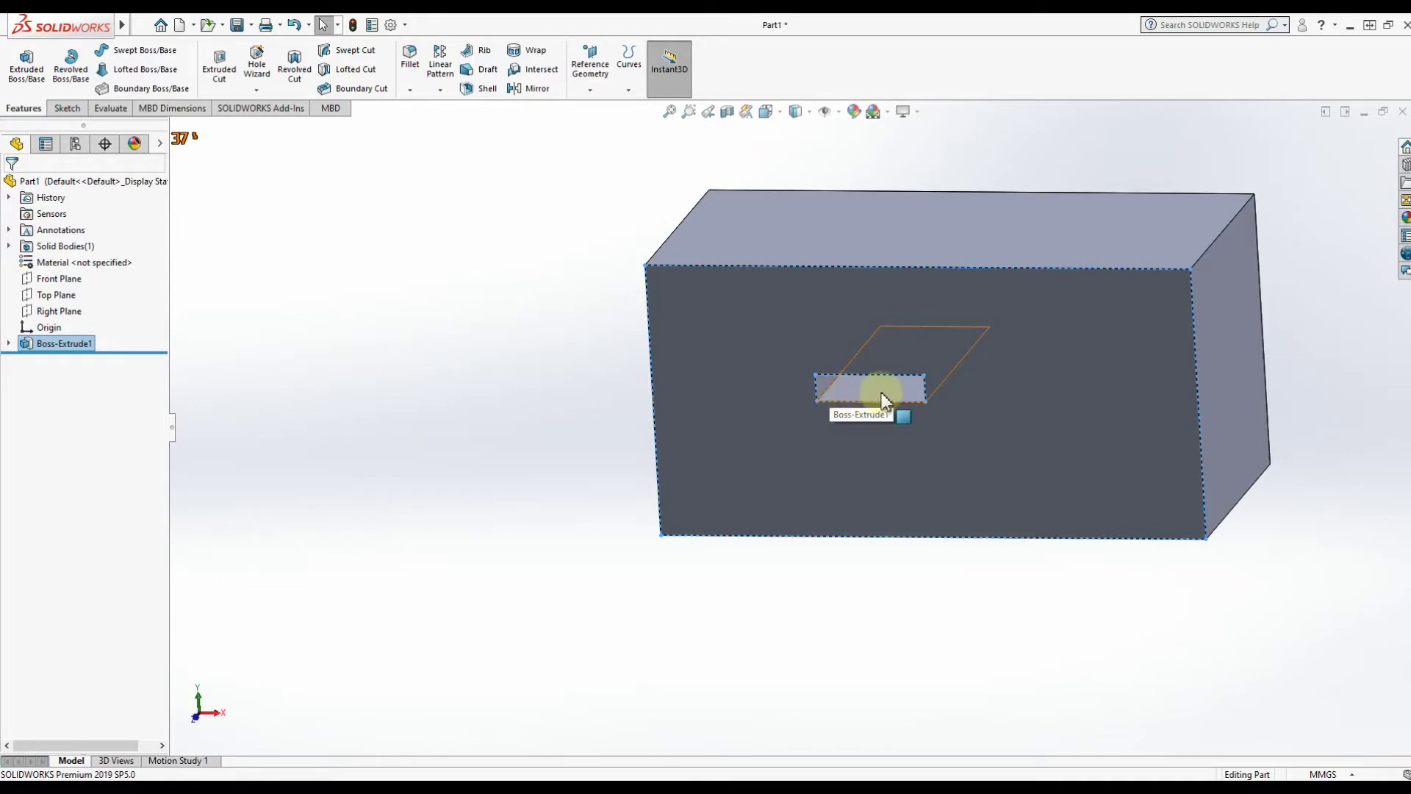
middle_click_drag(950, 354, 852, 328)
middle_click_drag(939, 371, 1019, 375)
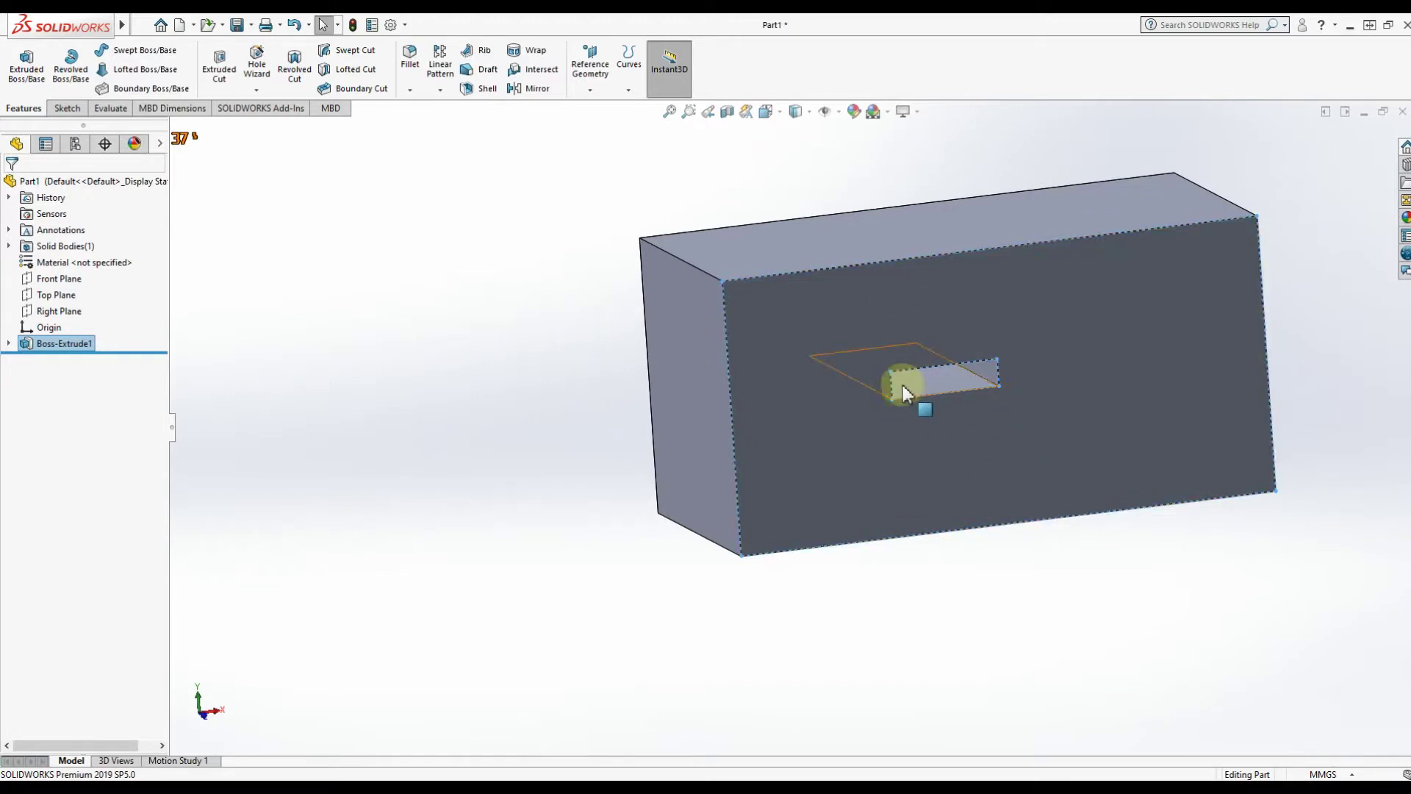
left_click_drag(881, 363, 910, 381)
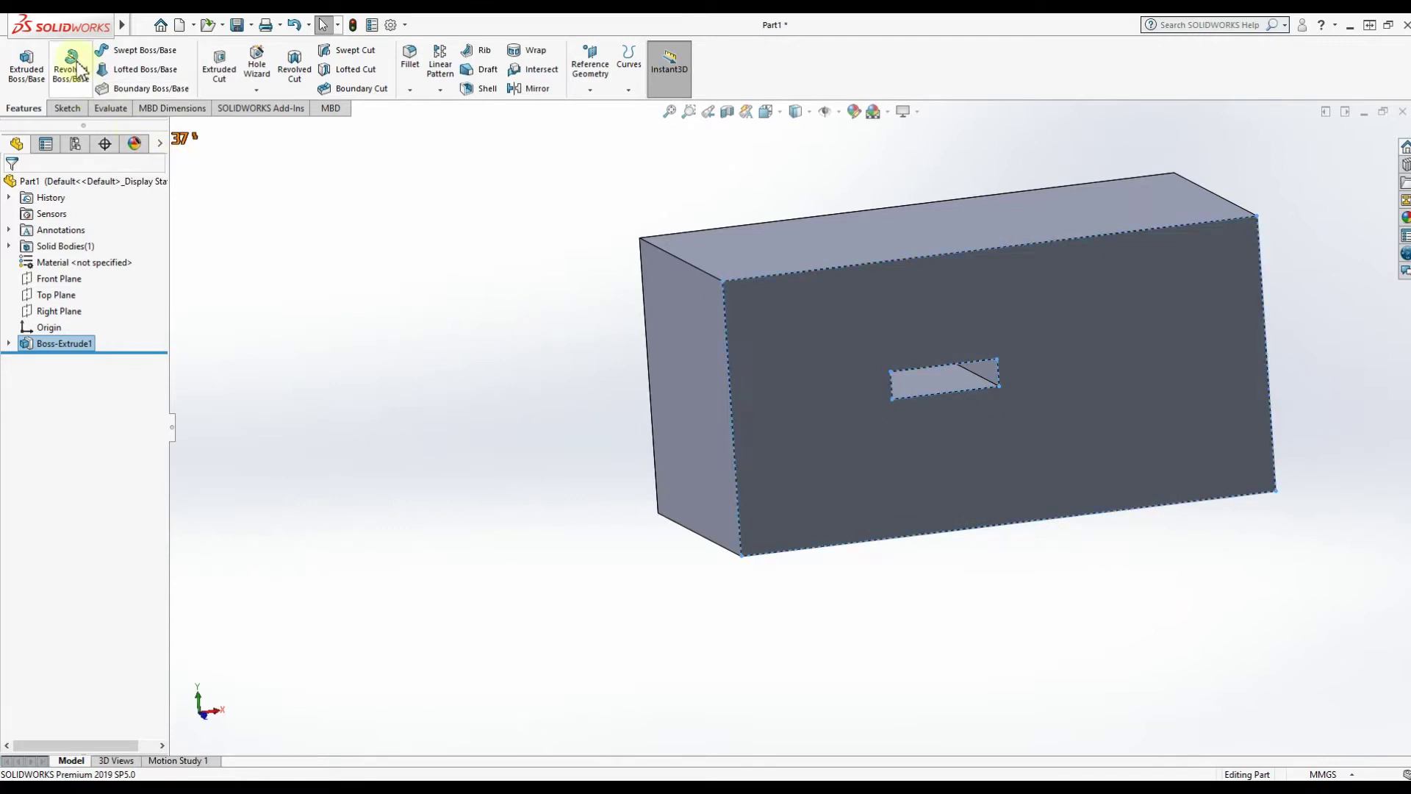
Step: Prepare to save the part under a new name in IGES (*.igs) format as "kotak sederhana"
left_click(139, 26)
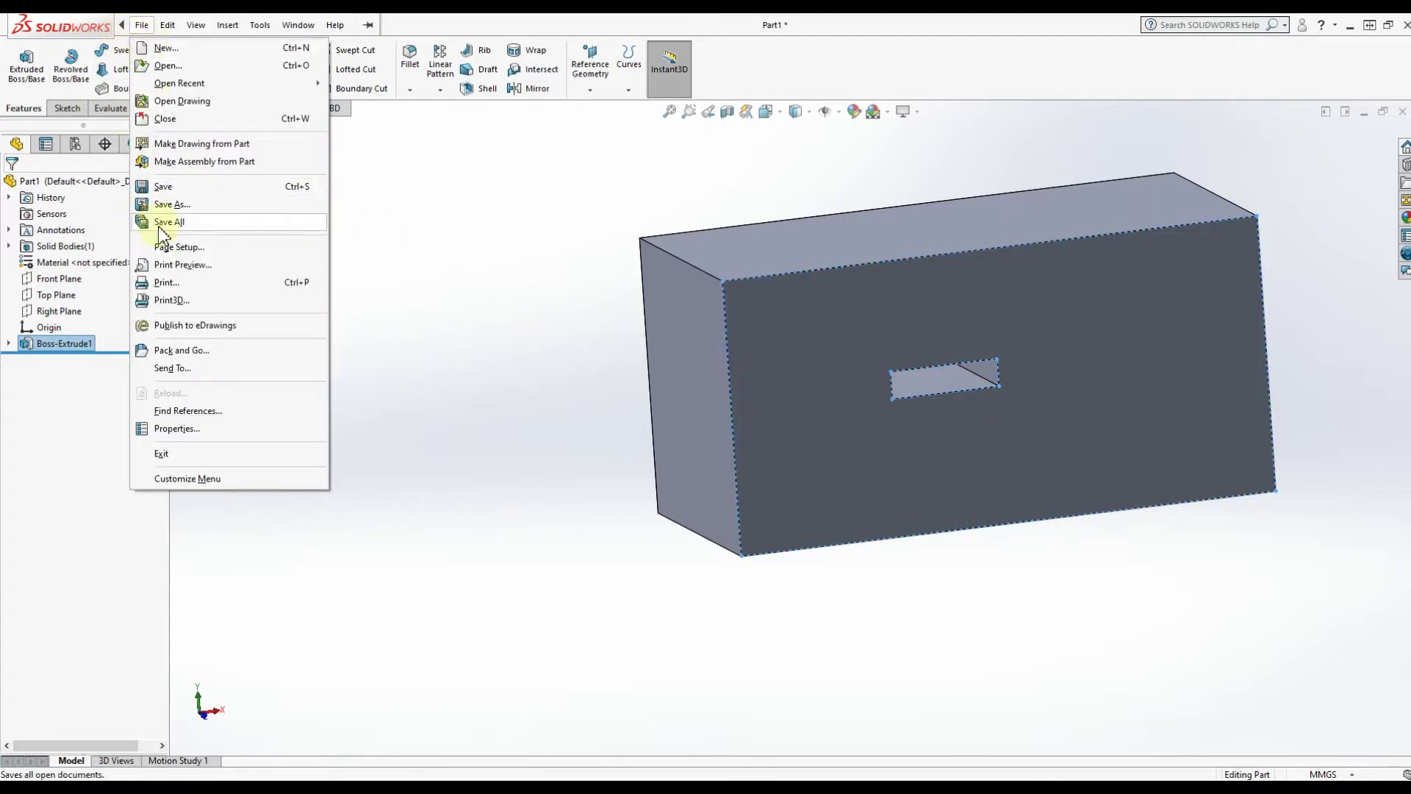
left_click(202, 207)
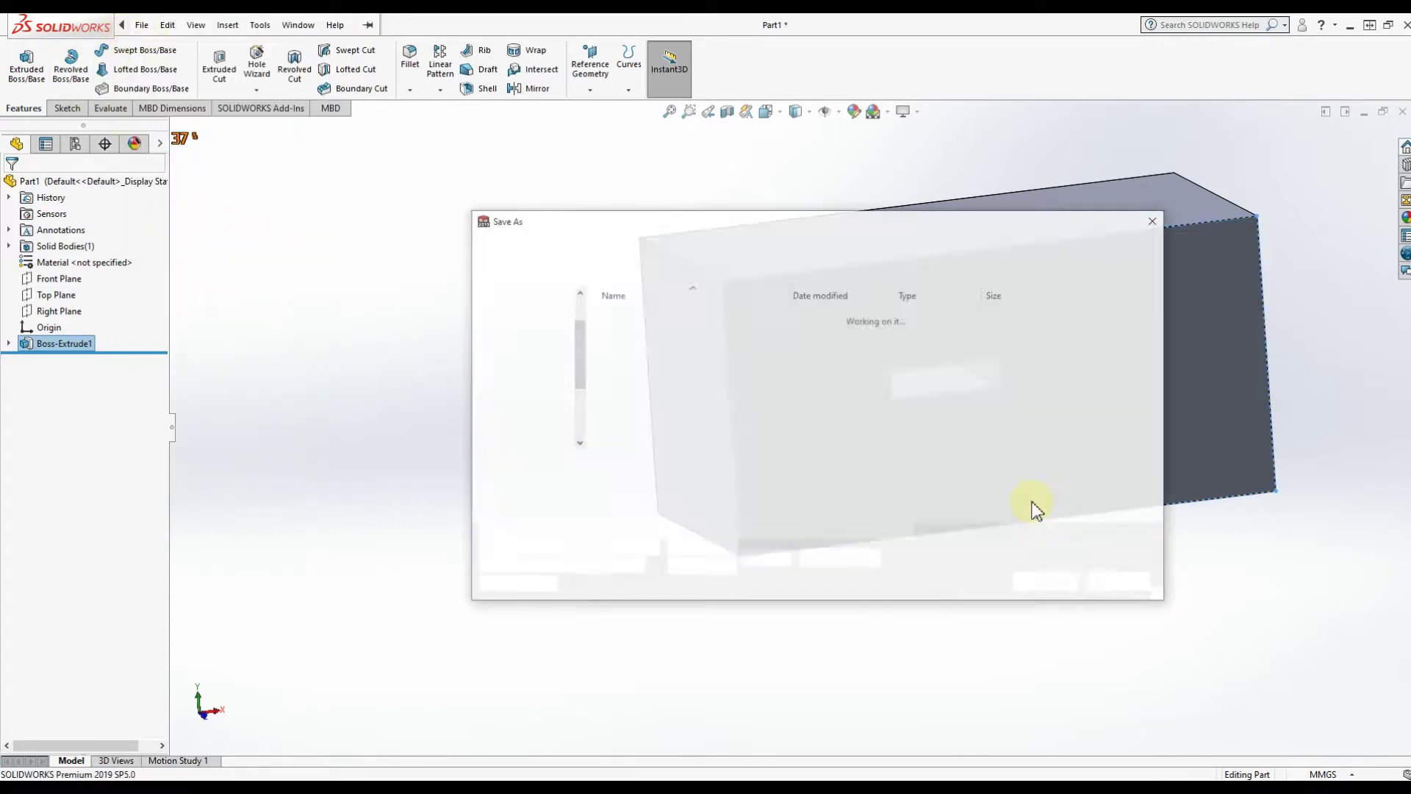
left_click(760, 486)
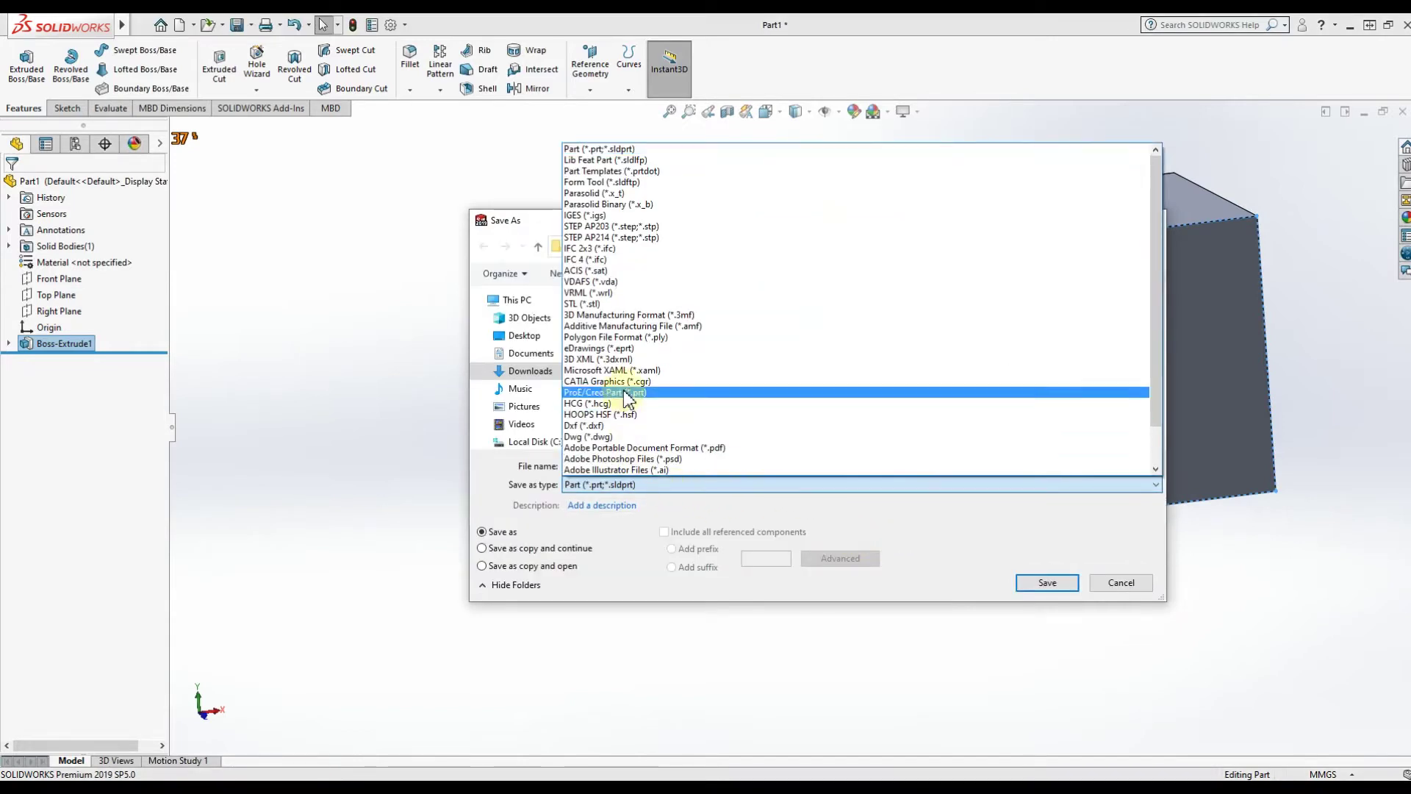
left_click(573, 215)
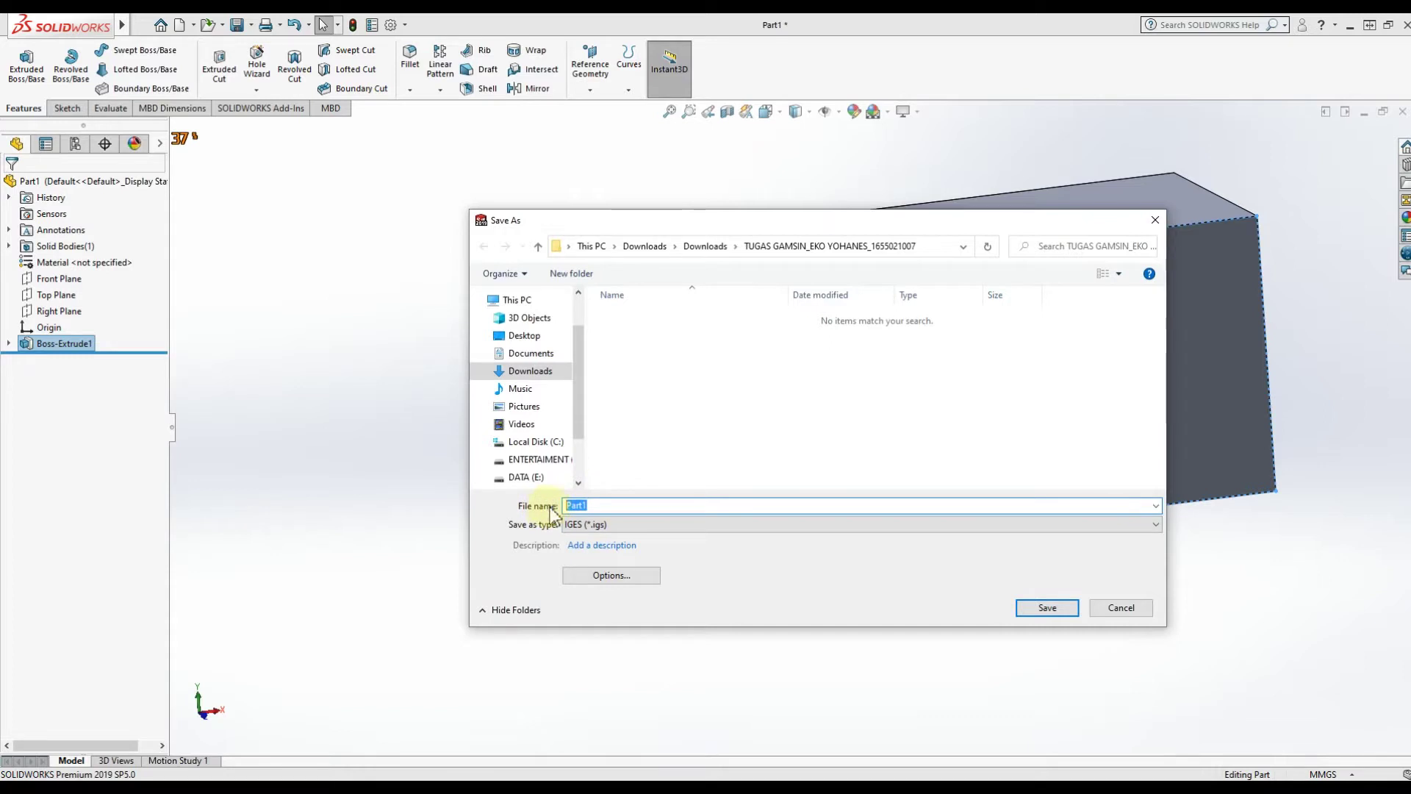
type("kota seder")
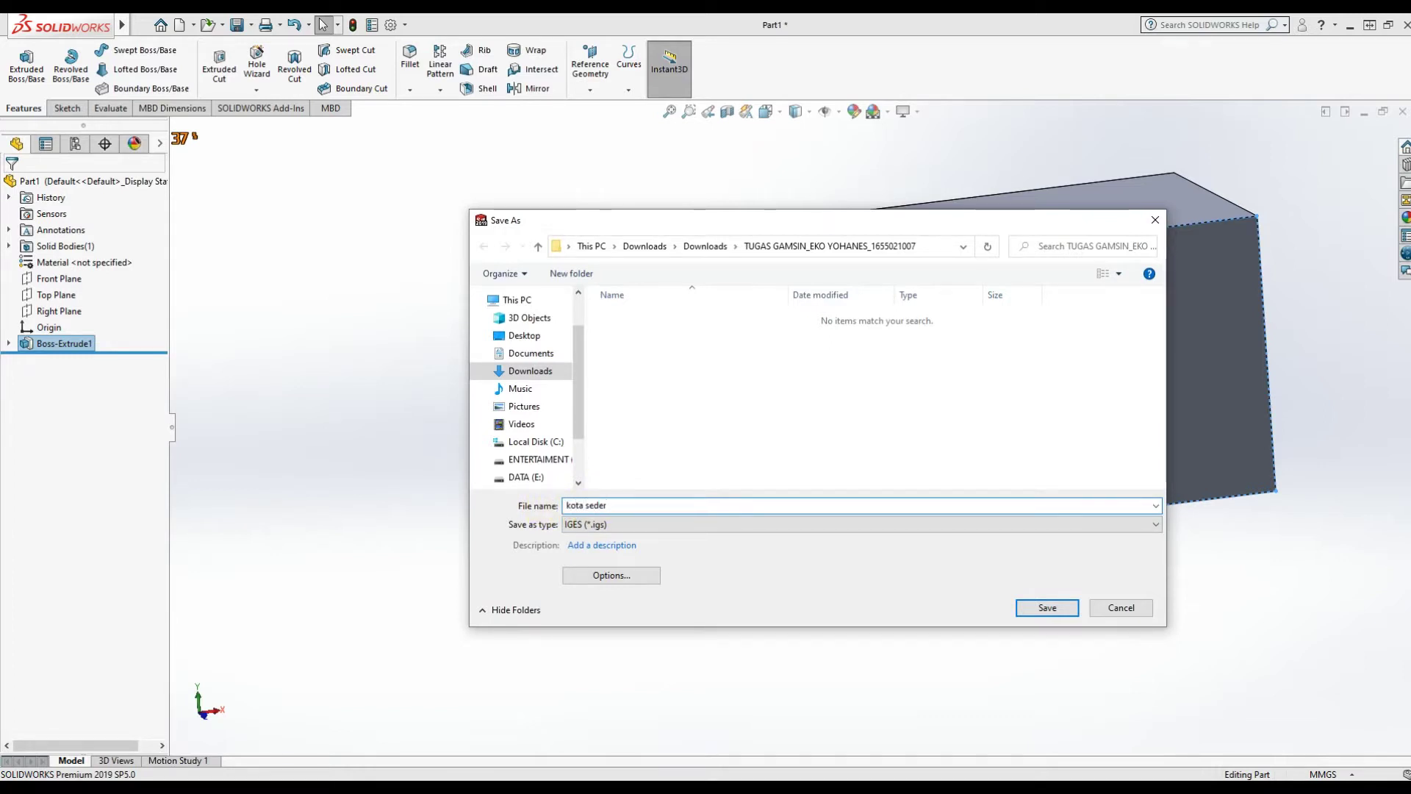
type("na")
left_click(589, 506)
type("k")
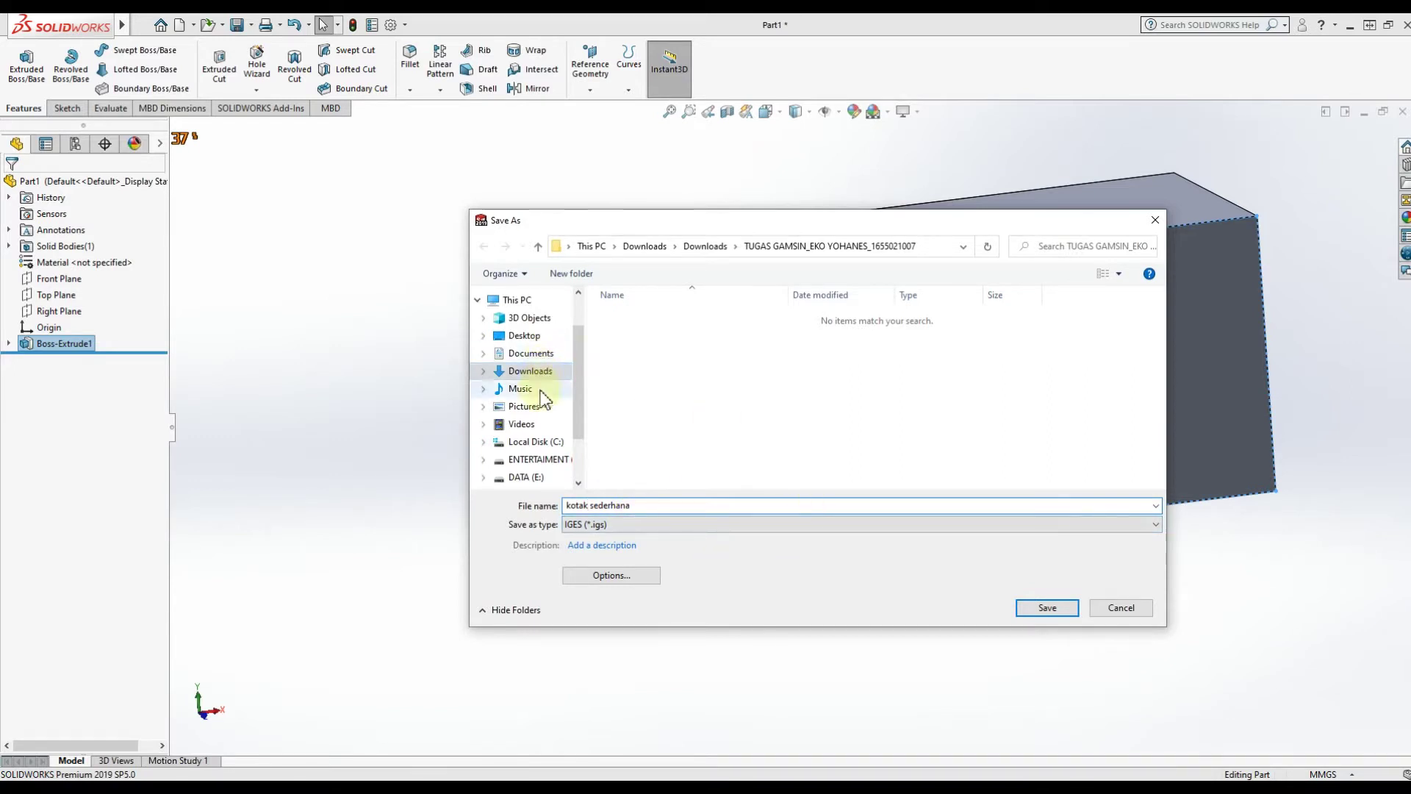
Step: Save the IGES file on drive KERJA & KULIAH (H:) in "1. SIMULASI & DRAWING", subfolder "1. GAMBAR SOLIDWORKS"
scroll(544, 394, "down", 1)
left_click(543, 471)
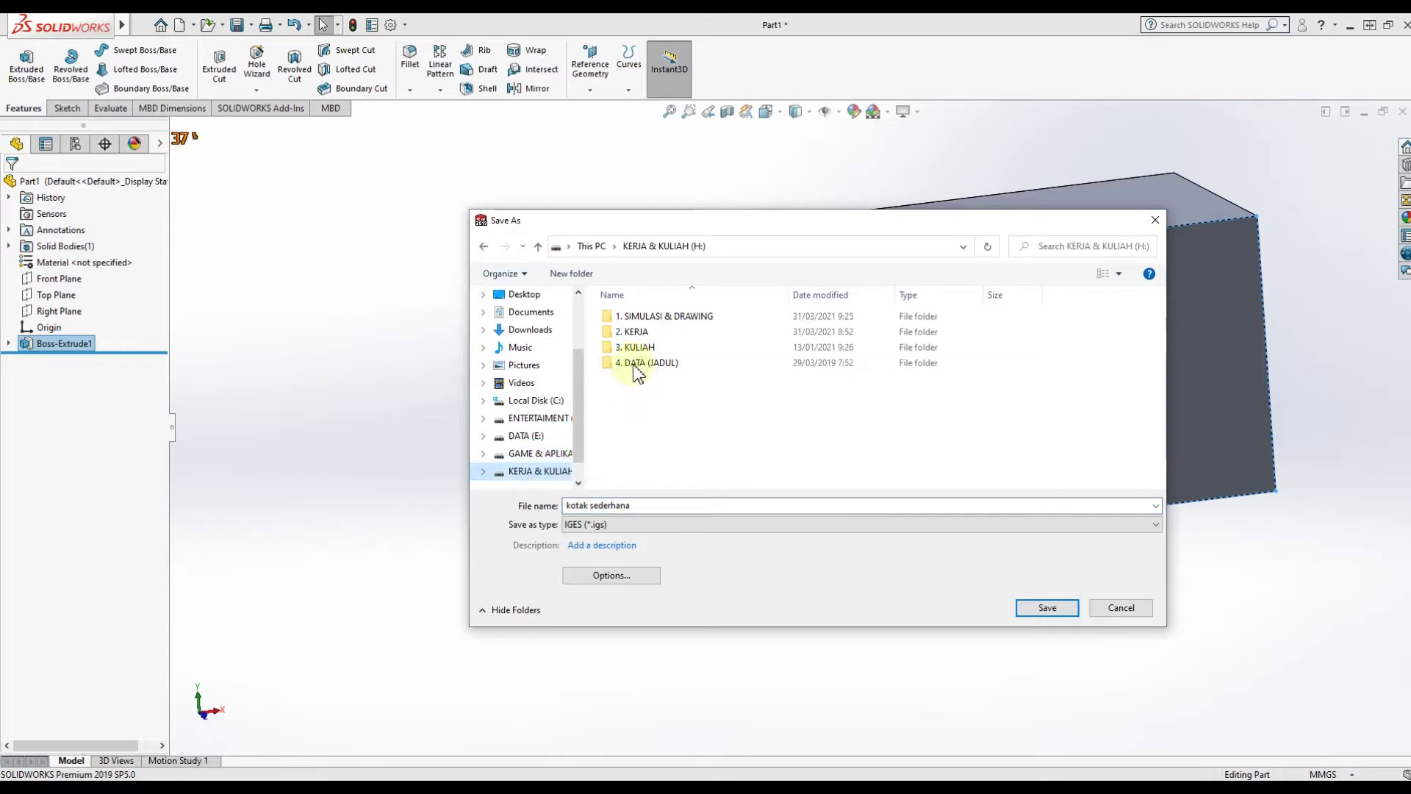
double_click(657, 332)
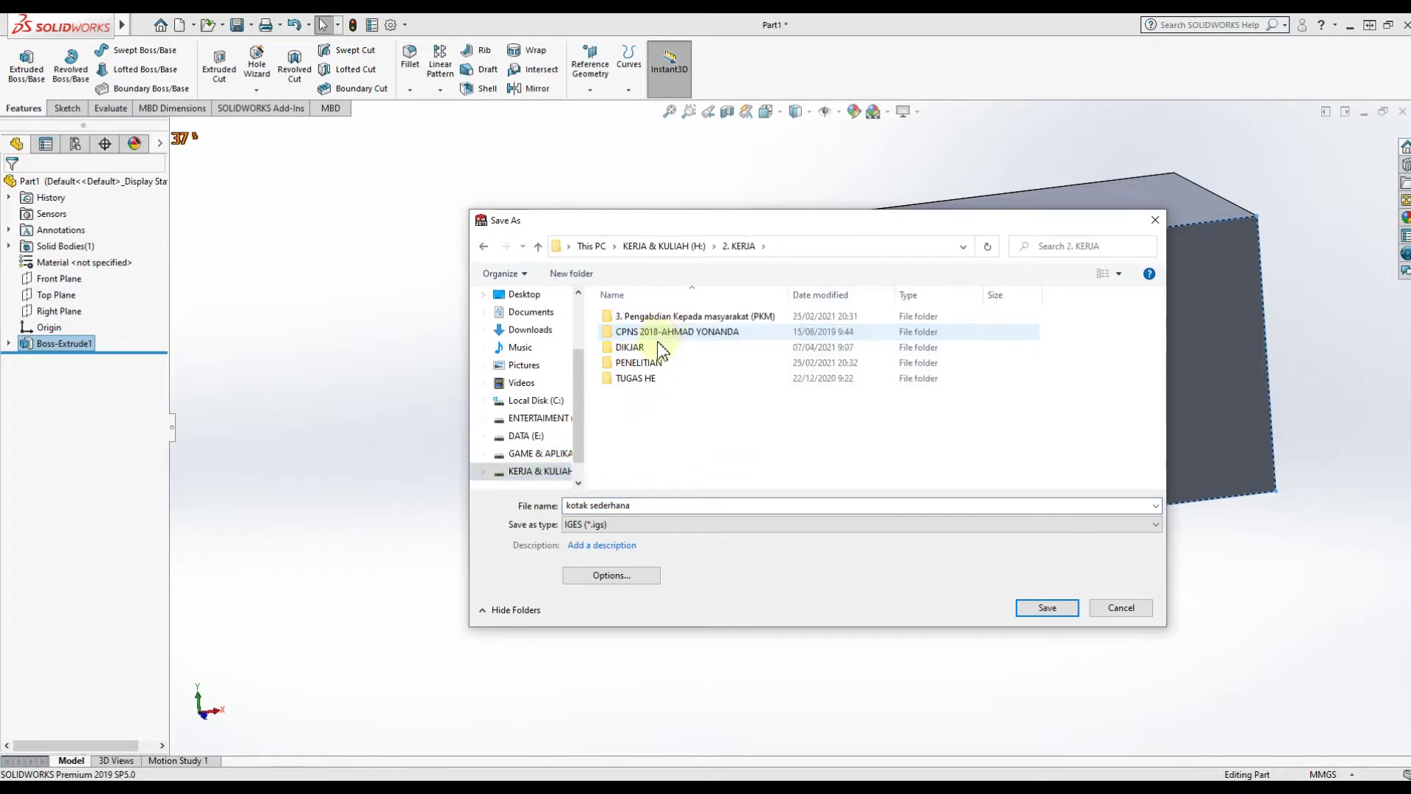
left_click(483, 247)
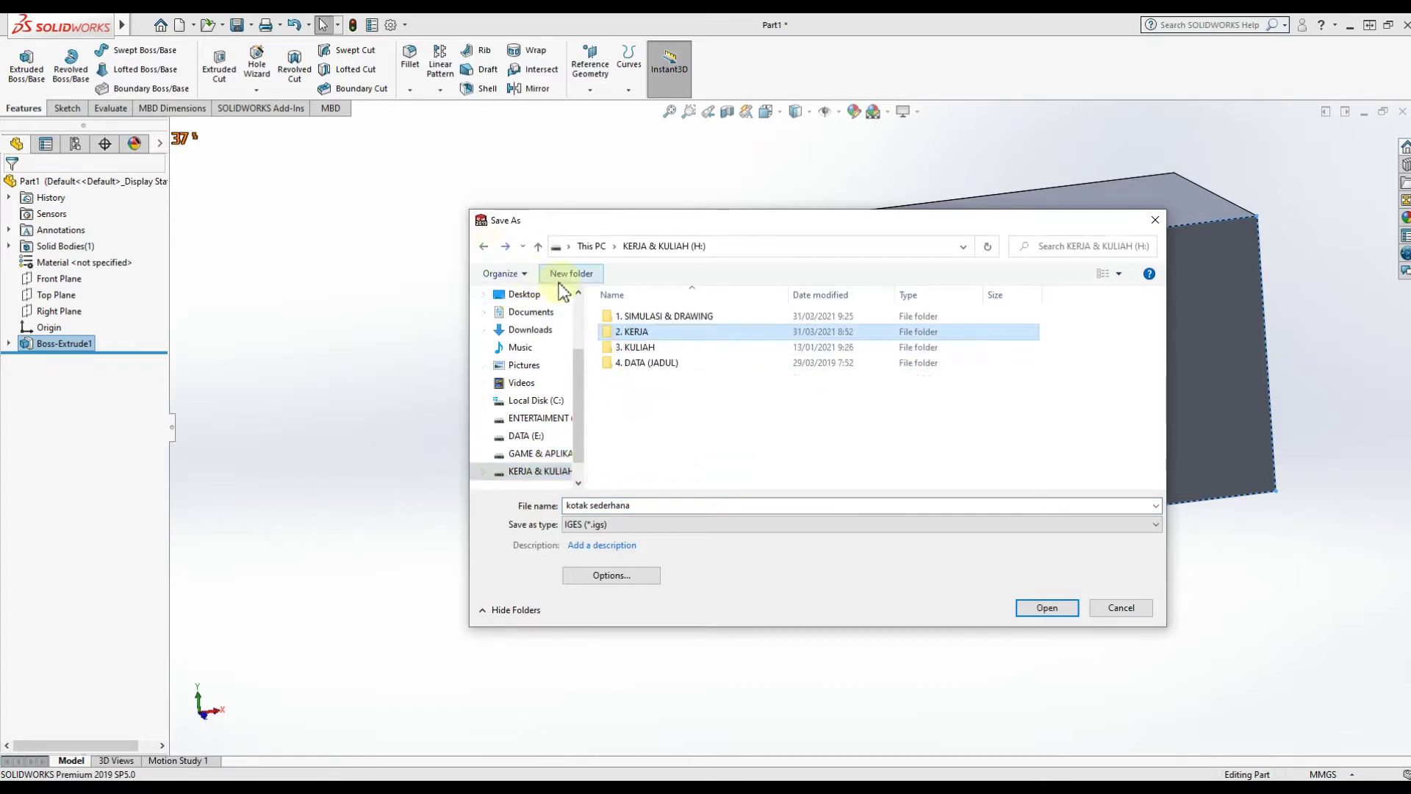
double_click(650, 317)
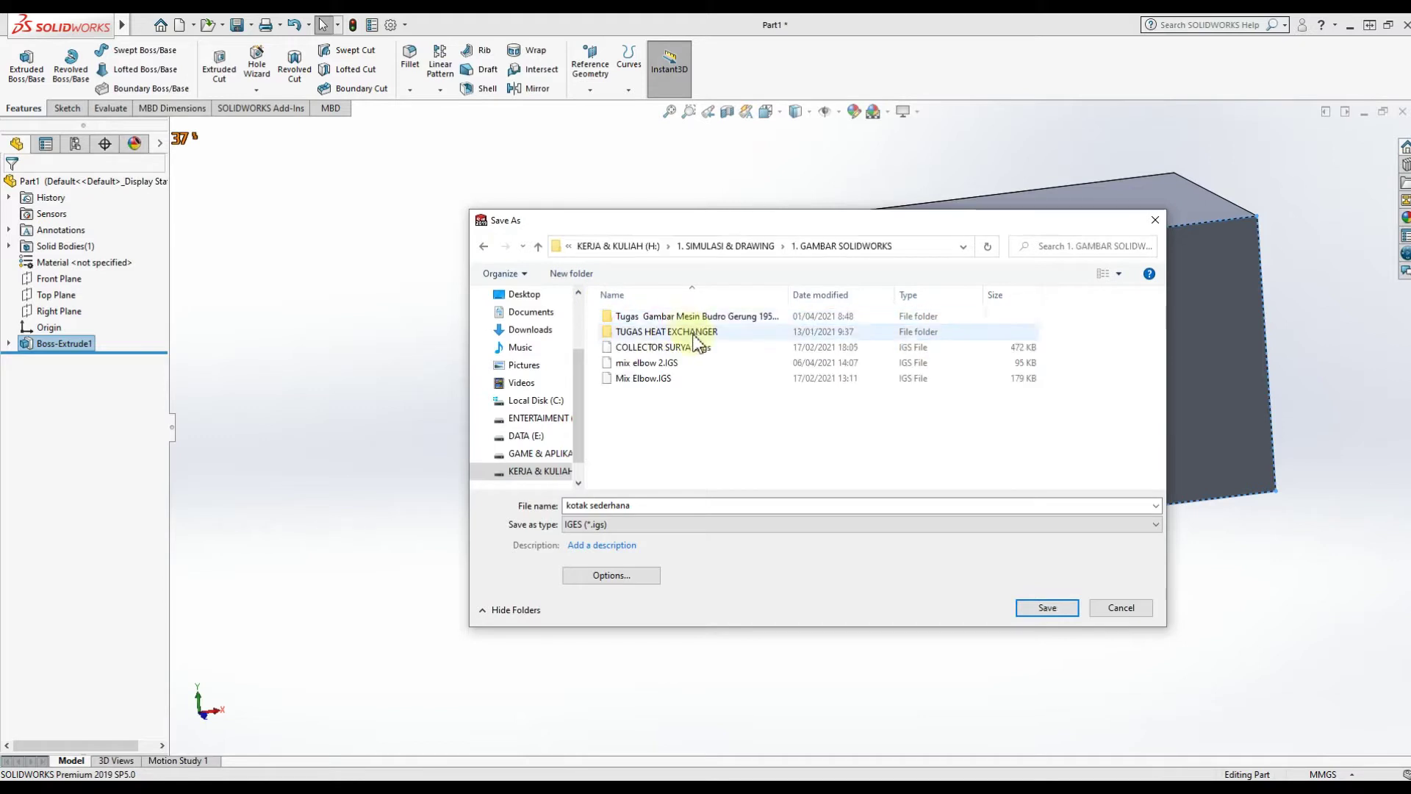
left_click(1045, 607)
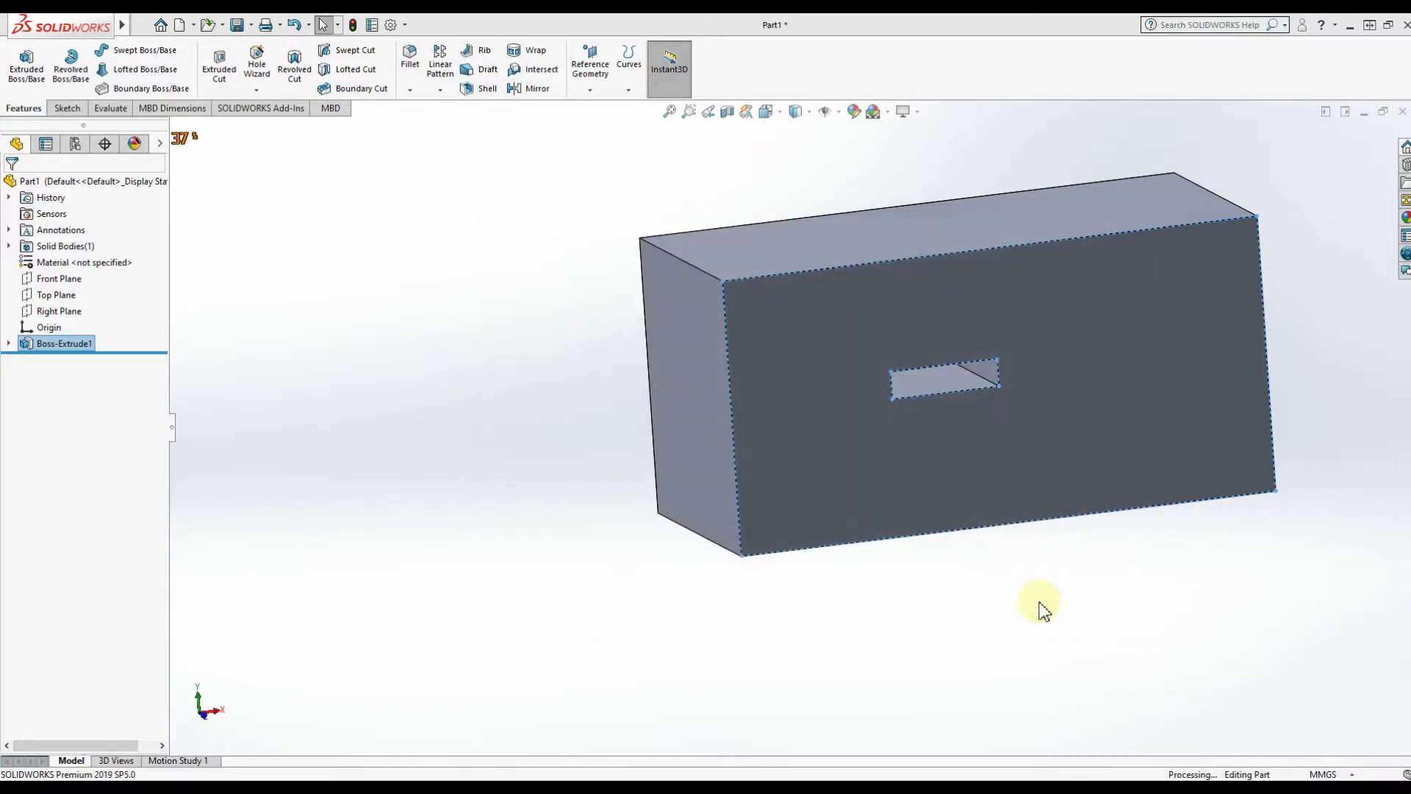
Step: Switch to ANSYS Workbench and replace the Fluid Flow (Fluent) system's geometry with "kotak sederhana.IGS"
left_click(770, 386)
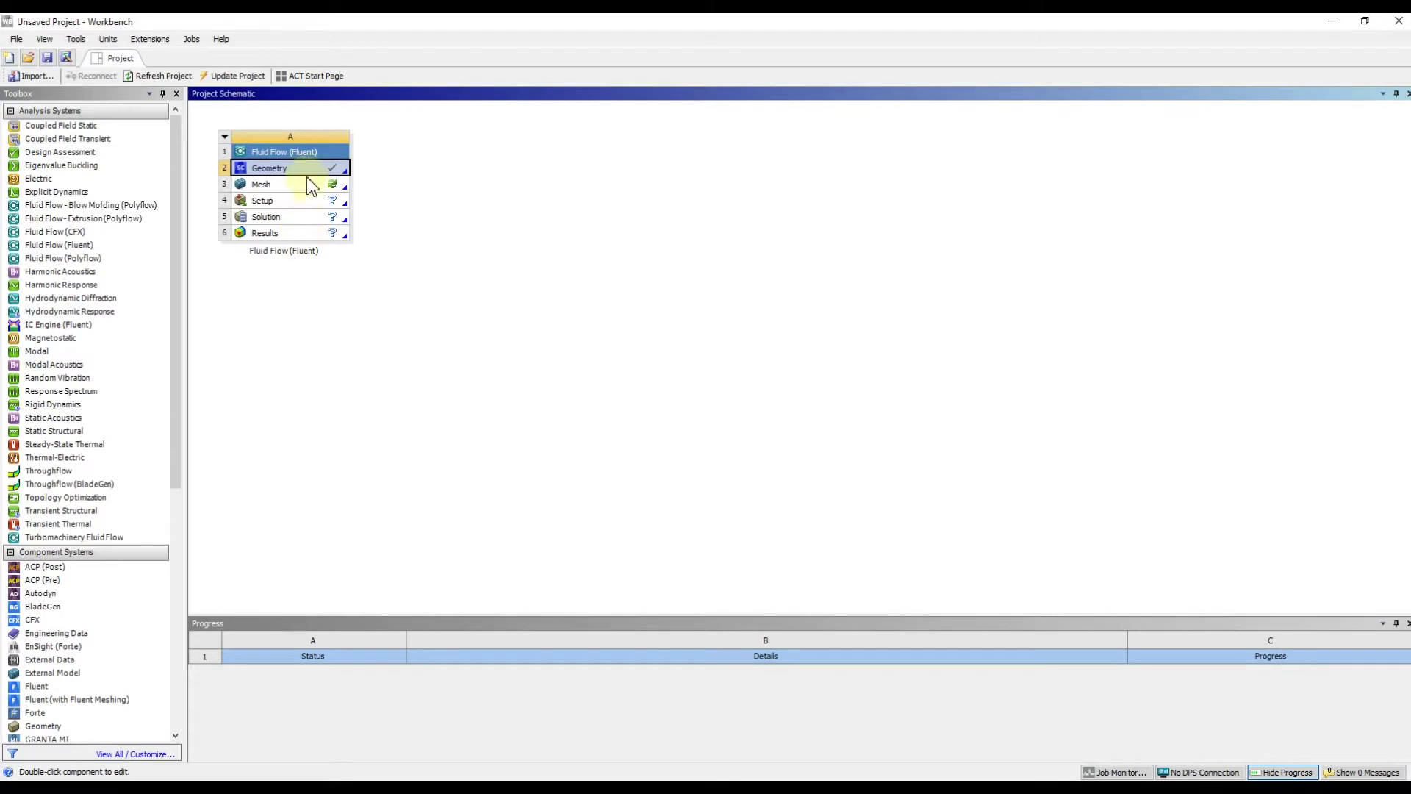
right_click(311, 170)
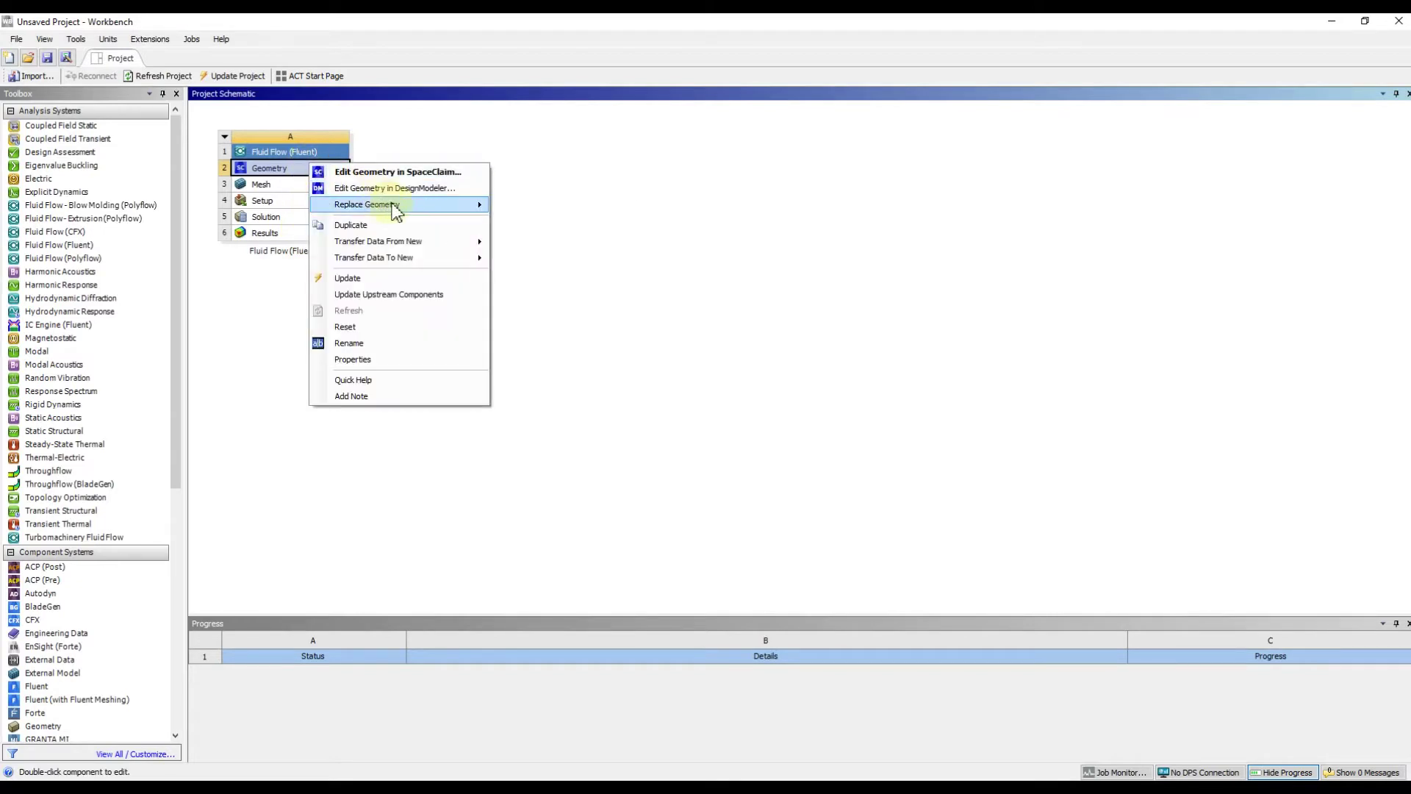
mouse_move(471, 214)
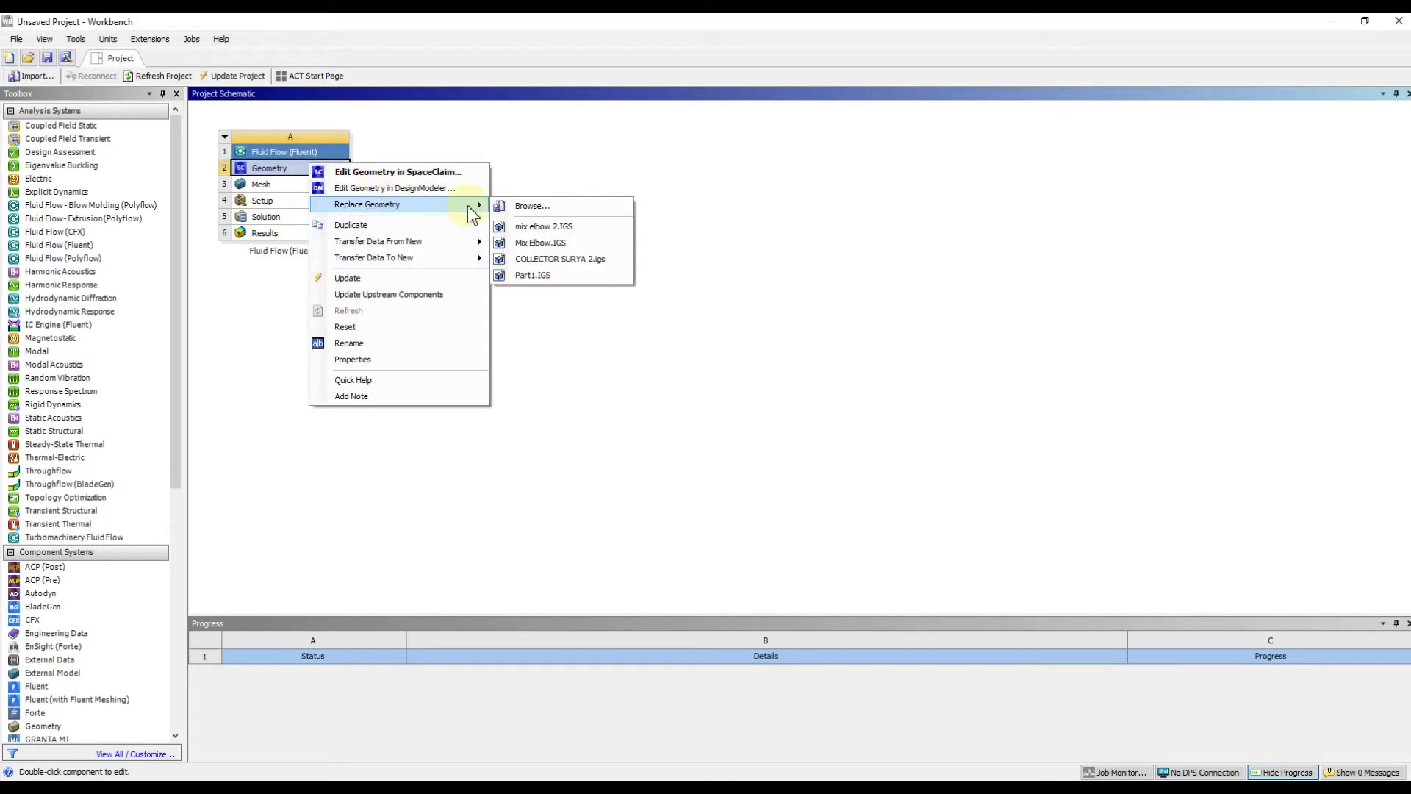
left_click(558, 209)
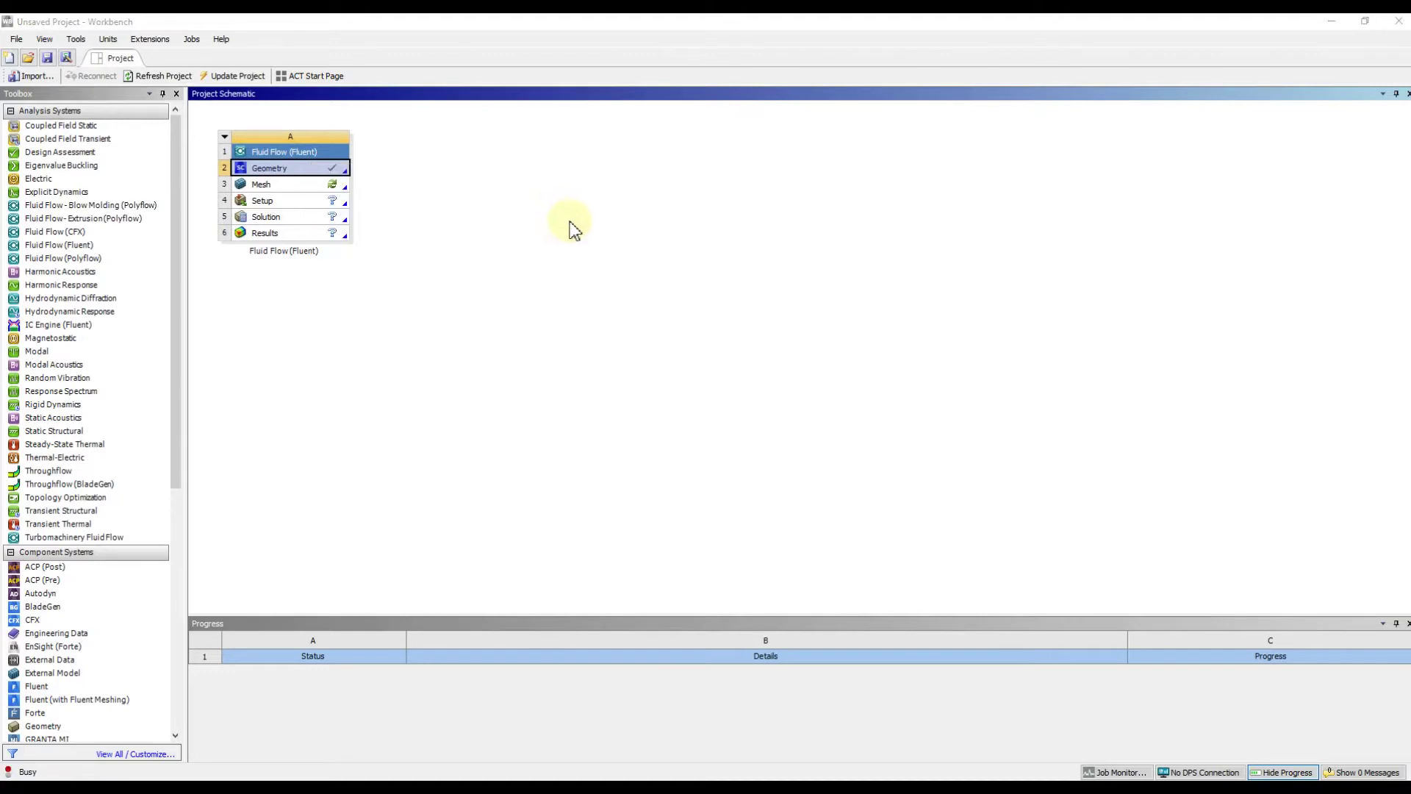
double_click(347, 188)
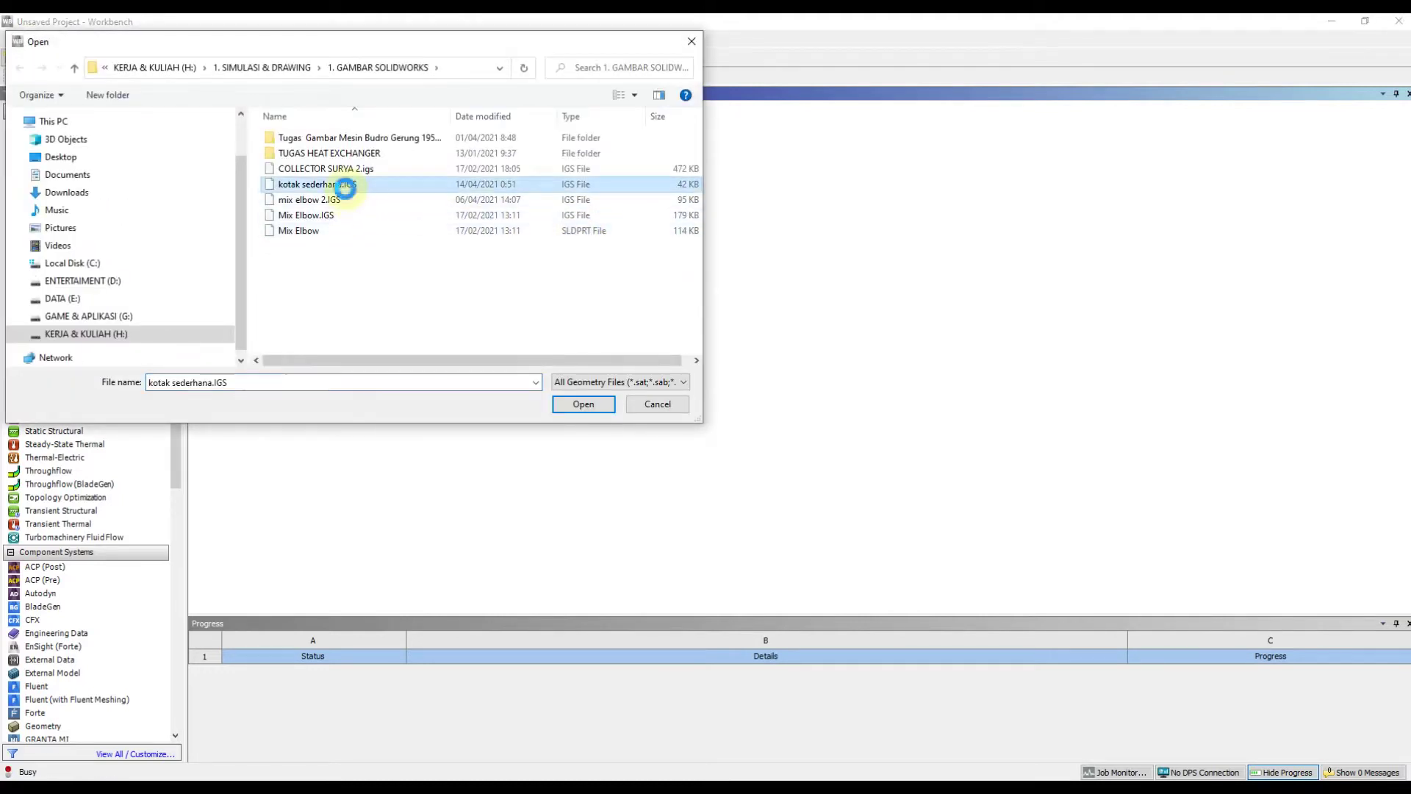
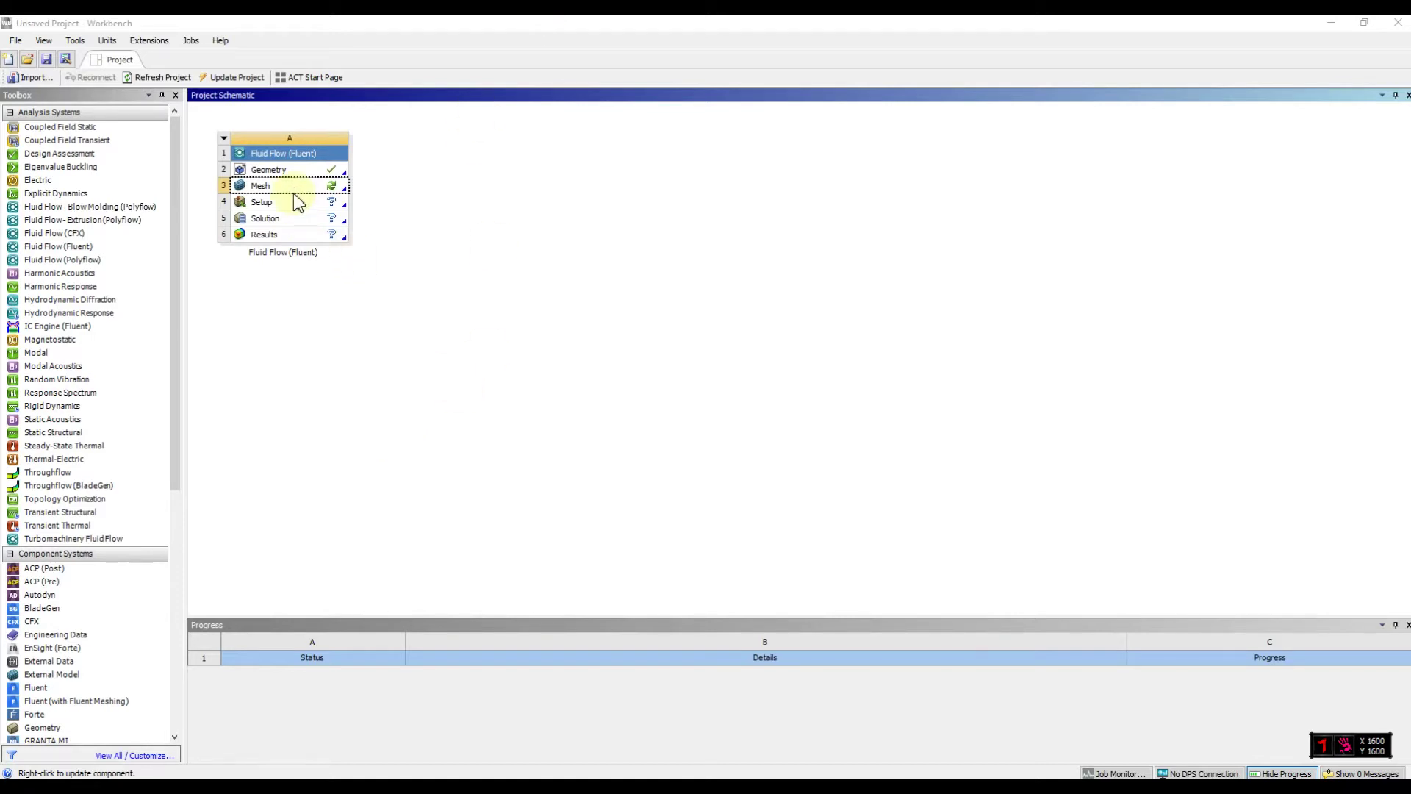
Step: Open the Fluid Flow (Fluent) system's mesh in ANSYS Meshing and generate it with the default settings
double_click(297, 191)
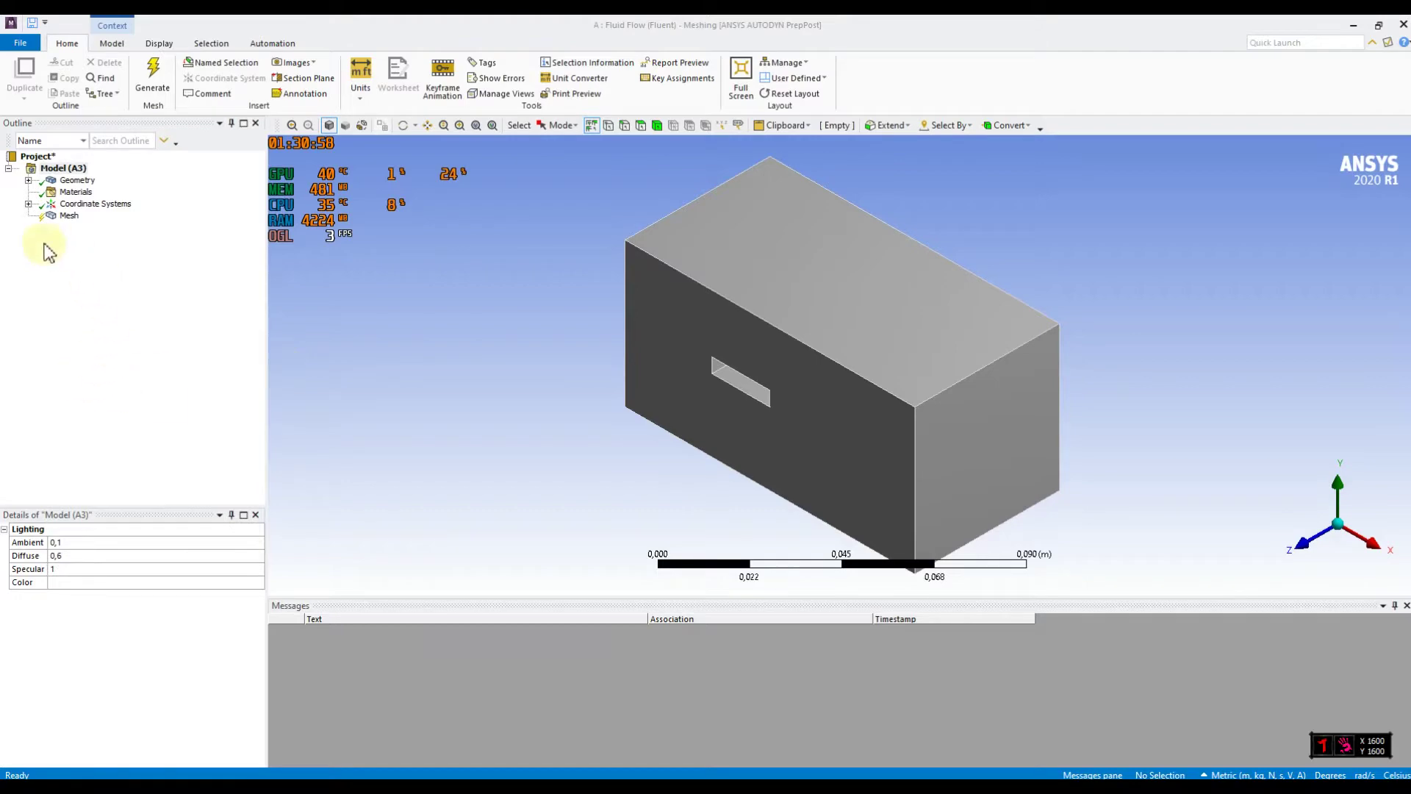
left_click(152, 75)
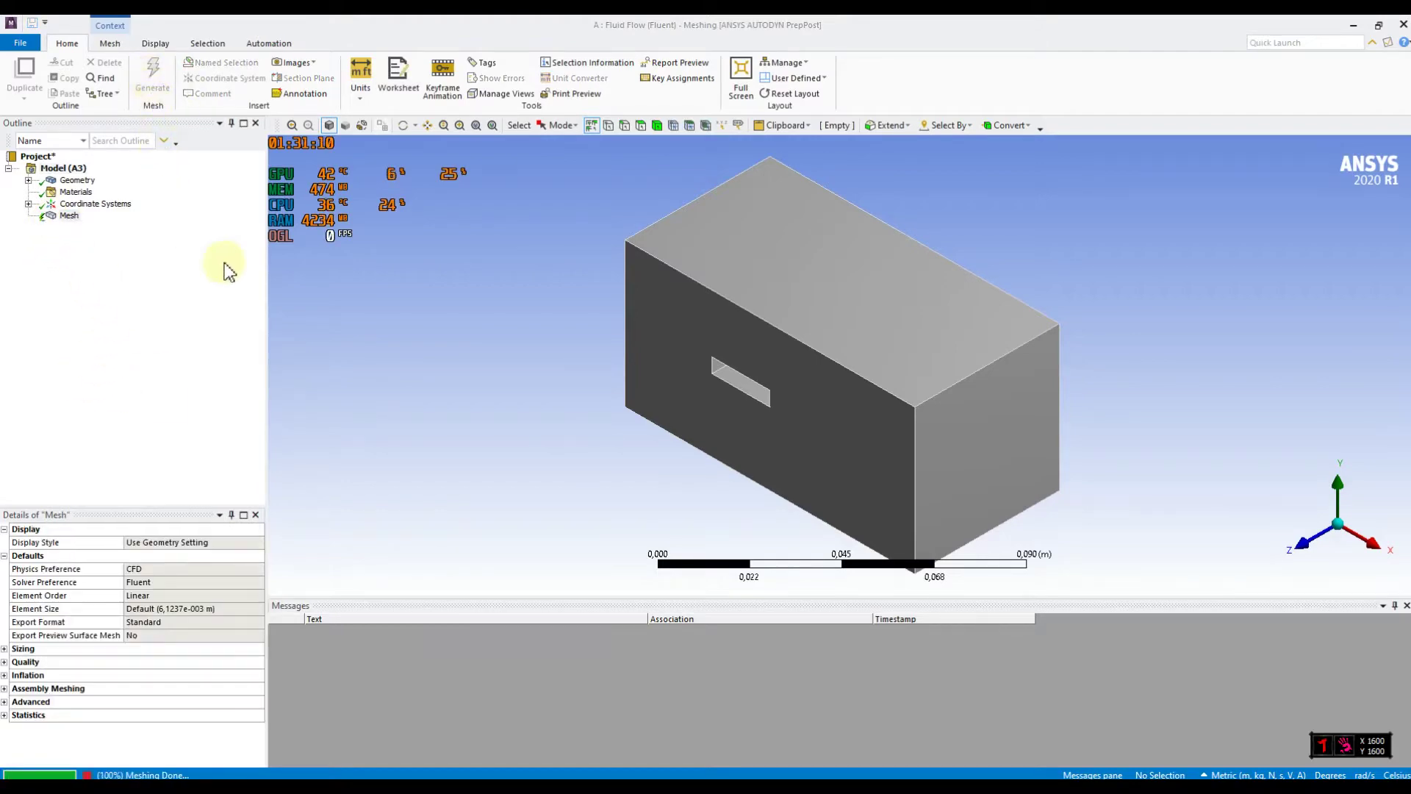
middle_click_drag(819, 496, 744, 453)
middle_click_drag(882, 452, 1171, 461)
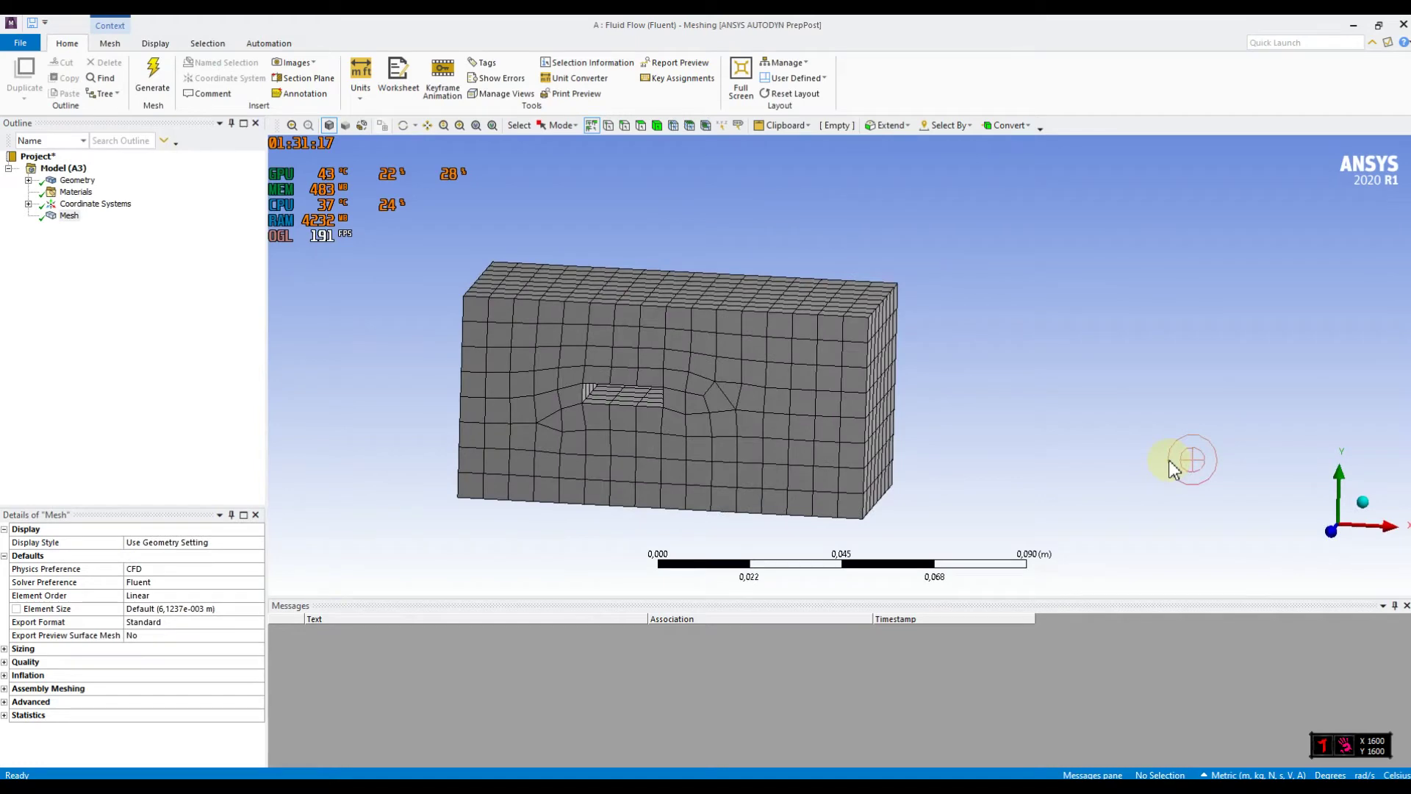
middle_click_drag(706, 469, 735, 442)
scroll(592, 403, "up", 2)
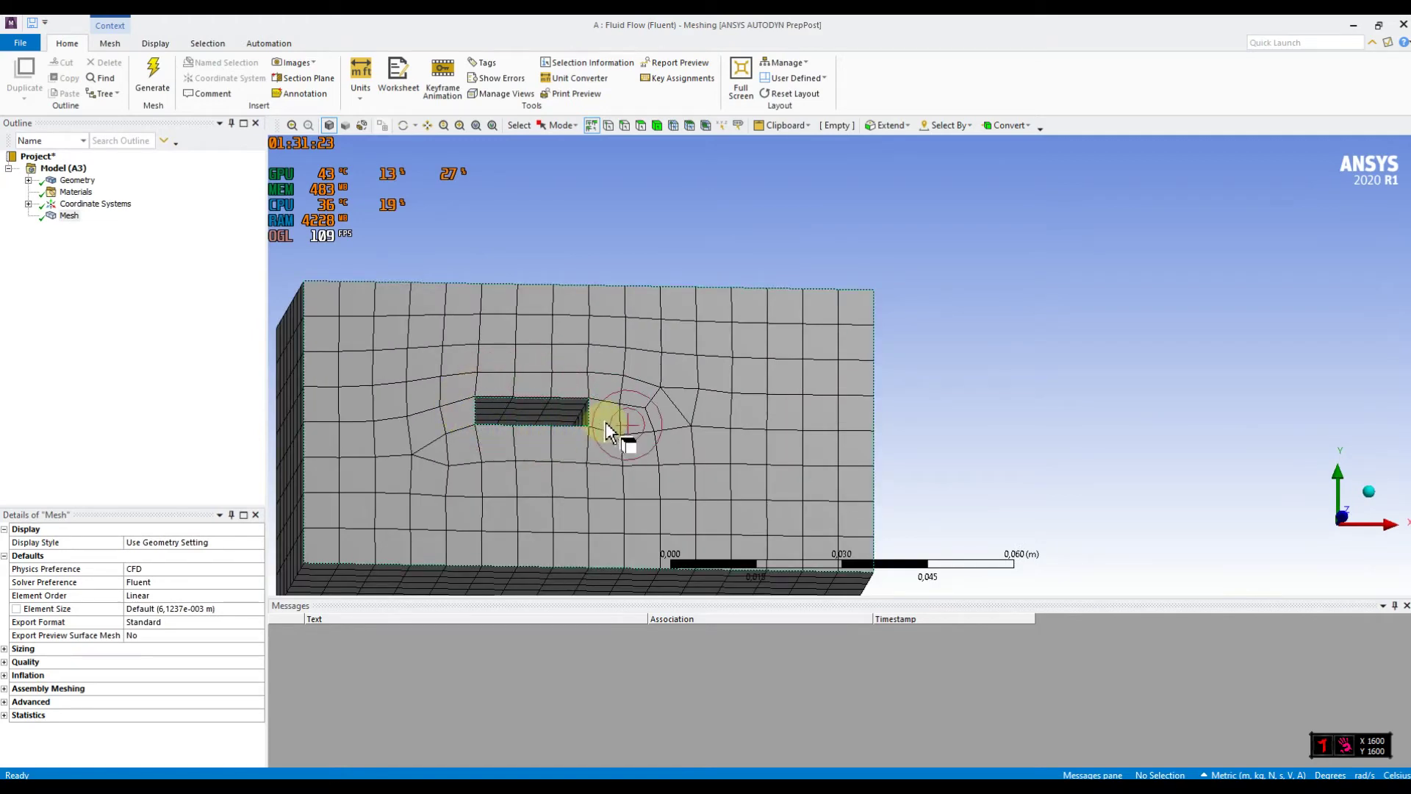
middle_click_drag(607, 404, 536, 441)
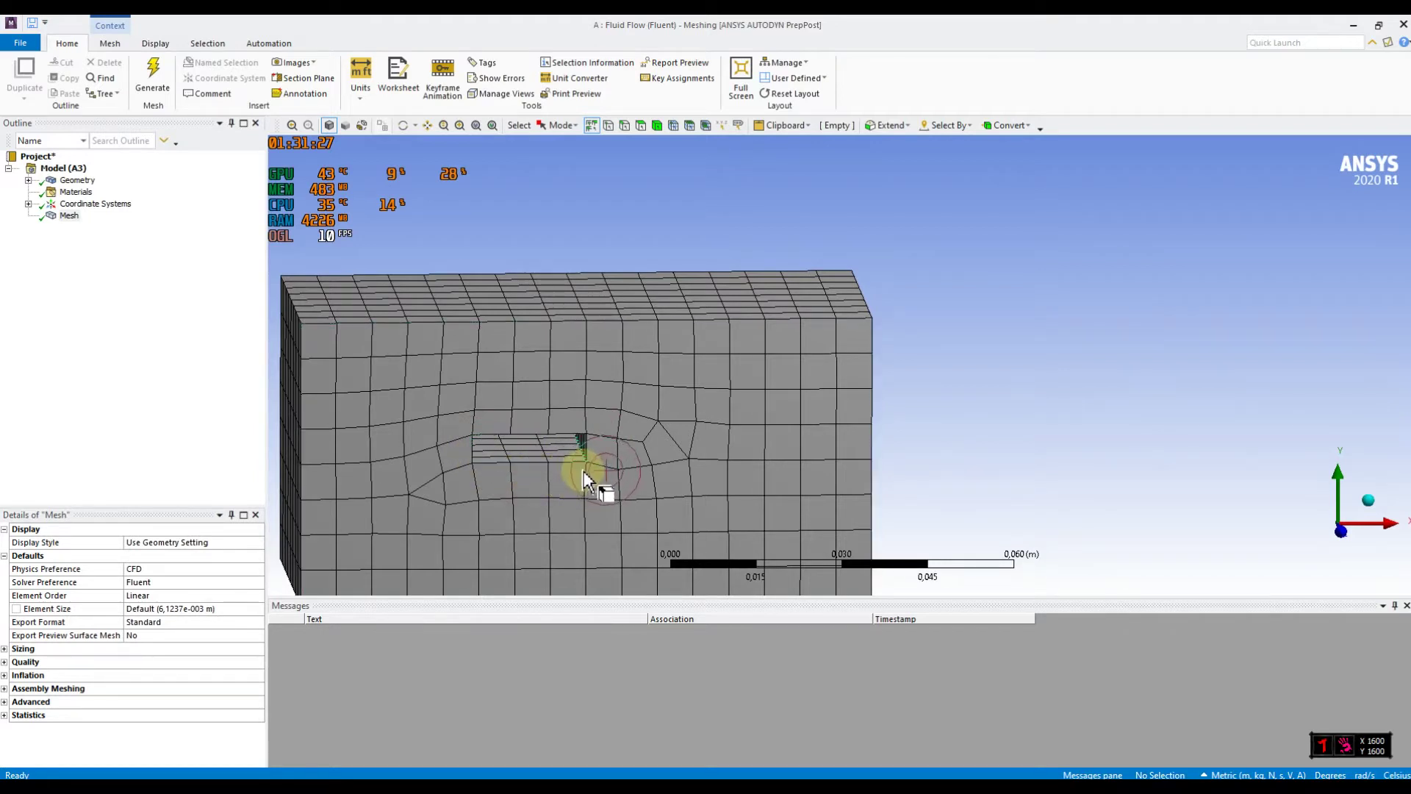
Step: Insert a sizing control under Mesh and scope it to the whole block body
right_click(66, 218)
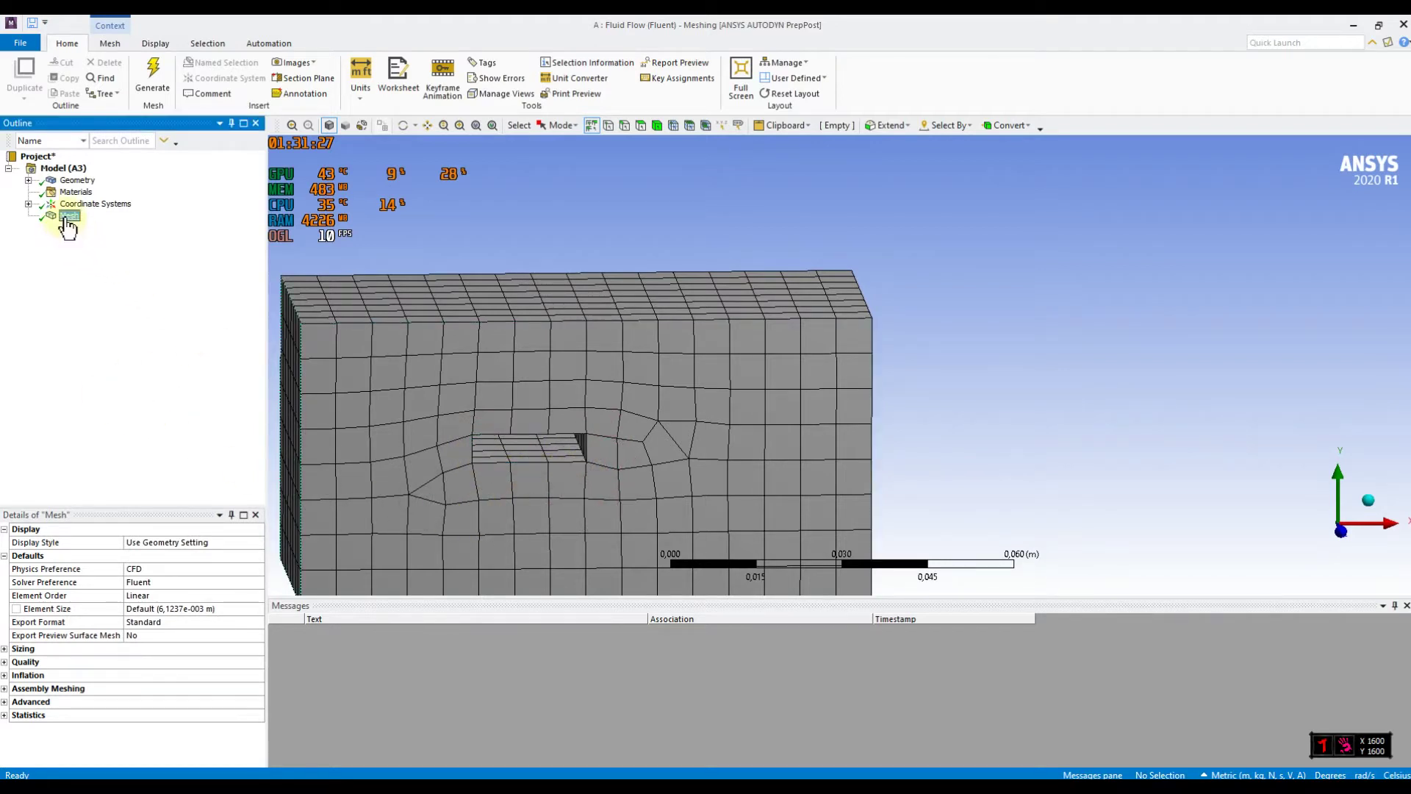
mouse_move(129, 233)
left_click(221, 249)
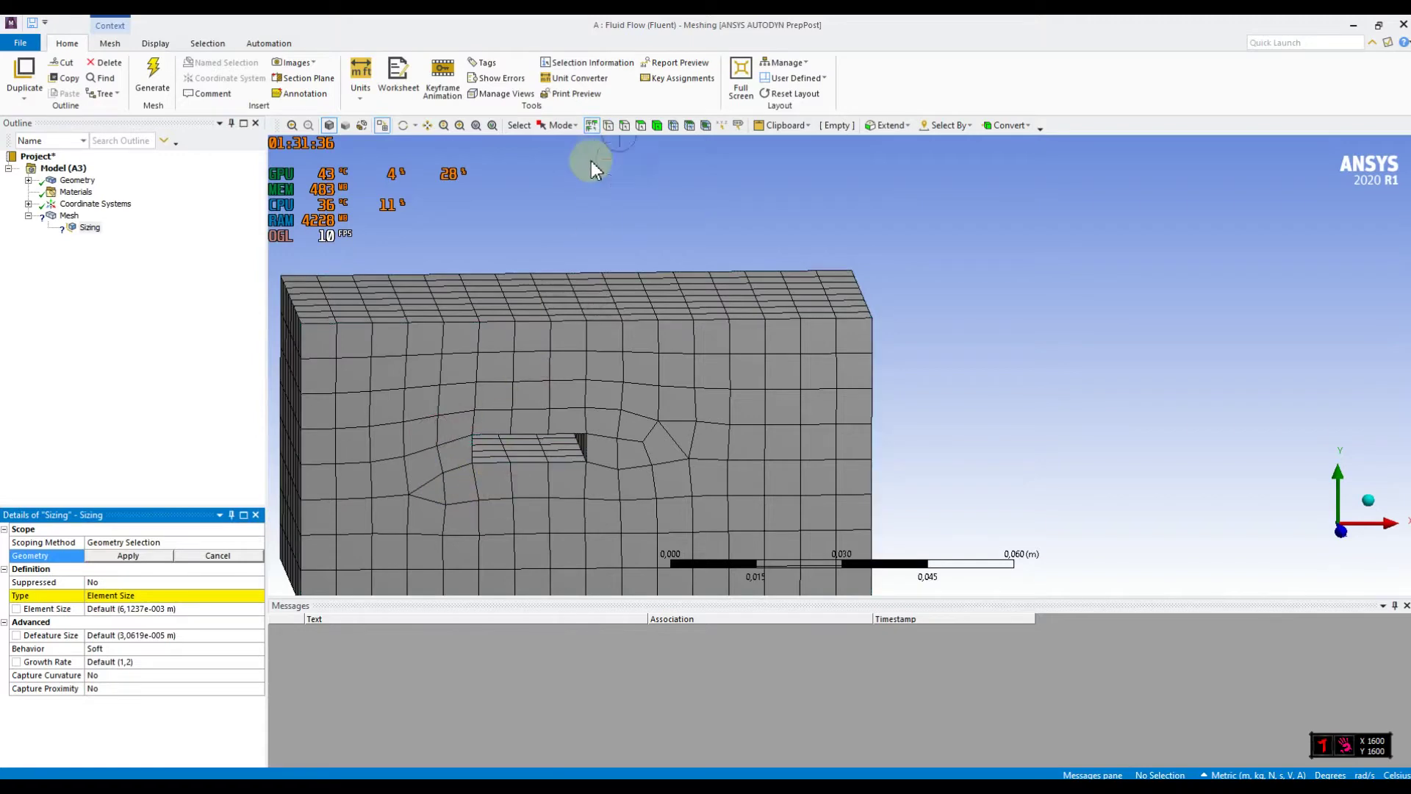
left_click(656, 125)
left_click(479, 338)
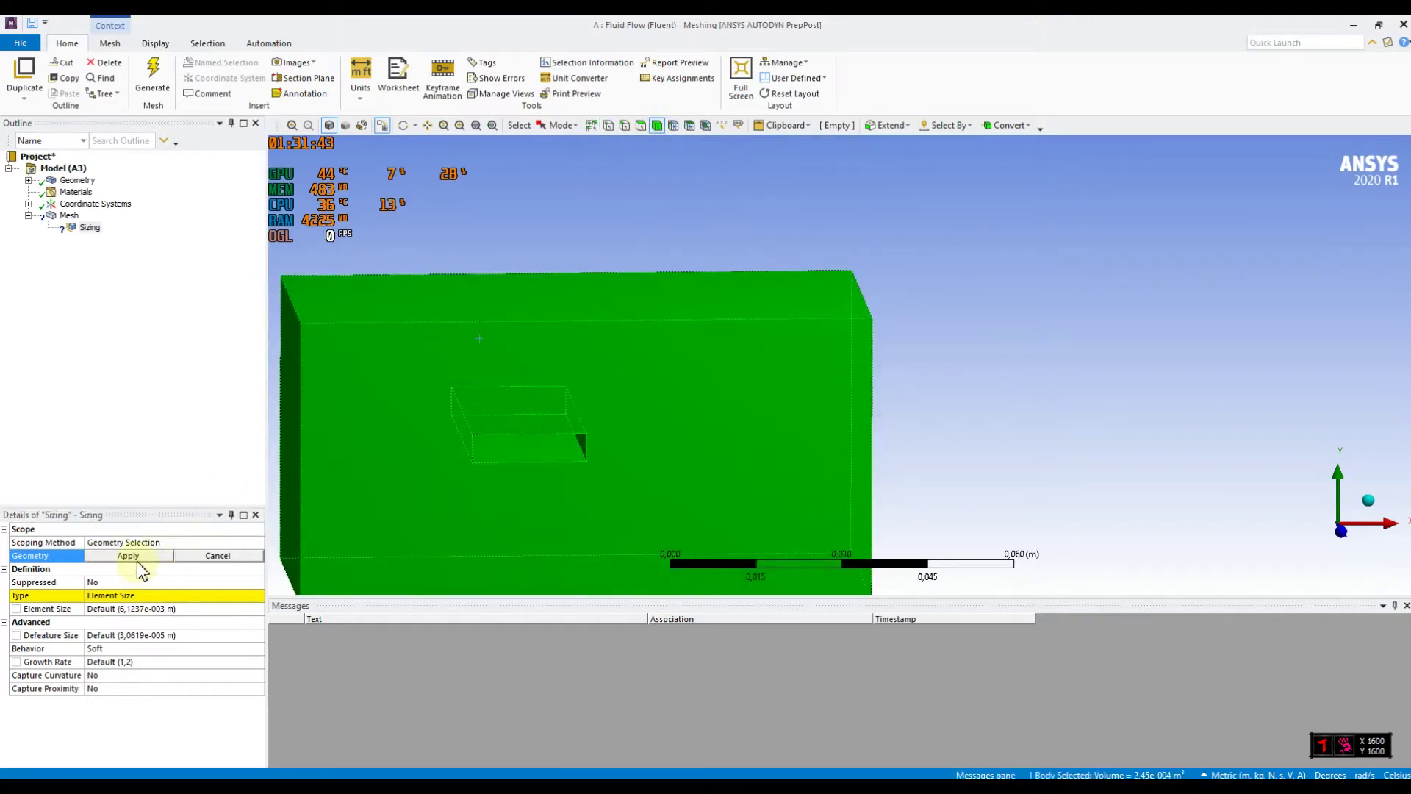
left_click(136, 555)
Step: Set the body sizing's element size to 0,001 m and regenerate the mesh
left_click(135, 595)
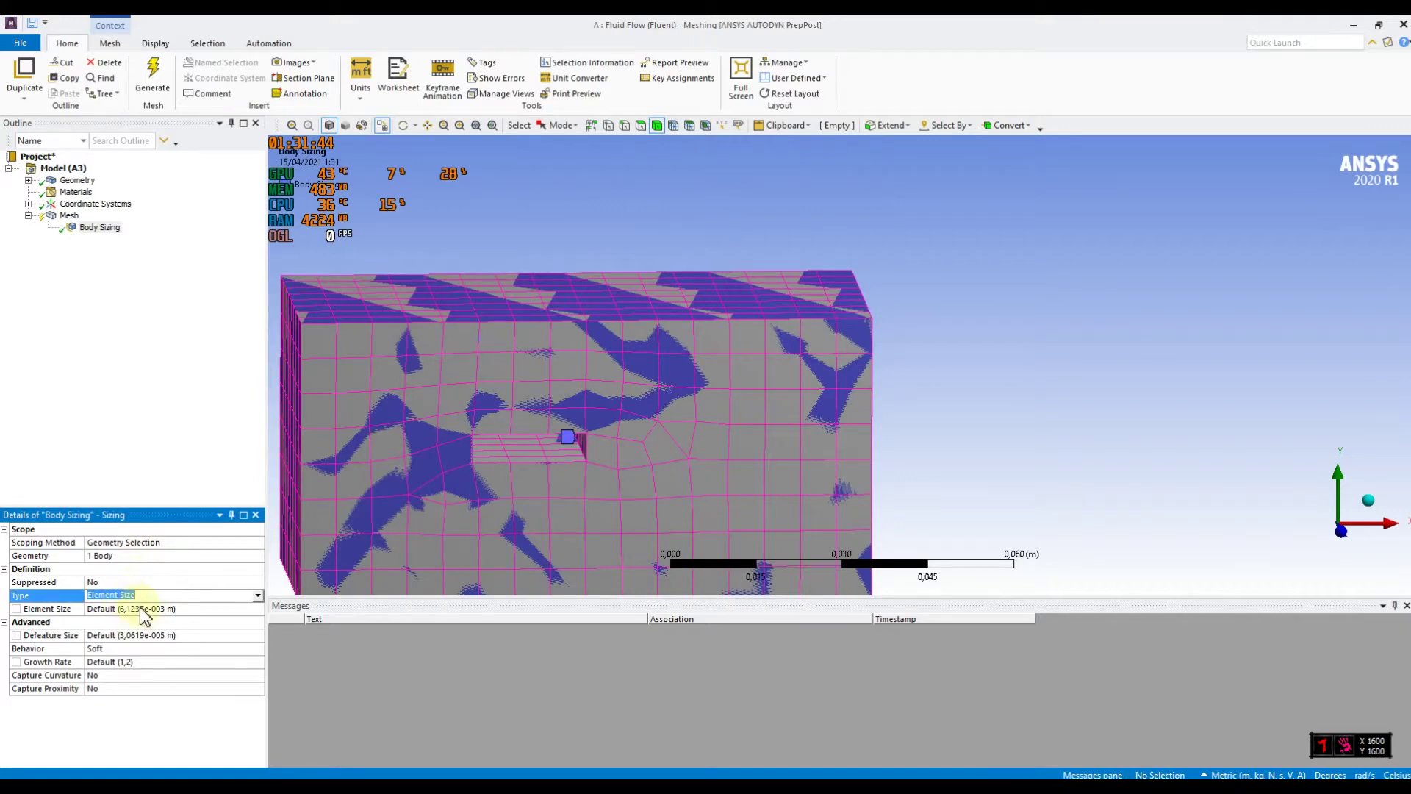
left_click(151, 610)
type("0,001")
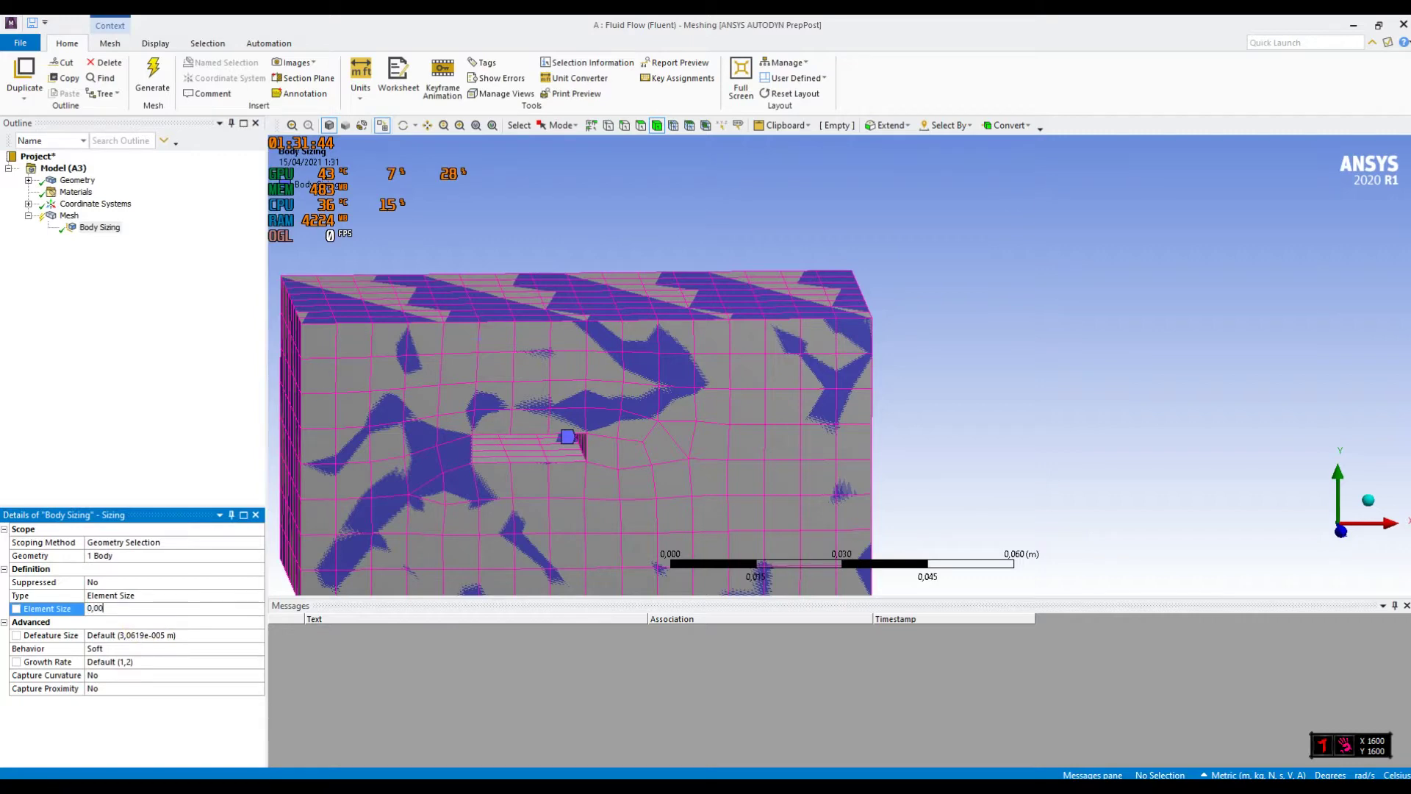
left_click(185, 450)
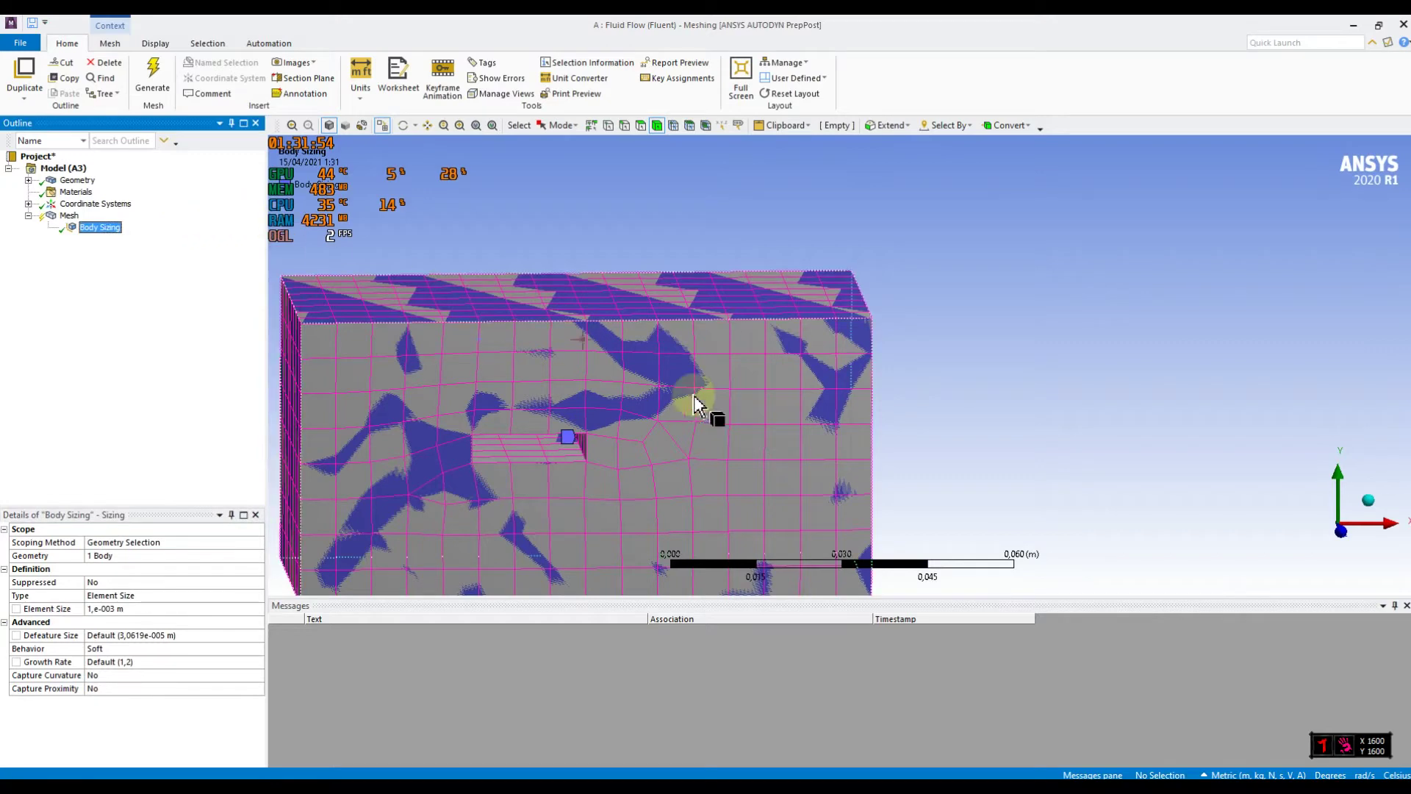
left_click(156, 92)
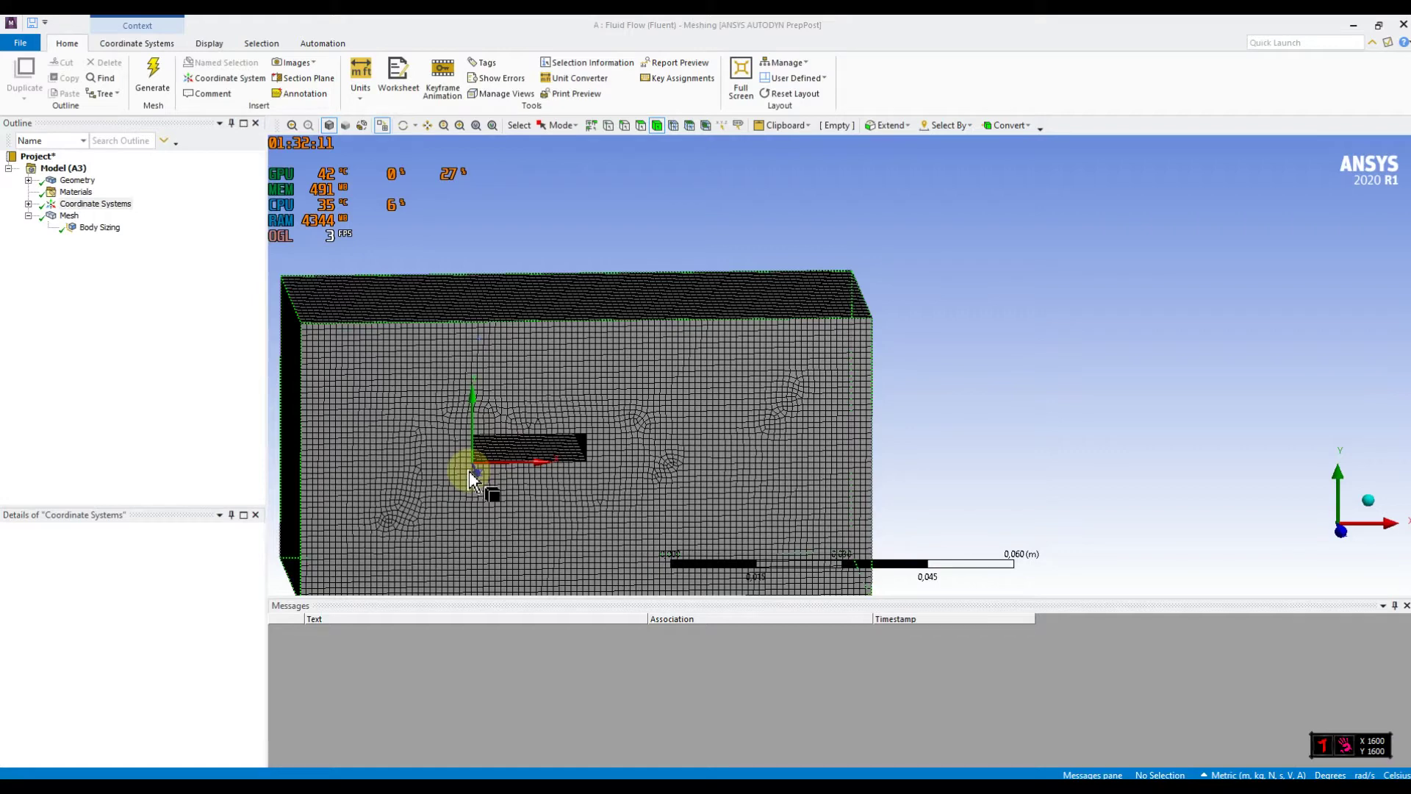
Step: Insert an inflation control in the mesh and assign the whole block body as its geometry
right_click(87, 234)
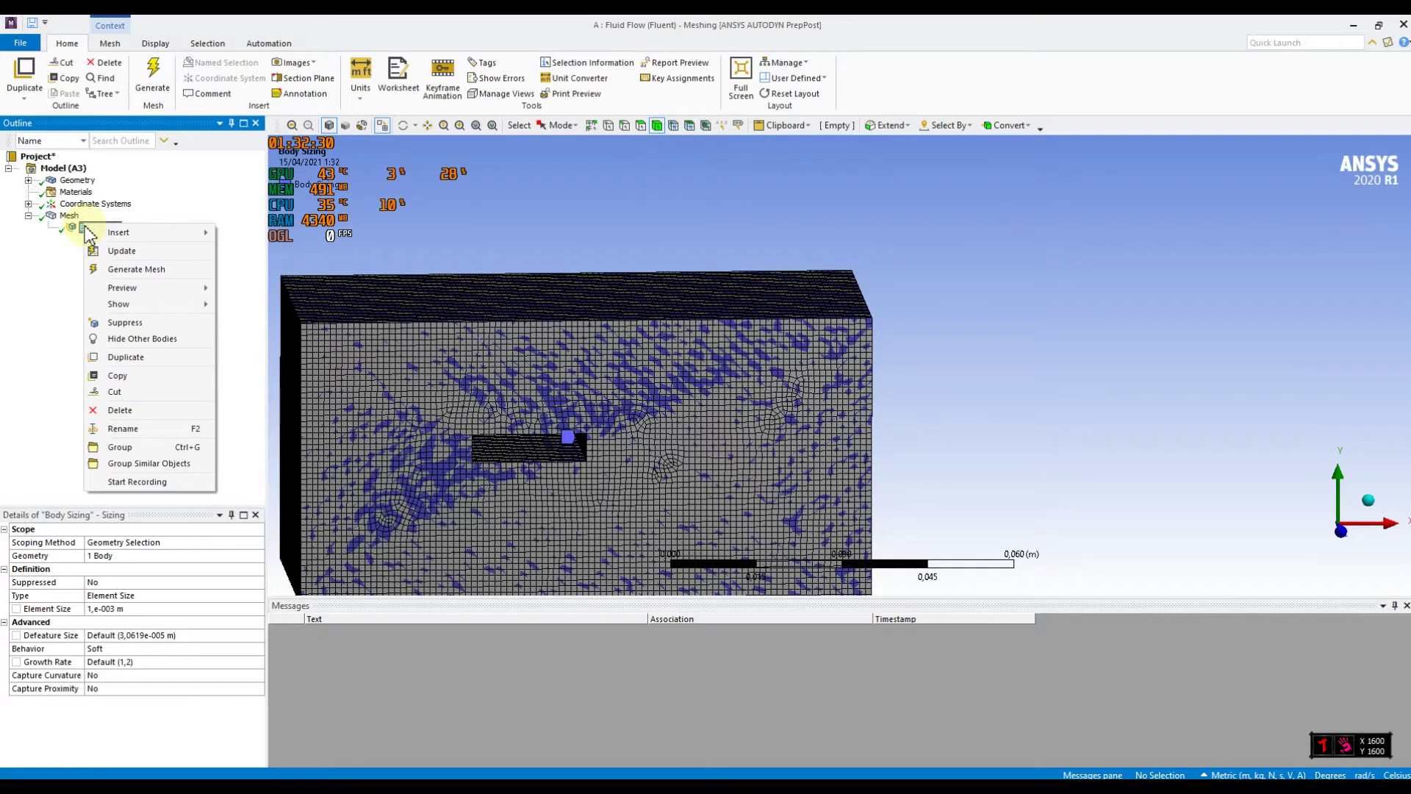
mouse_move(91, 234)
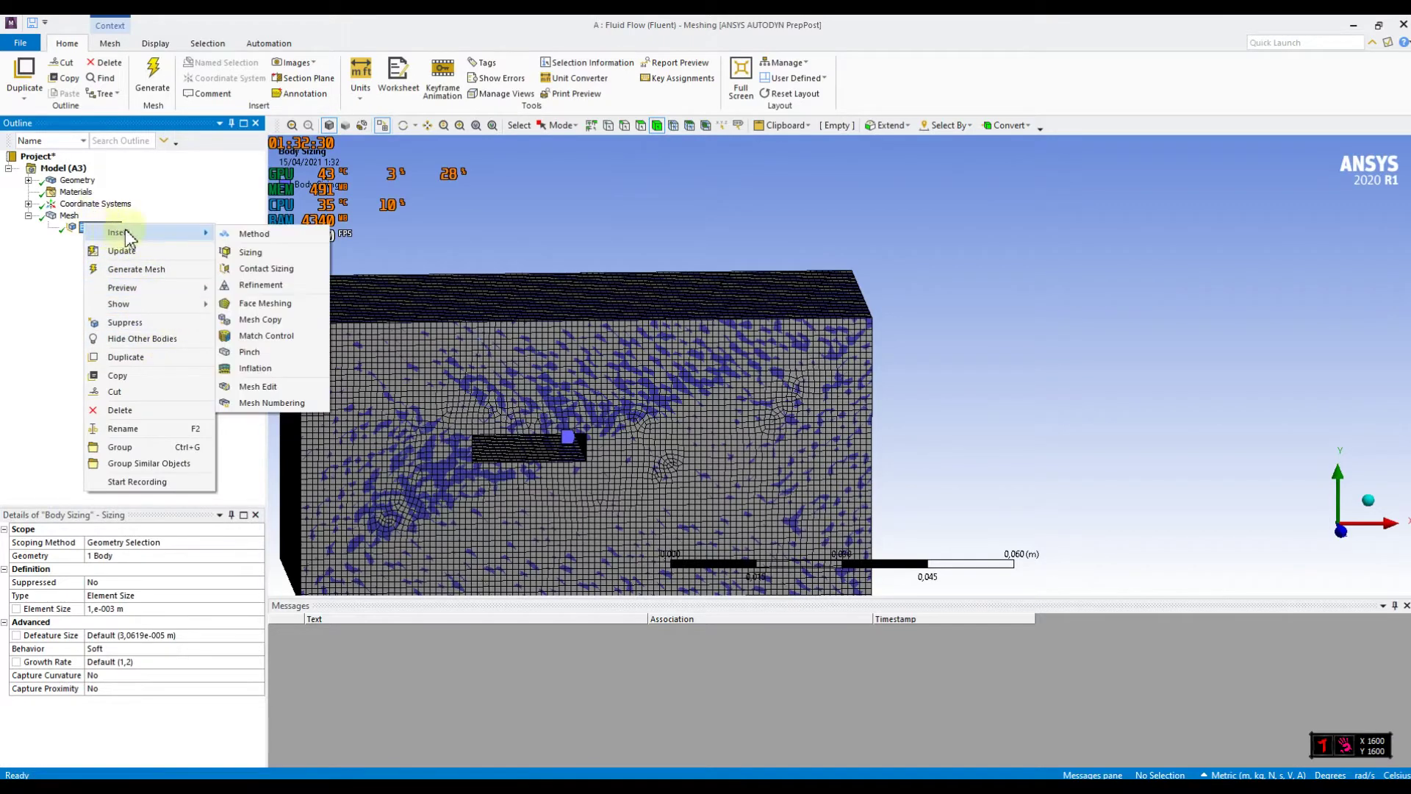
left_click(254, 367)
left_click(162, 557)
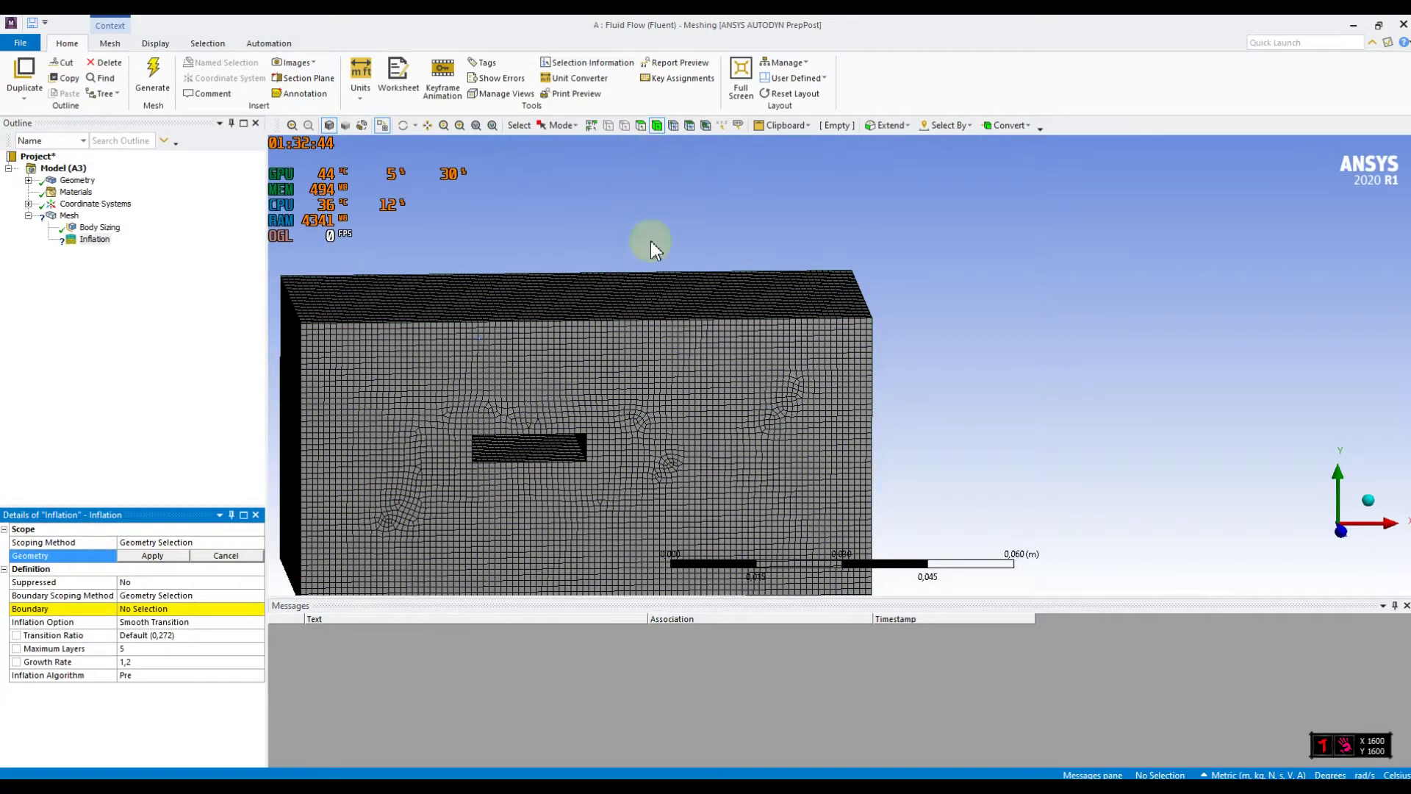
left_click(646, 372)
left_click(153, 556)
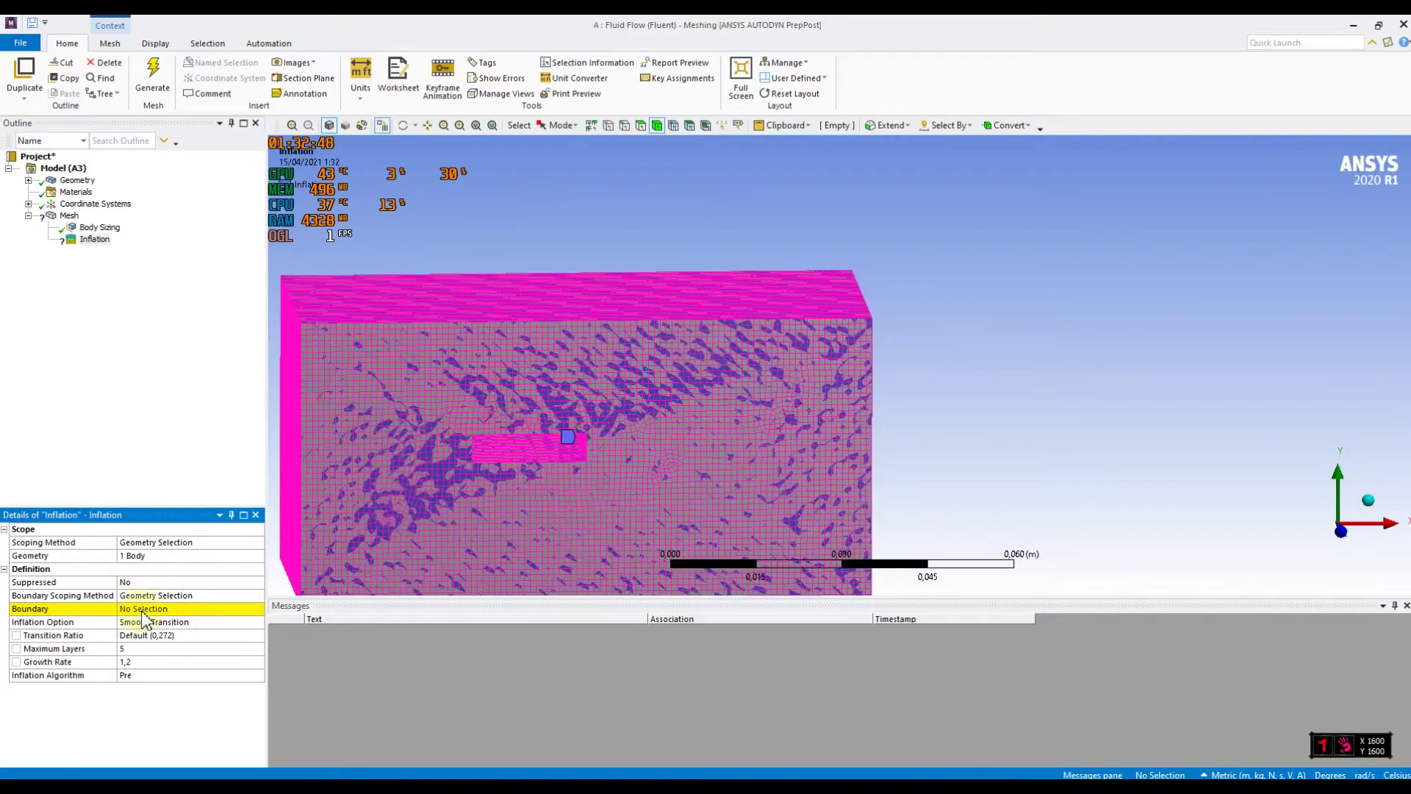
Step: Assign the four inner faces of the rectangular opening as the inflation boundary
left_click(143, 610)
middle_click_drag(593, 497, 642, 169)
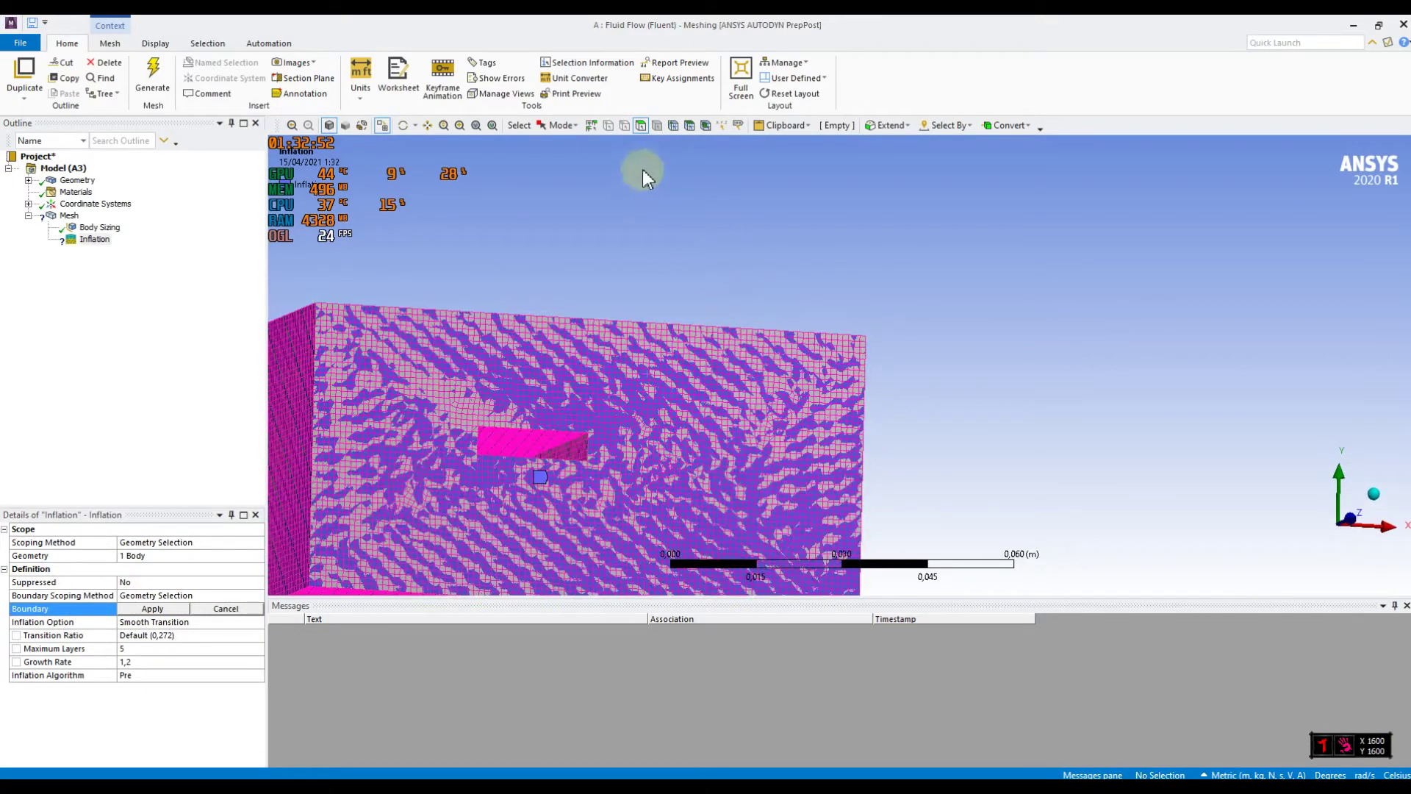
left_click(641, 126)
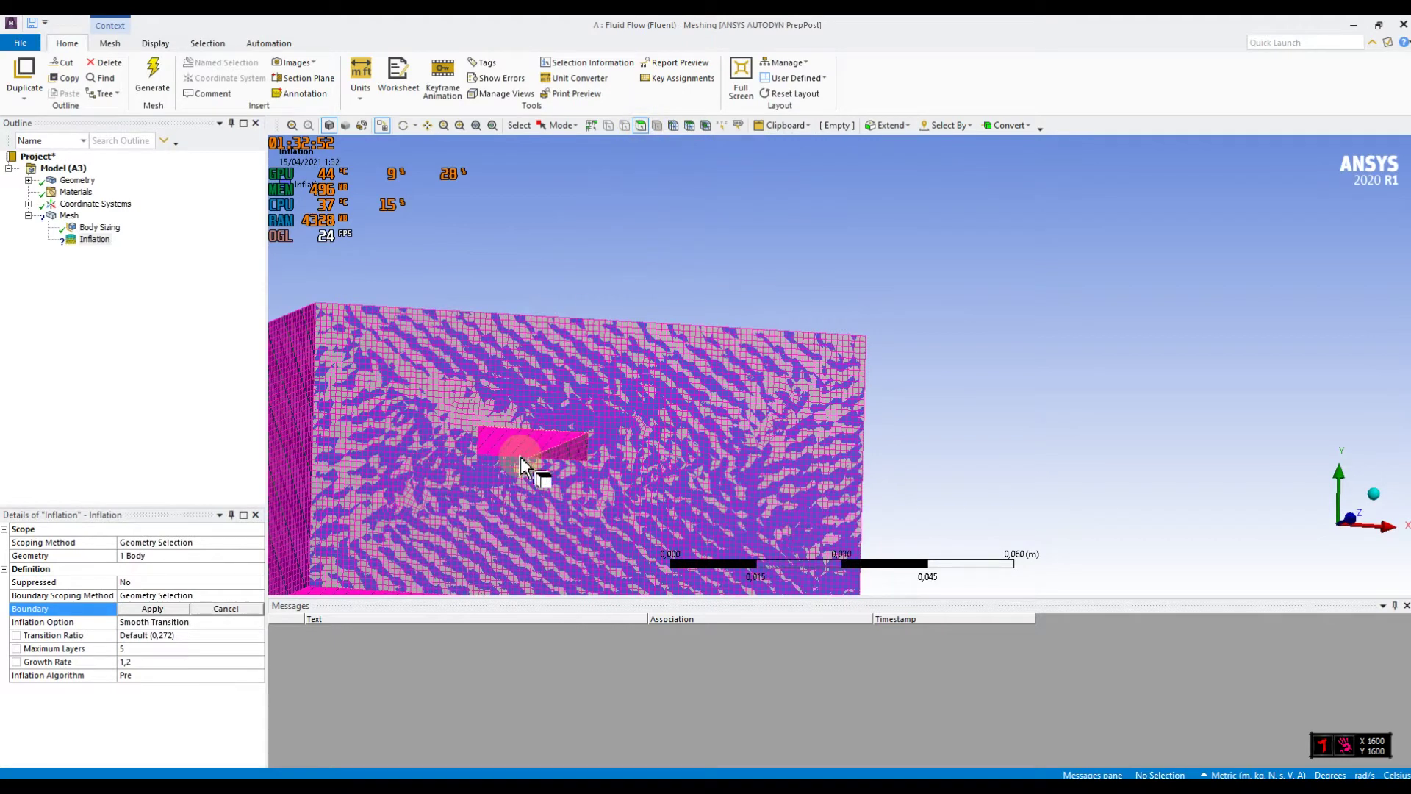
left_click(566, 460)
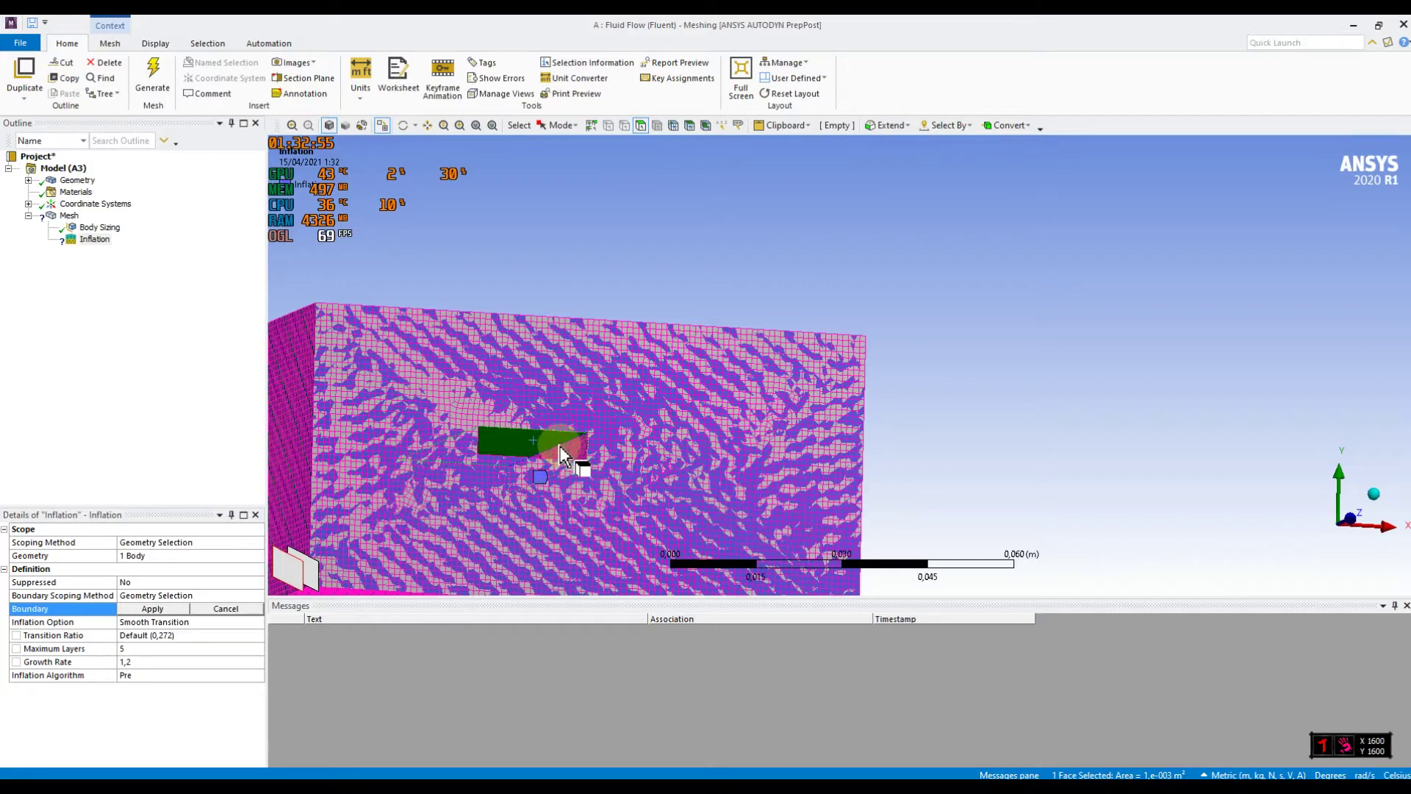
left_click(570, 451, "ctrl")
middle_click_drag(570, 451, 472, 455)
left_click(541, 452, "ctrl")
left_click(488, 441, "ctrl")
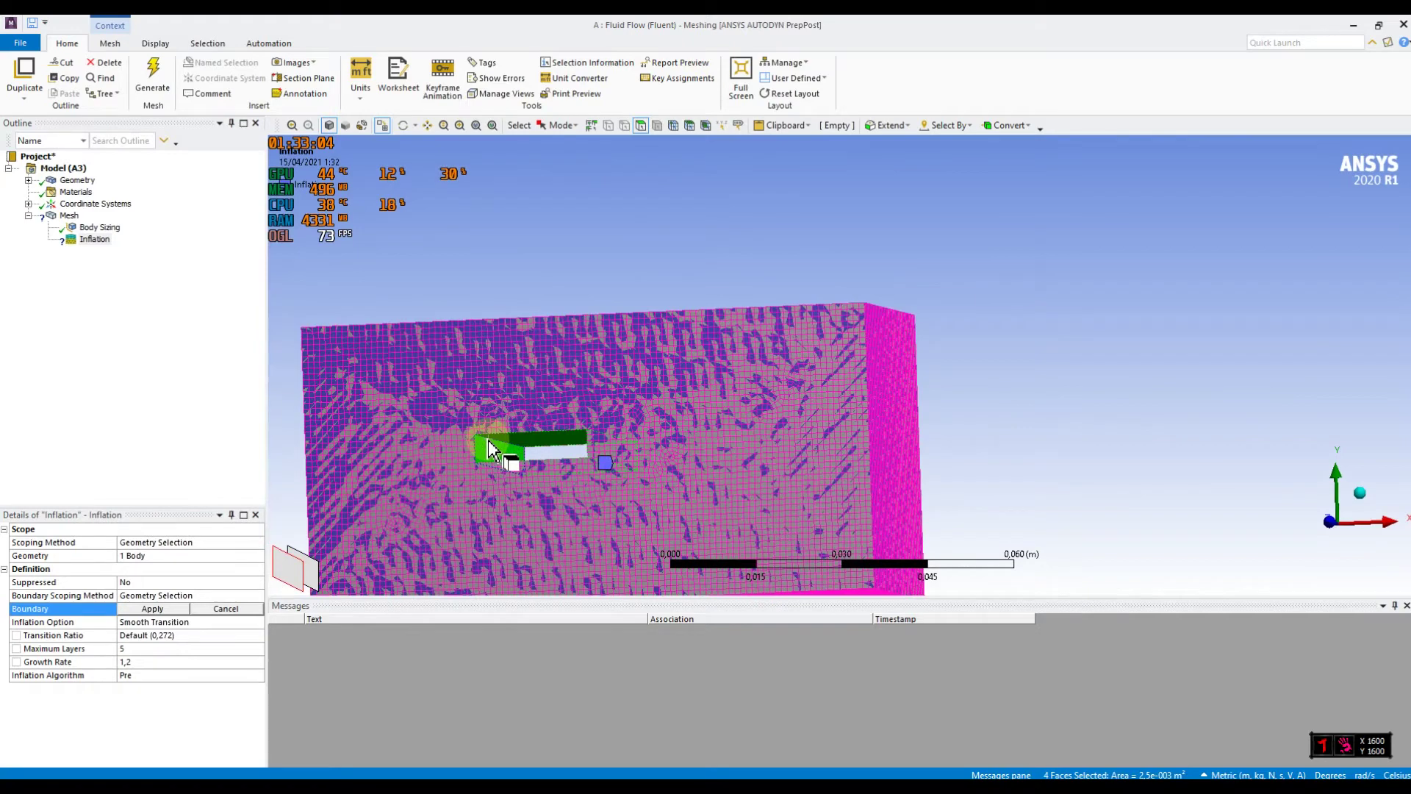
left_click(163, 610)
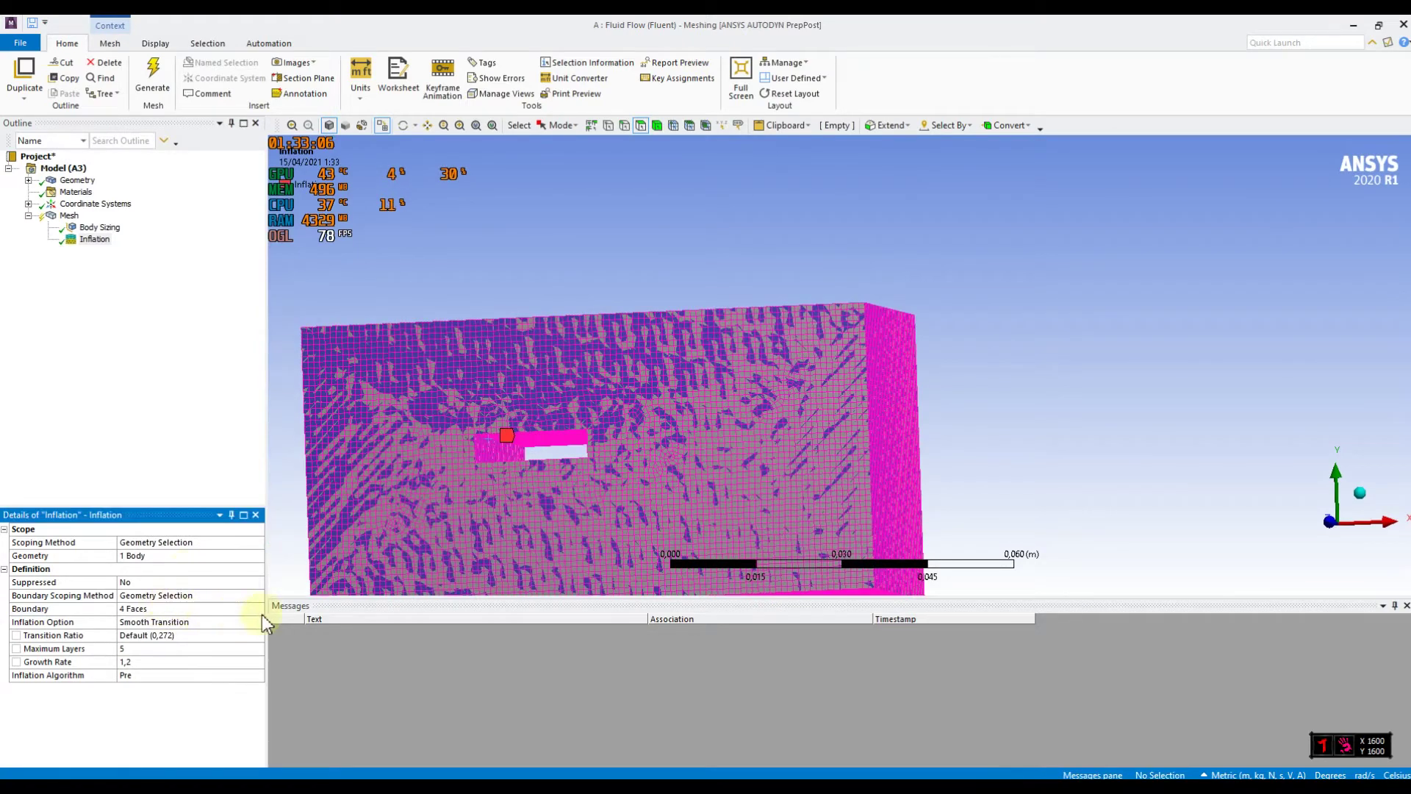
Step: Keep the inflation option at Smooth Transition and regenerate the mesh with the inflation control
left_click(137, 623)
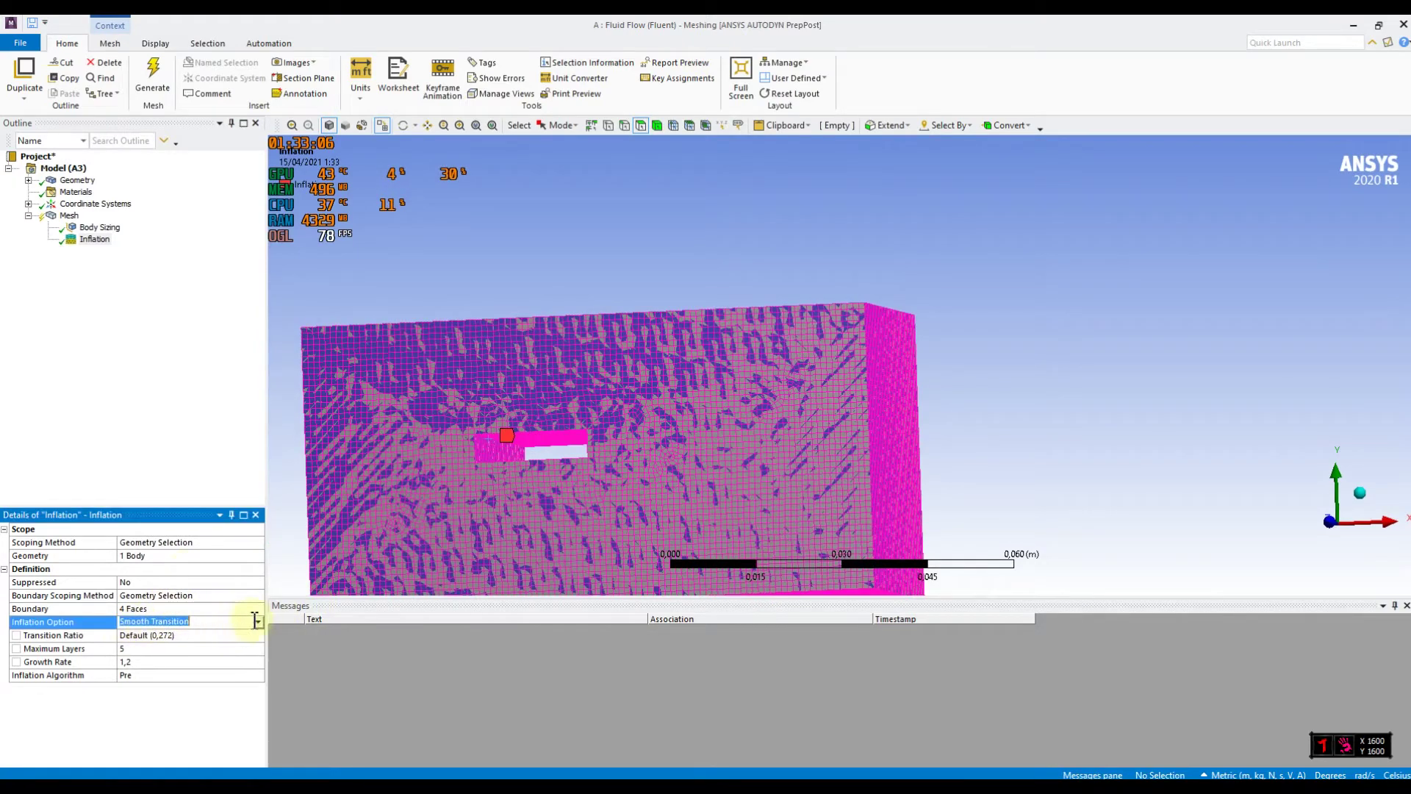
left_click(257, 622)
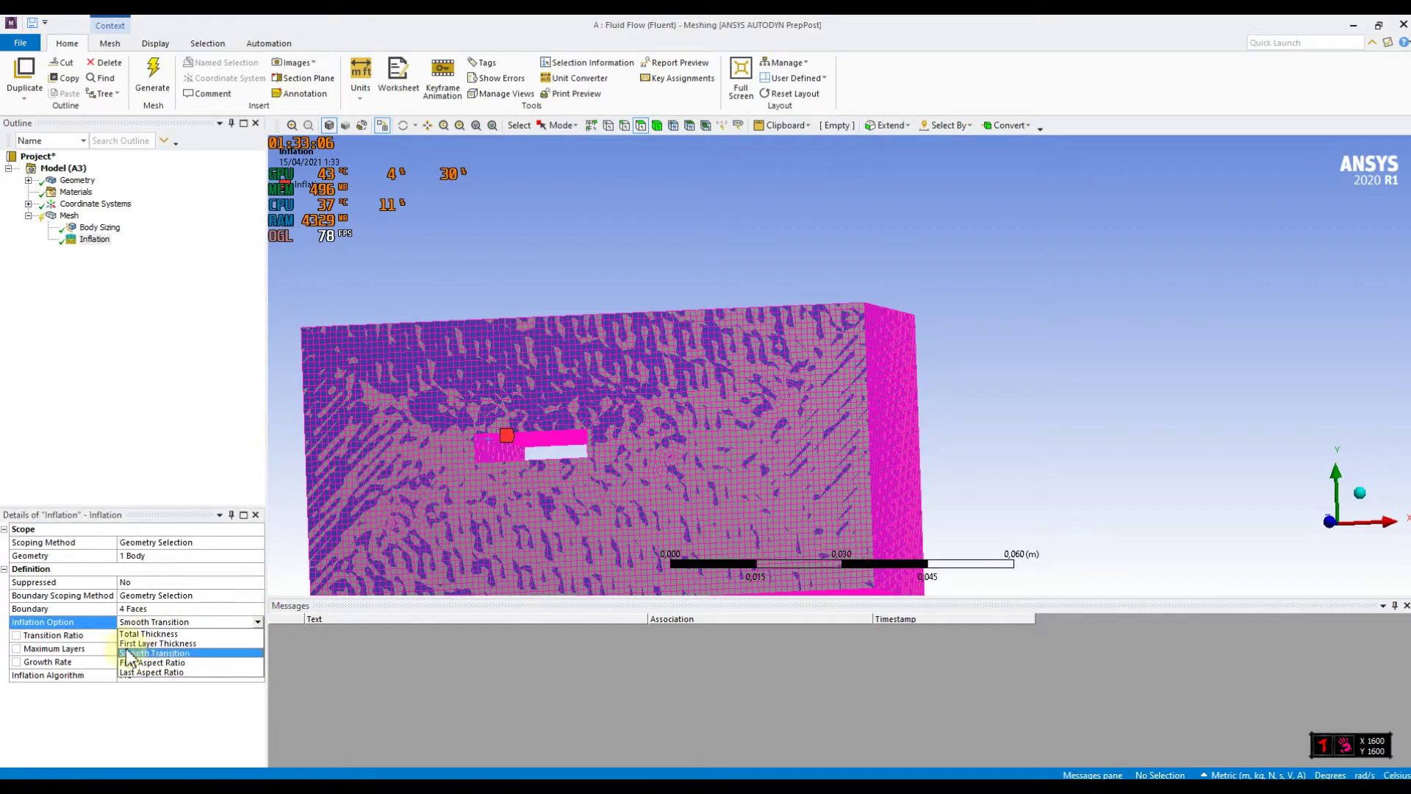
left_click(160, 654)
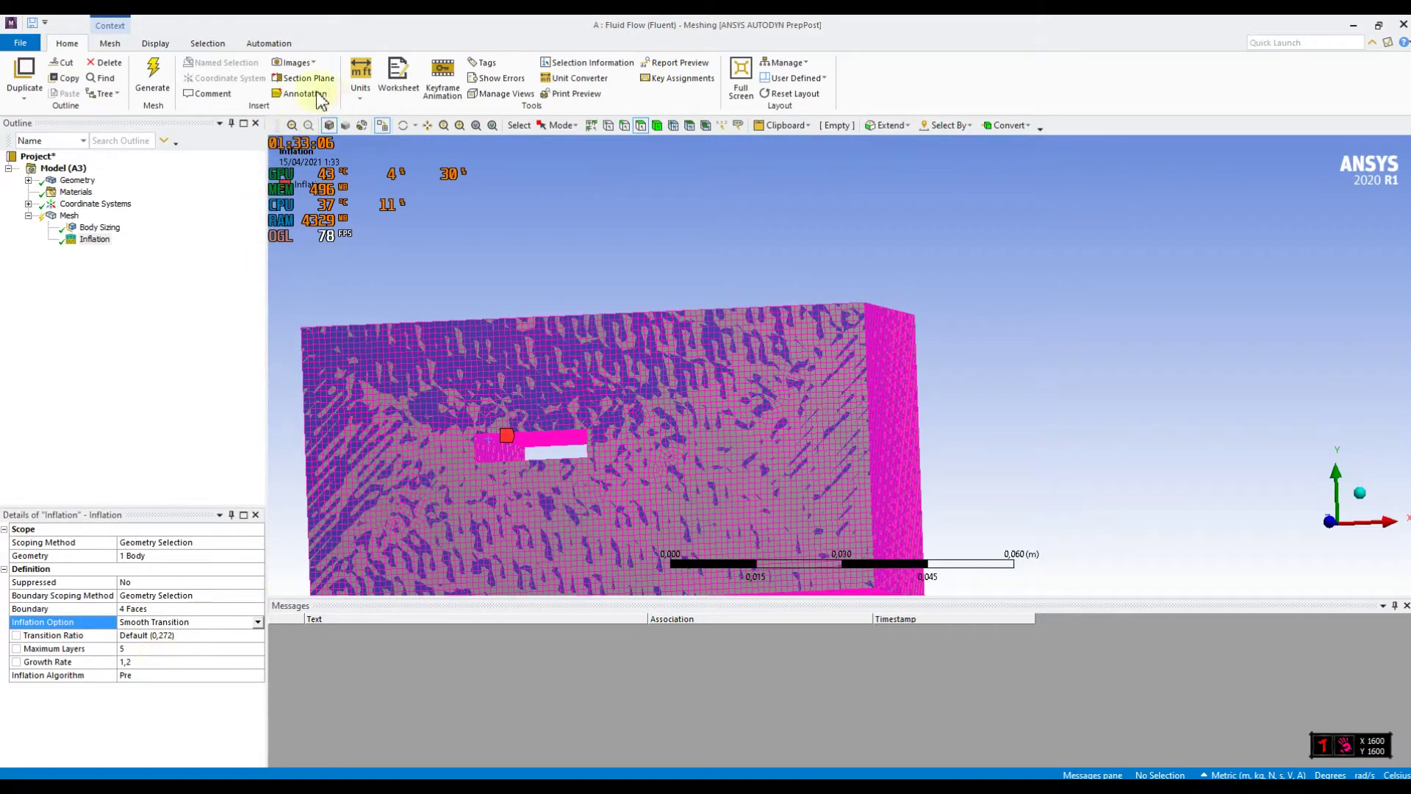
left_click(157, 85)
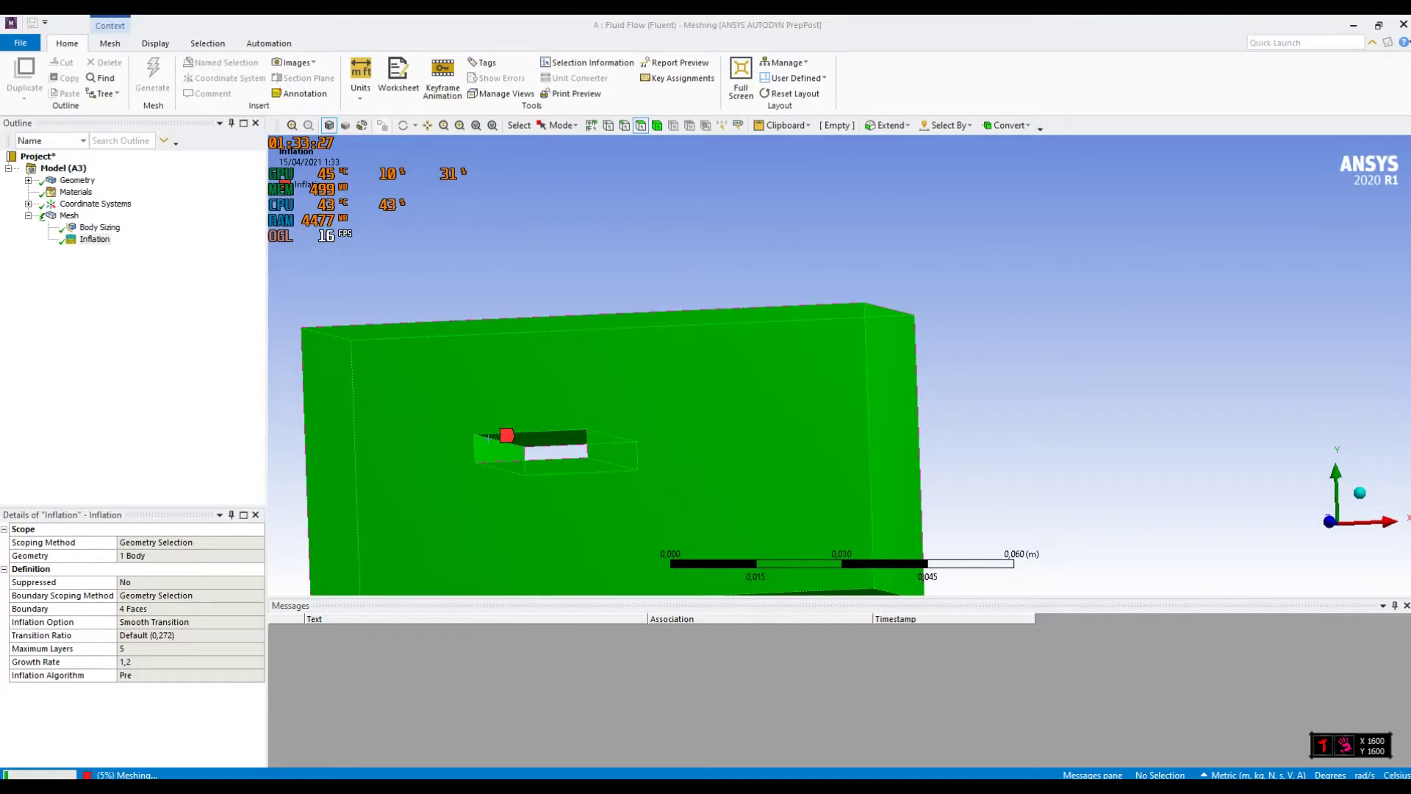
Step: Show the plain mesh and examine its elements on the block's outer faces and around the opening
scroll(655, 474, "up", 2)
scroll(655, 474, "up", 10)
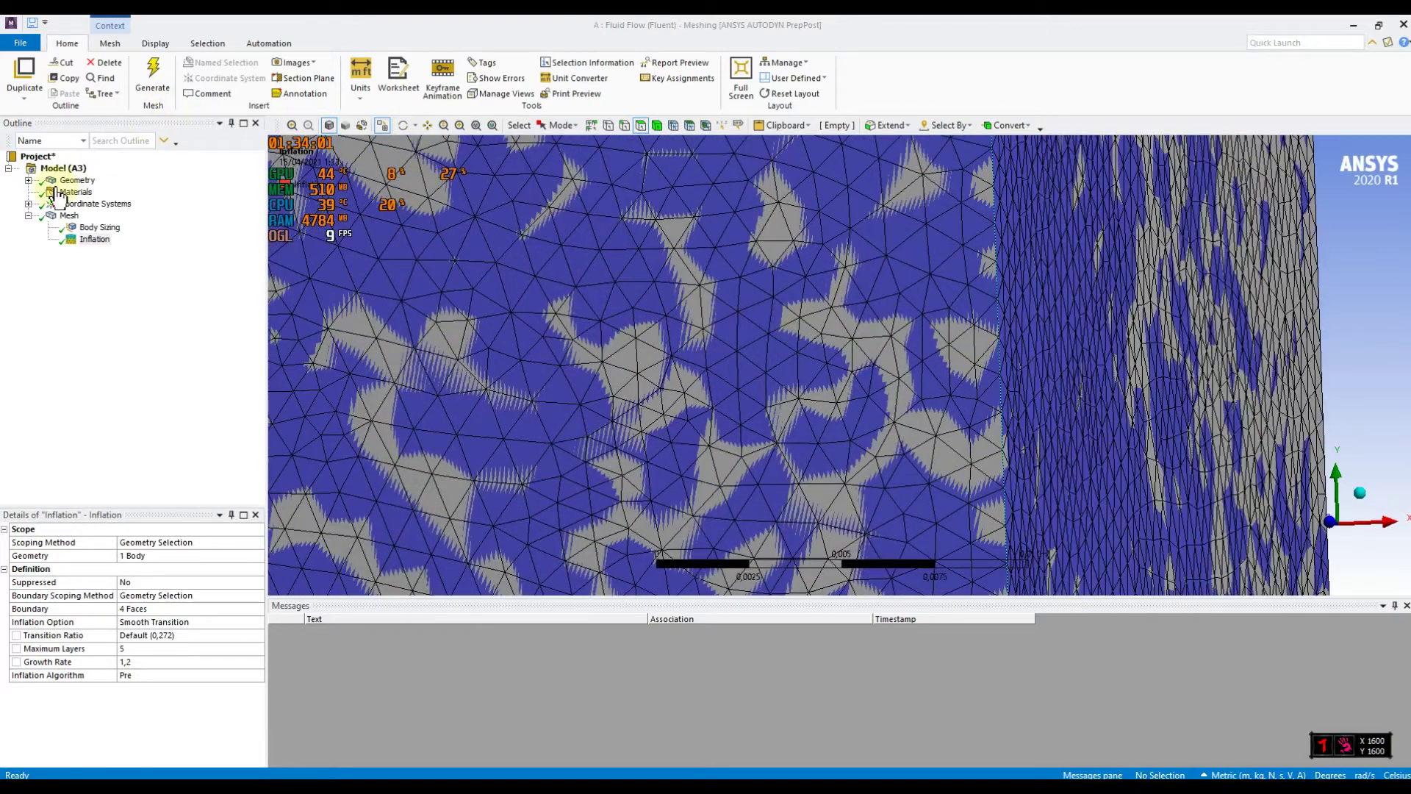
left_click(69, 215)
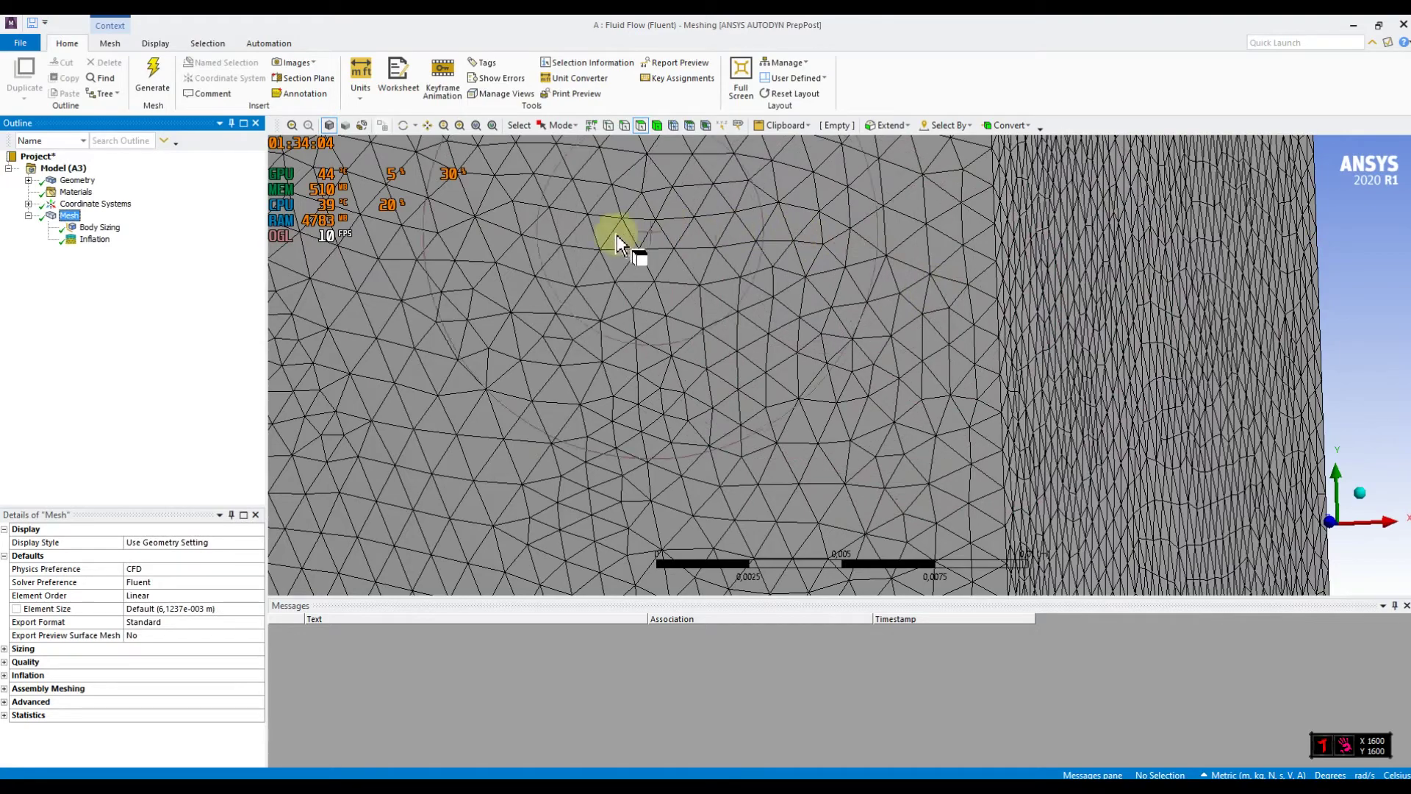
scroll(713, 378, "up", 2)
scroll(717, 379, "down", 8)
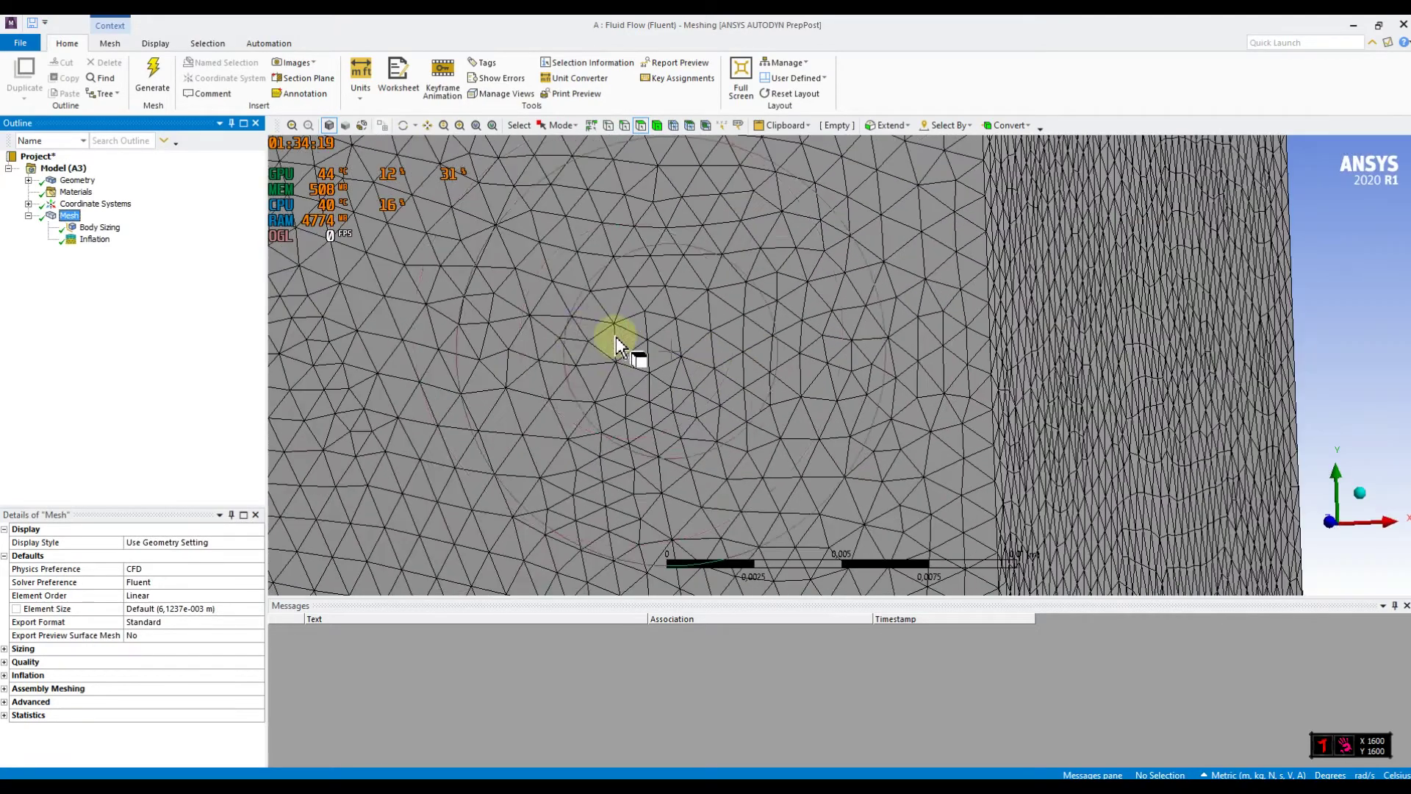
scroll(514, 411, "down", 3)
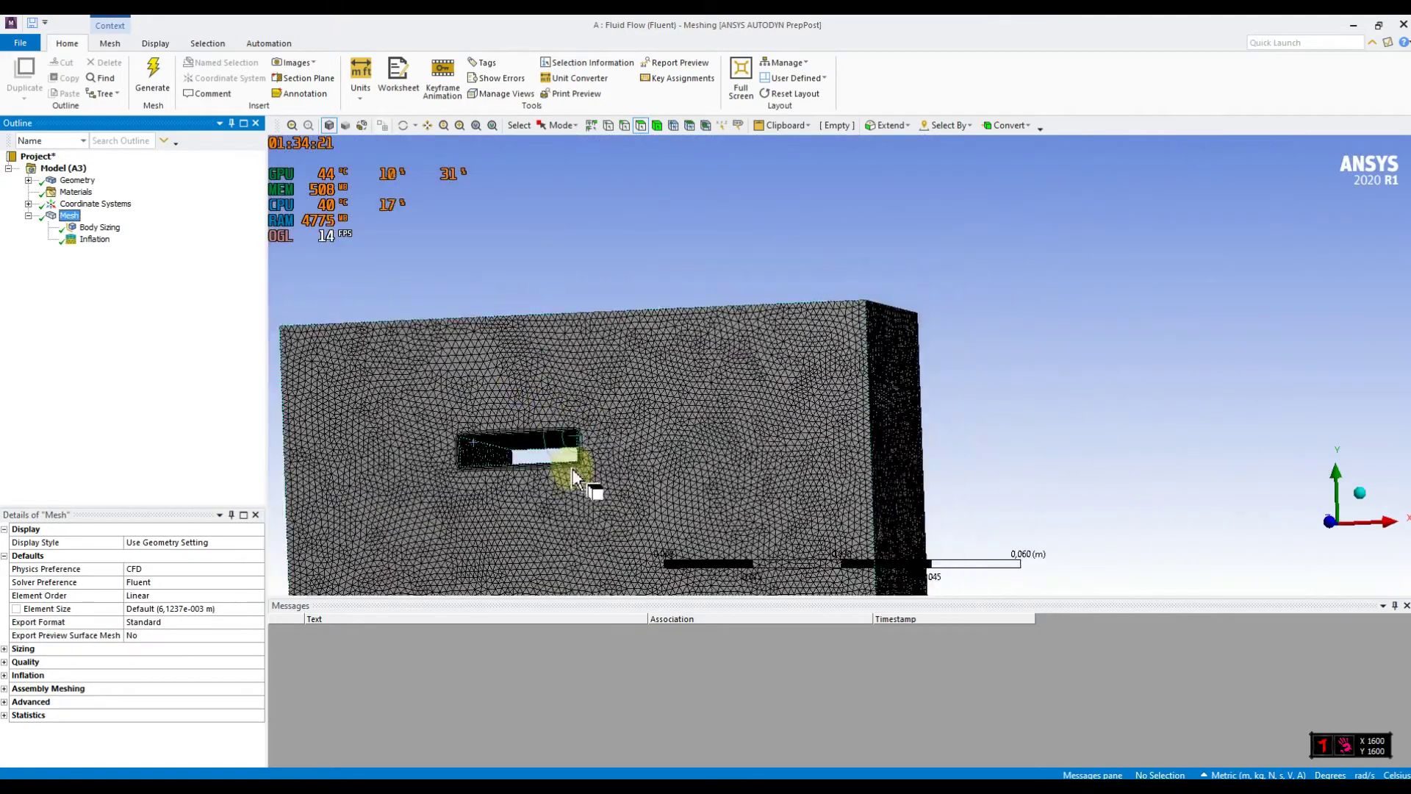
middle_click_drag(564, 500, 646, 482)
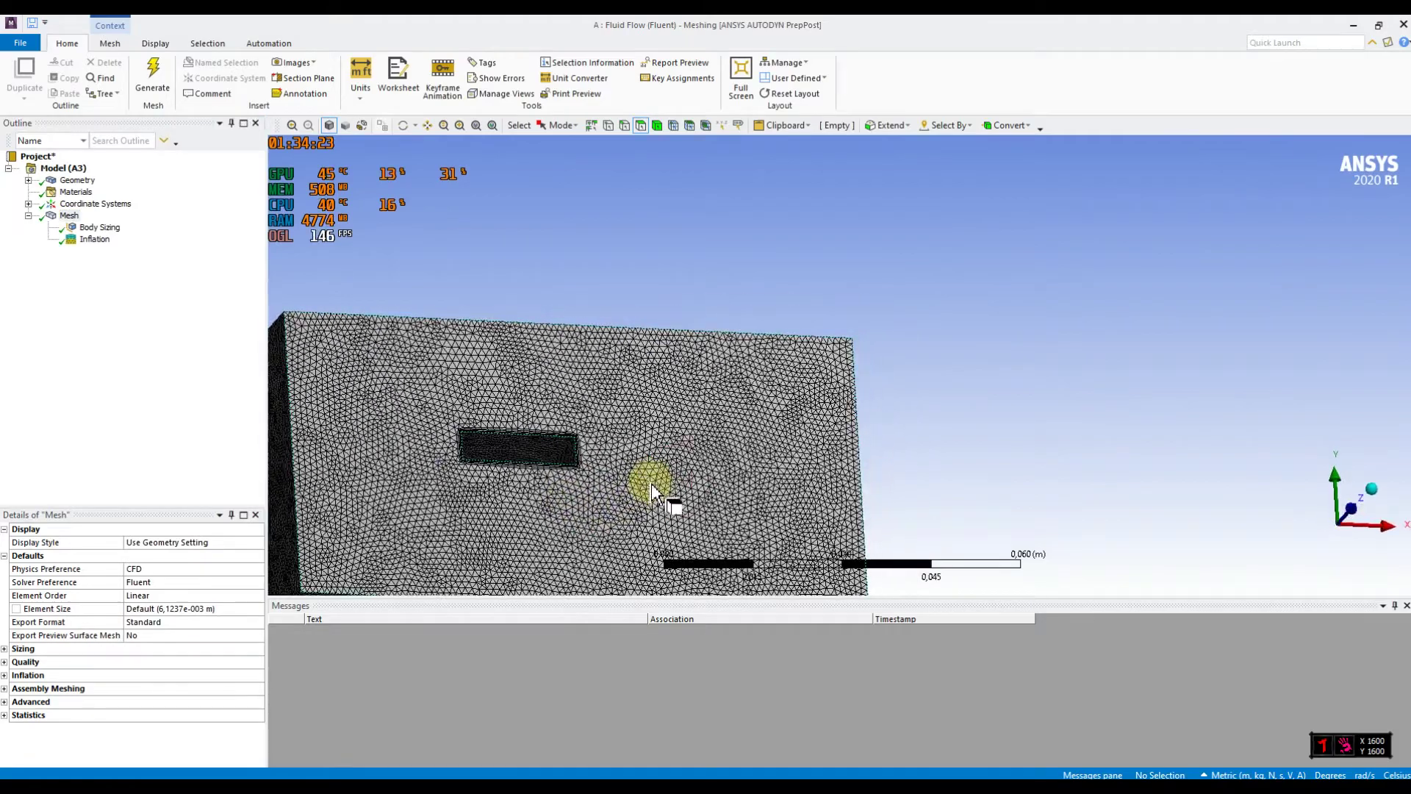
scroll(625, 500, "up", 5)
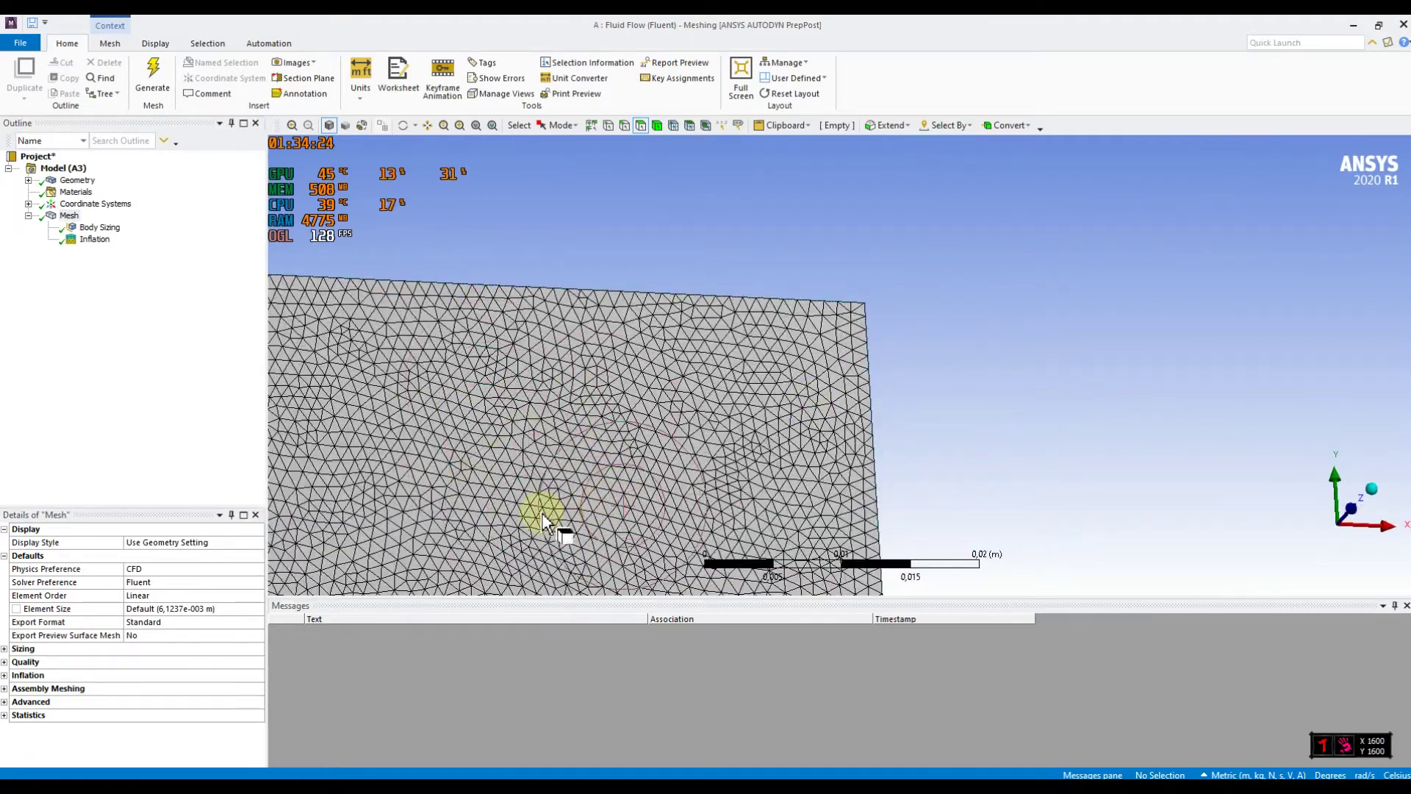
scroll(467, 475, "down", 2)
middle_click_drag(461, 492, 430, 551)
Step: Show the mesh statistics to check the node and element counts, and inspect the surface elements up close
left_click(28, 715)
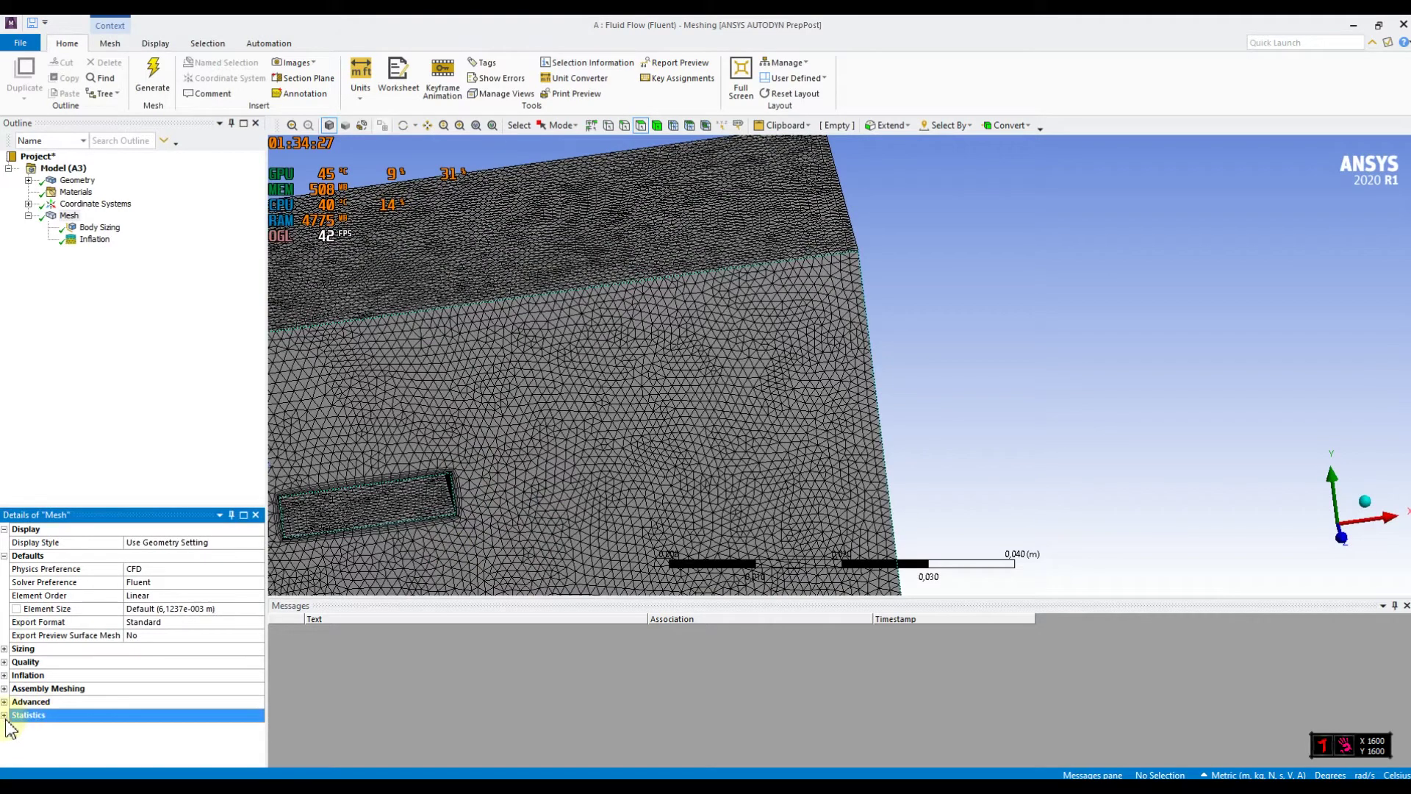
double_click(29, 717)
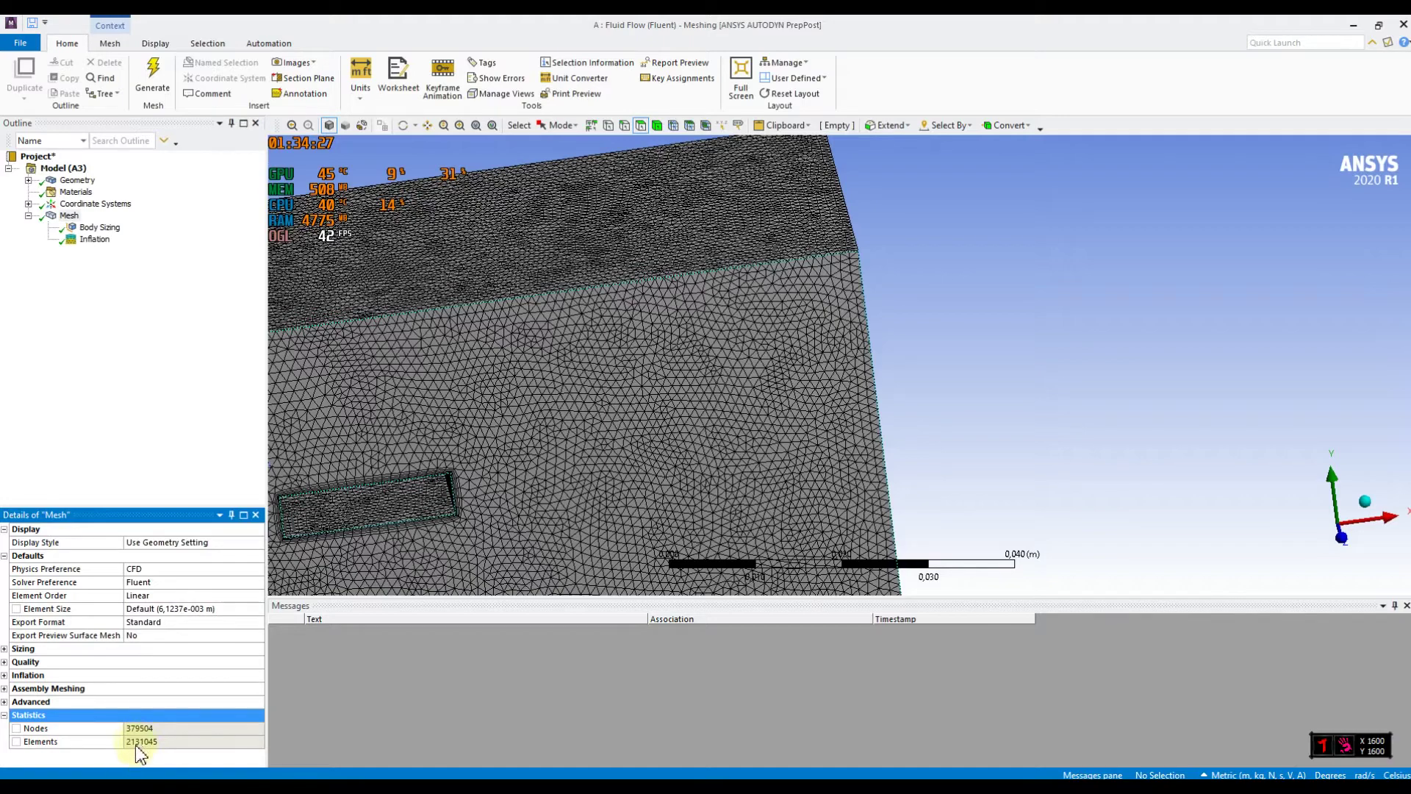
scroll(545, 450, "up", 1)
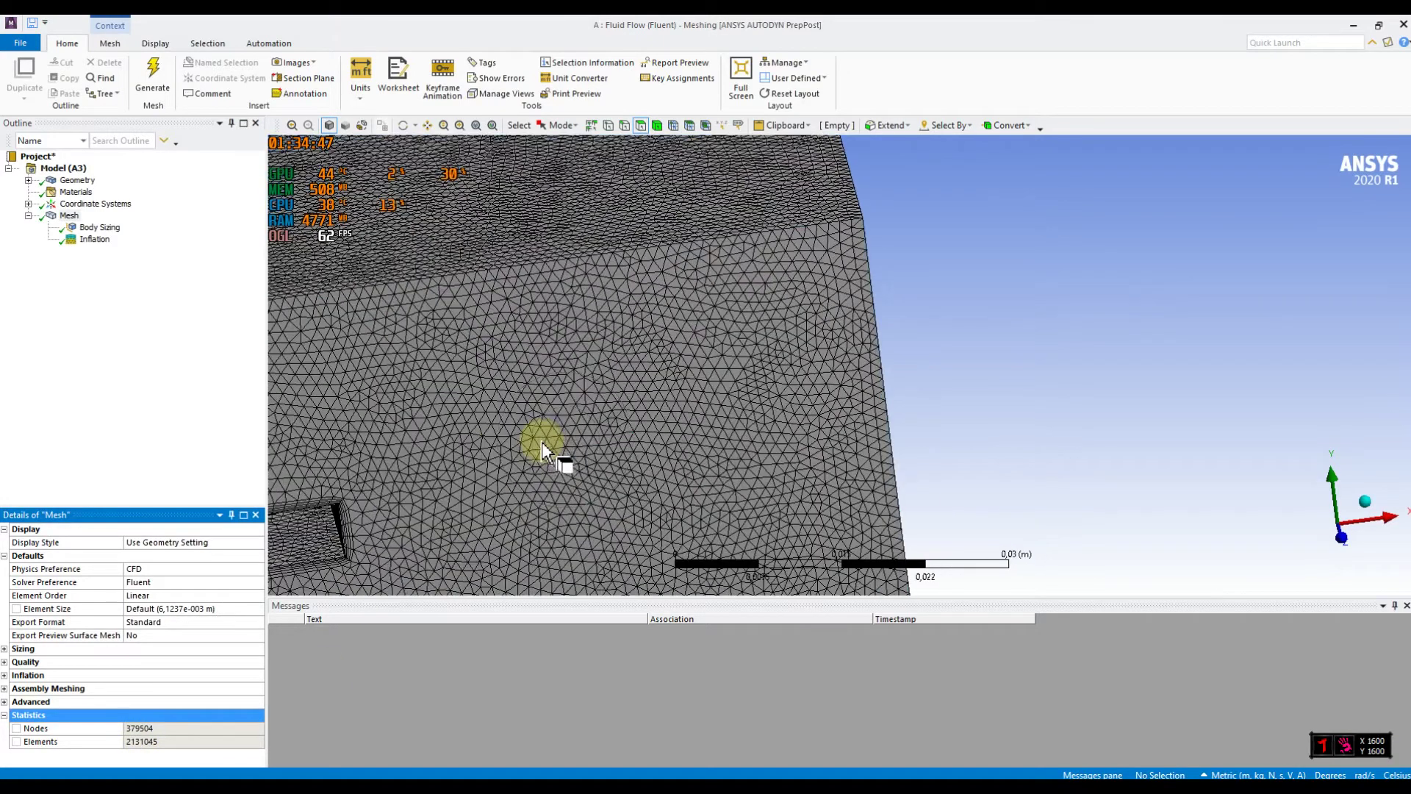
scroll(555, 457, "up", 1)
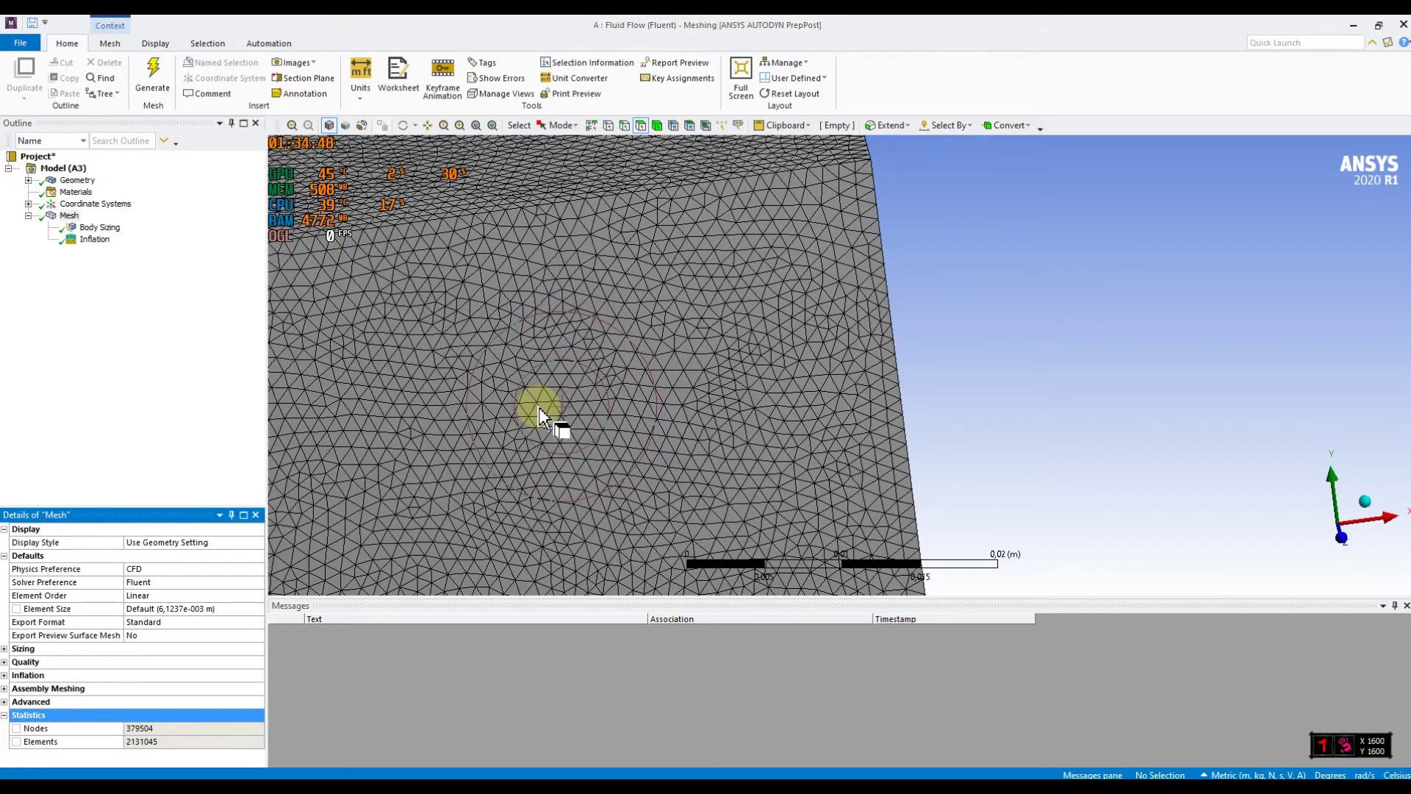
scroll(535, 403, "up", 5)
scroll(520, 396, "down", 10)
scroll(456, 395, "down", 3)
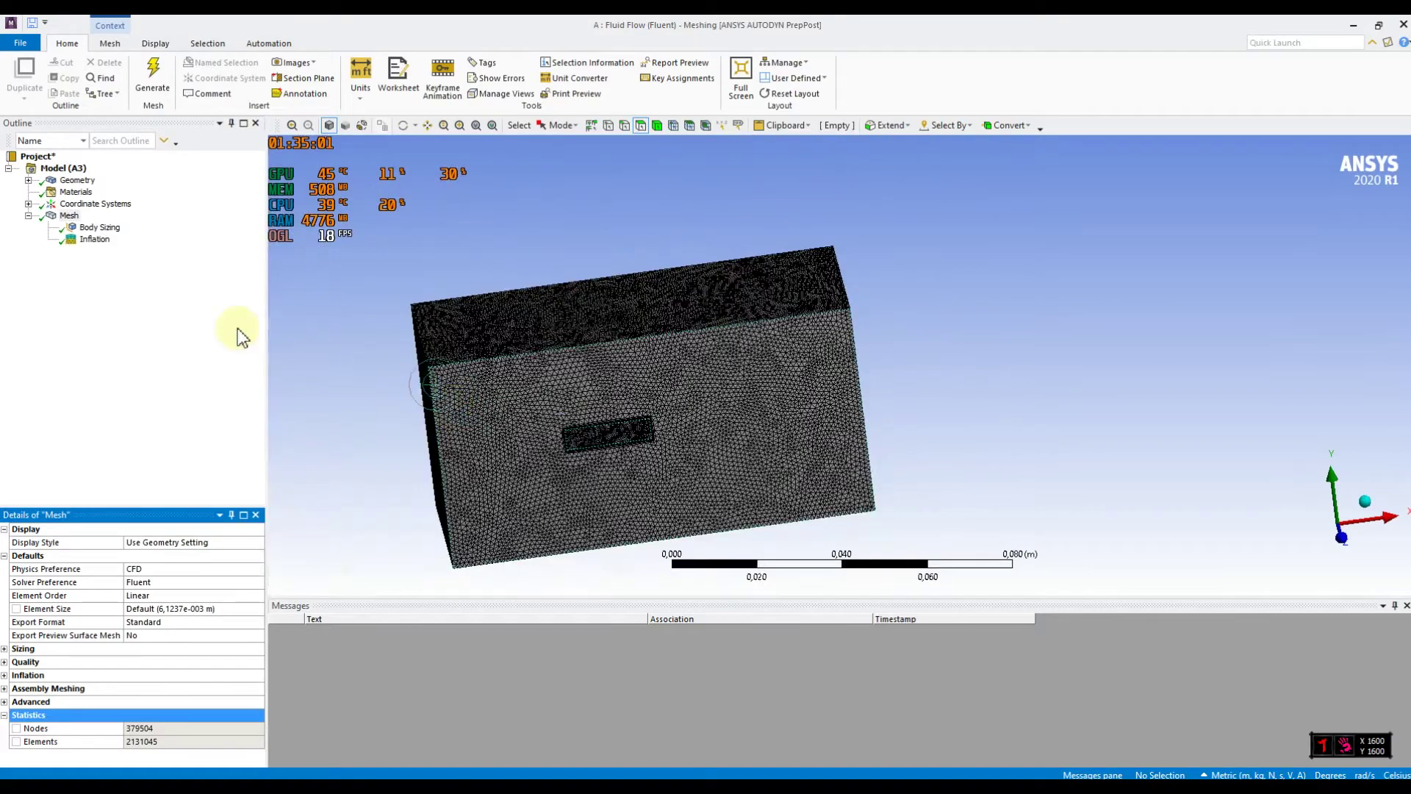
Step: Insert a mesh method control scoped to the block body and set its method to MultiZone
right_click(64, 219)
mouse_move(98, 226)
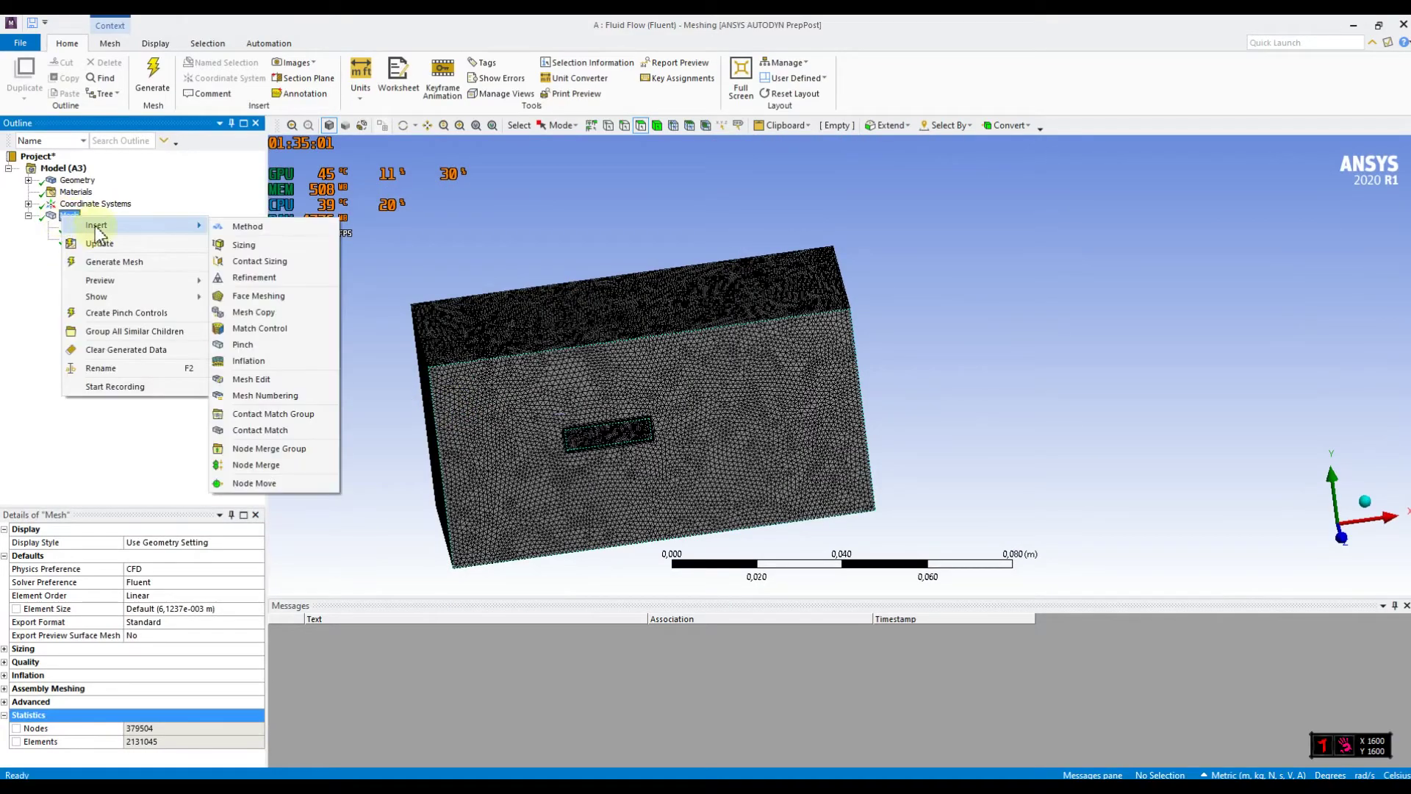
left_click(248, 227)
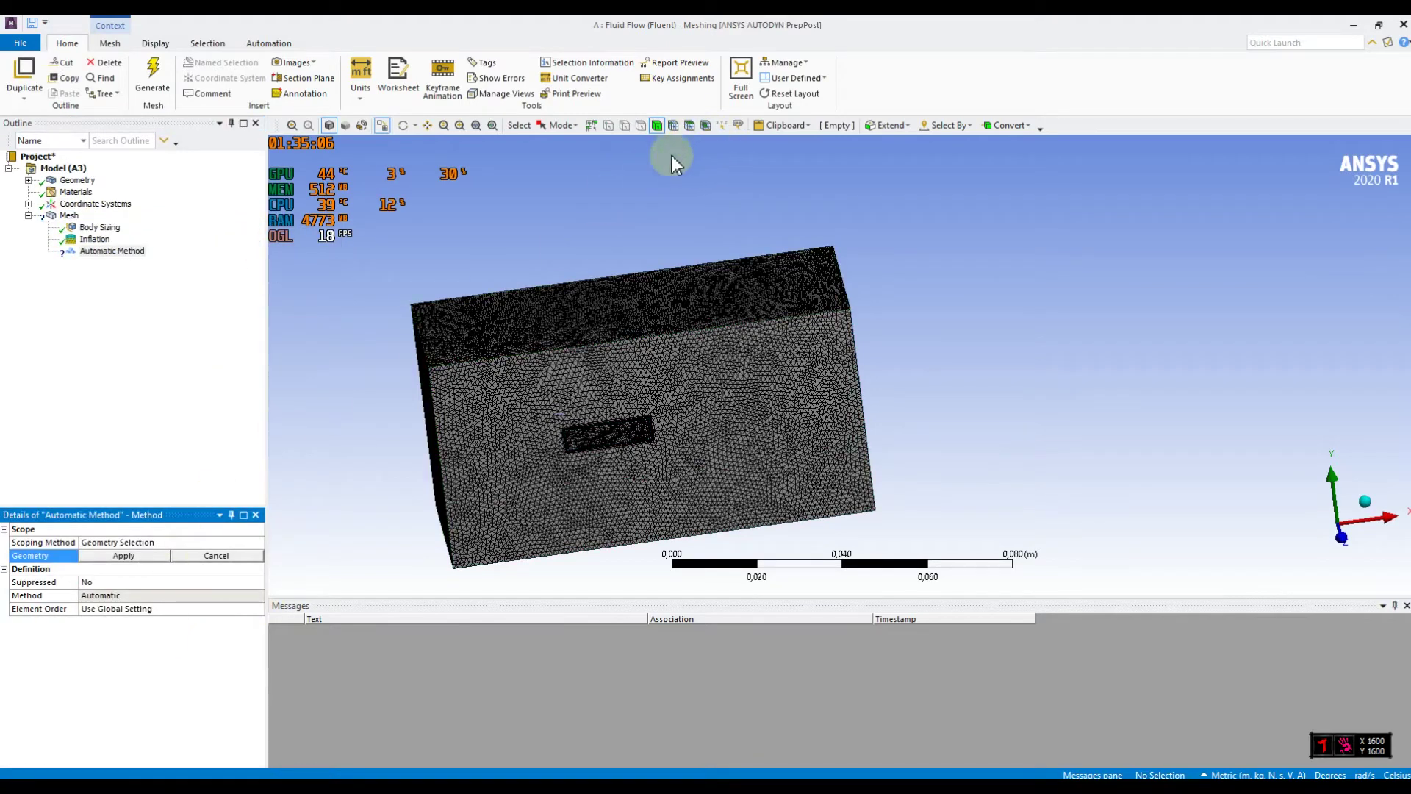
left_click(687, 374)
left_click(121, 556)
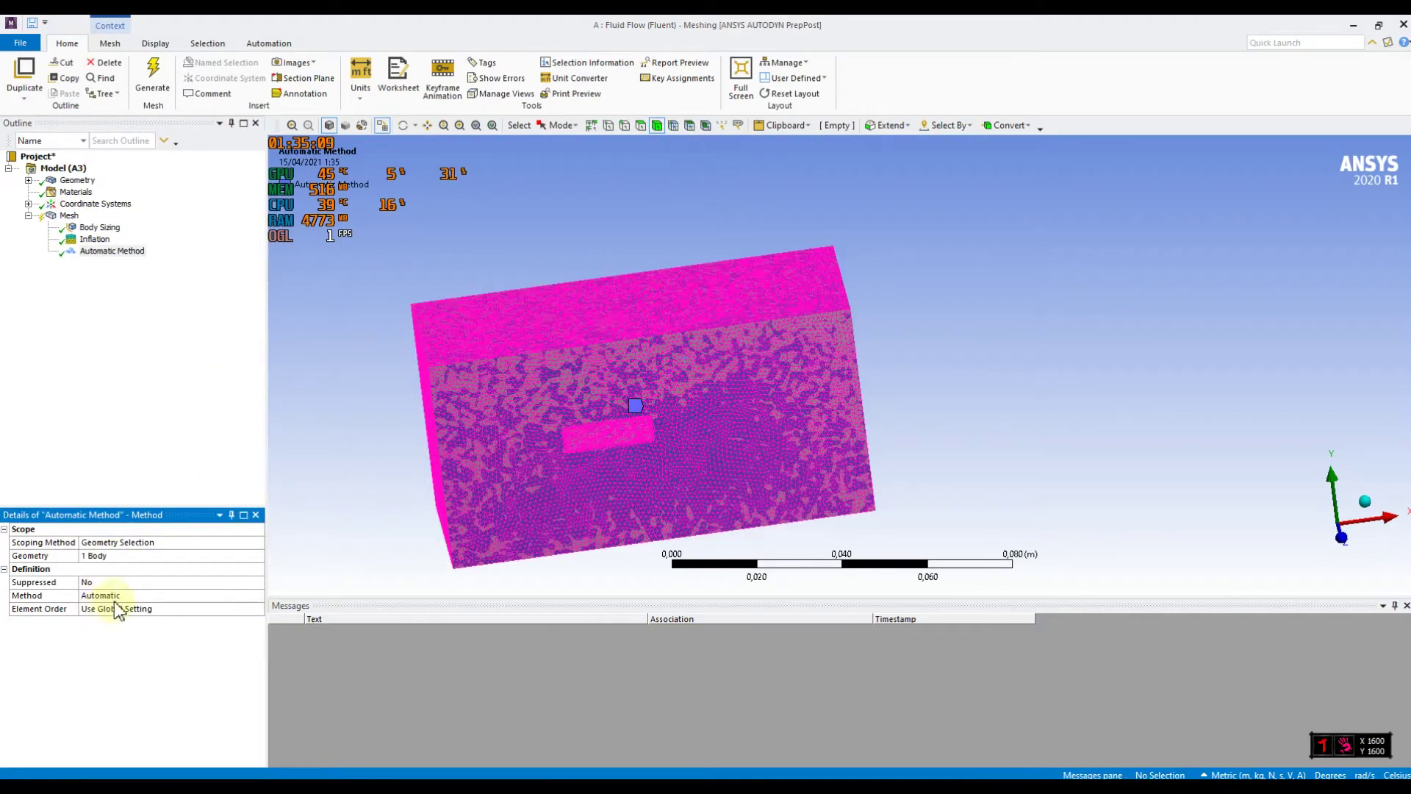
left_click(111, 596)
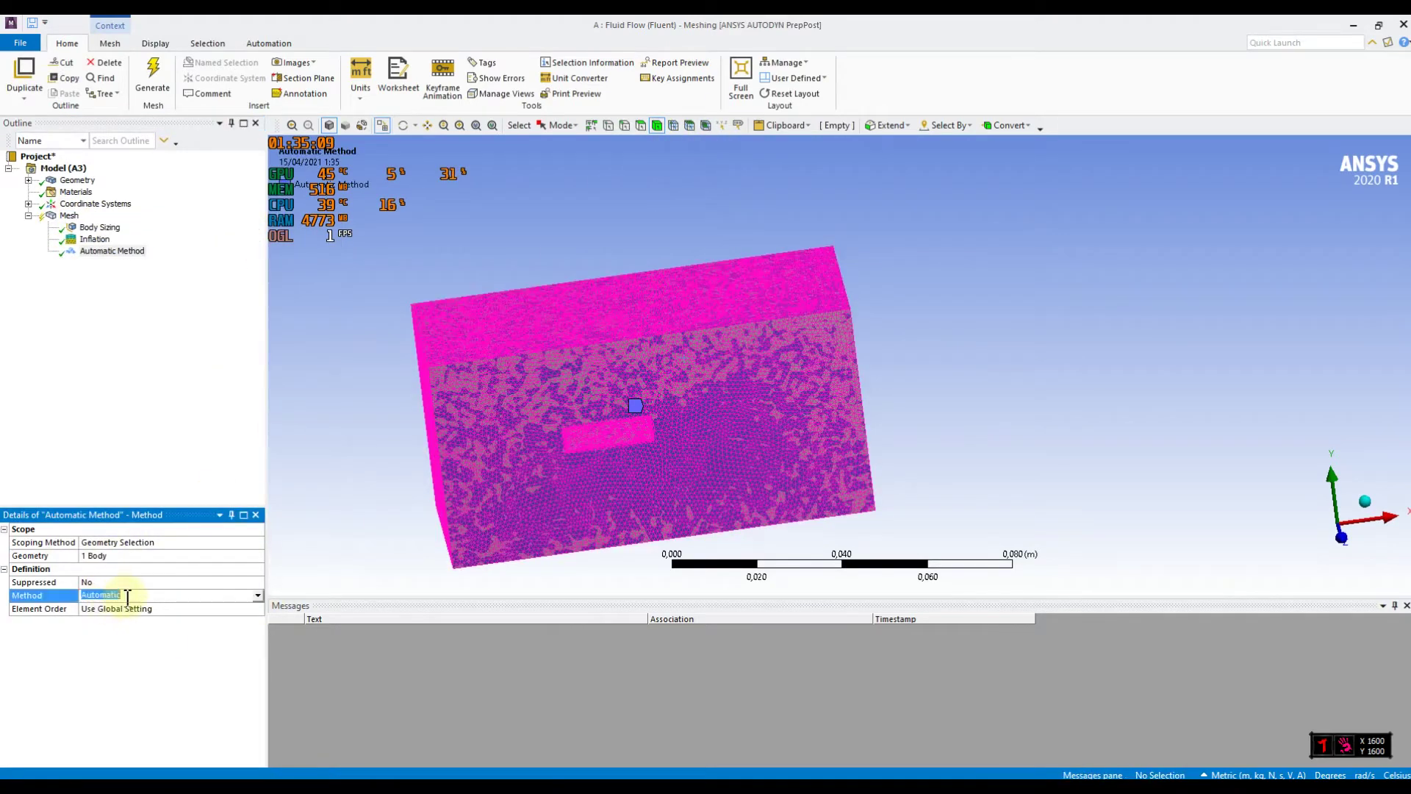
left_click(258, 596)
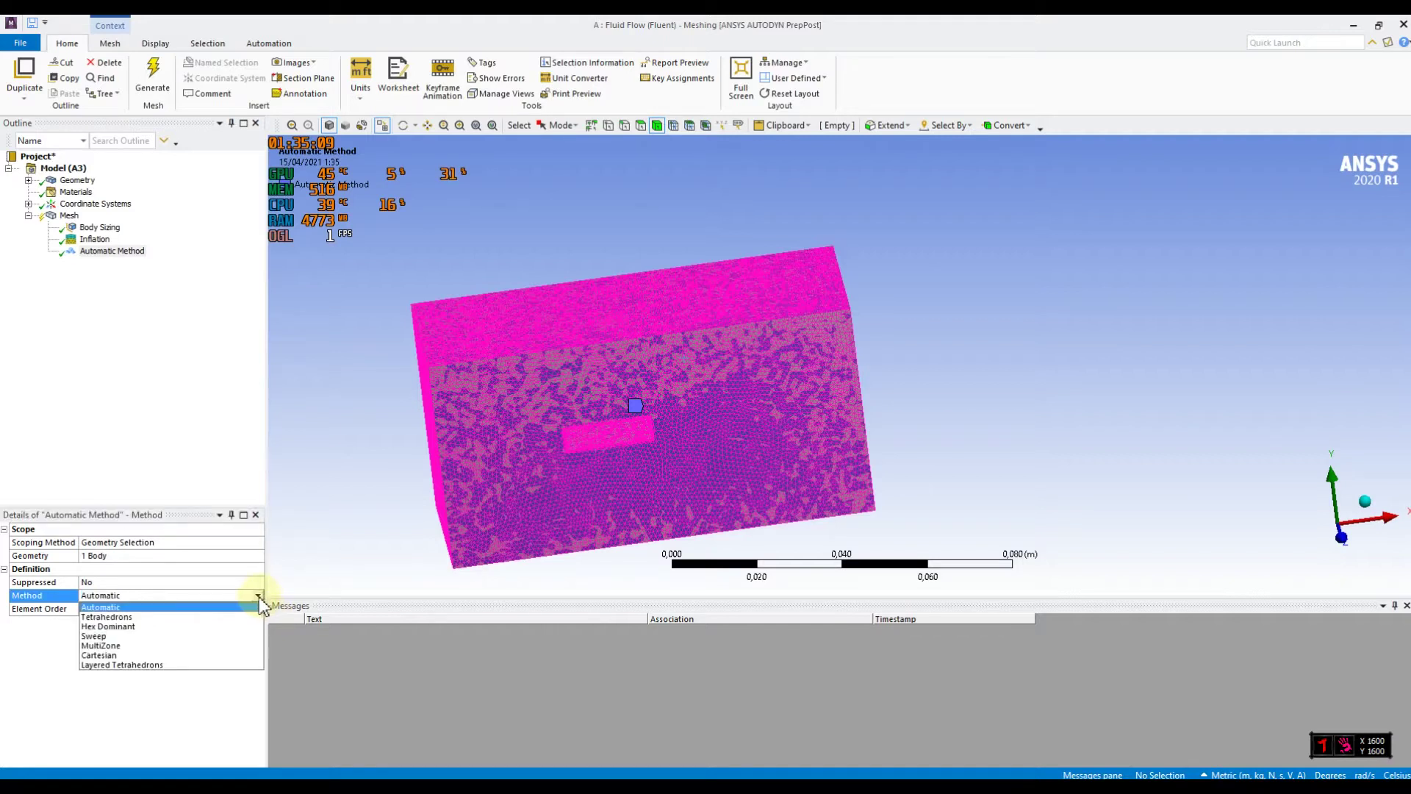
left_click(109, 644)
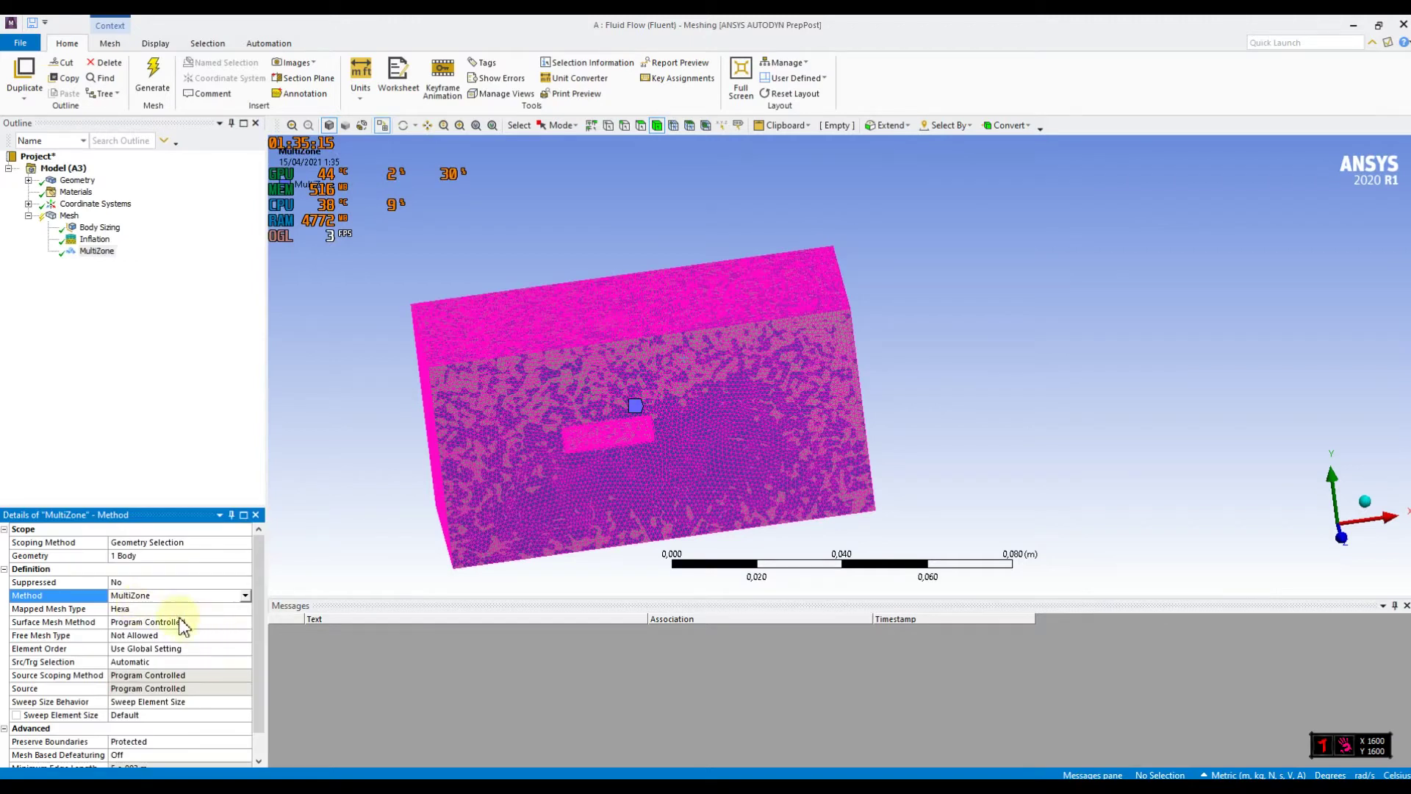
Step: Keep the MultiZone mapped mesh type at Hexa and regenerate the mesh
left_click(188, 609)
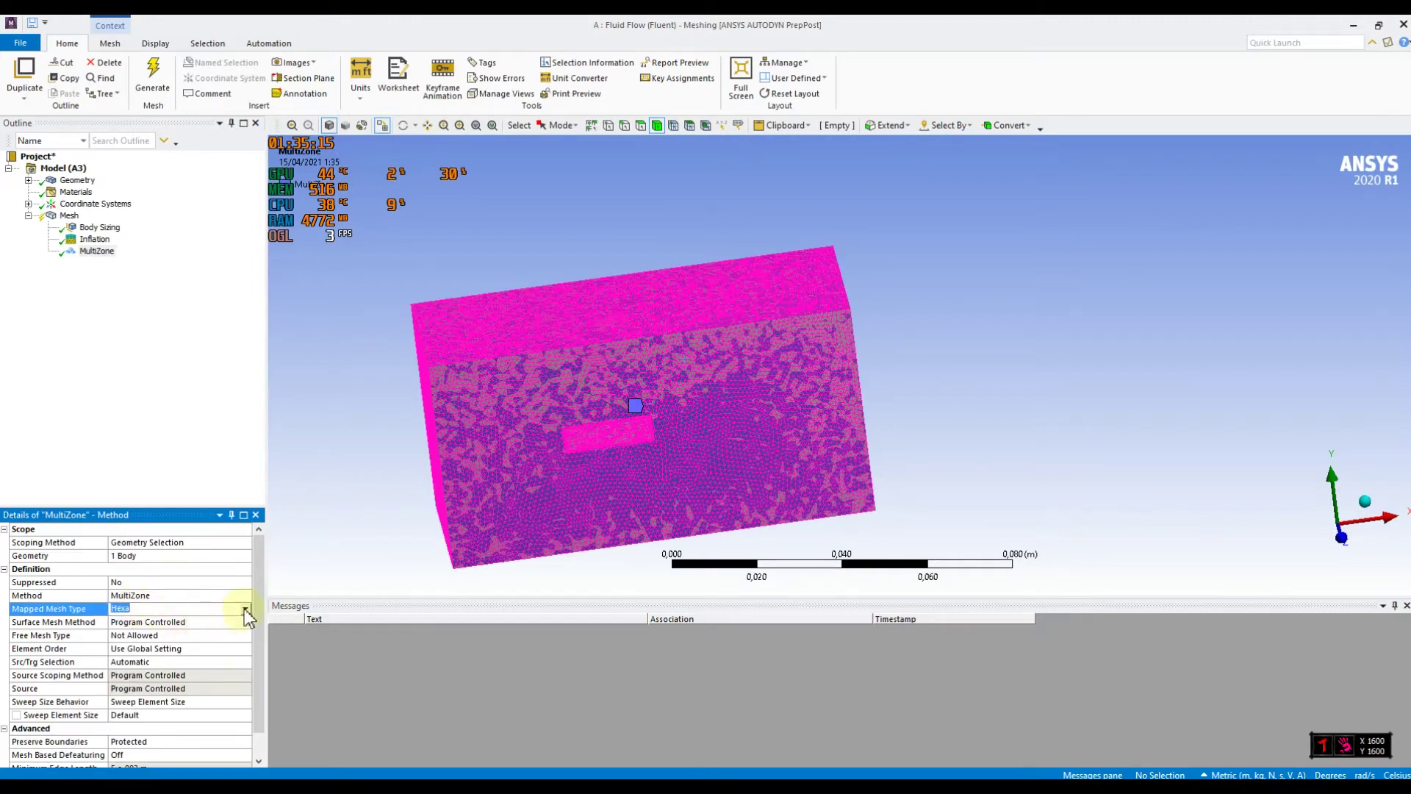
left_click(244, 609)
left_click(208, 622)
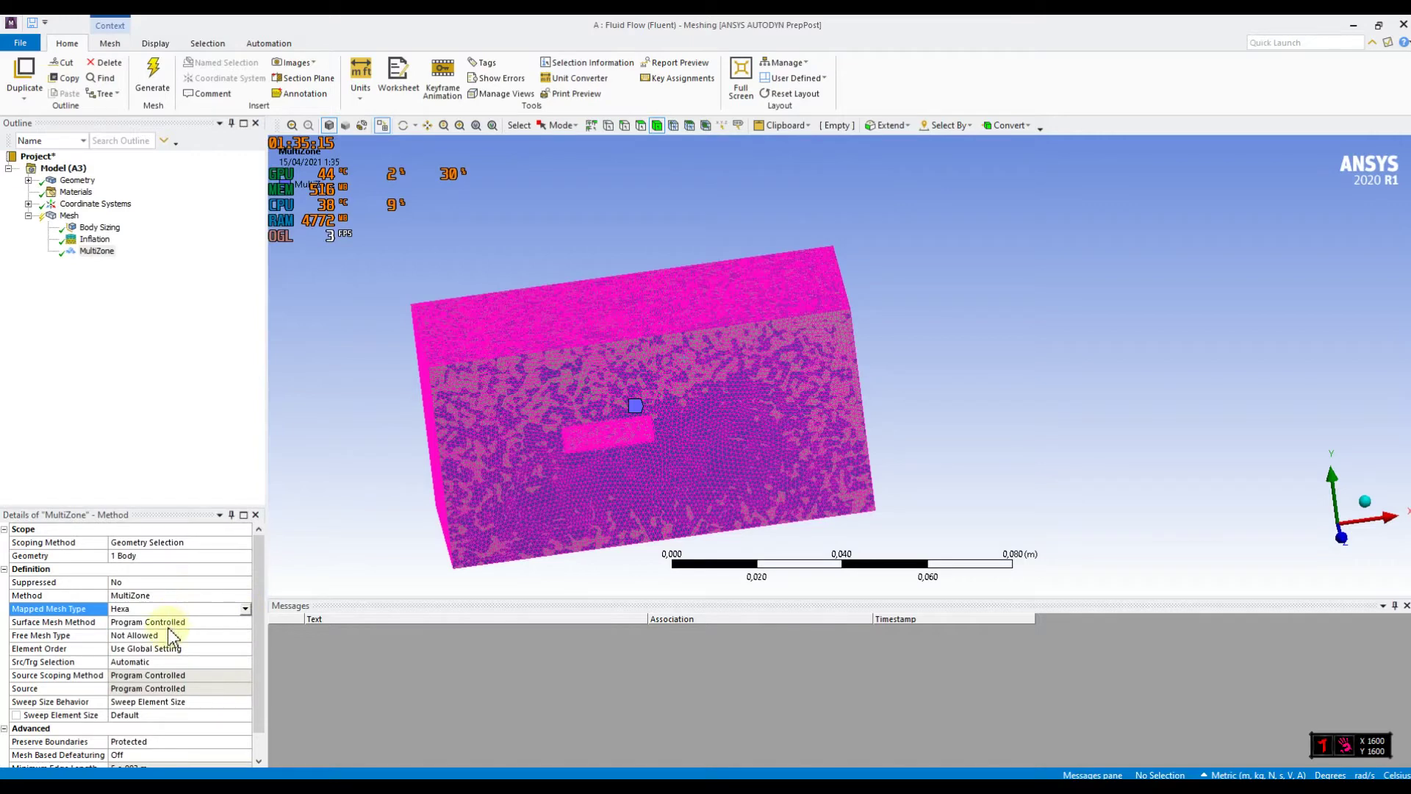
left_click(248, 612)
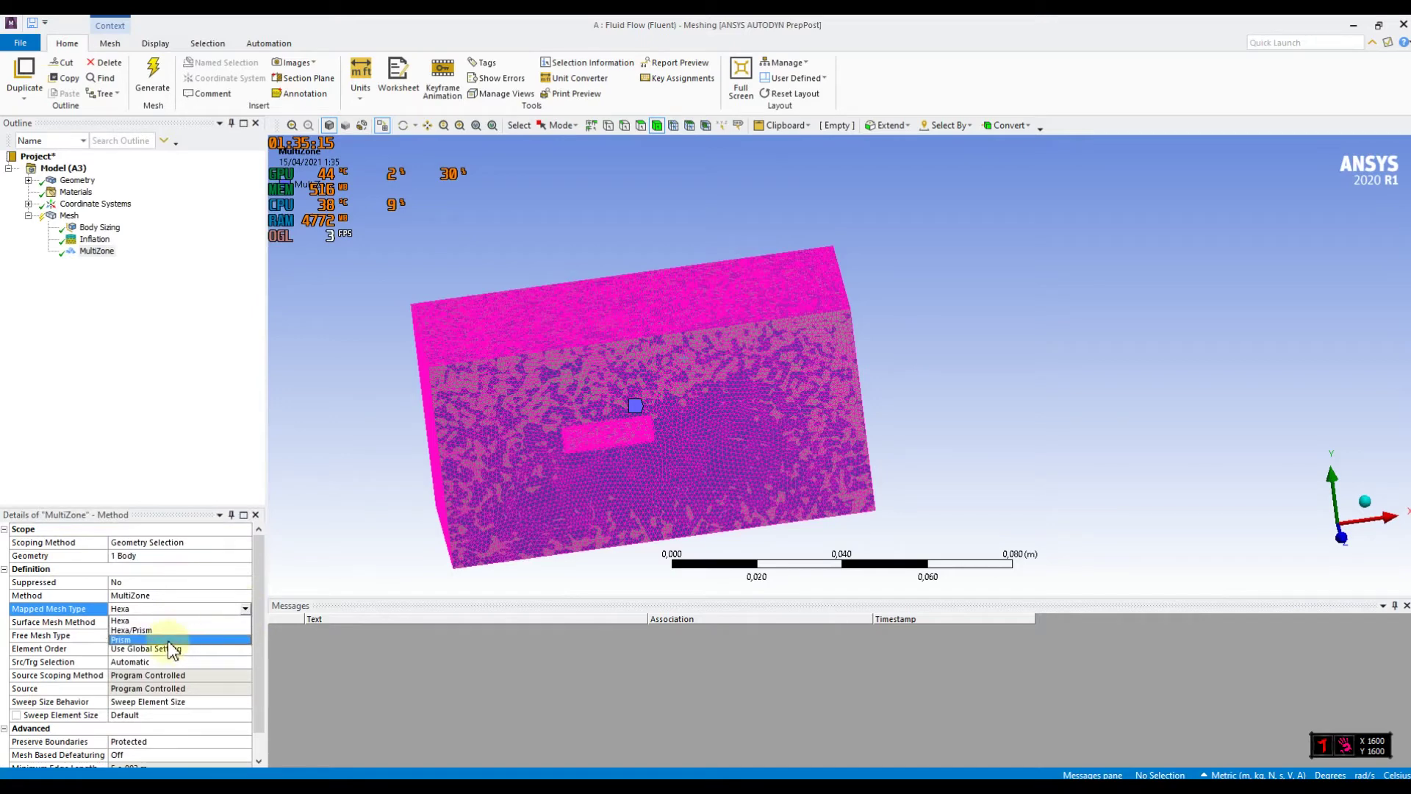
left_click(202, 622)
left_click(360, 727)
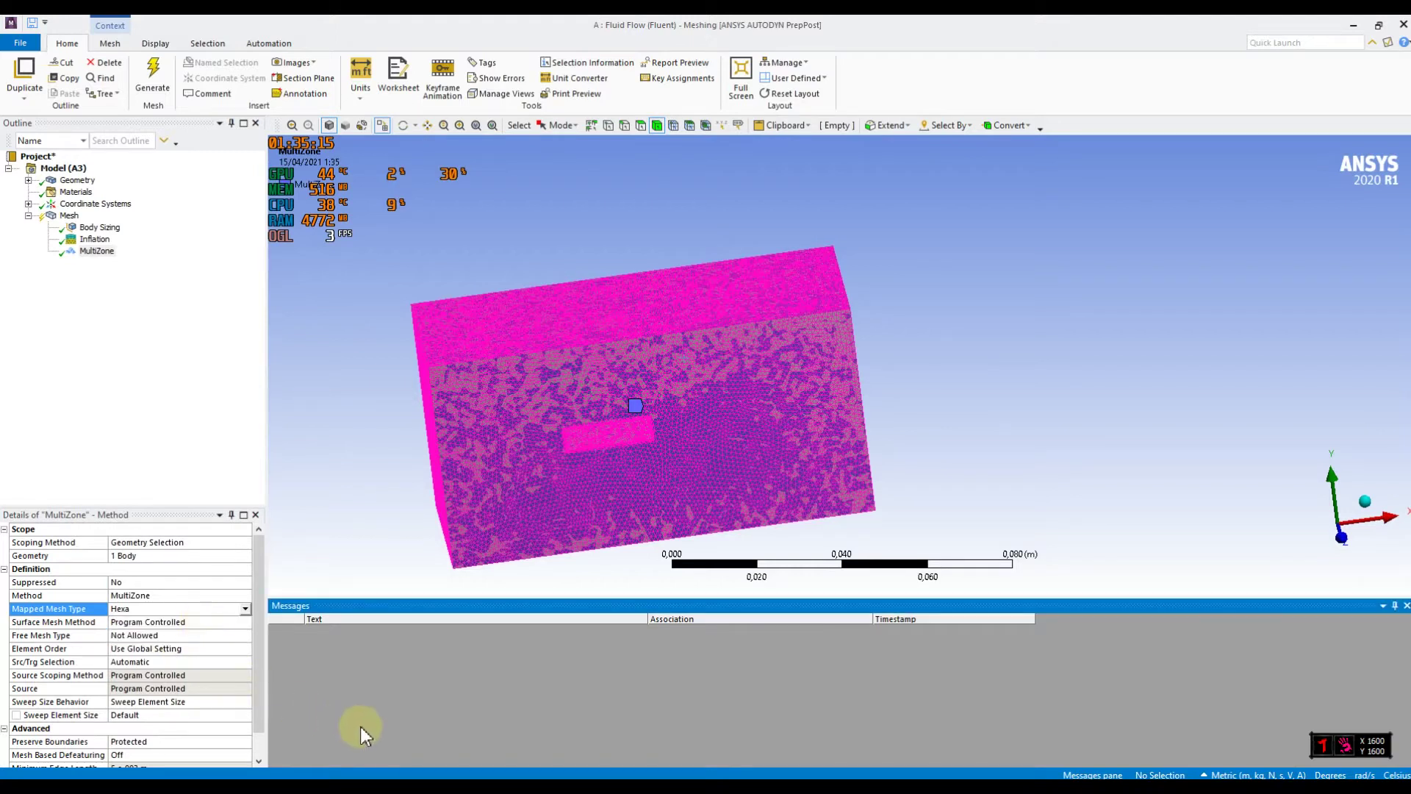
left_click(153, 77)
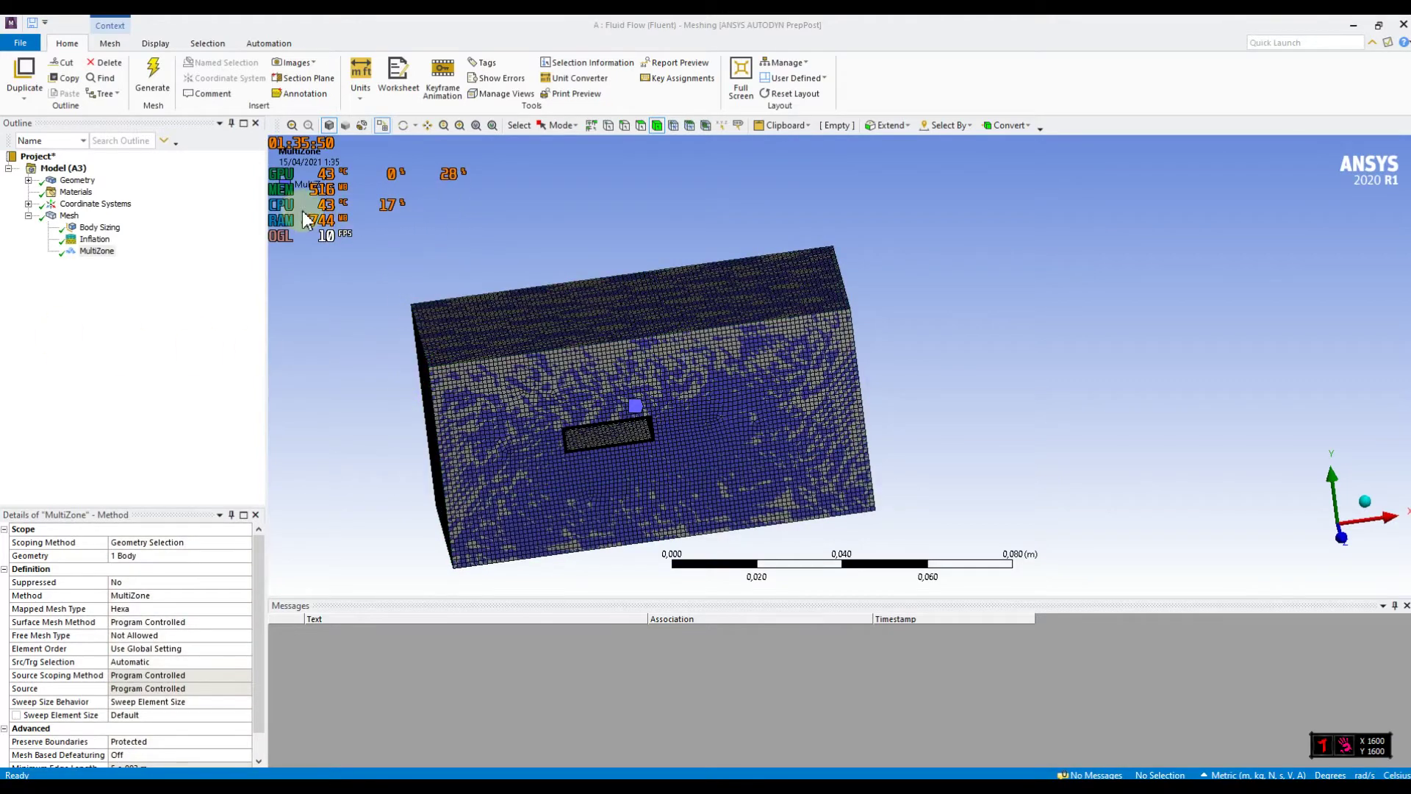
Step: Show the plain mesh and its statistics, and examine the elements on the face beside the opening
left_click(460, 125)
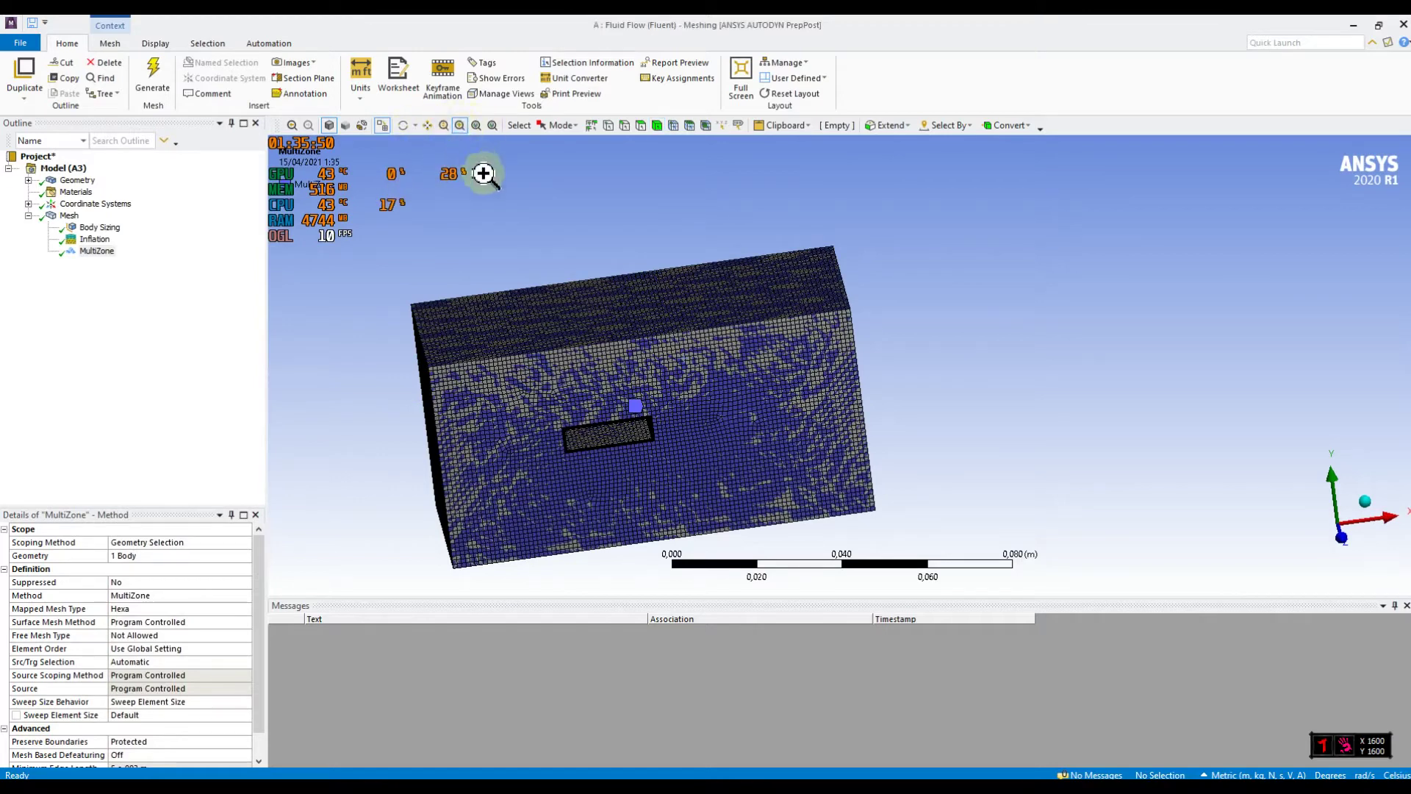
left_click_drag(505, 391, 570, 429)
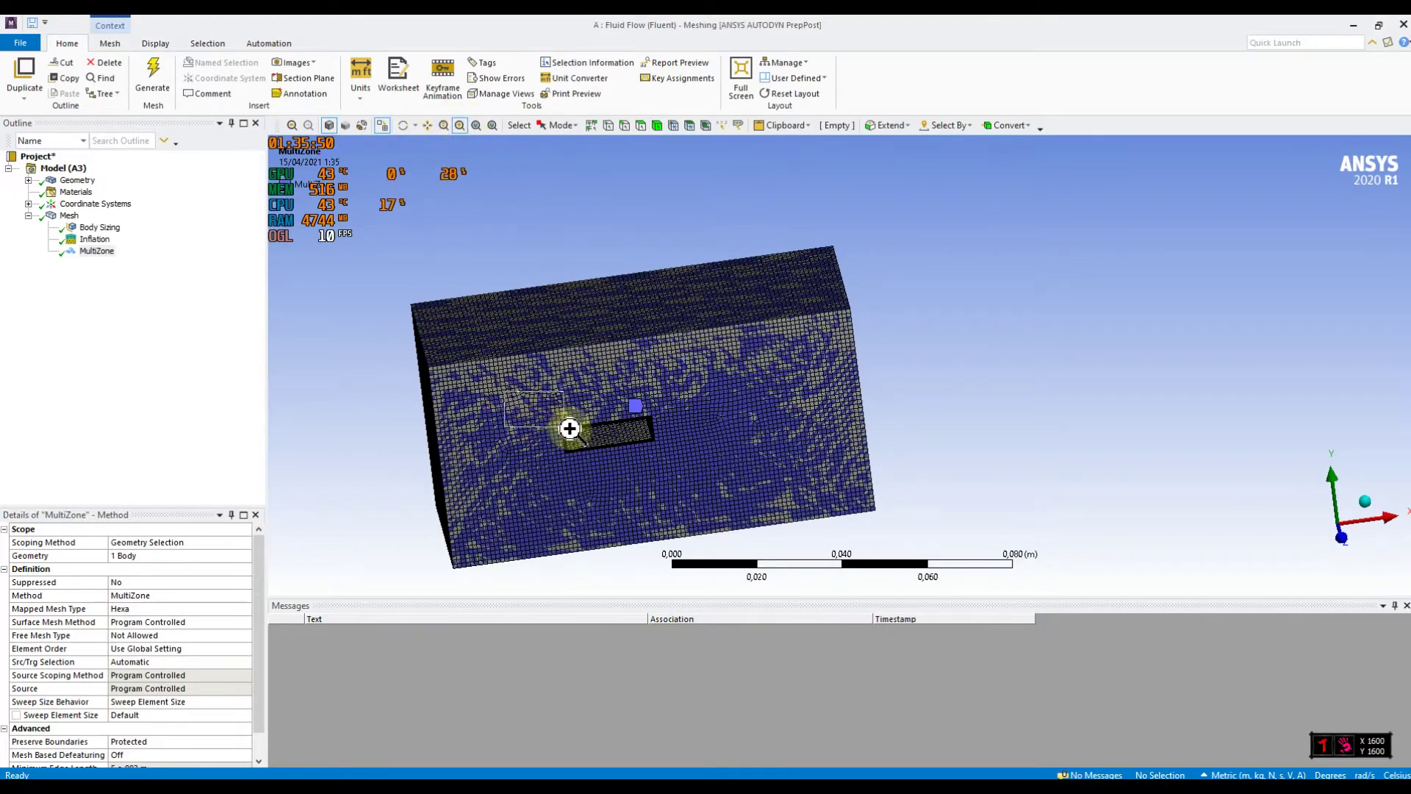
left_click_drag(570, 429, 569, 428)
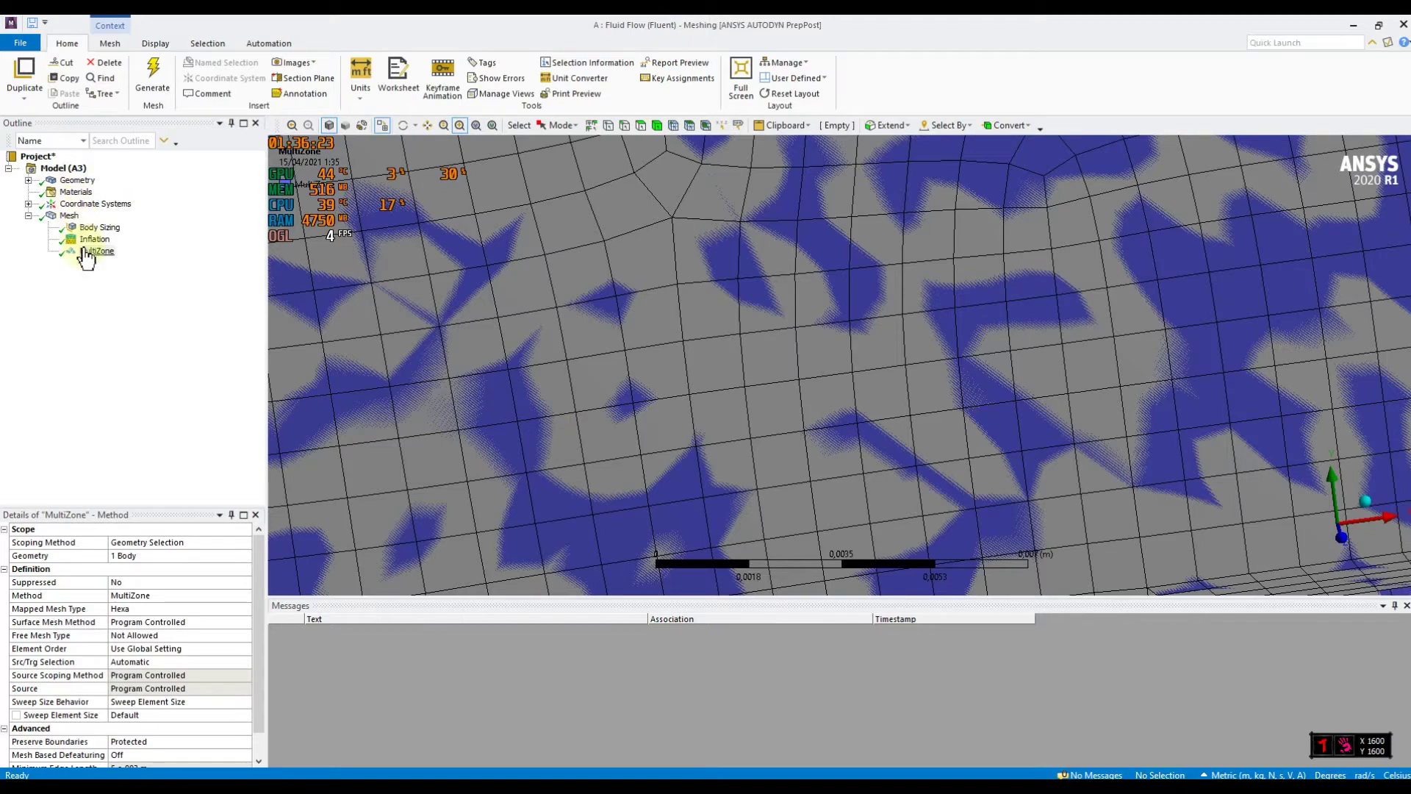
left_click(69, 215)
scroll(706, 441, "down", 2)
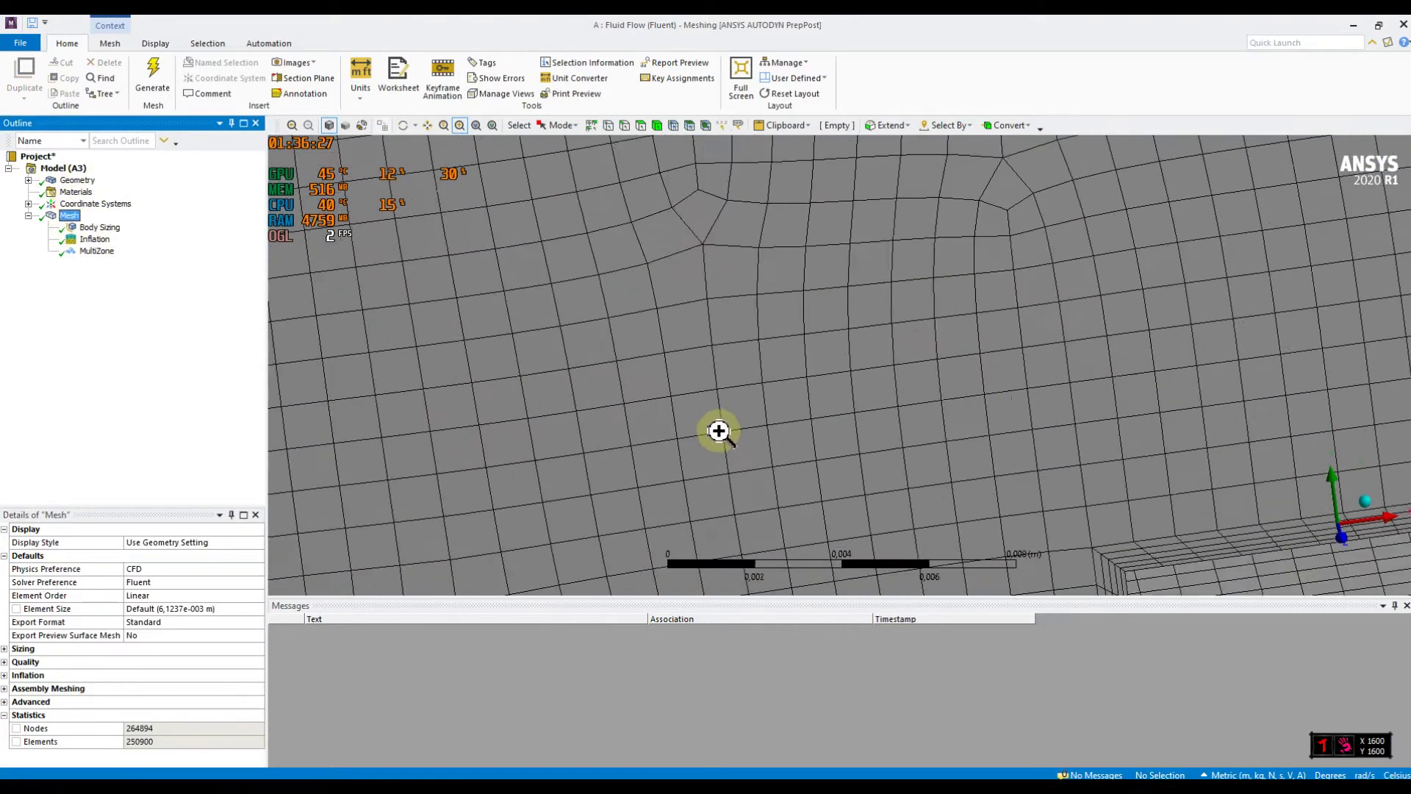
scroll(719, 431, "down", 5)
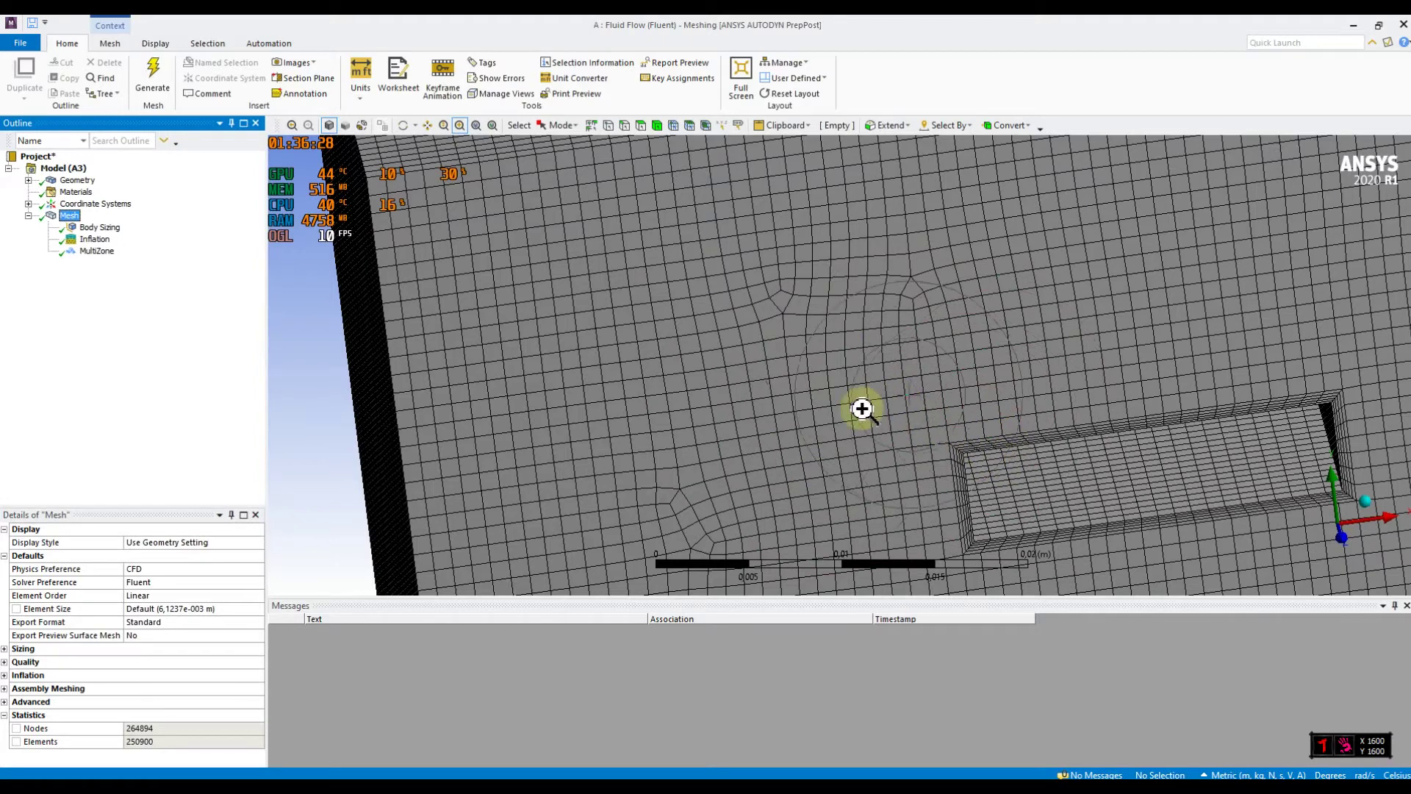
Step: Examine the irregular elements above and beside the opening up close, and inspect the mesh over the whole block
left_click_drag(763, 283, 809, 323)
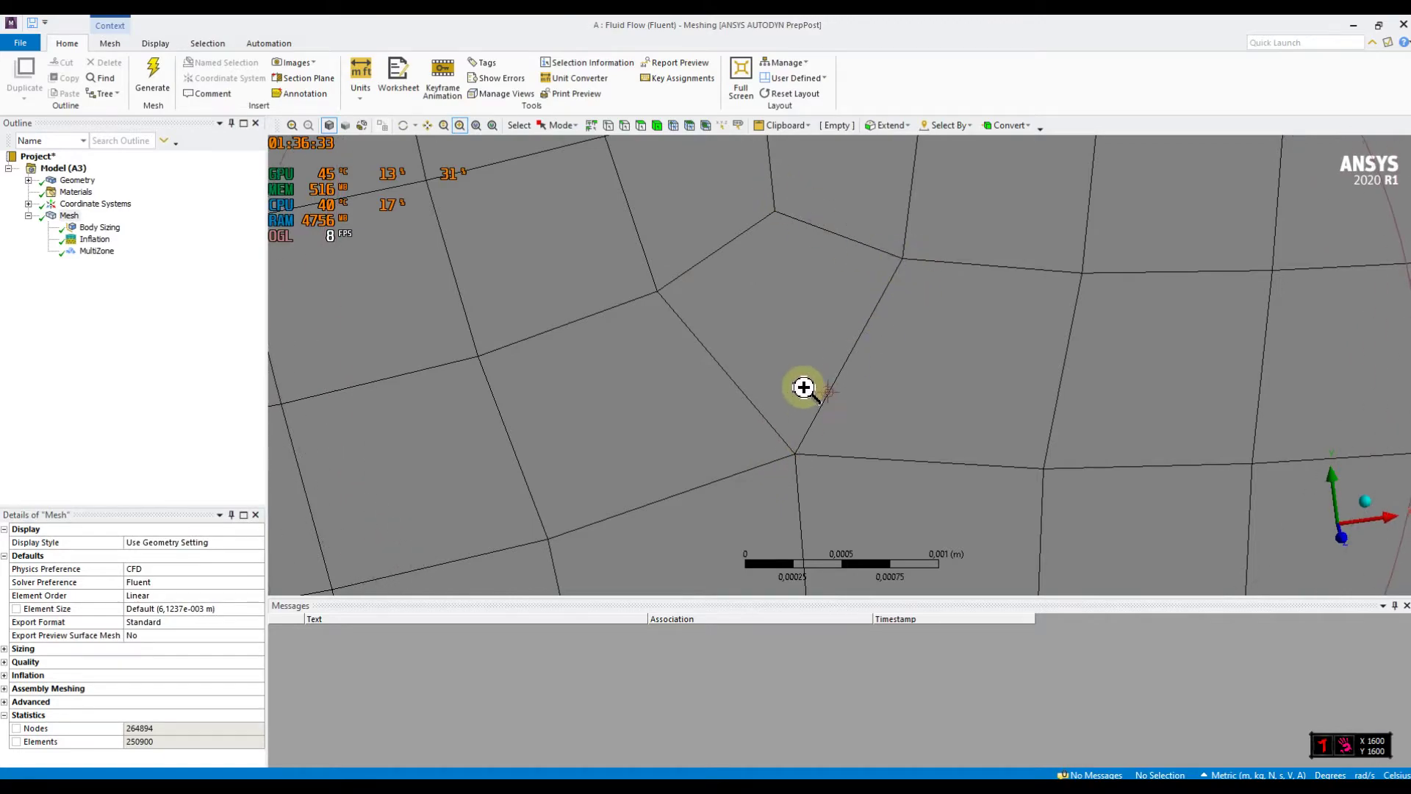
scroll(798, 435, "up", 2)
scroll(798, 441, "down", 7)
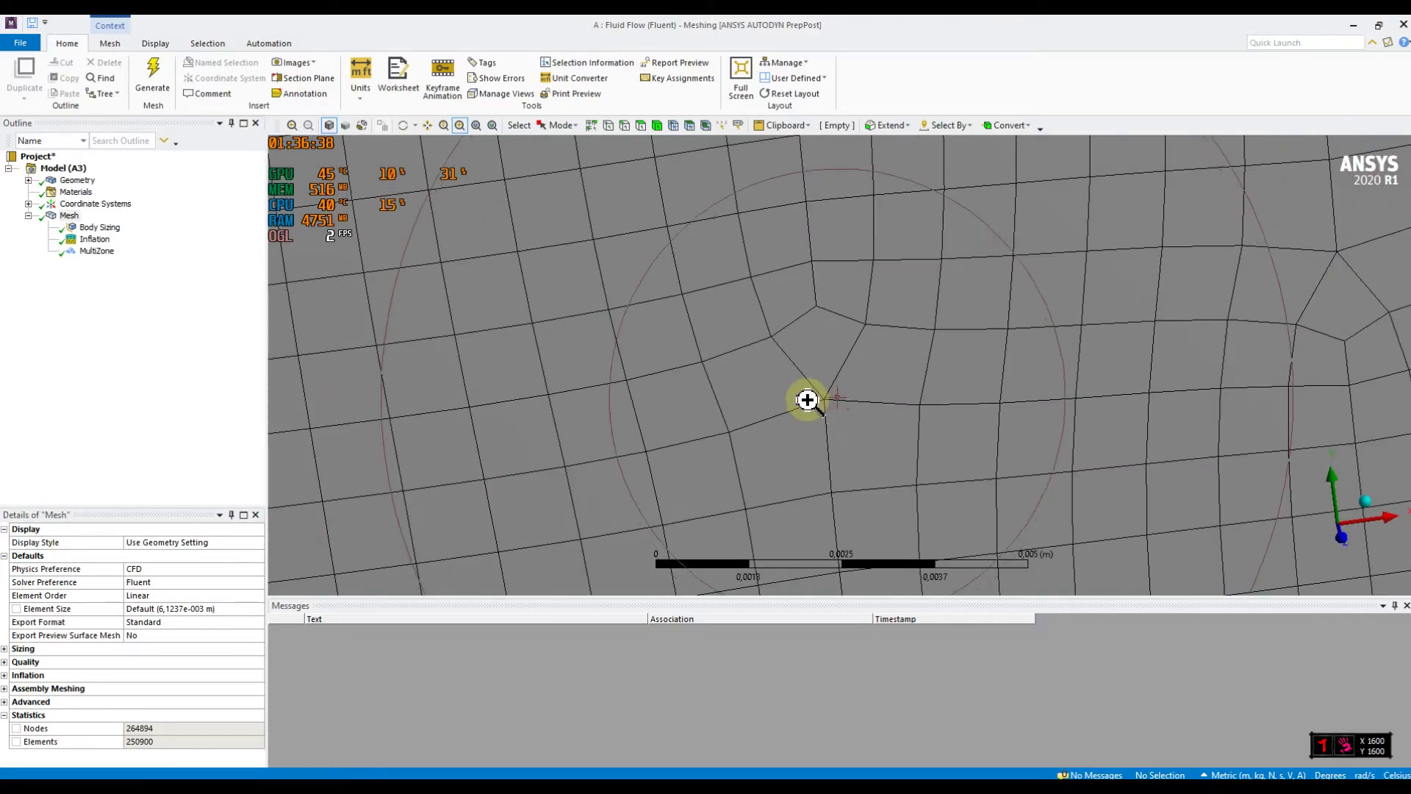
scroll(809, 394, "down", 5)
middle_click_drag(1012, 463, 936, 420)
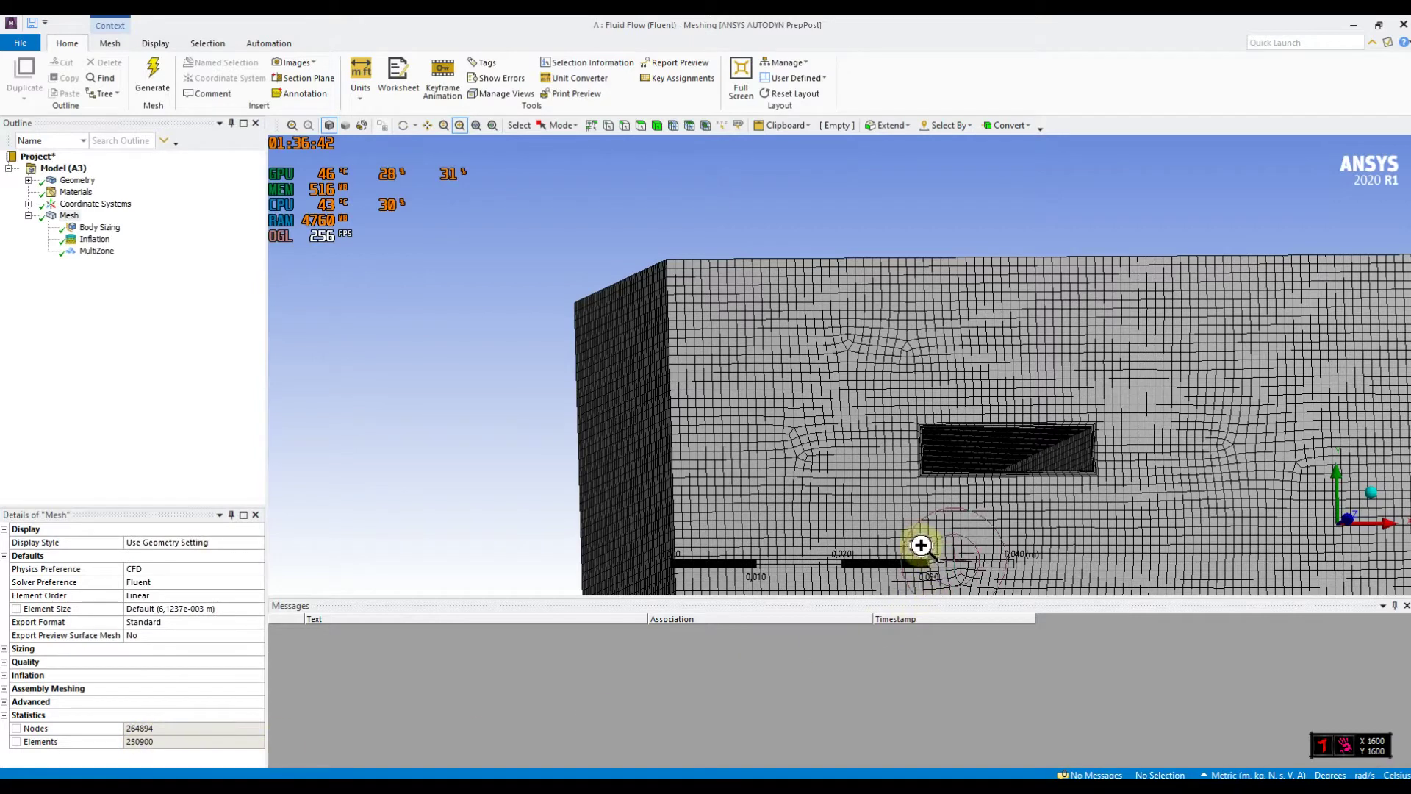
left_click(872, 478)
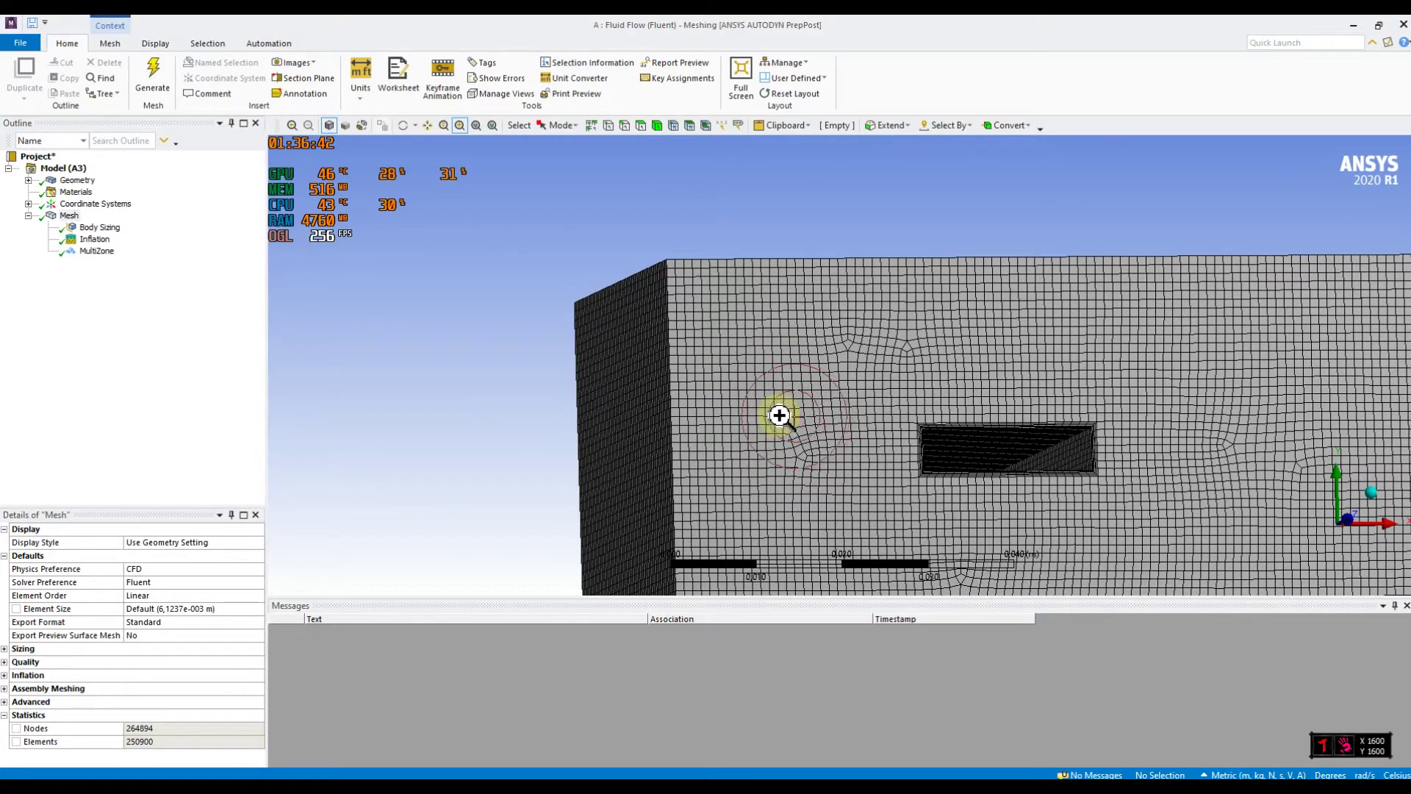
scroll(952, 457, "up", 6)
scroll(926, 448, "down", 6)
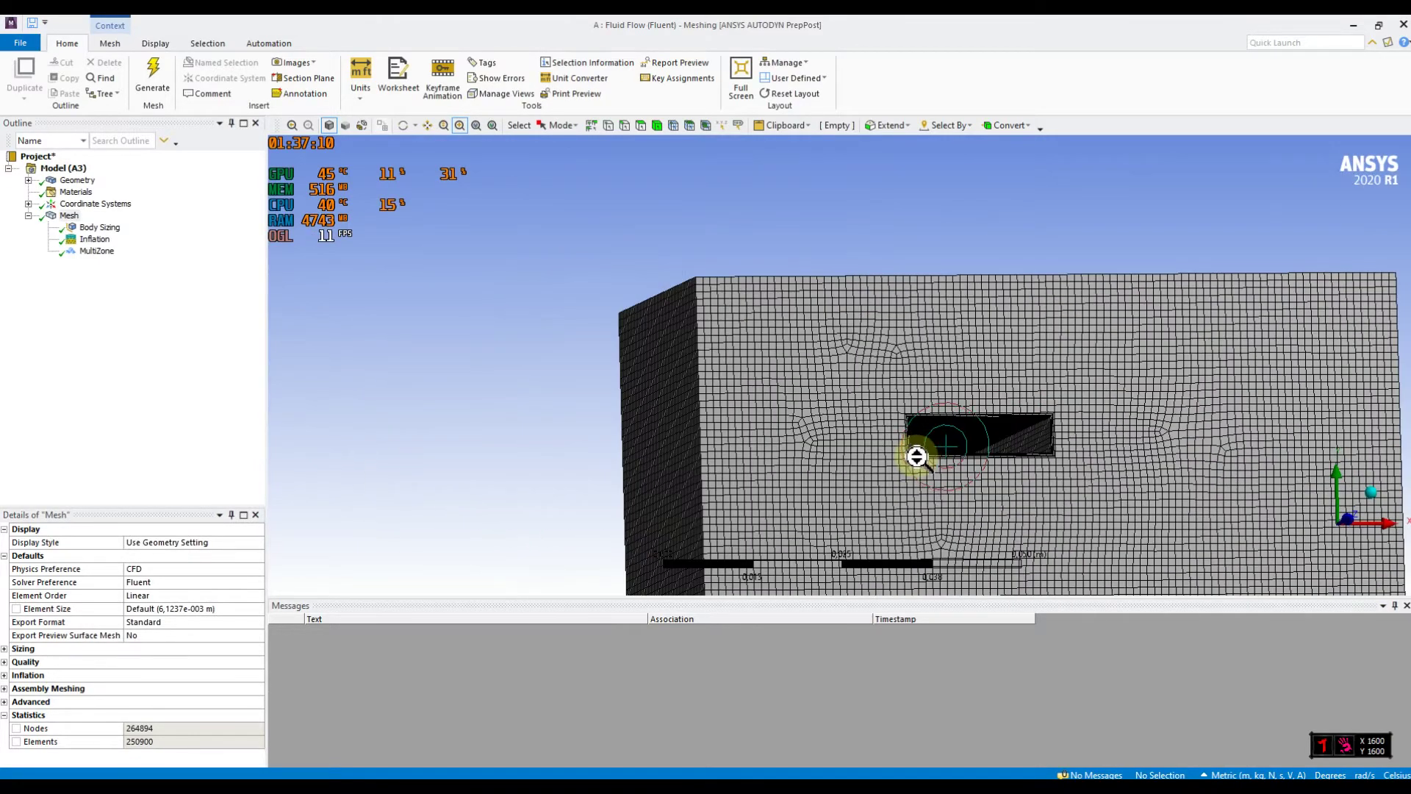
middle_click_drag(945, 472, 971, 492)
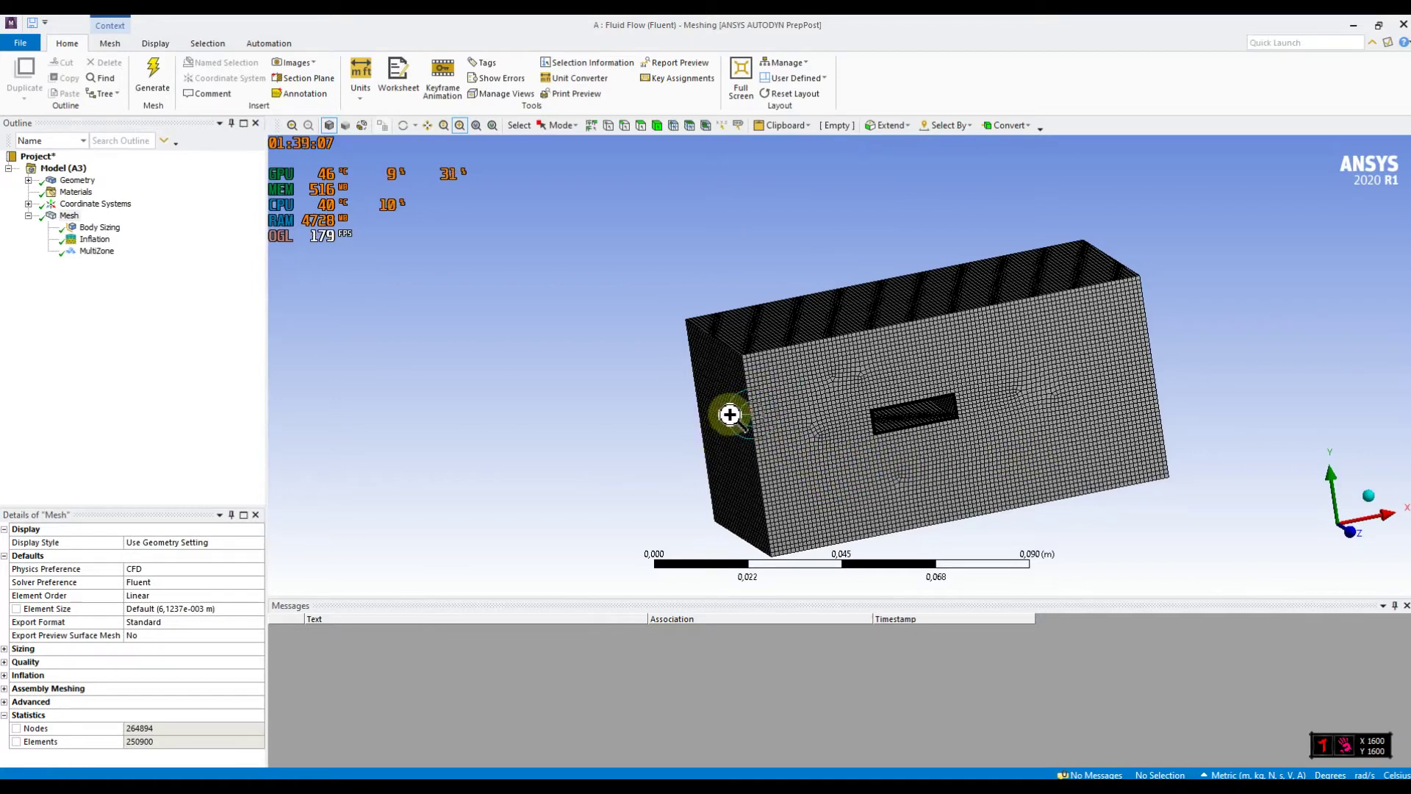
Step: Create a named selection called Inlet from the block's bottom face and its end face on the negative X side
left_click(640, 125)
left_click(685, 438)
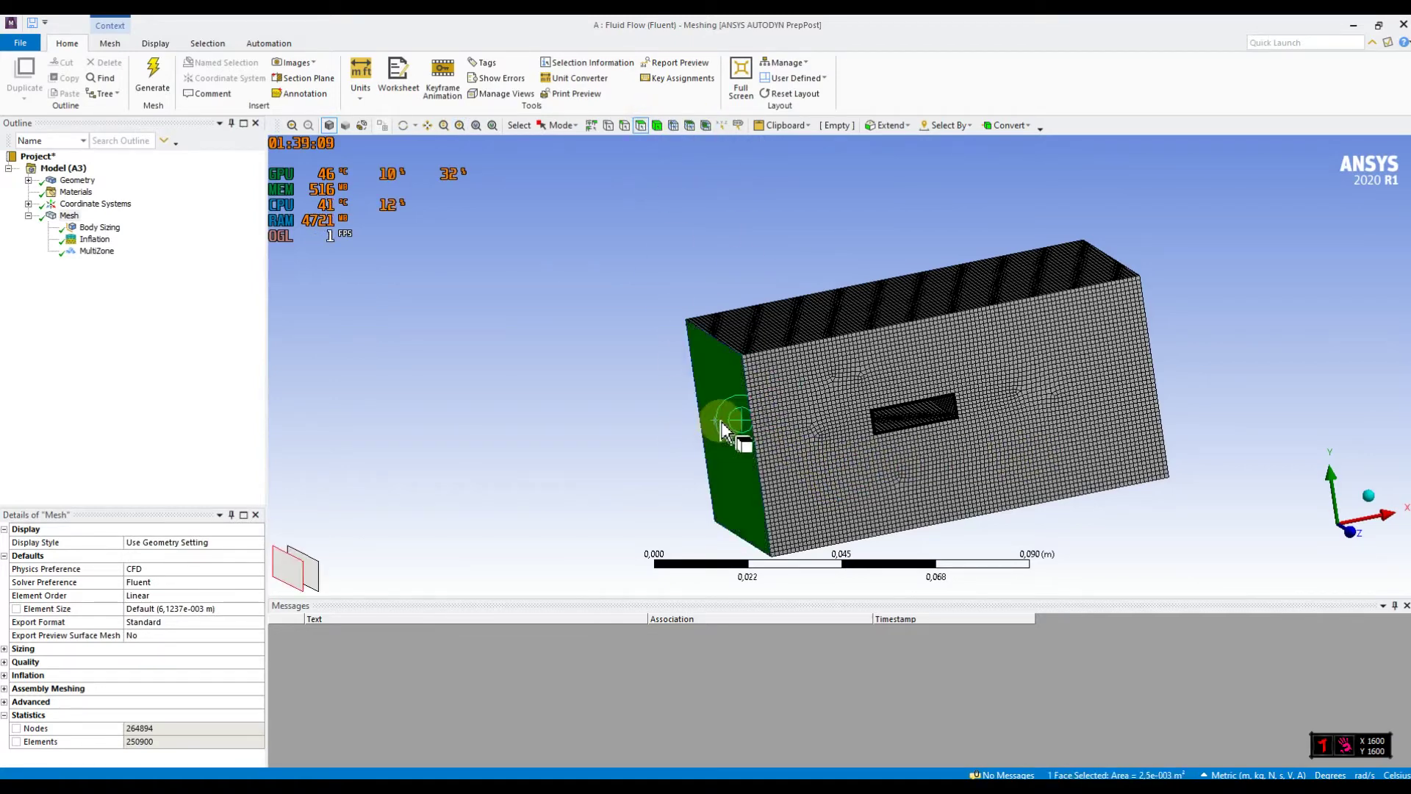
middle_click_drag(933, 509, 885, 494)
middle_click_drag(878, 347, 909, 331)
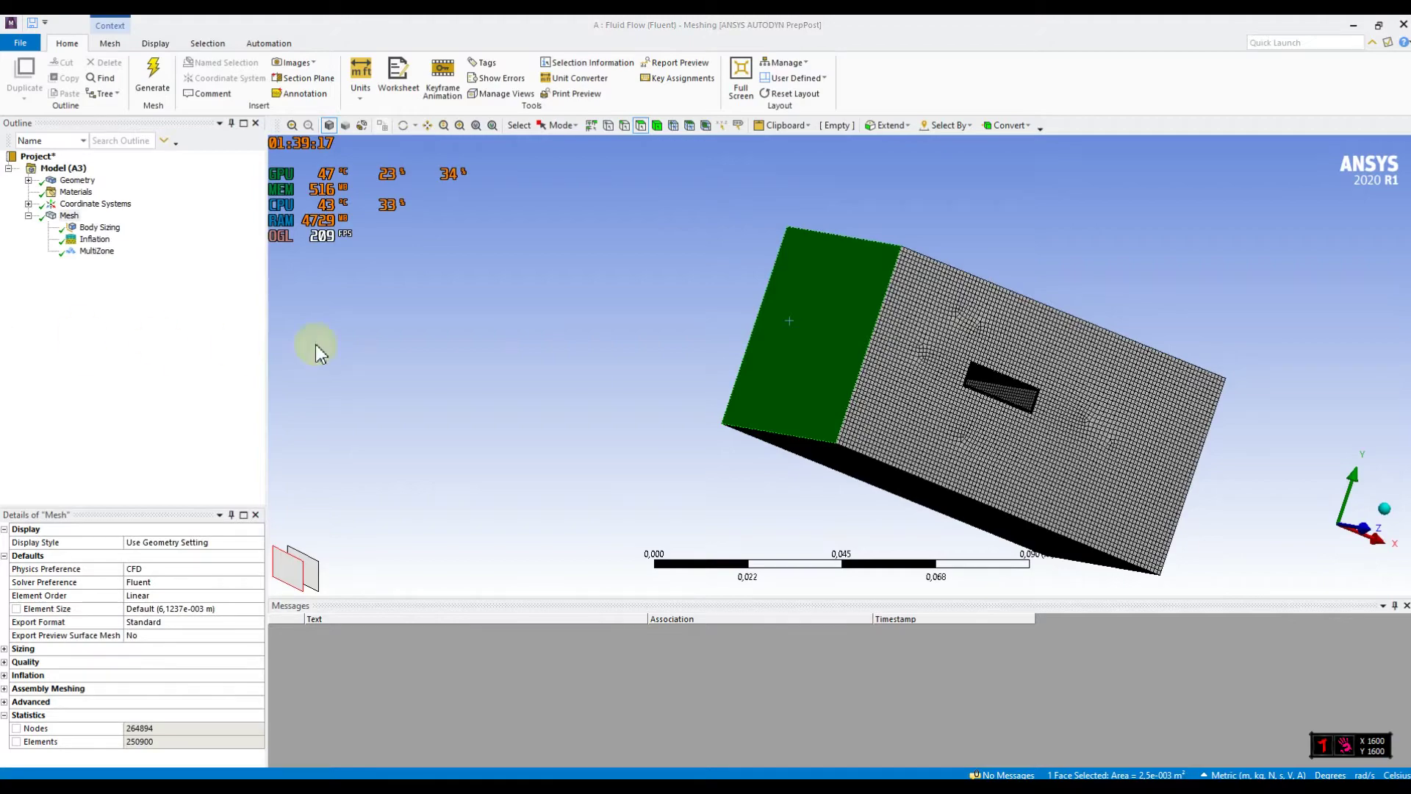
middle_click_drag(908, 417, 897, 384)
middle_click_drag(986, 519, 883, 516)
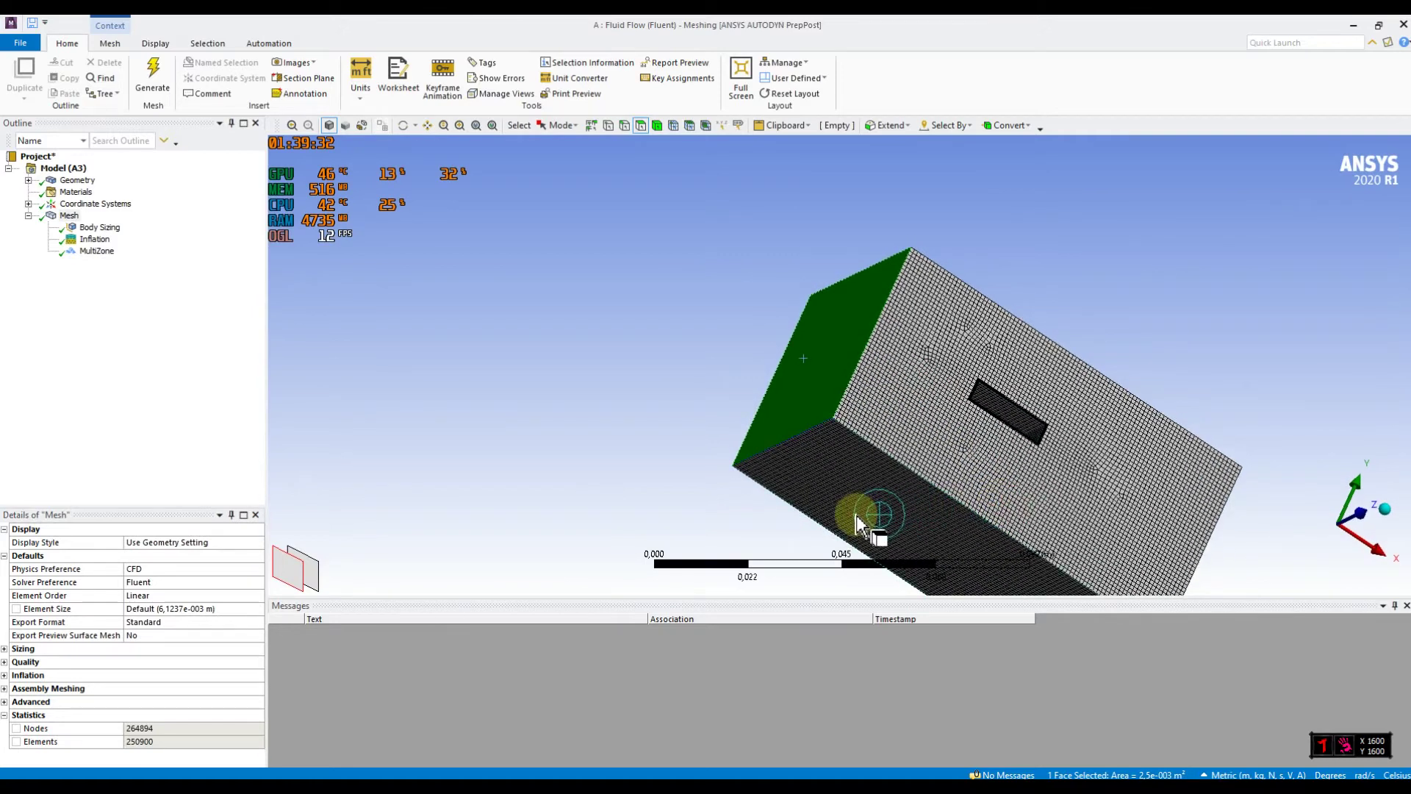
left_click(868, 516)
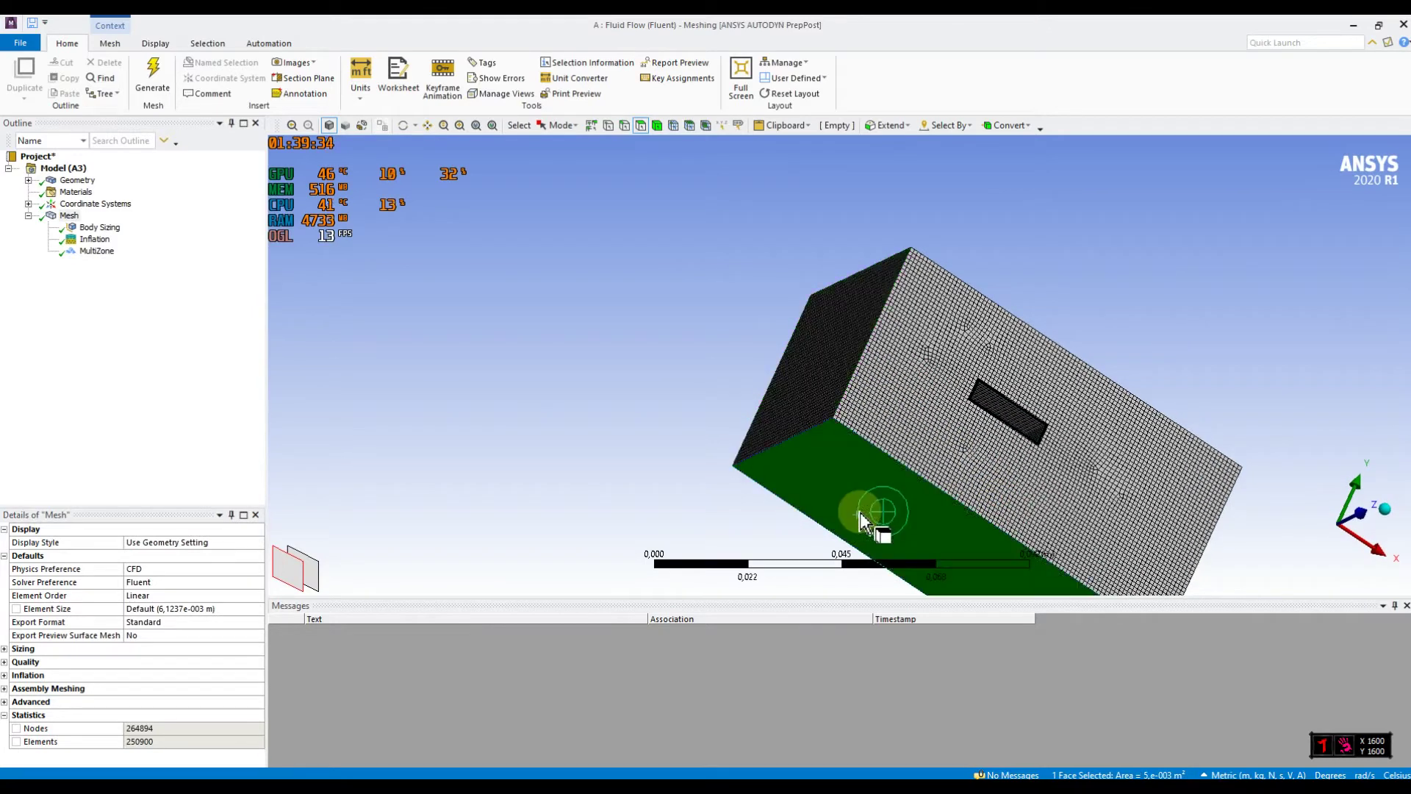
left_click(830, 383, "ctrl")
right_click(826, 378)
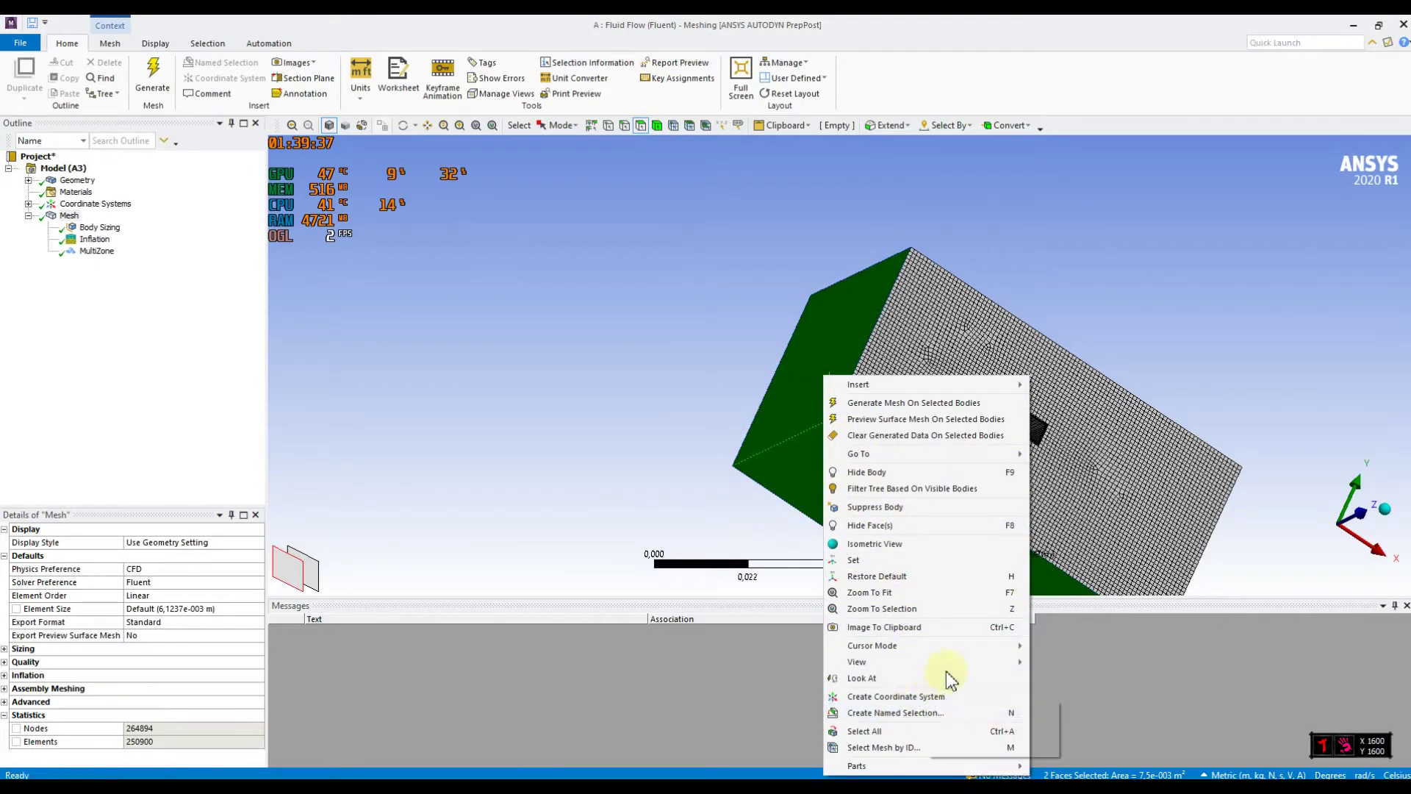
left_click(914, 712)
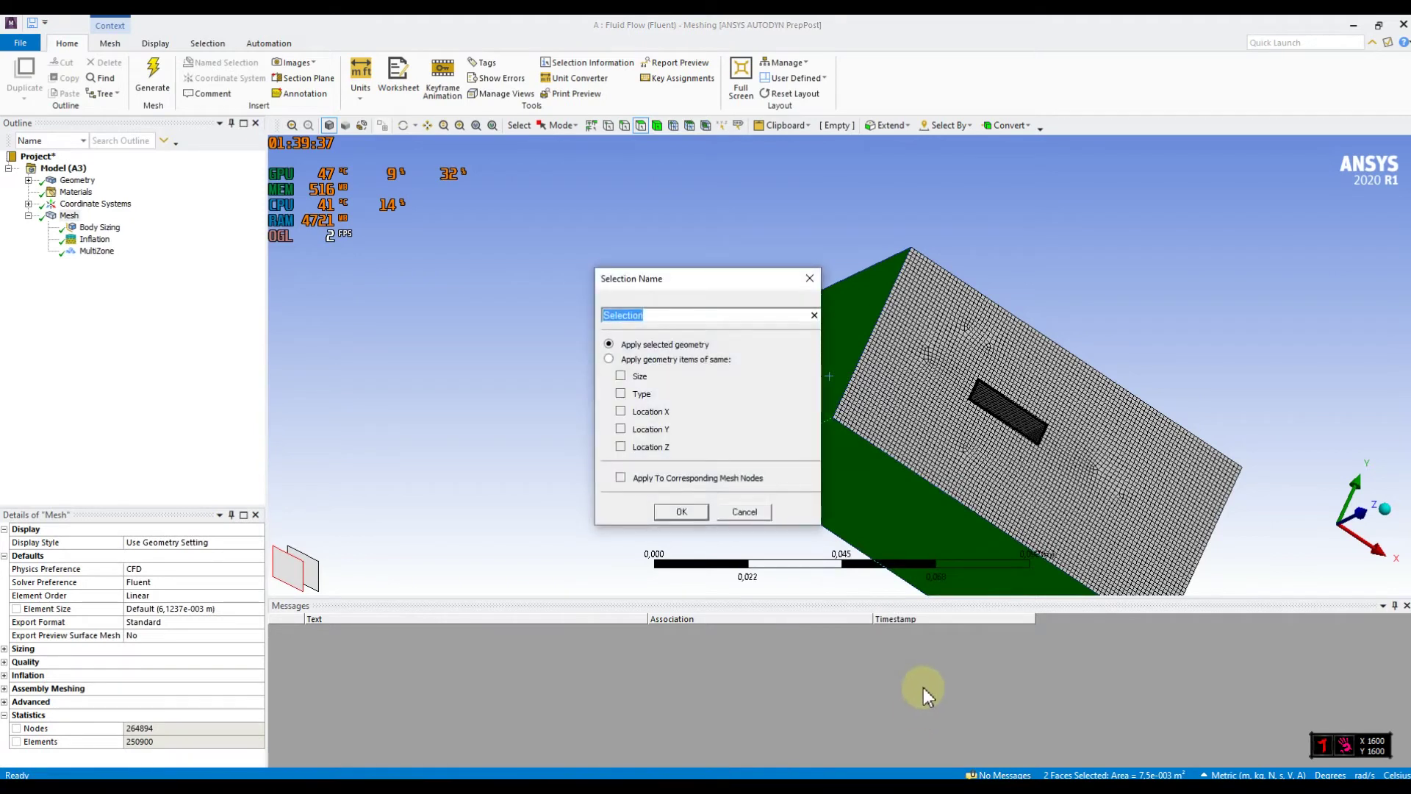
type("Inlet")
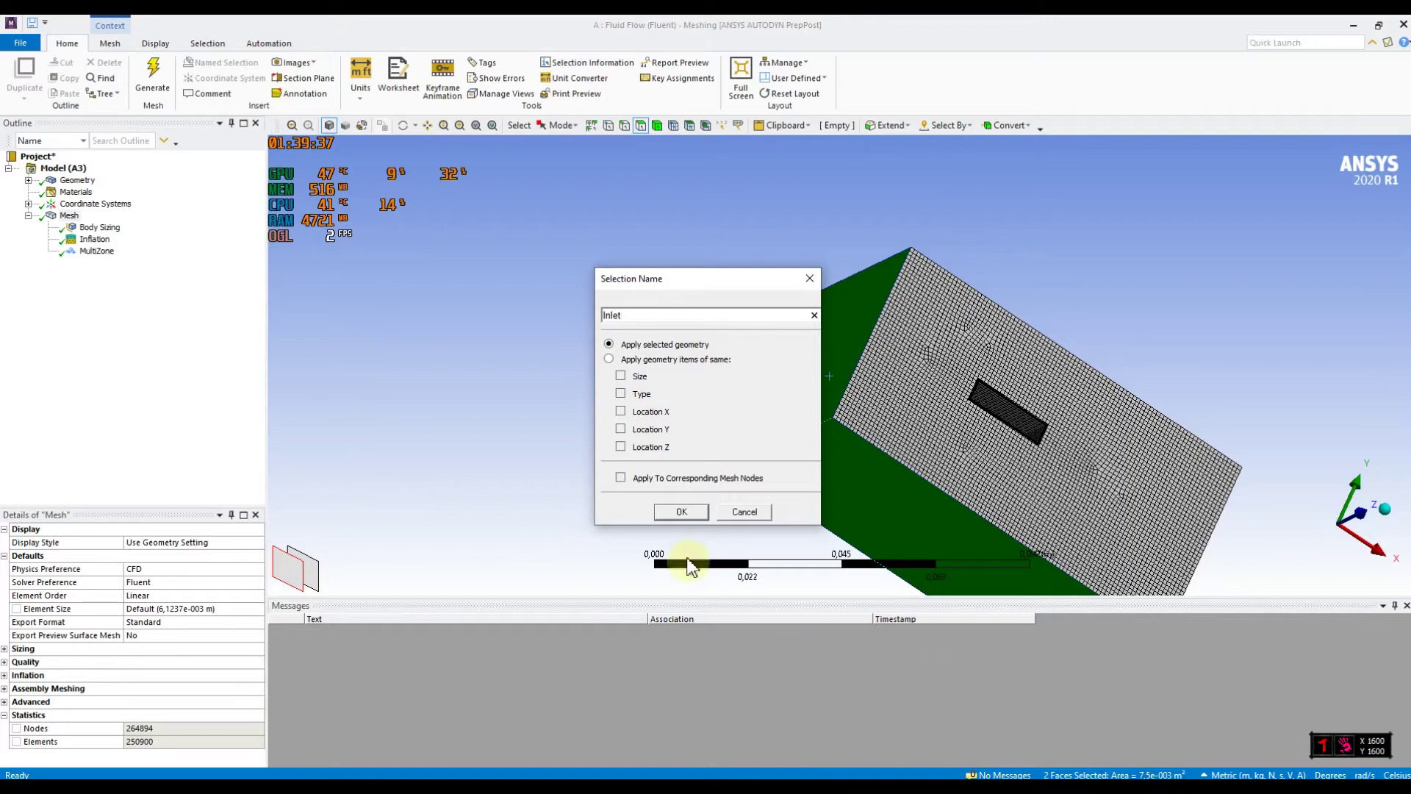
left_click(682, 512)
Step: Create a named selection called Outlet from the block's top face and its end face on the positive X side
middle_click_drag(995, 430, 1039, 315)
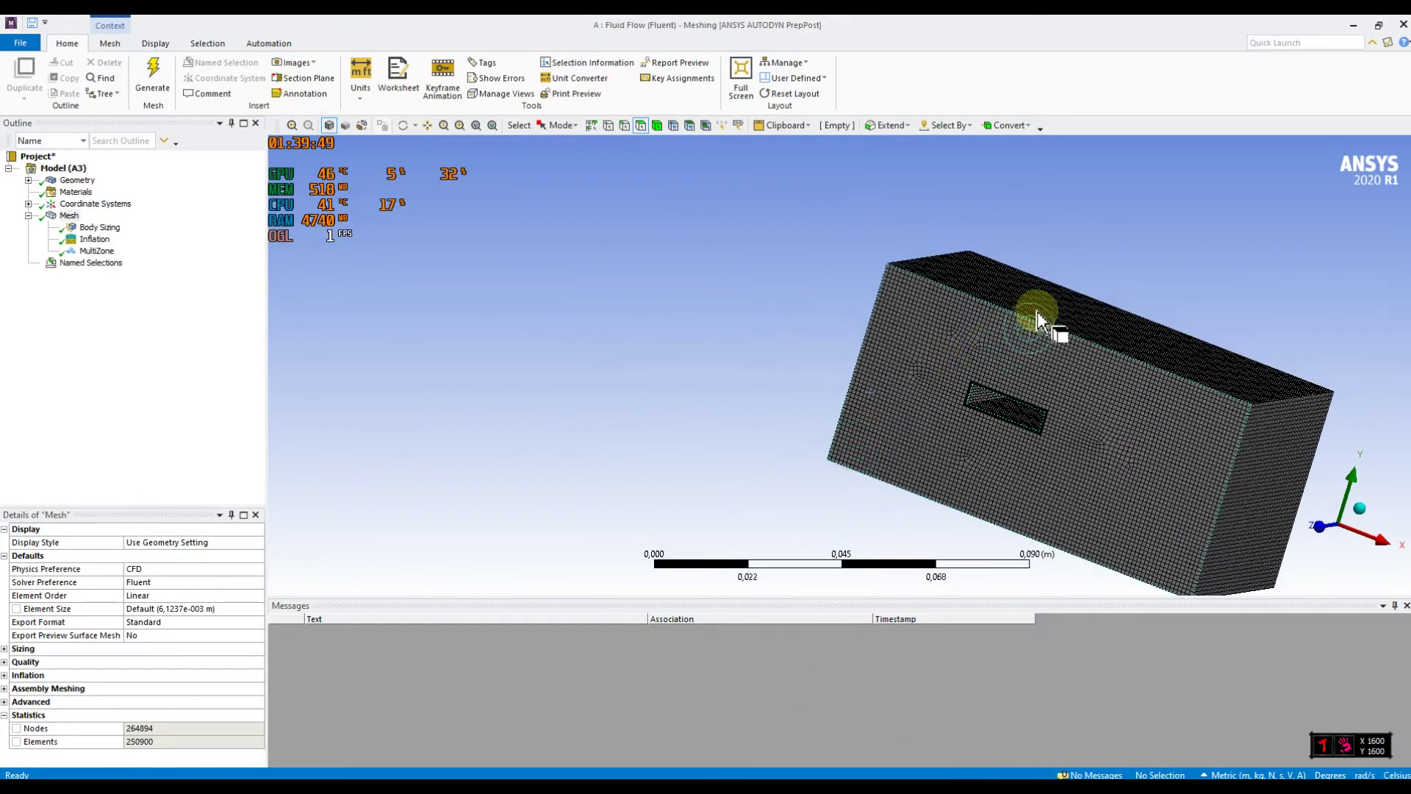
left_click(1040, 316)
middle_click_drag(1140, 419, 1116, 484)
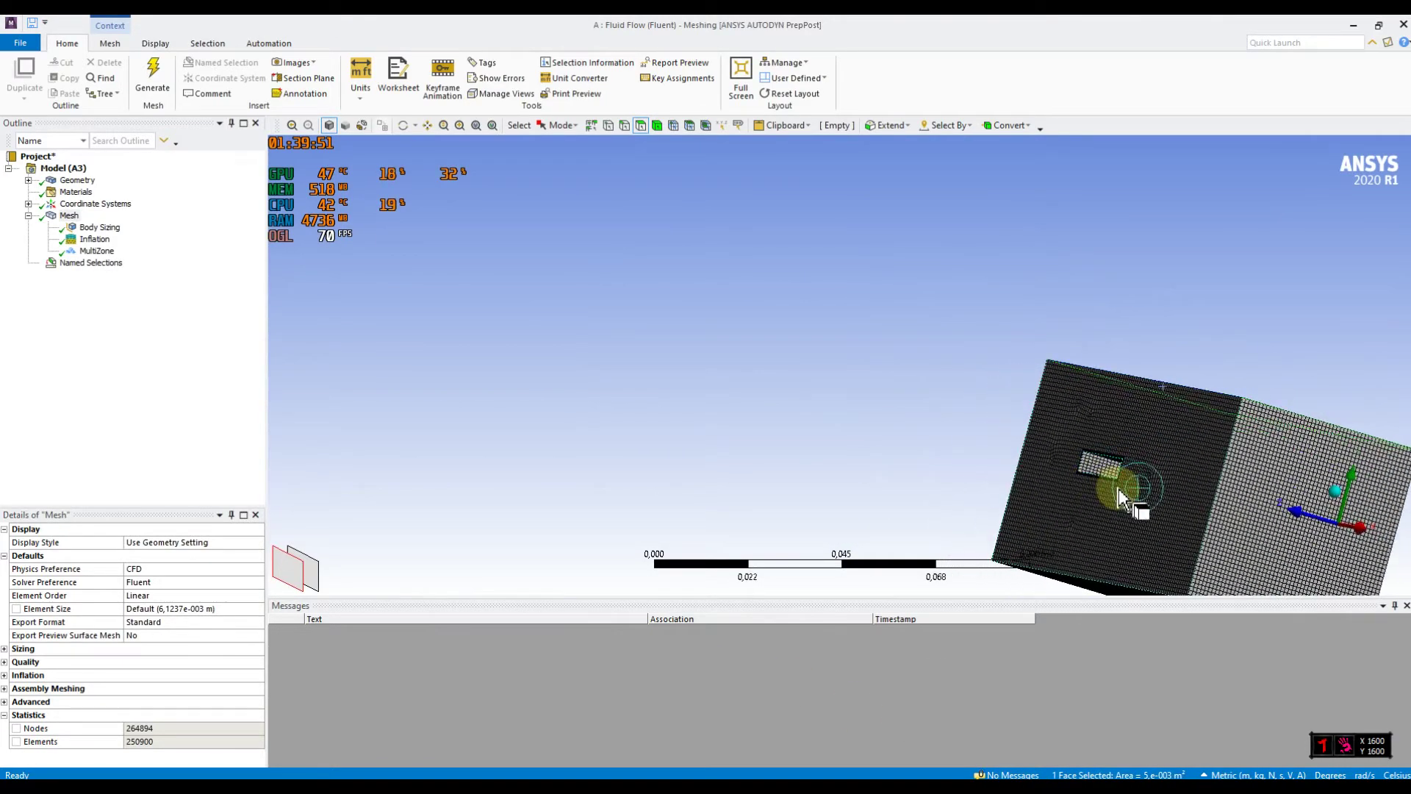
left_click(1289, 522, "ctrl")
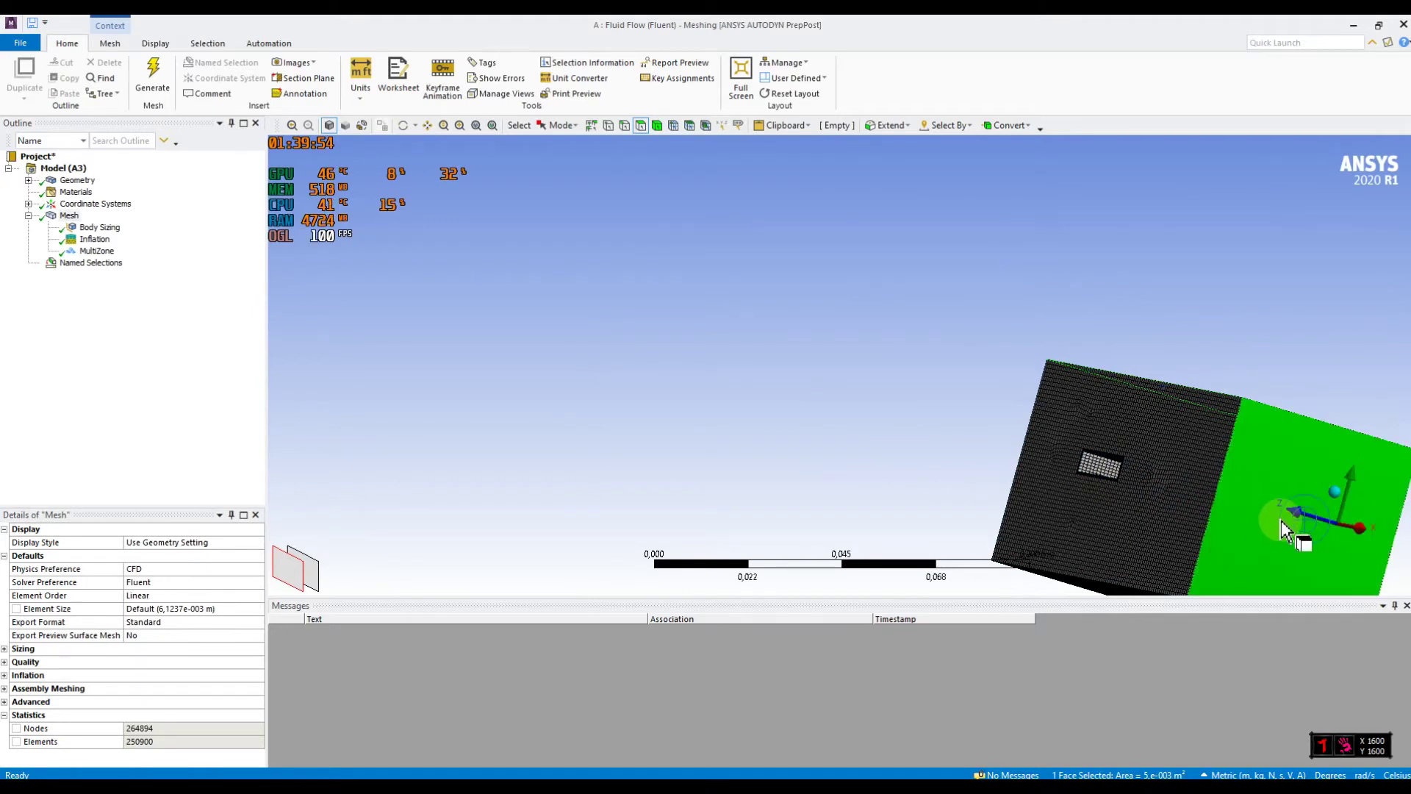
right_click(1286, 548)
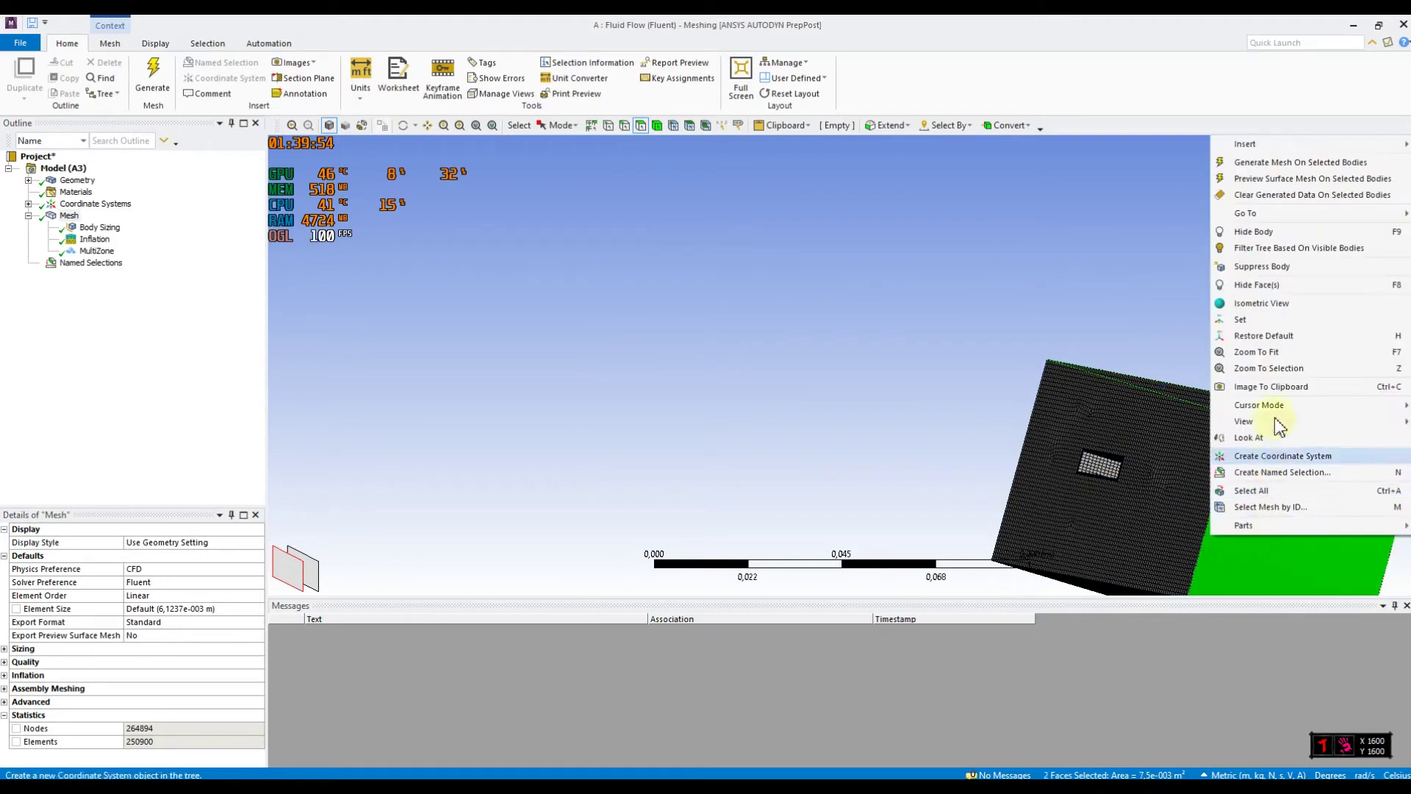
left_click(1272, 472)
type("Outlet")
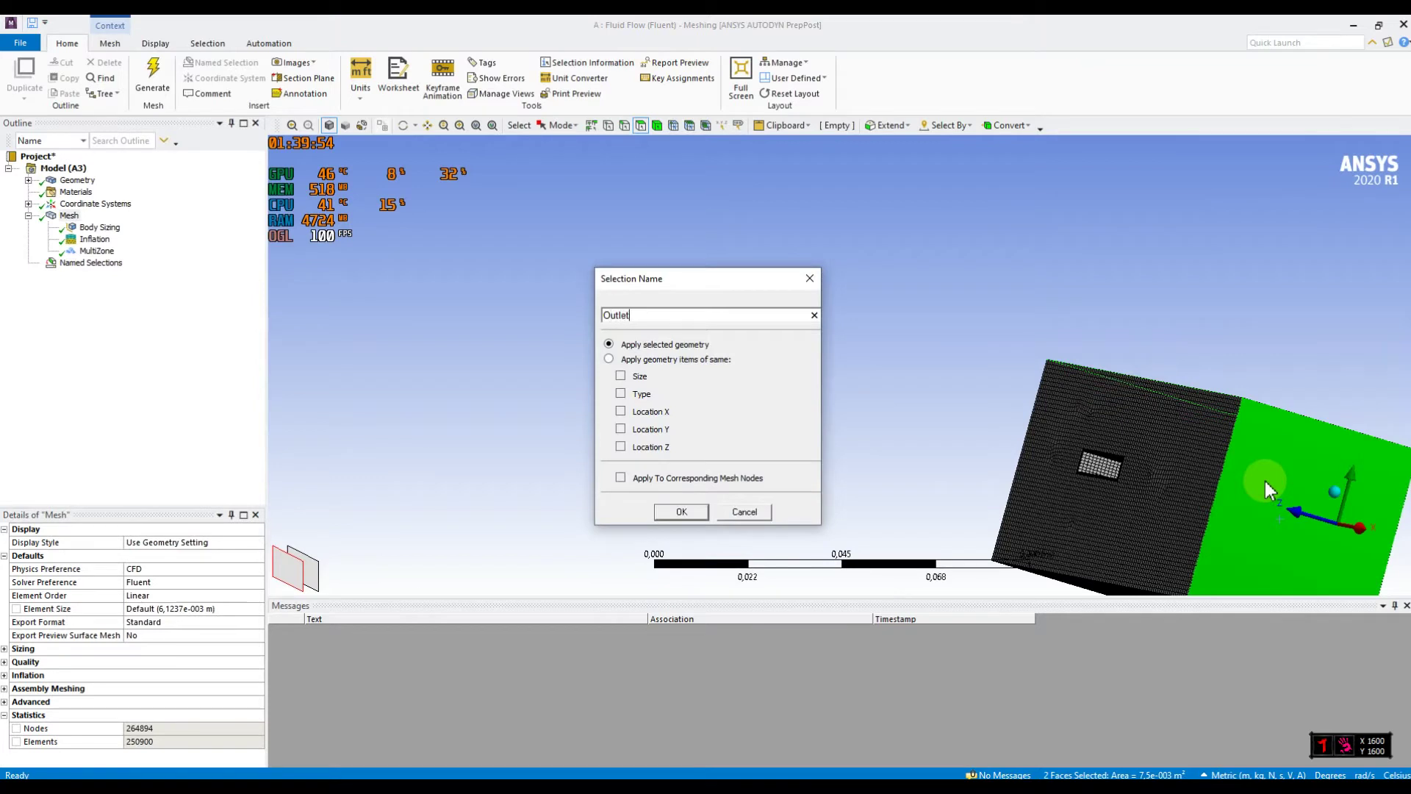
key("Return")
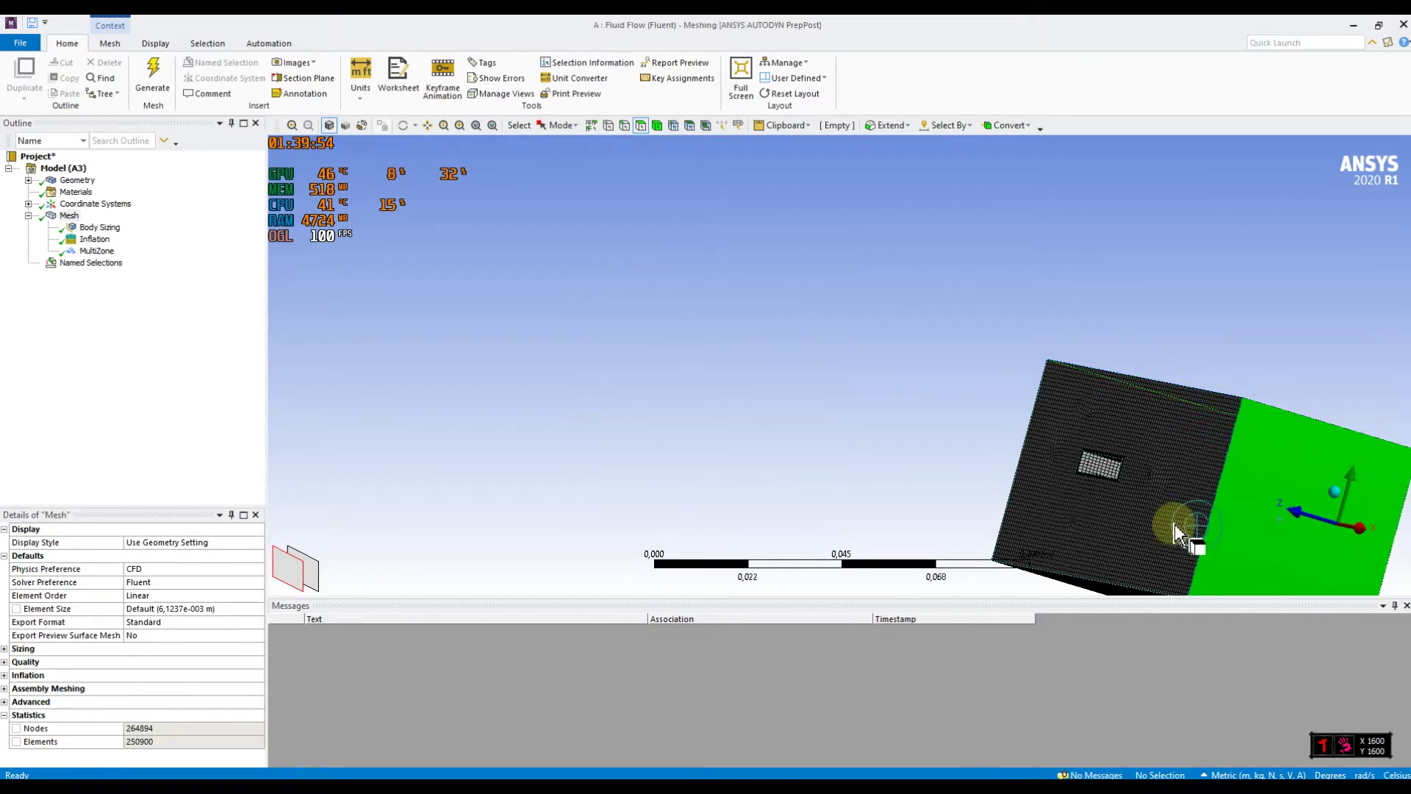
Step: Create a named selection called symmetry from the block's two opposite side faces that contain the ends of the opening
middle_click_drag(1172, 513, 1228, 487)
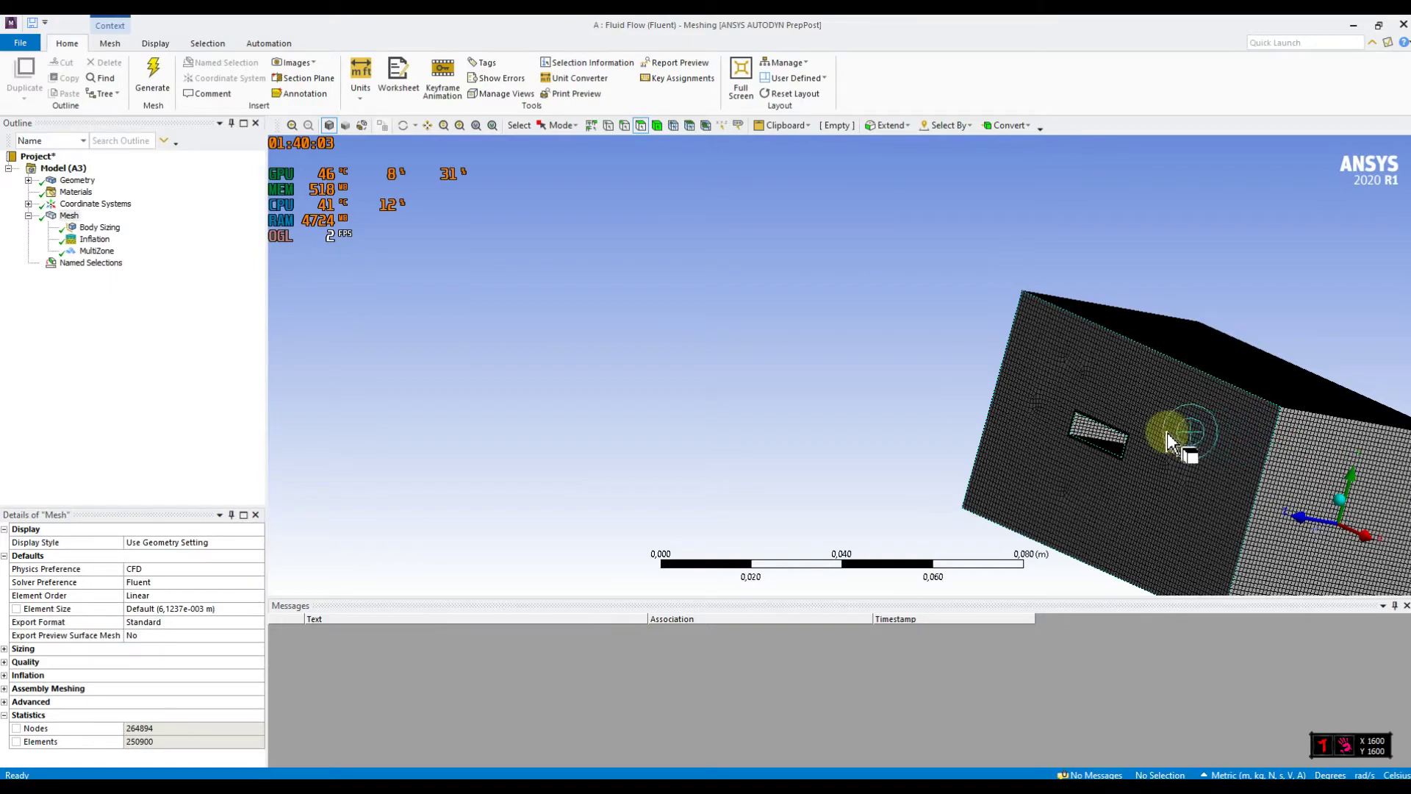
left_click(1159, 413)
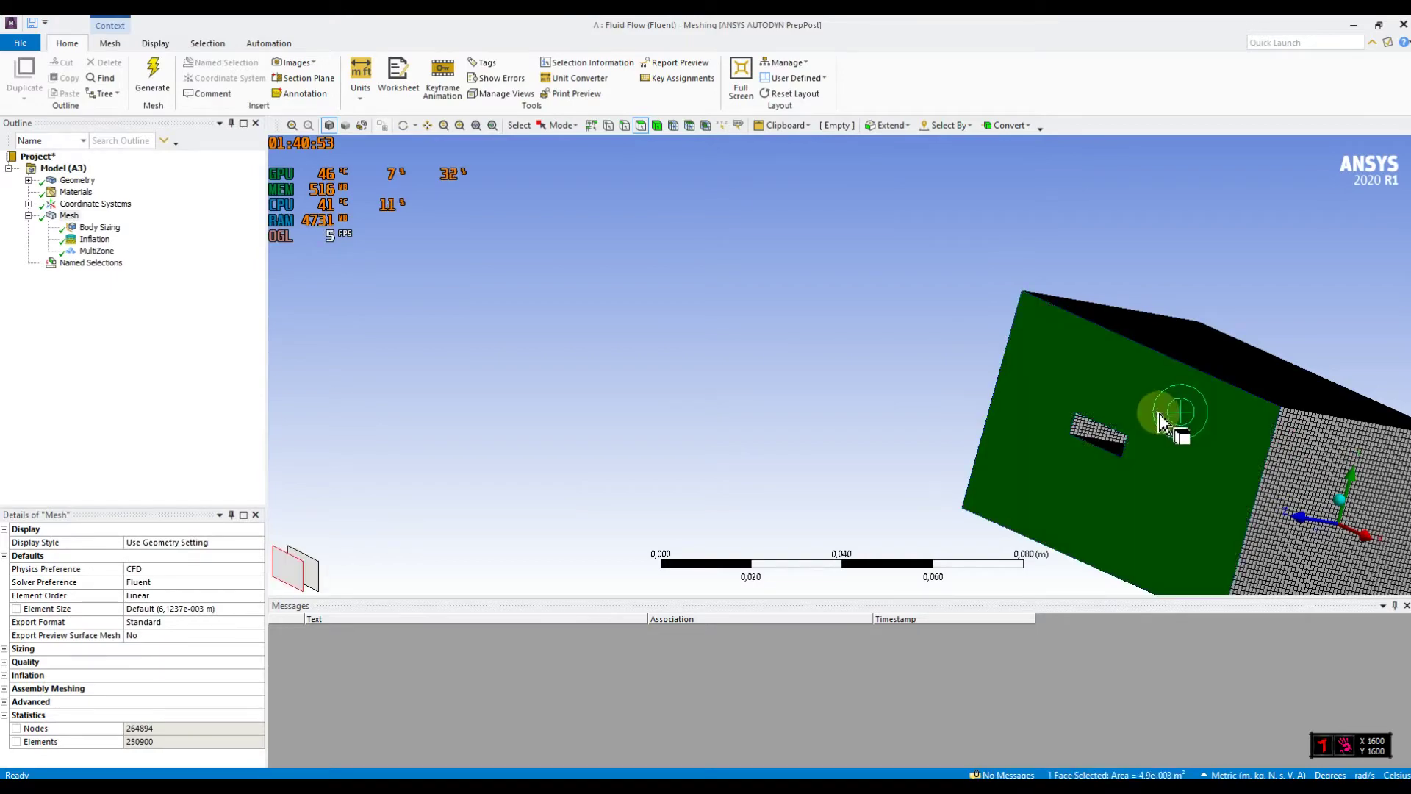
middle_click_drag(1213, 431, 875, 416)
left_click(1255, 404, "ctrl")
right_click(1254, 401)
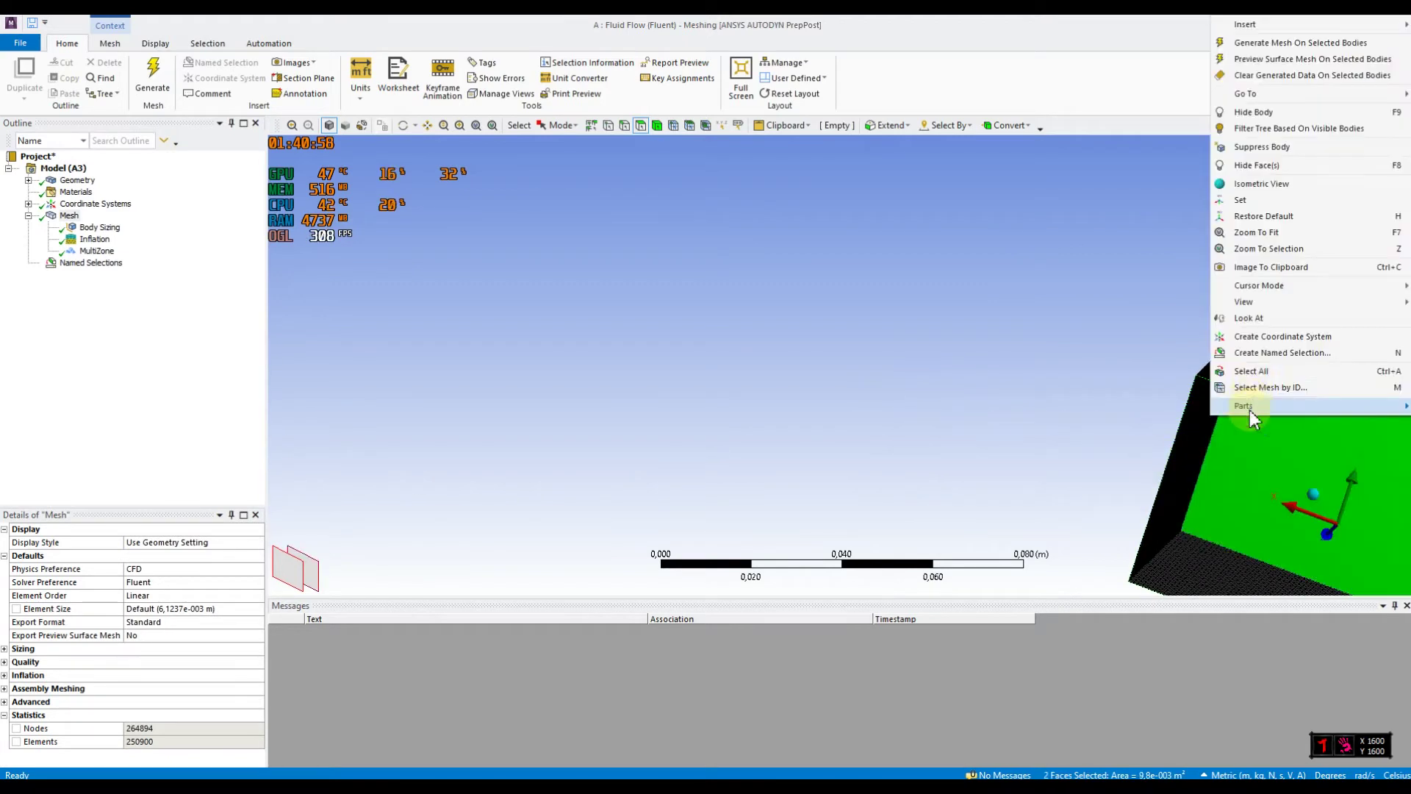
left_click(1250, 351)
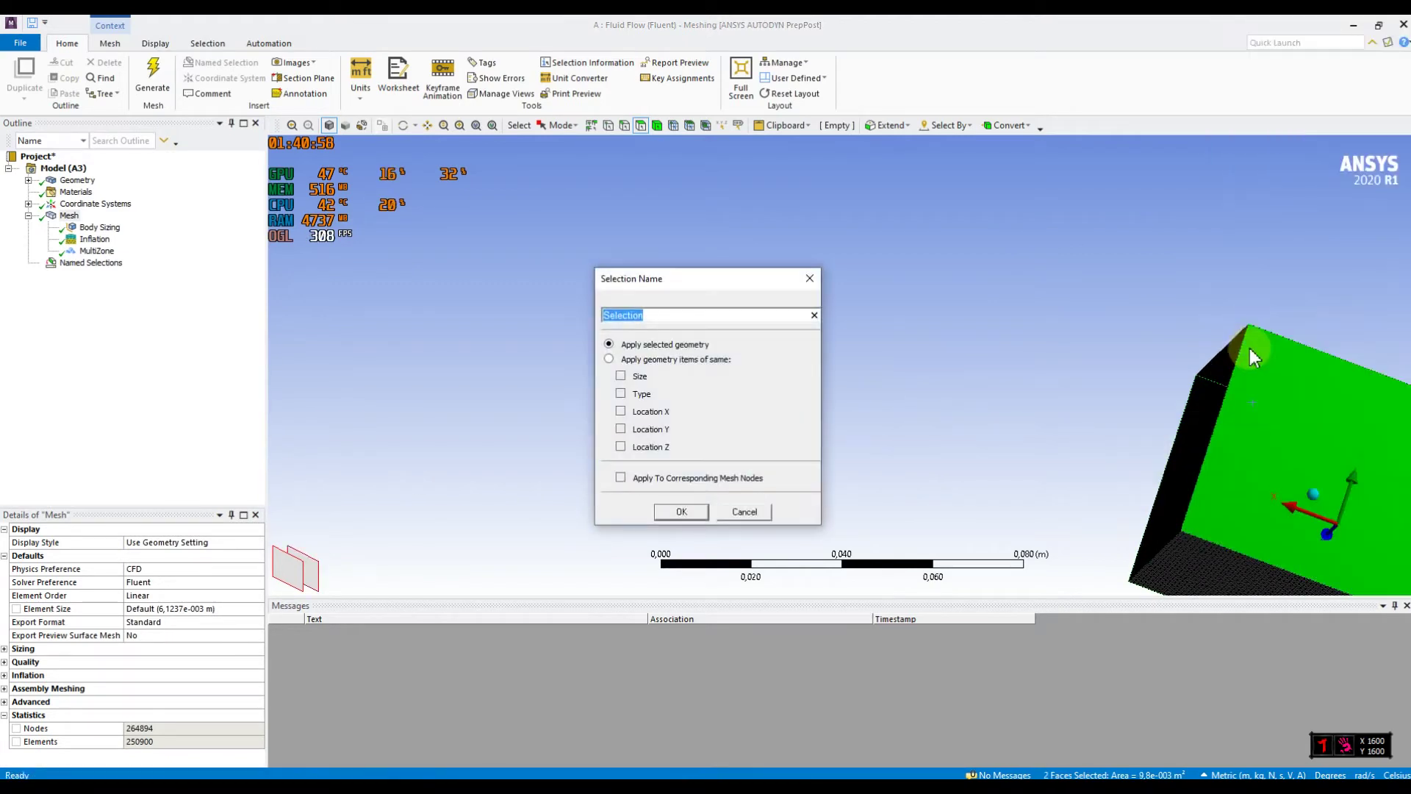
type("symmetry")
left_click(702, 511)
left_click(918, 415)
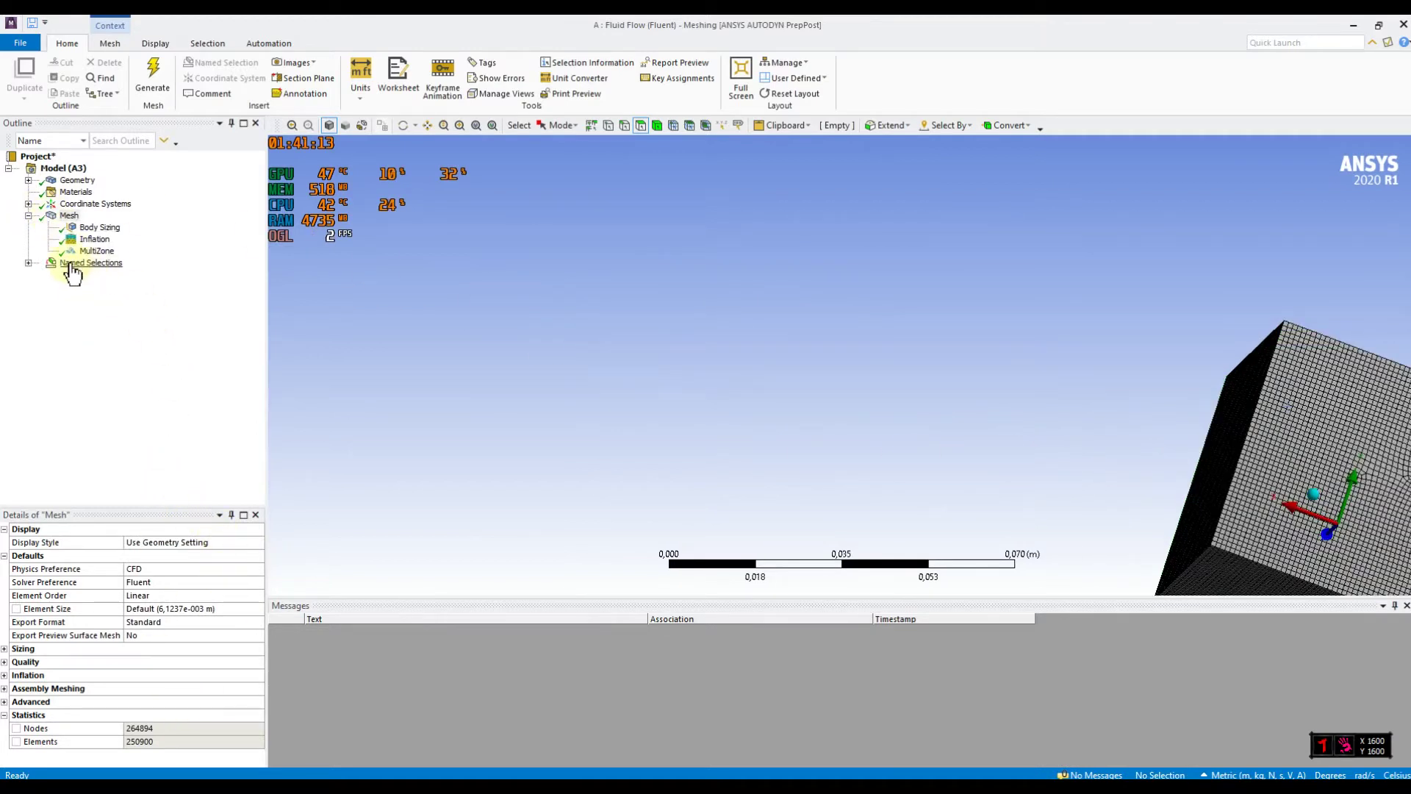
Step: Review the faces assigned to the Inlet, Outlet and symmetry named selections, inspecting the block from several sides
left_click(28, 263)
left_click(102, 276)
middle_click_drag(1021, 520, 451, 318)
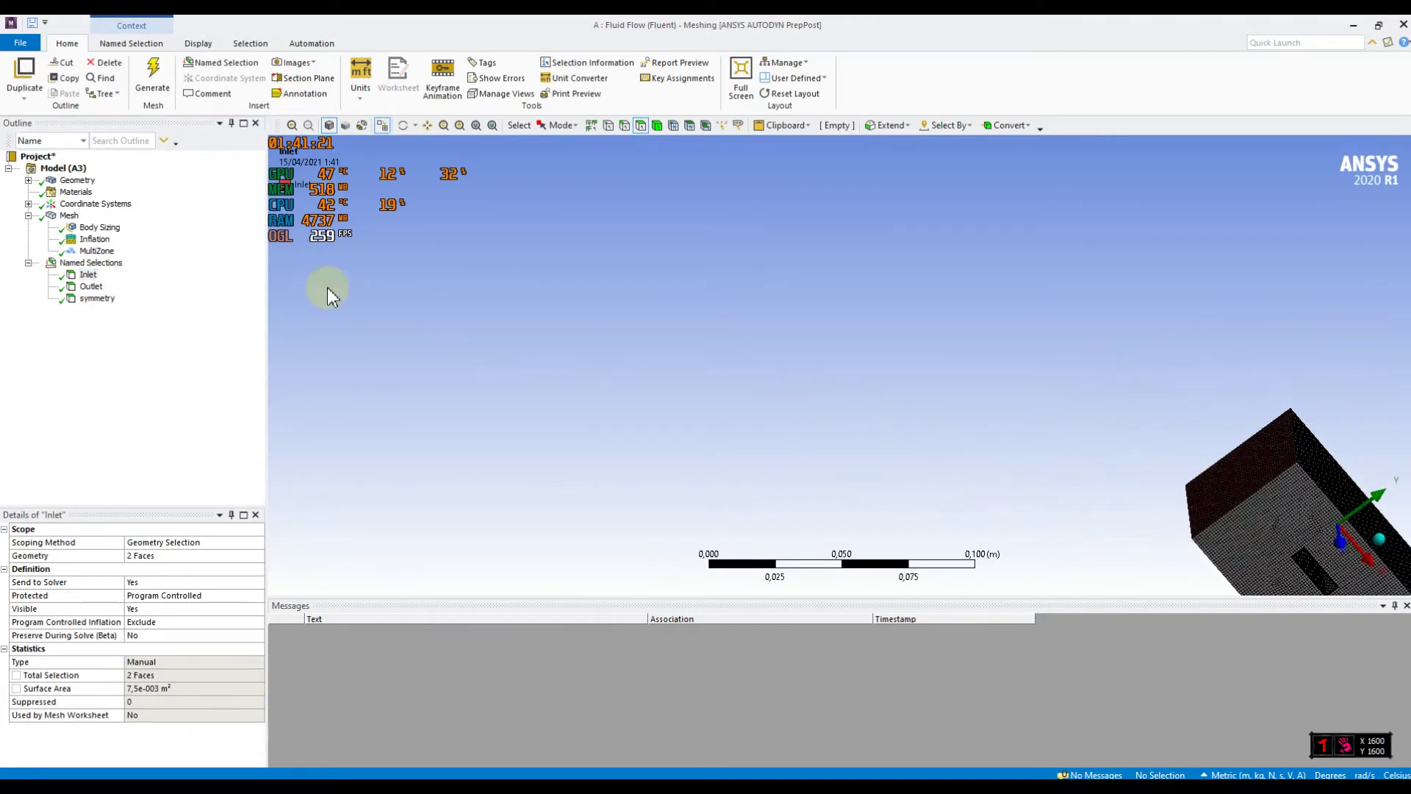
left_click(69, 216)
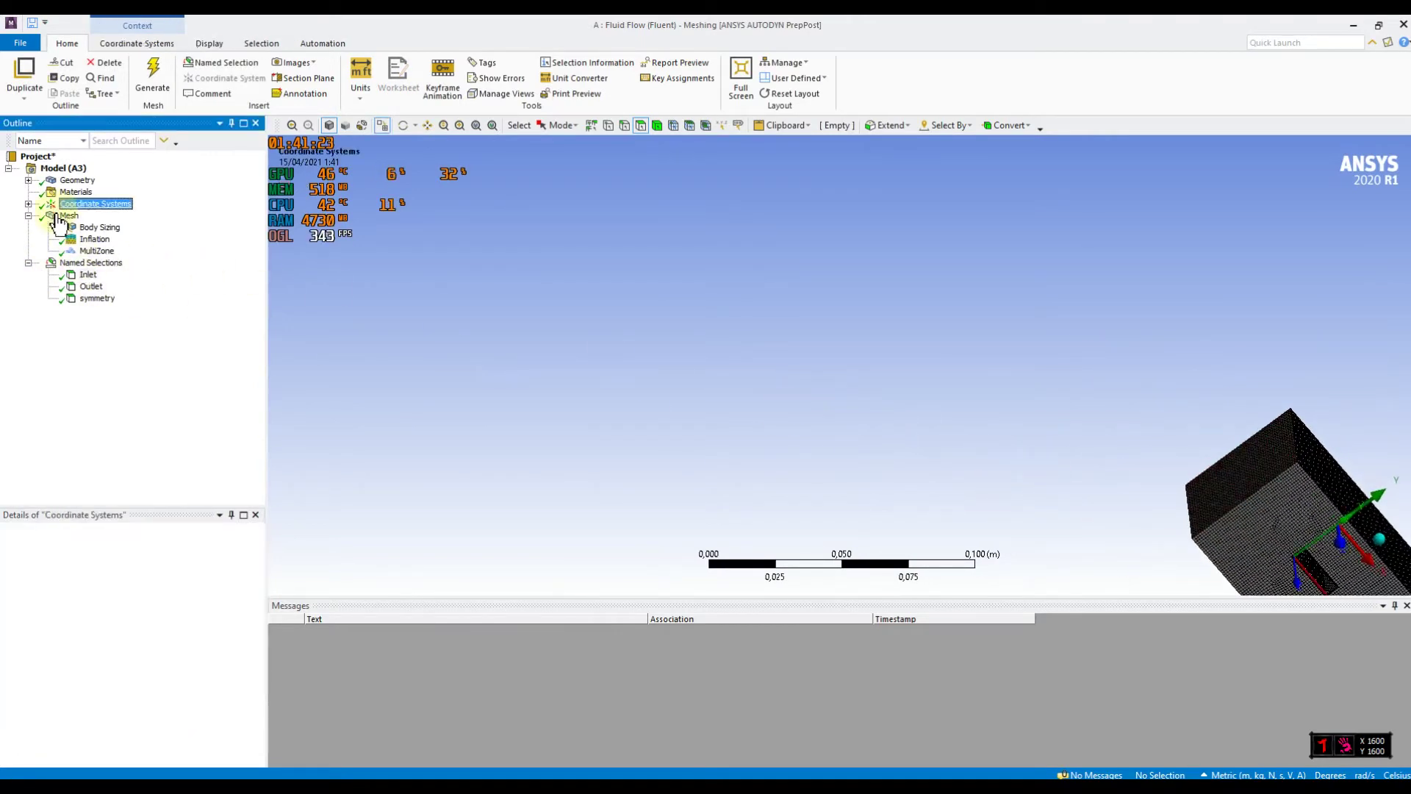
left_click(89, 287)
scroll(1295, 450, "down", 2)
middle_click_drag(1300, 451, 904, 466)
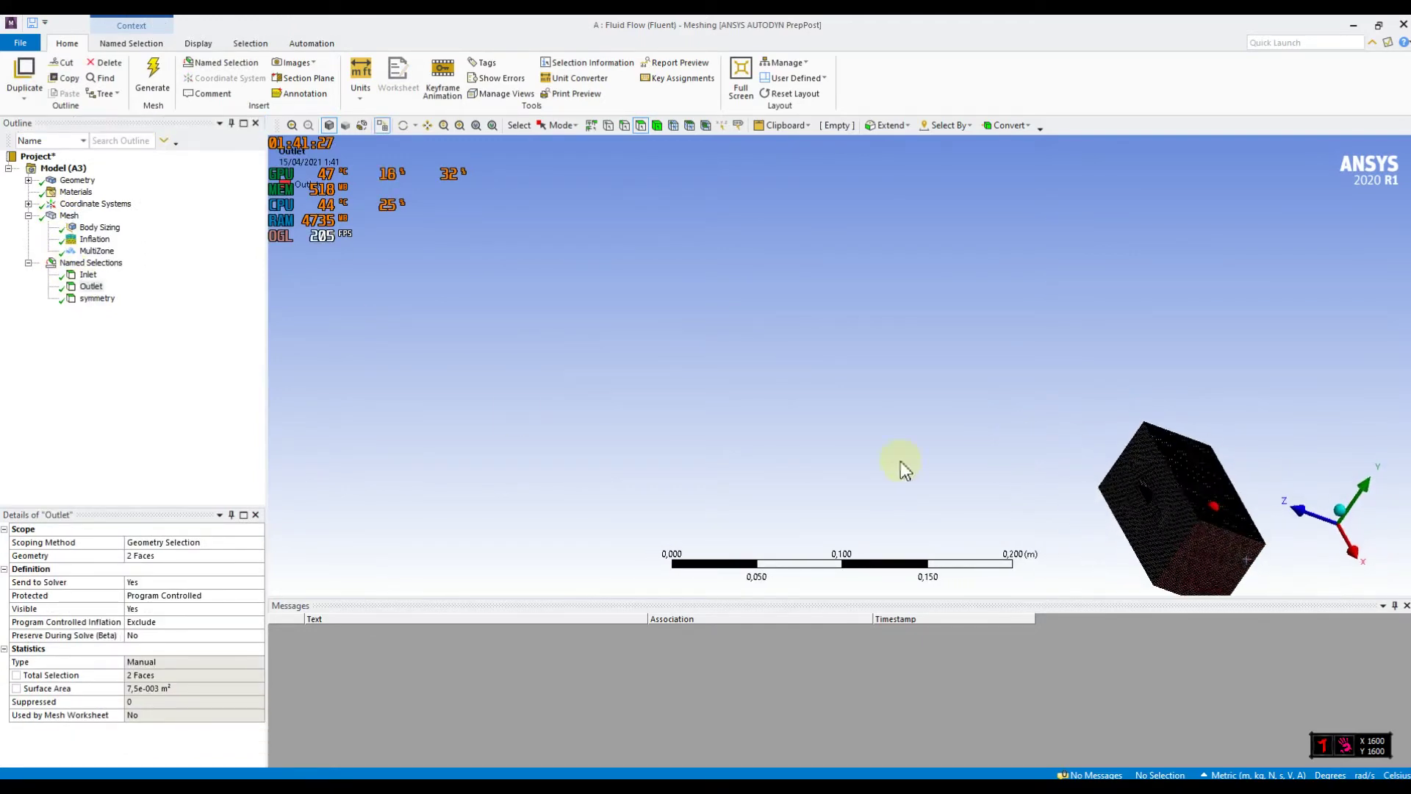
left_click(83, 299)
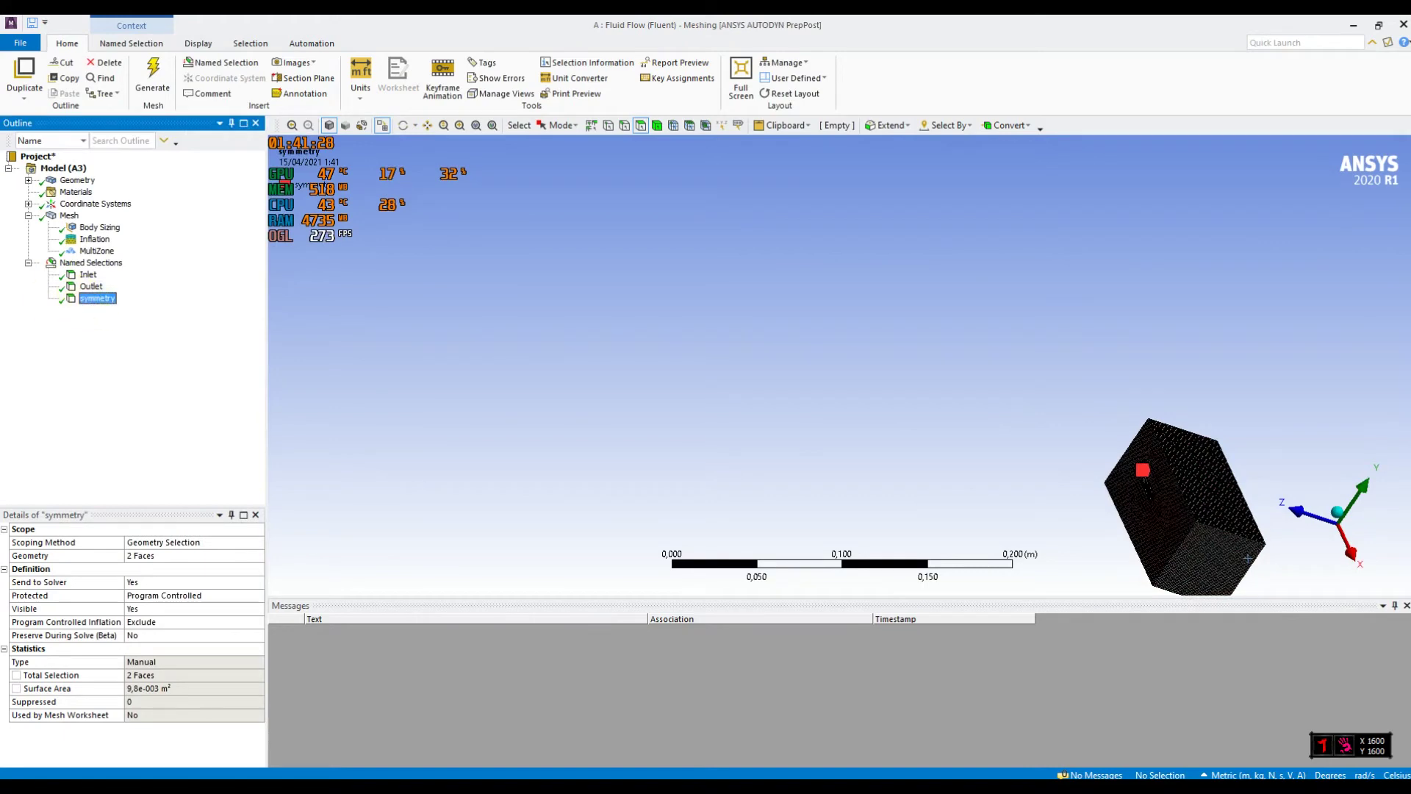
middle_click_drag(1247, 559, 1247, 559)
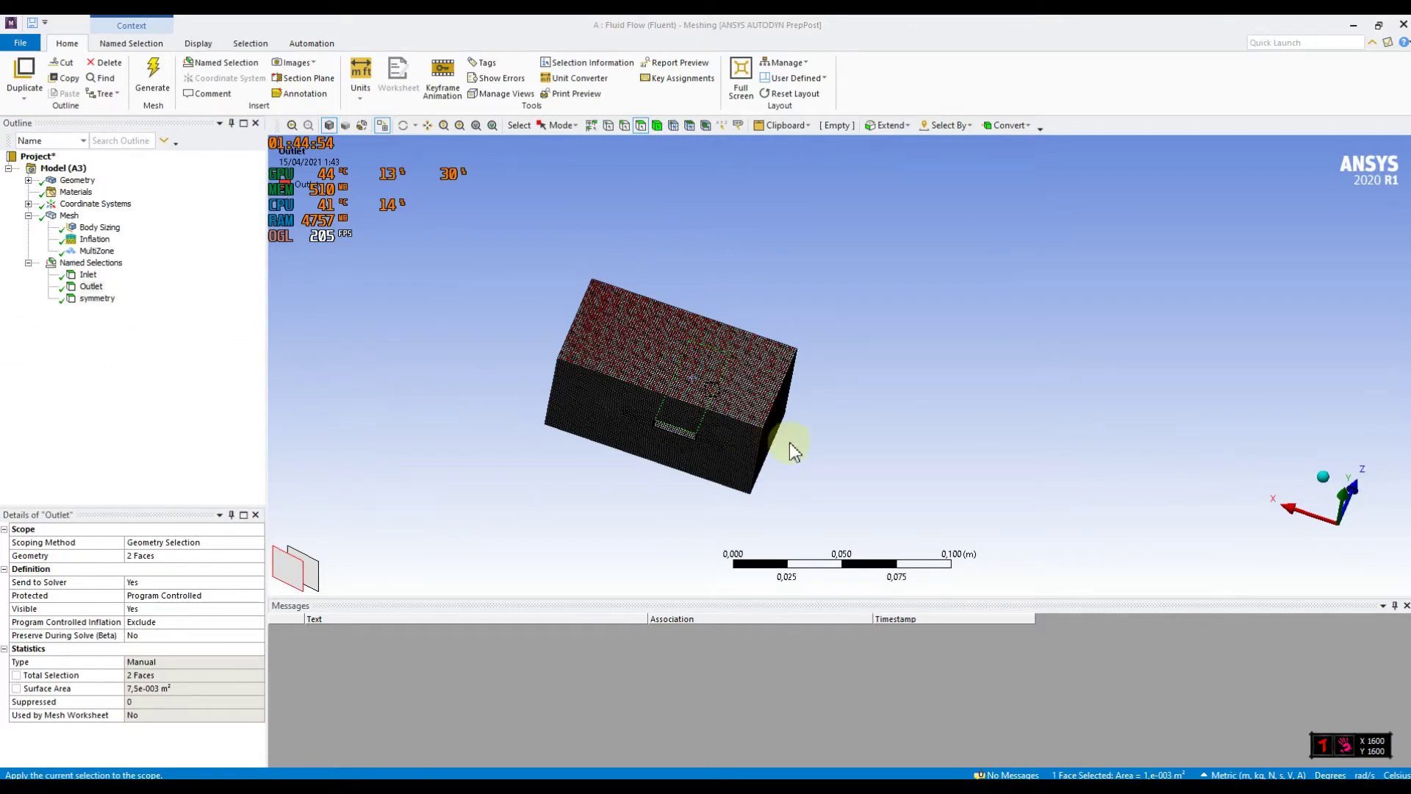
Step: Create a named selection called Object from the four inner wall faces of the rectangular opening
middle_click_drag(727, 440, 698, 474)
scroll(698, 474, "down", 1)
scroll(697, 469, "up", 2)
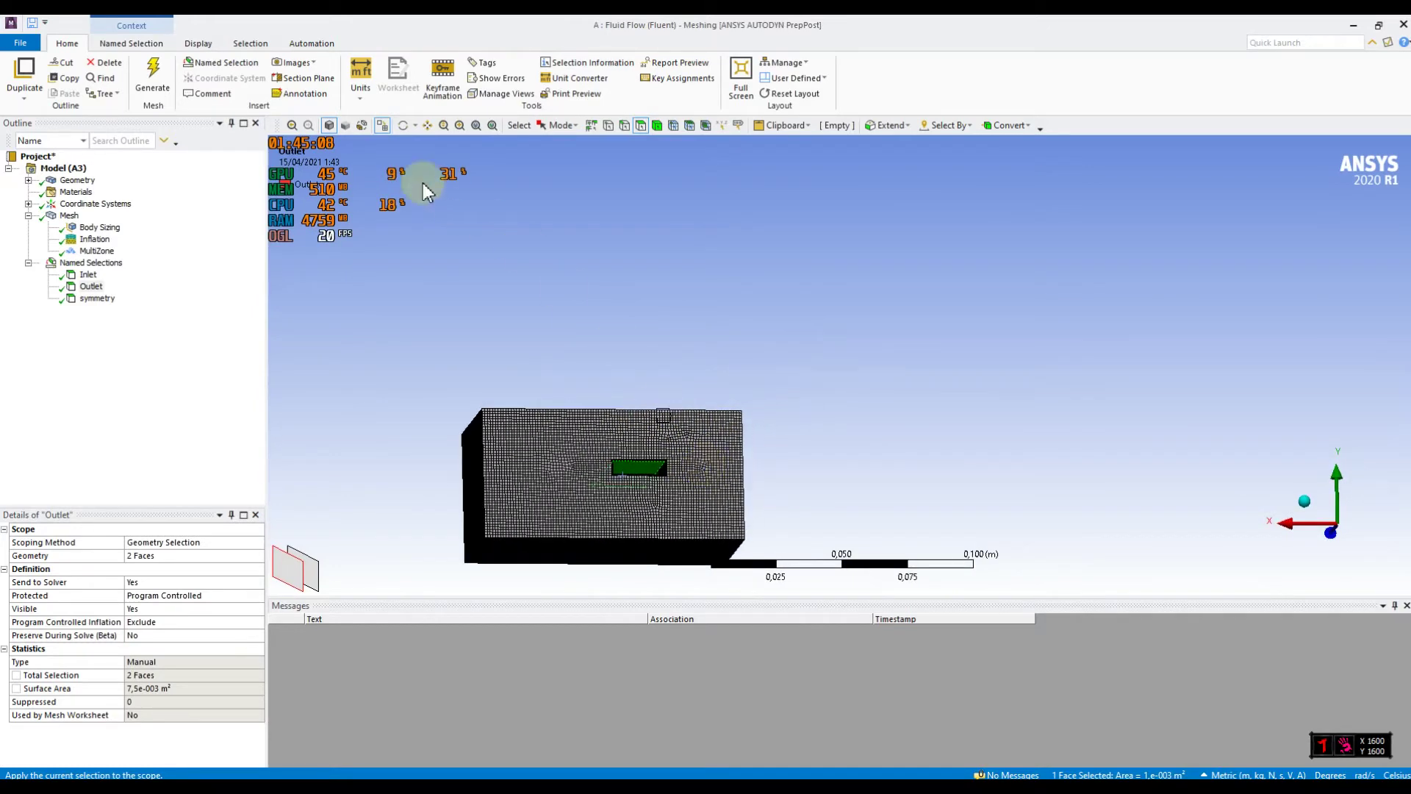
left_click(460, 125)
left_click_drag(568, 435, 710, 504)
mouse_move(819, 409)
middle_mouse_down()
mouse_move(825, 448)
mouse_move(820, 417)
middle_mouse_up()
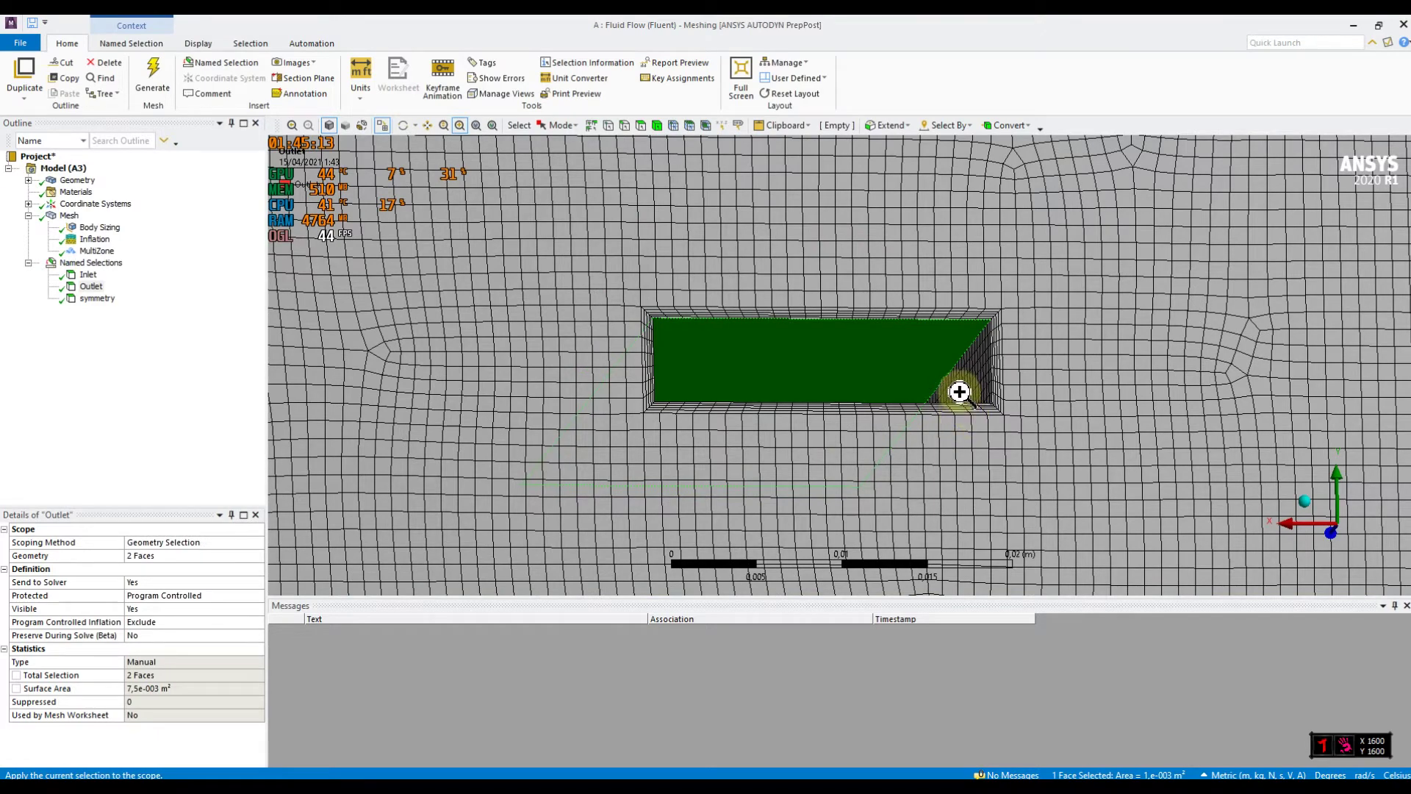
left_click(641, 125)
left_click(963, 381, "ctrl")
middle_click_drag(886, 477, 735, 389)
left_click(686, 378, "ctrl")
right_click(733, 381)
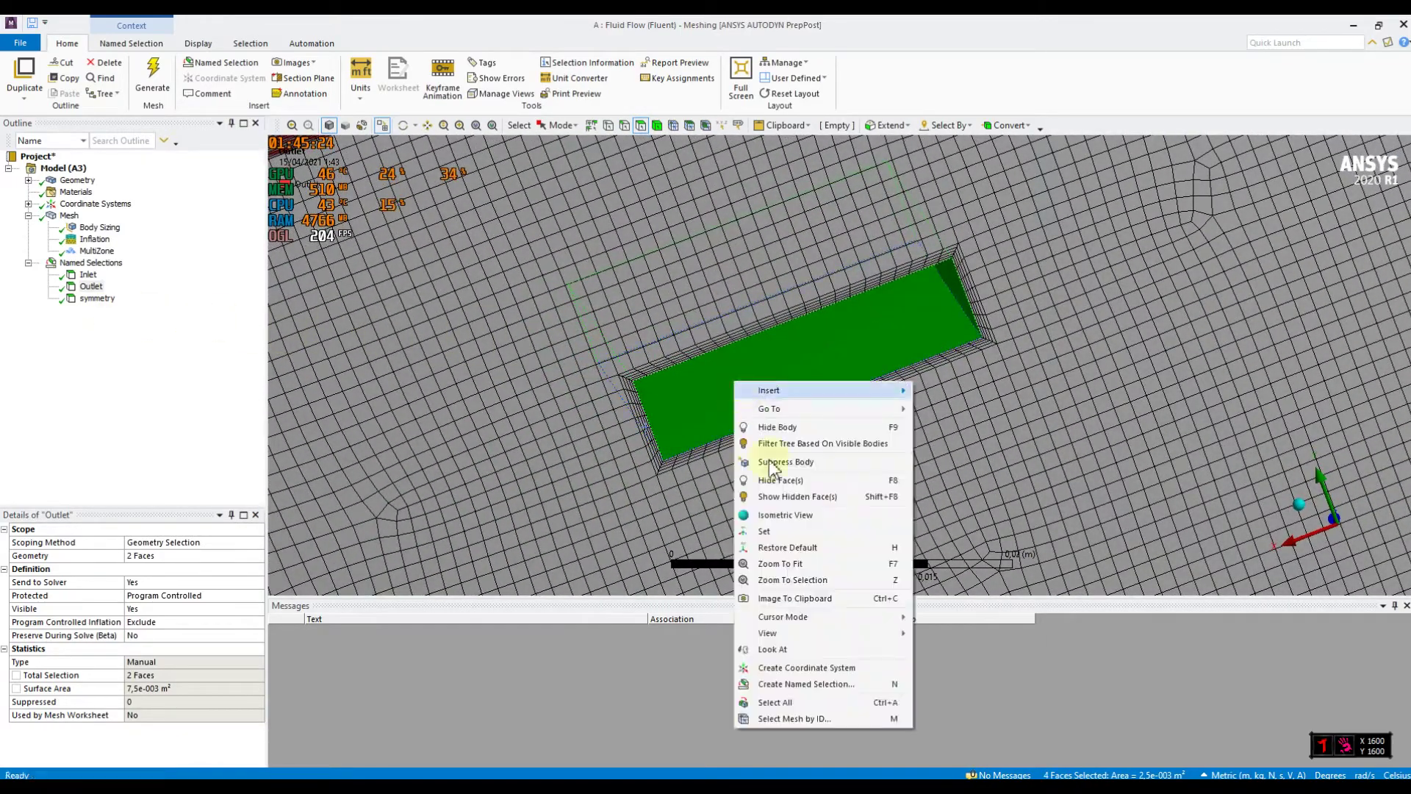
left_click(797, 681)
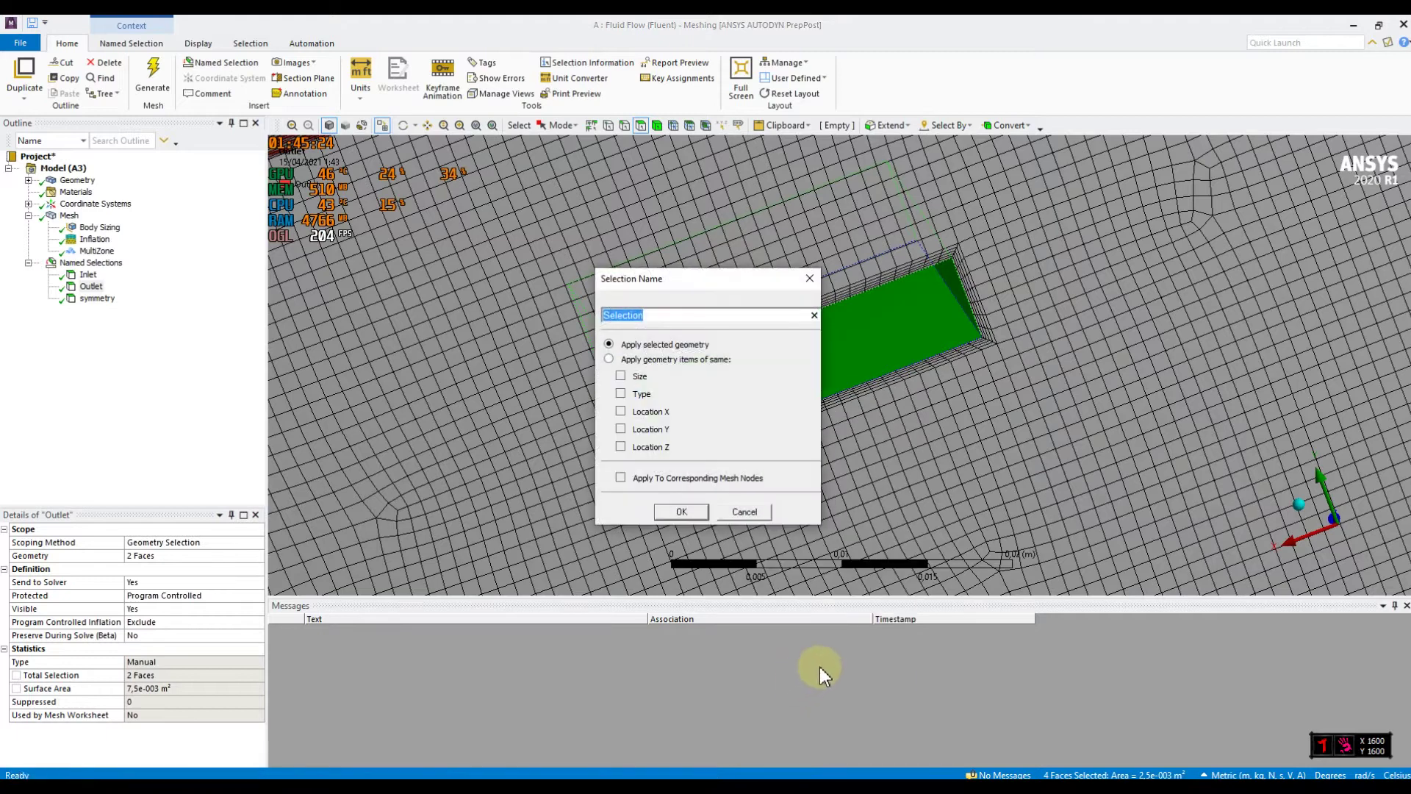
type("Object")
left_click(681, 513)
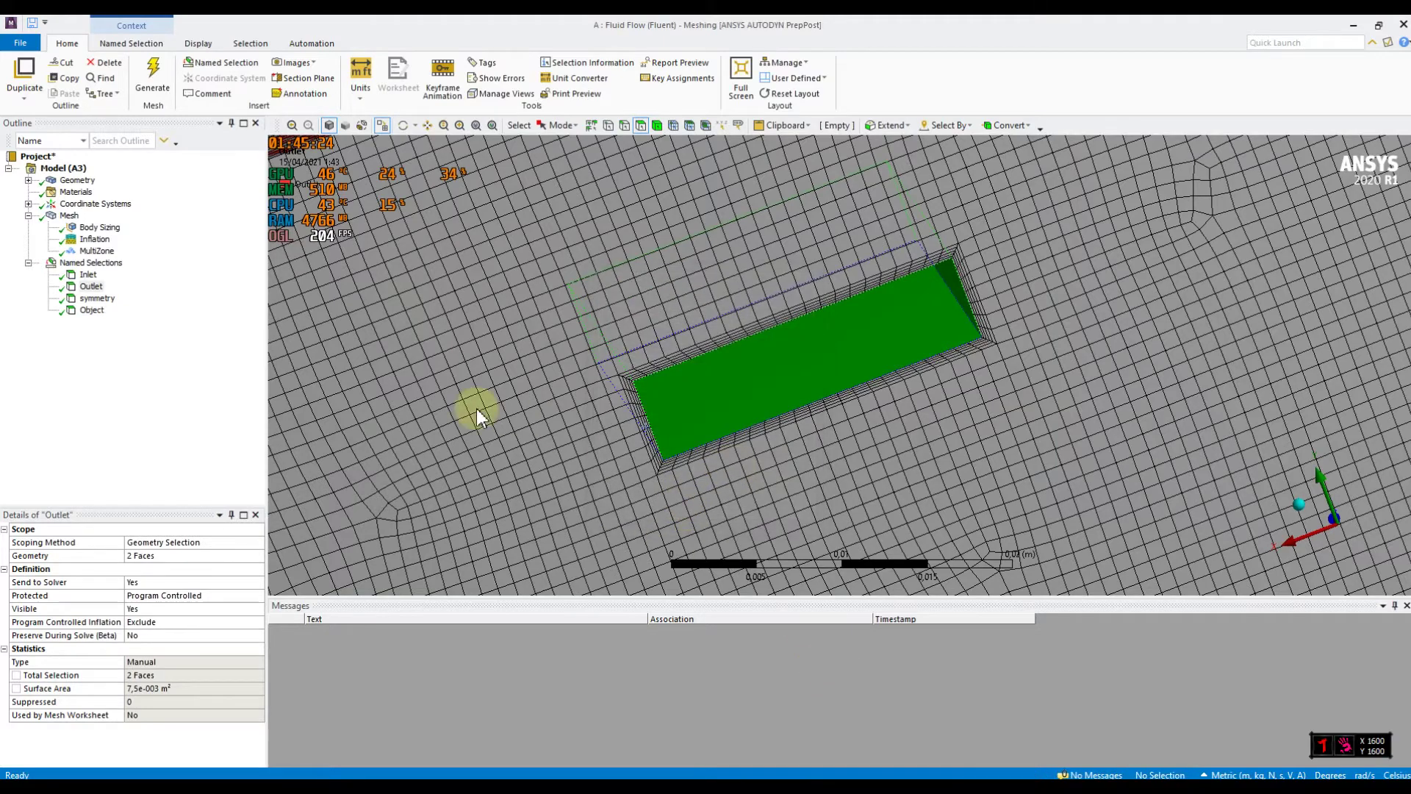
Step: Examine the Object named selection on the inner walls of the opening from several angles
left_click(73, 266)
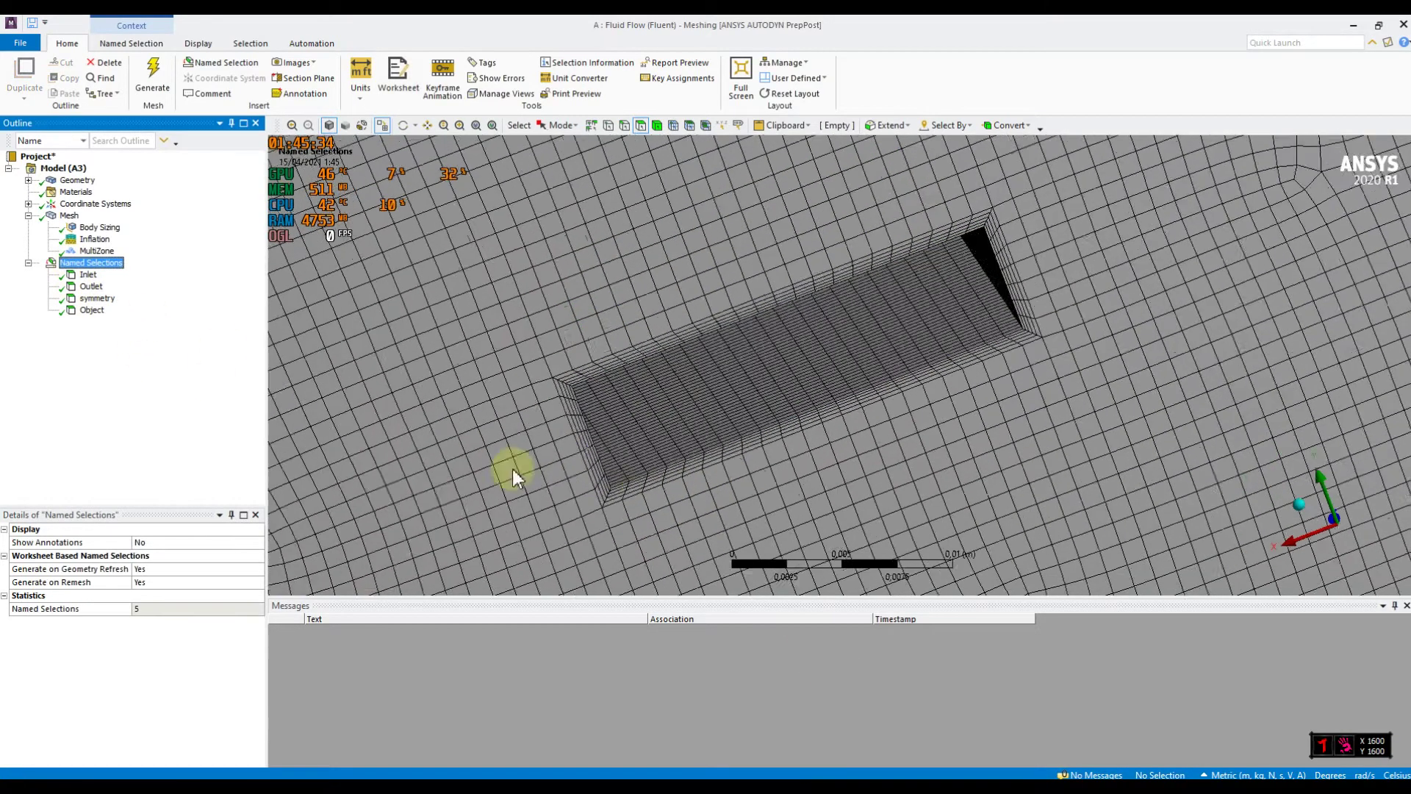
left_click(91, 311)
middle_click_drag(797, 529, 726, 479)
middle_click_drag(675, 502, 812, 450)
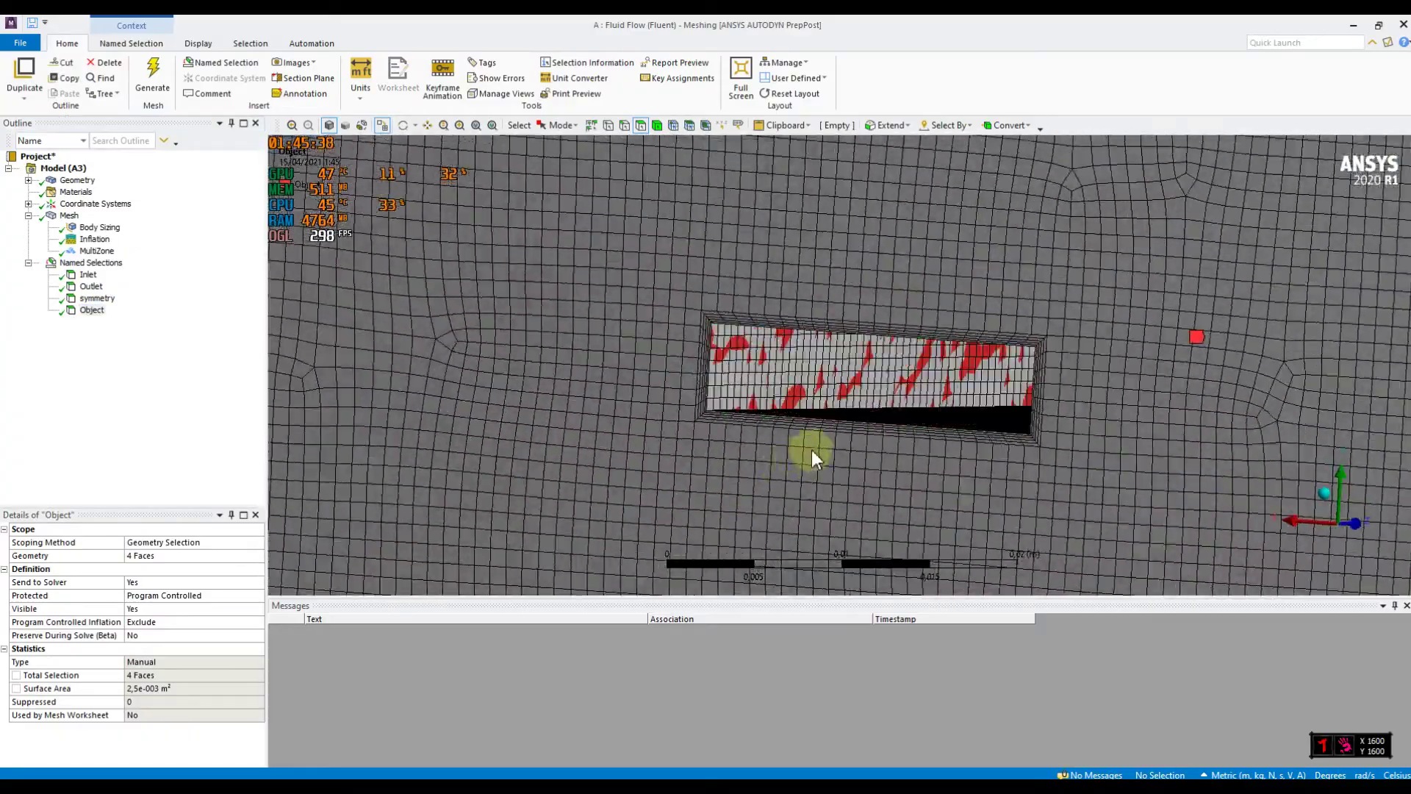
middle_click_drag(1004, 433, 1039, 482)
scroll(1039, 450, "up", 3)
scroll(918, 387, "down", 10)
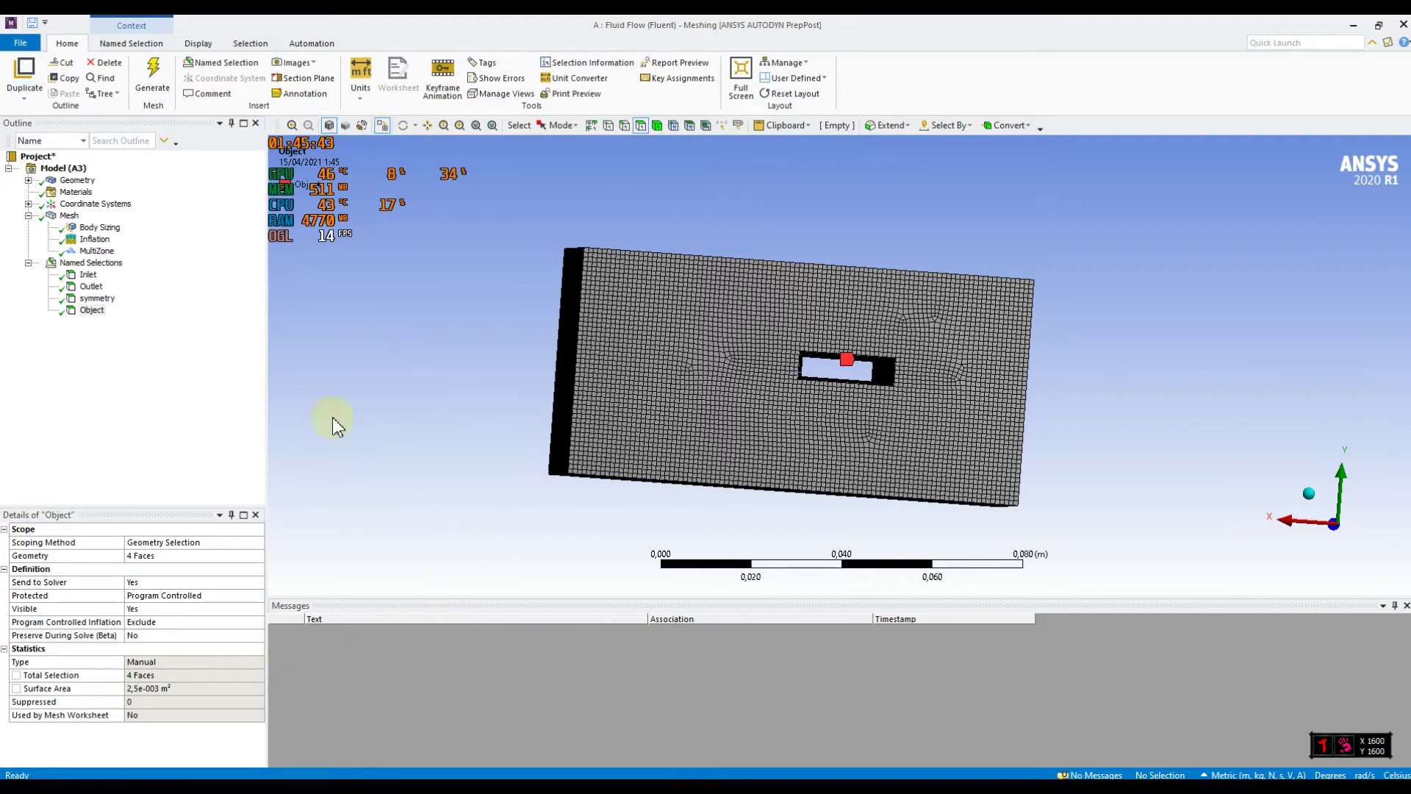
Step: Show the block's plain mesh and close the meshing editor to return to the Workbench project
left_click(68, 215)
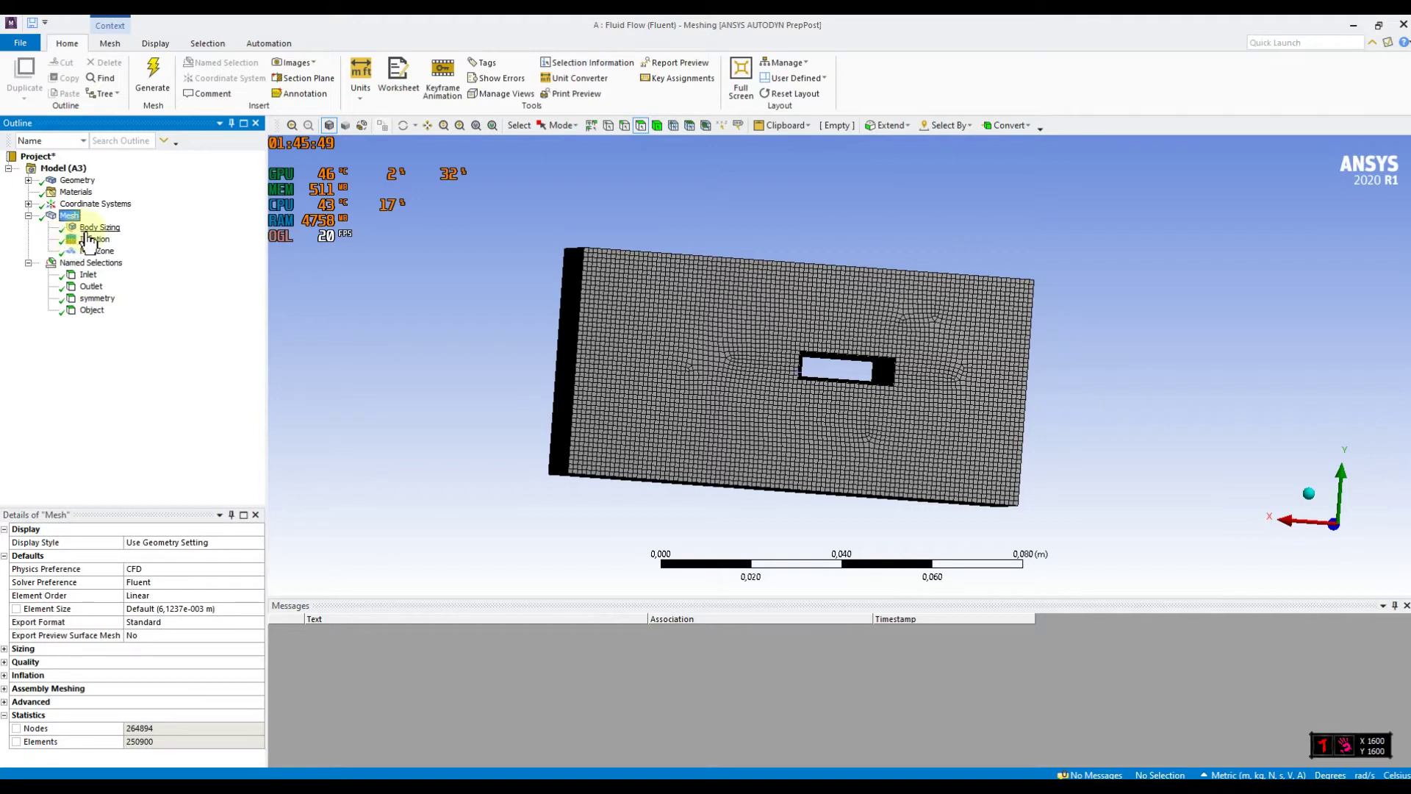
left_click(21, 42)
left_click(42, 482)
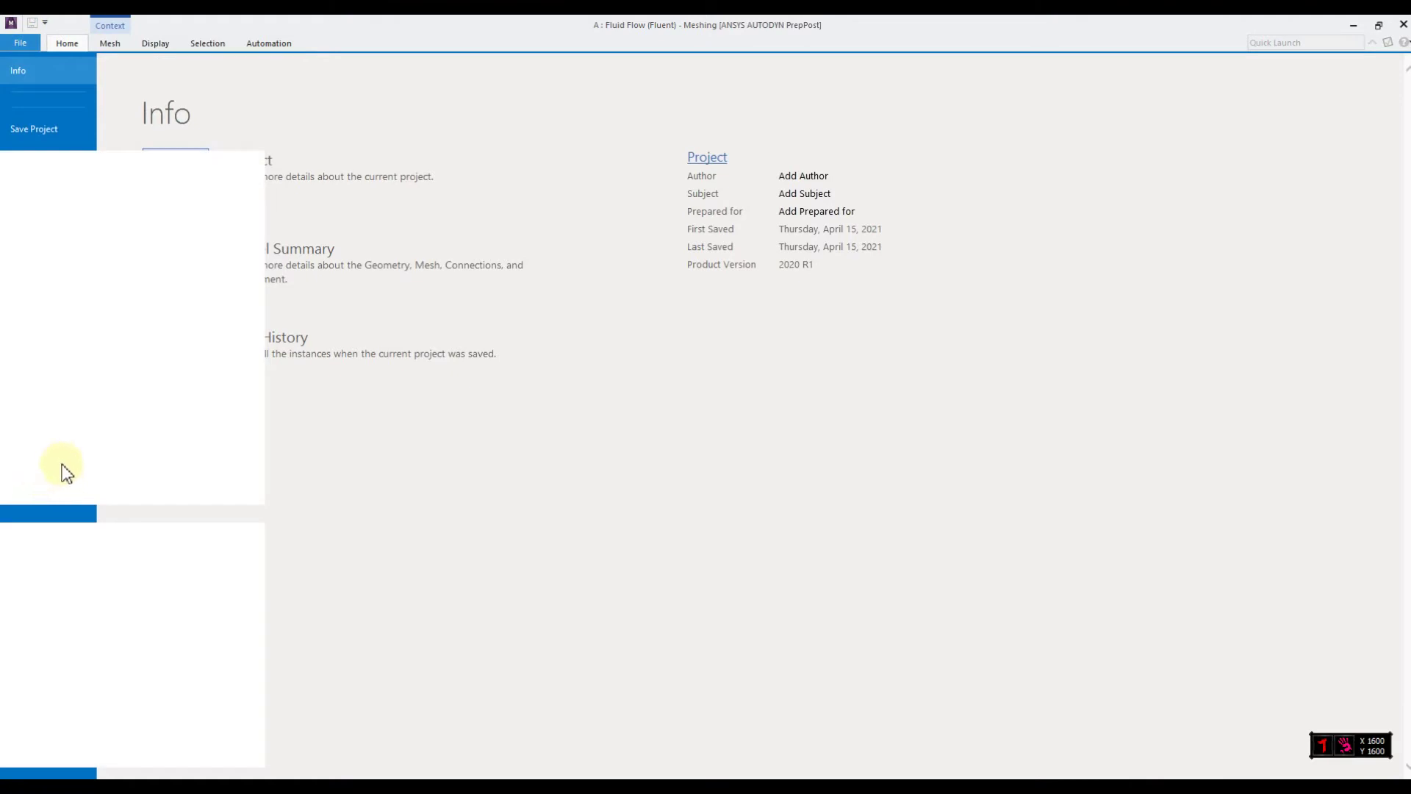
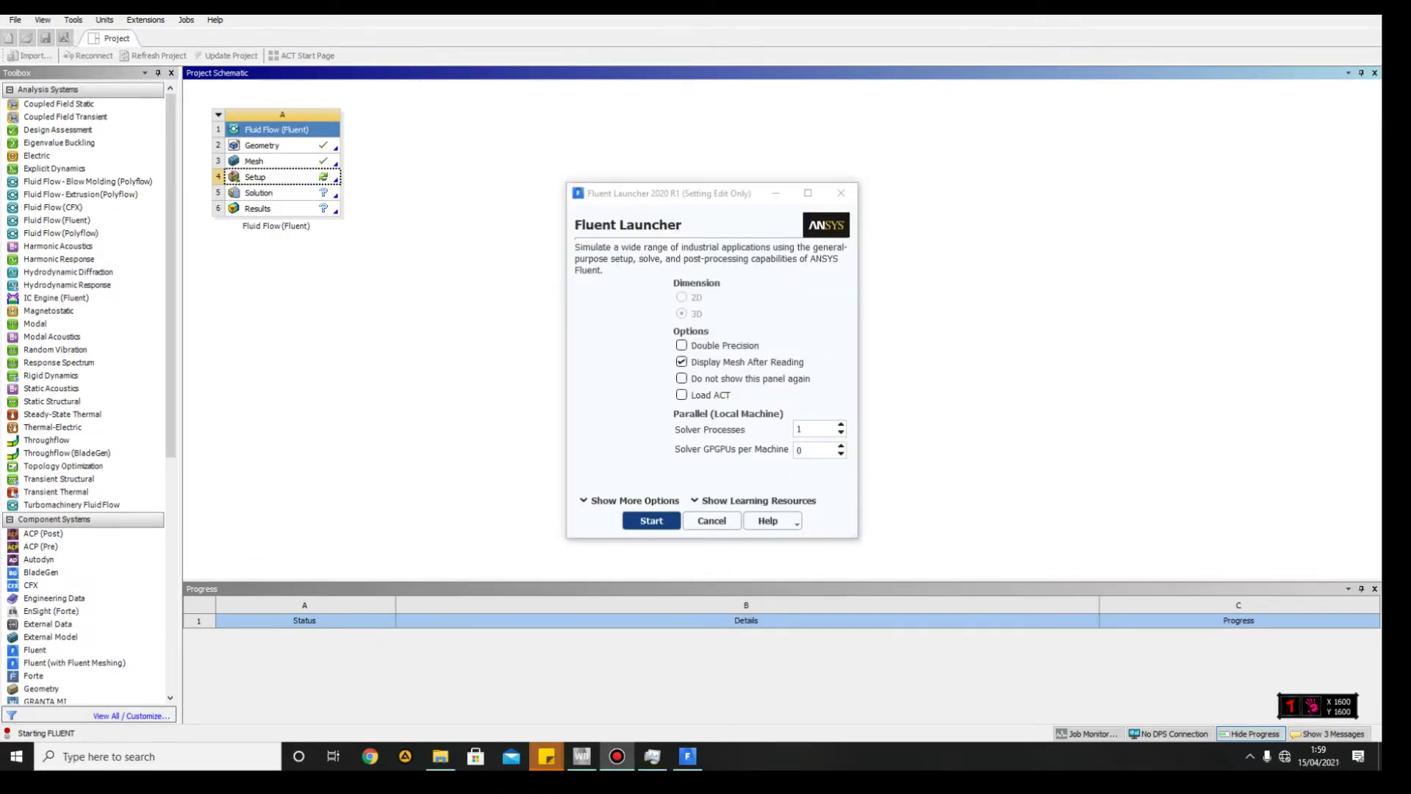
Step: Start Fluent with 8 solver processes
double_click(803, 429)
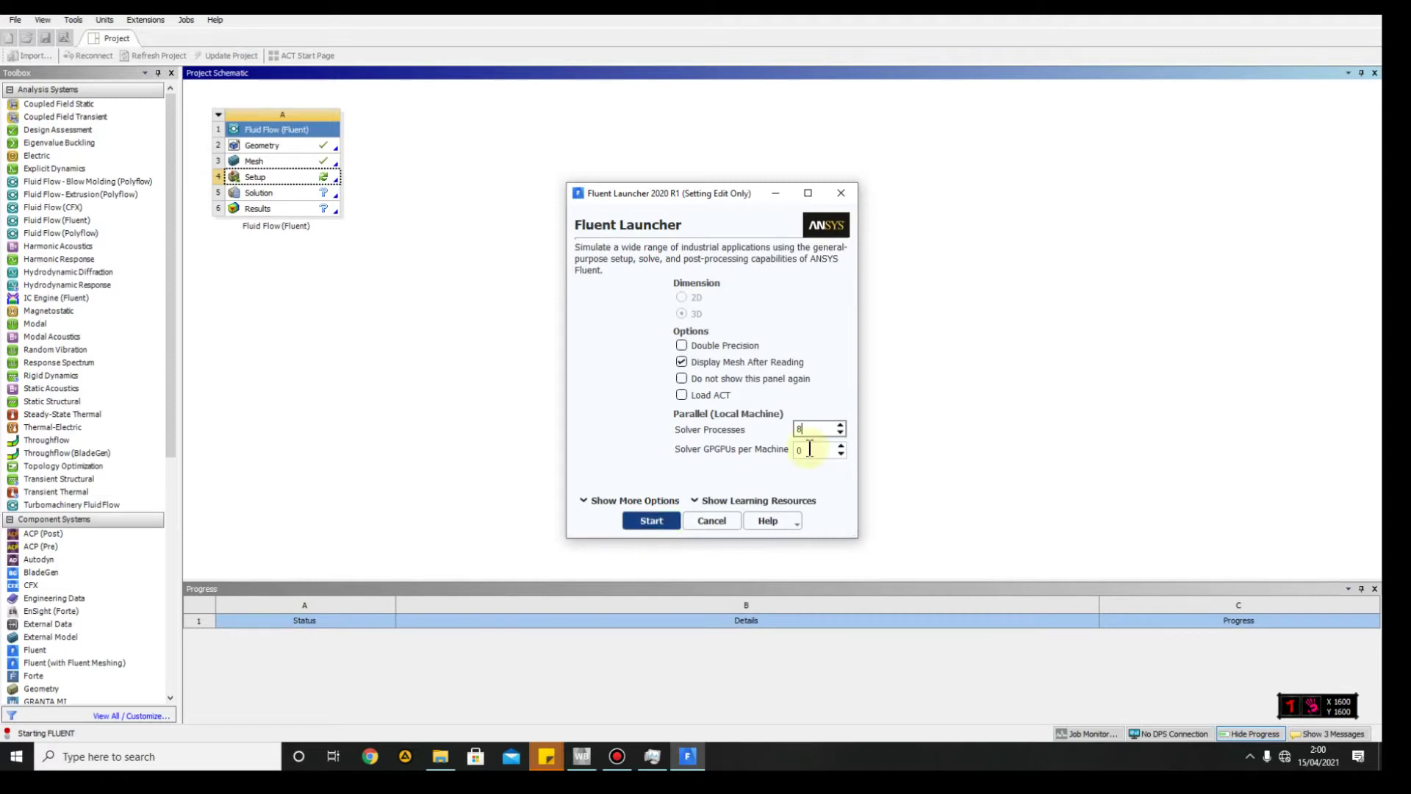
left_click(665, 522)
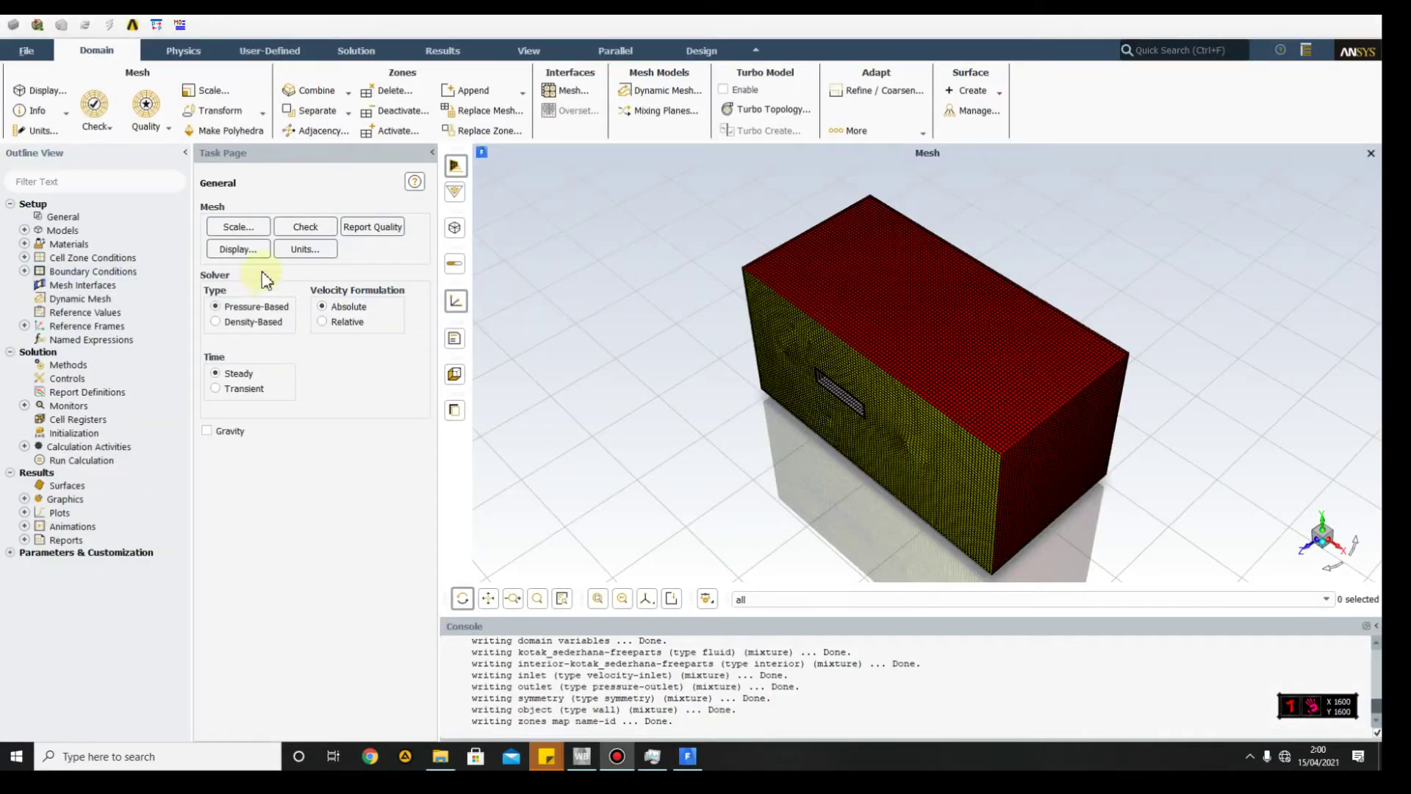
Step: Display the mesh of the inlet surface only, leaving out object, outlet and symmetry
left_click(44, 90)
left_click(367, 457)
left_click(363, 445)
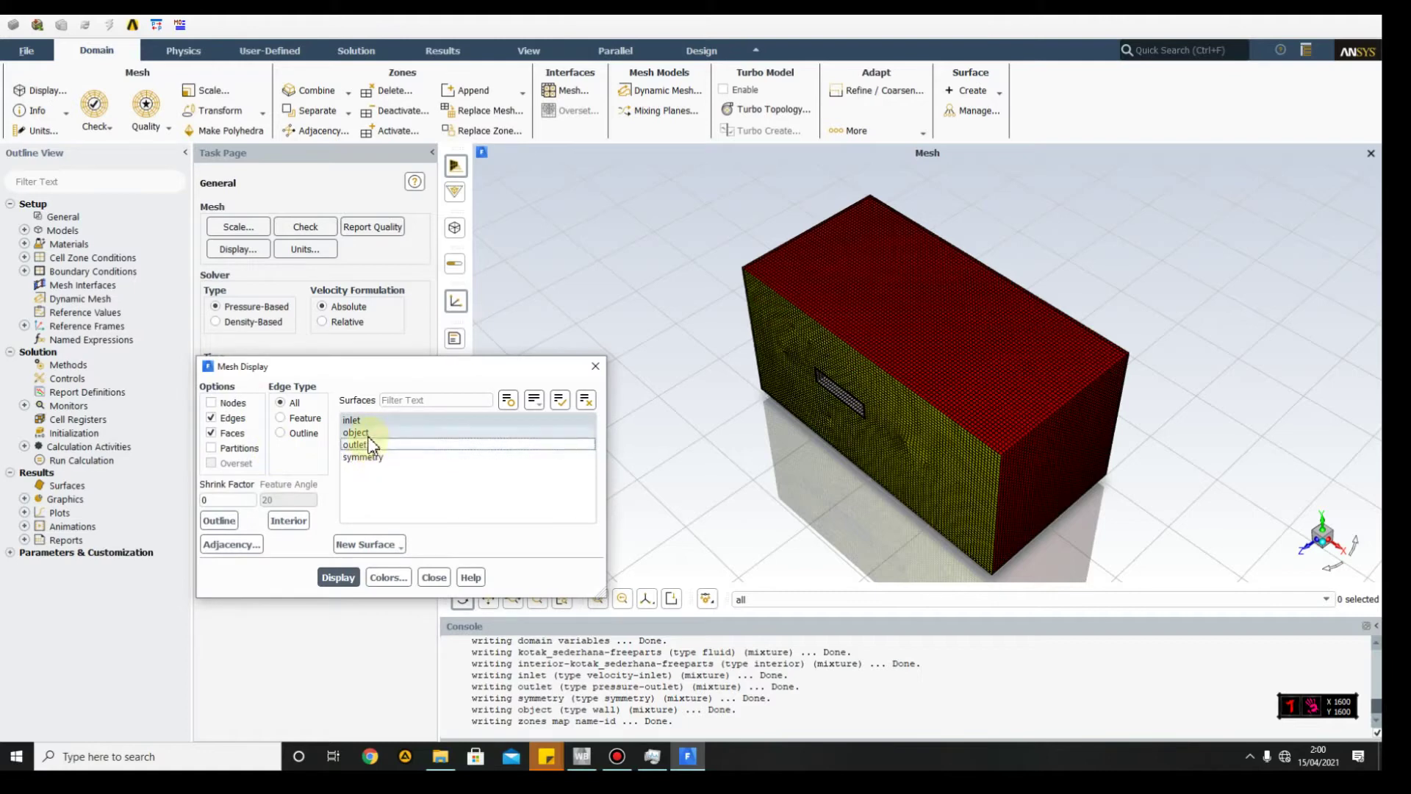
left_click(378, 432)
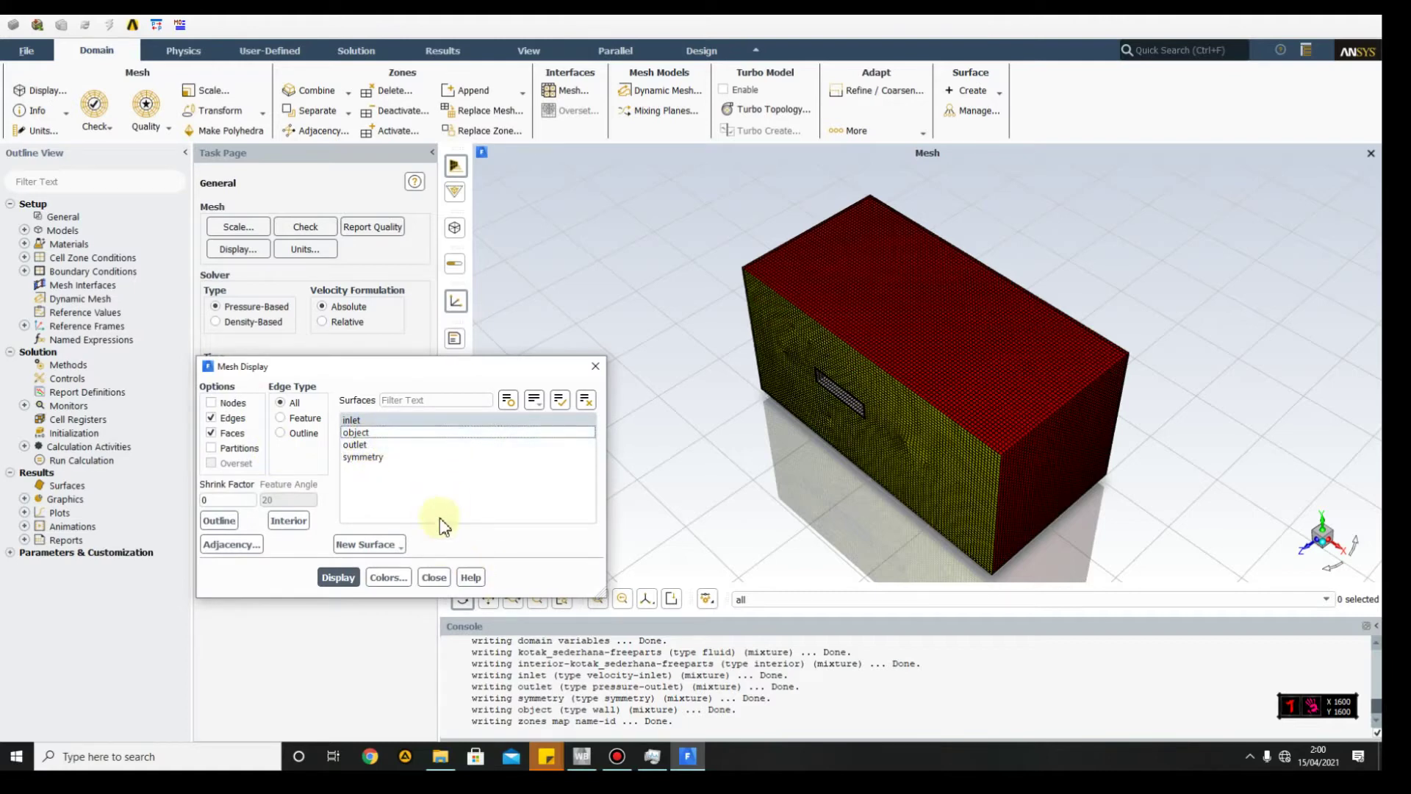
left_click(334, 577)
Step: Display the object surface's mesh without the inlet, and add the outlet surface to the display
left_click(360, 434)
left_click(351, 419)
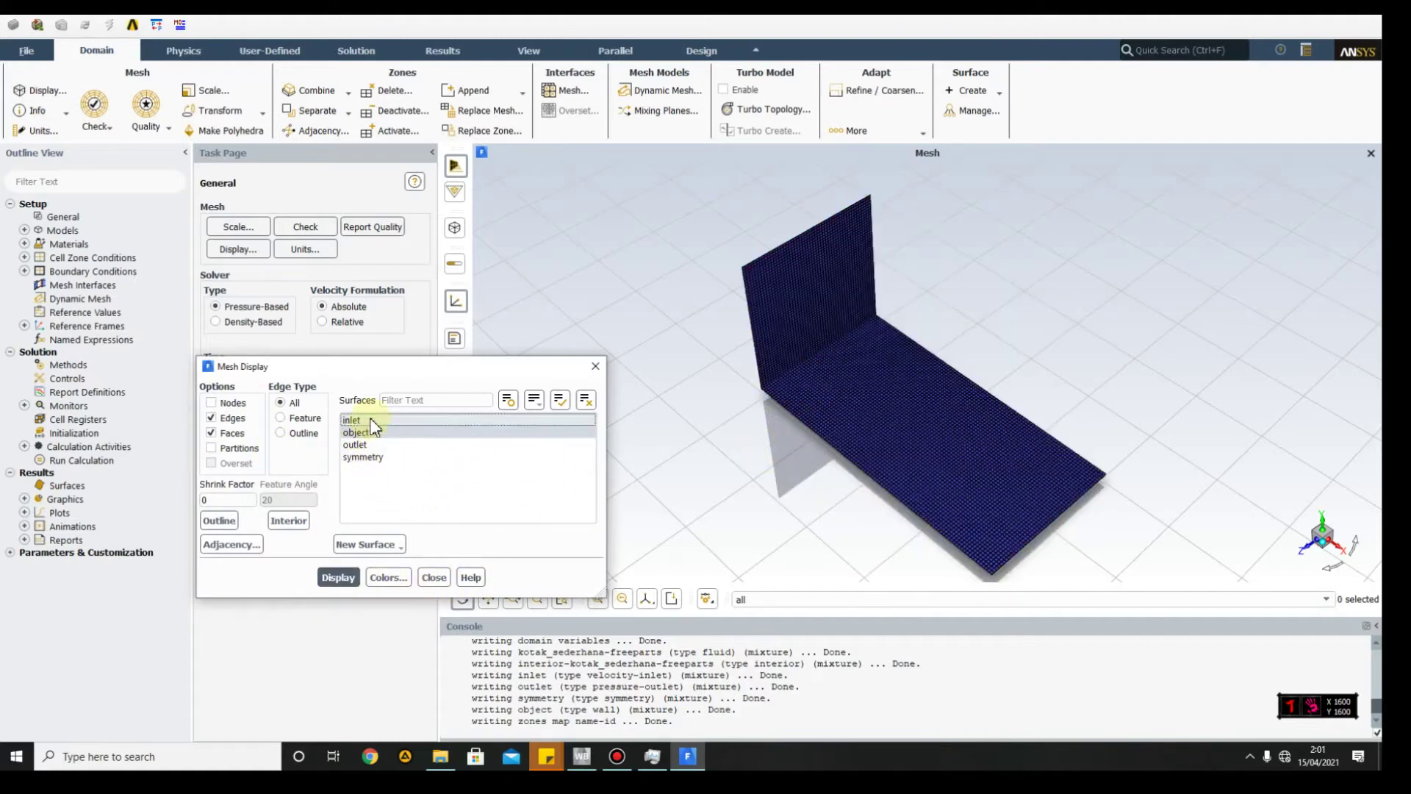
left_click(336, 577)
left_click(359, 445)
left_click(337, 577)
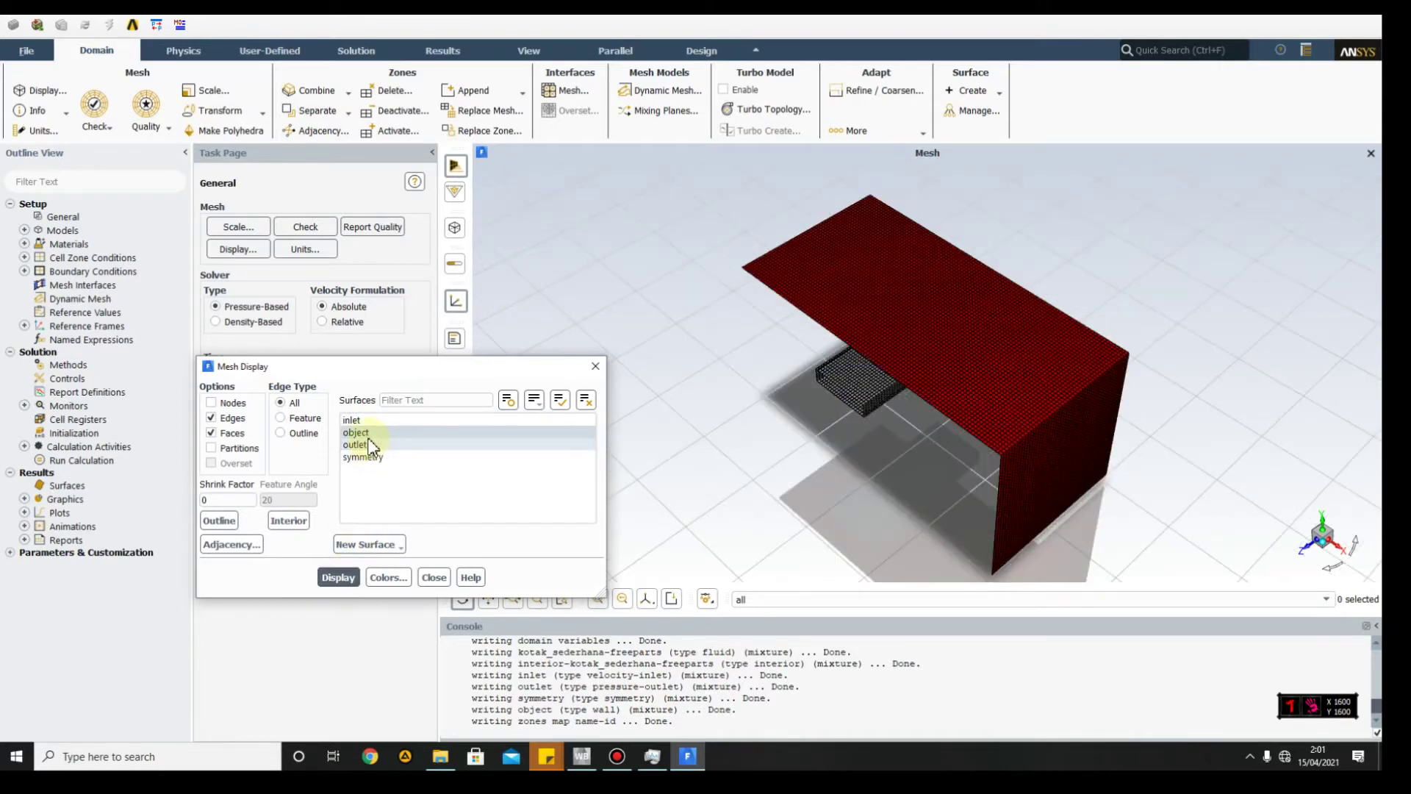
Step: Display the mesh of the symmetry surface only and close the mesh display settings
left_click(362, 456)
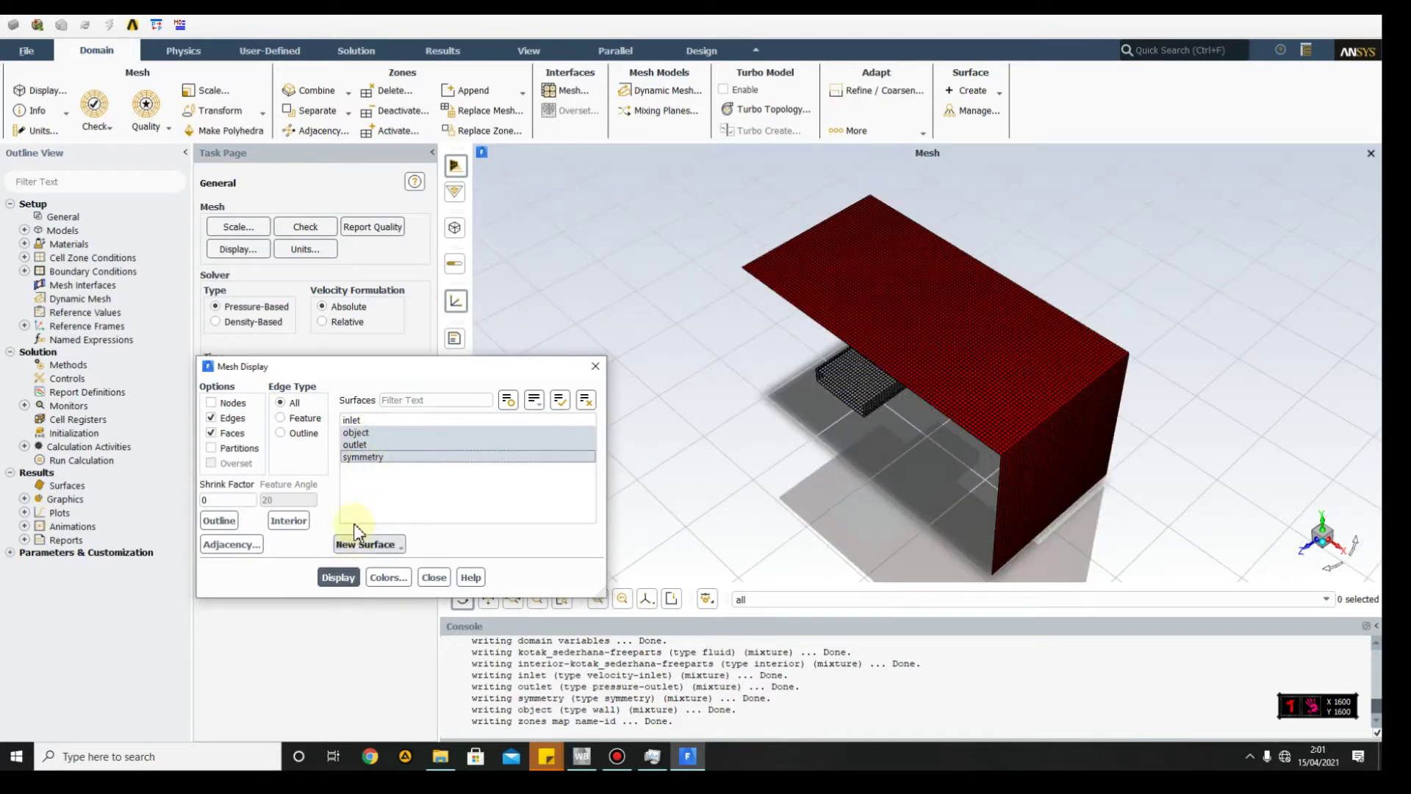
left_click(362, 444)
left_click(367, 433)
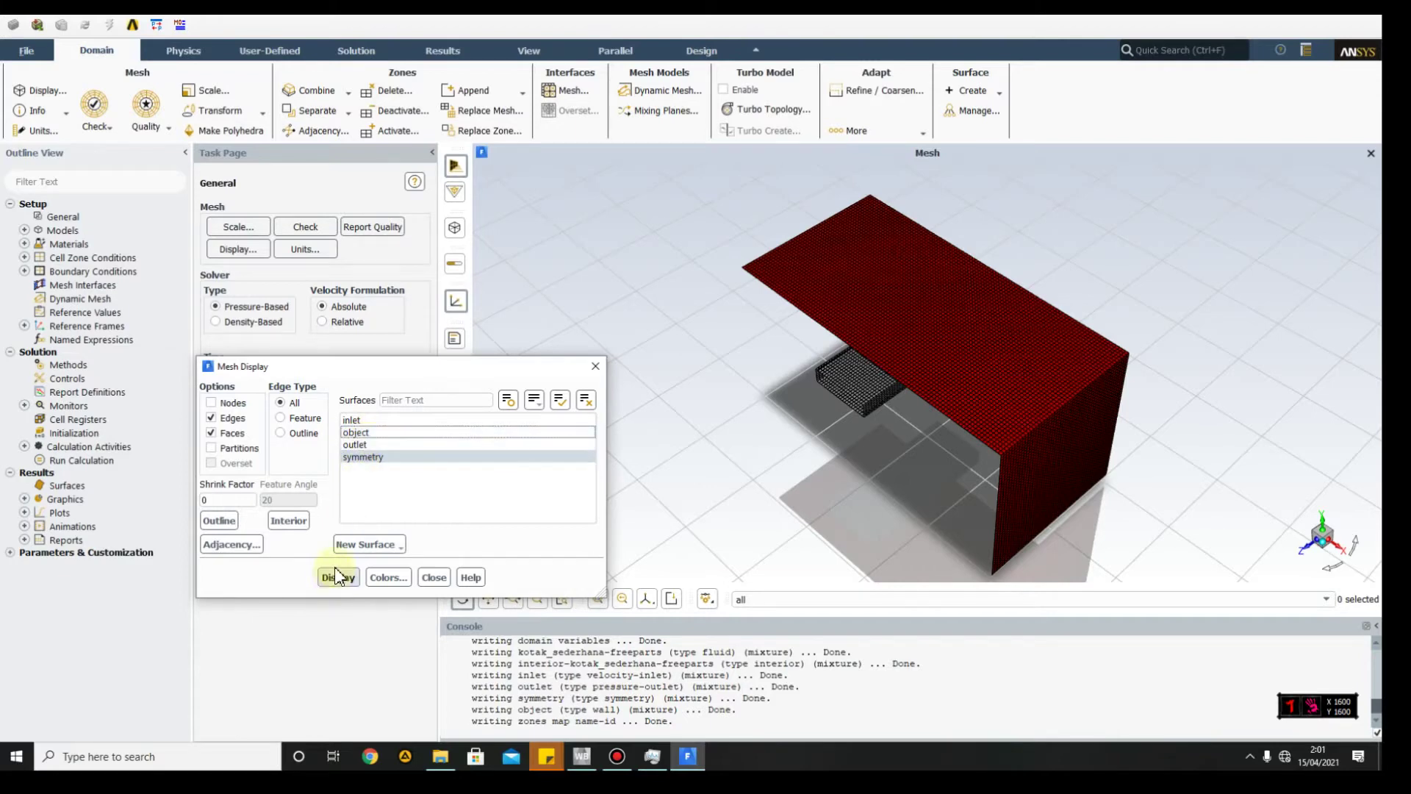
left_click(338, 577)
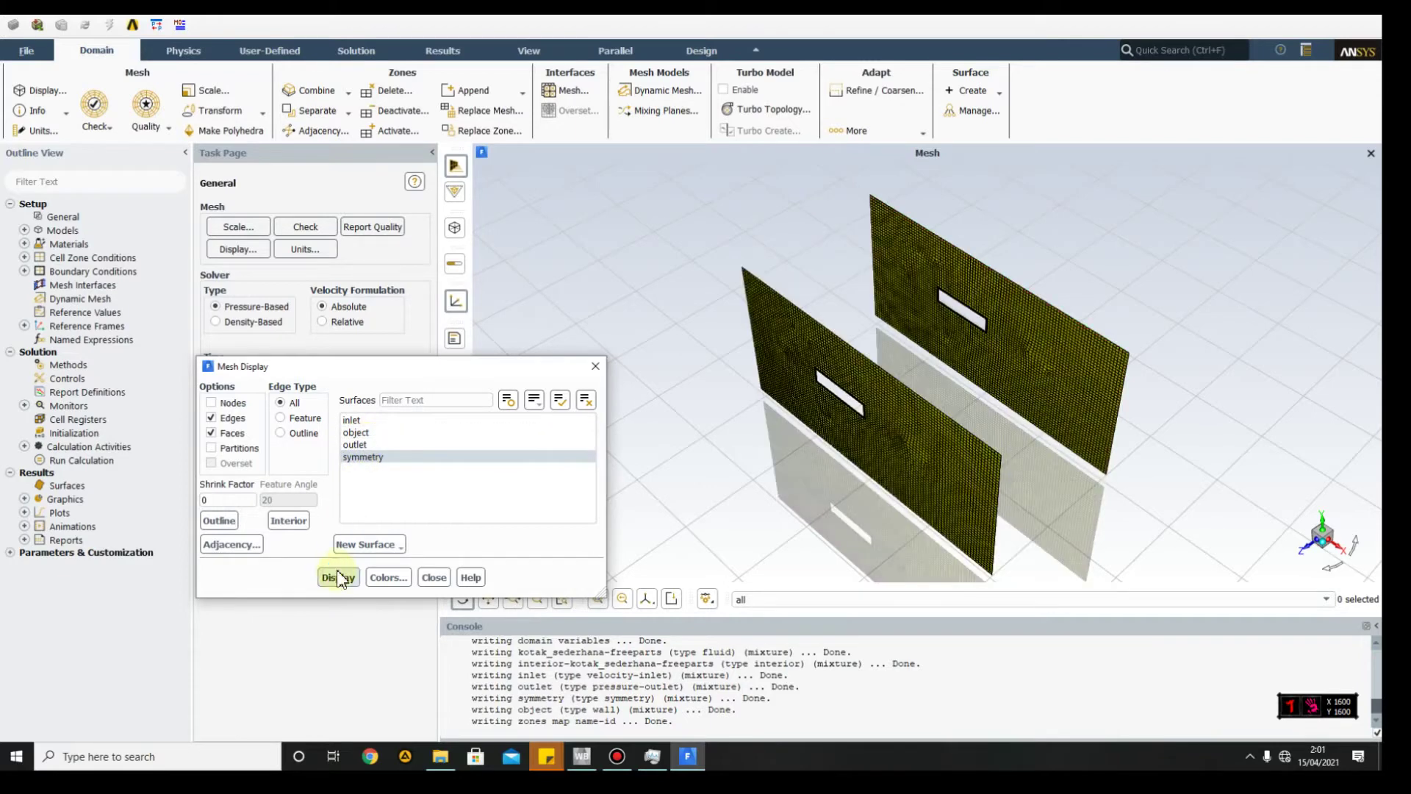
left_click(434, 577)
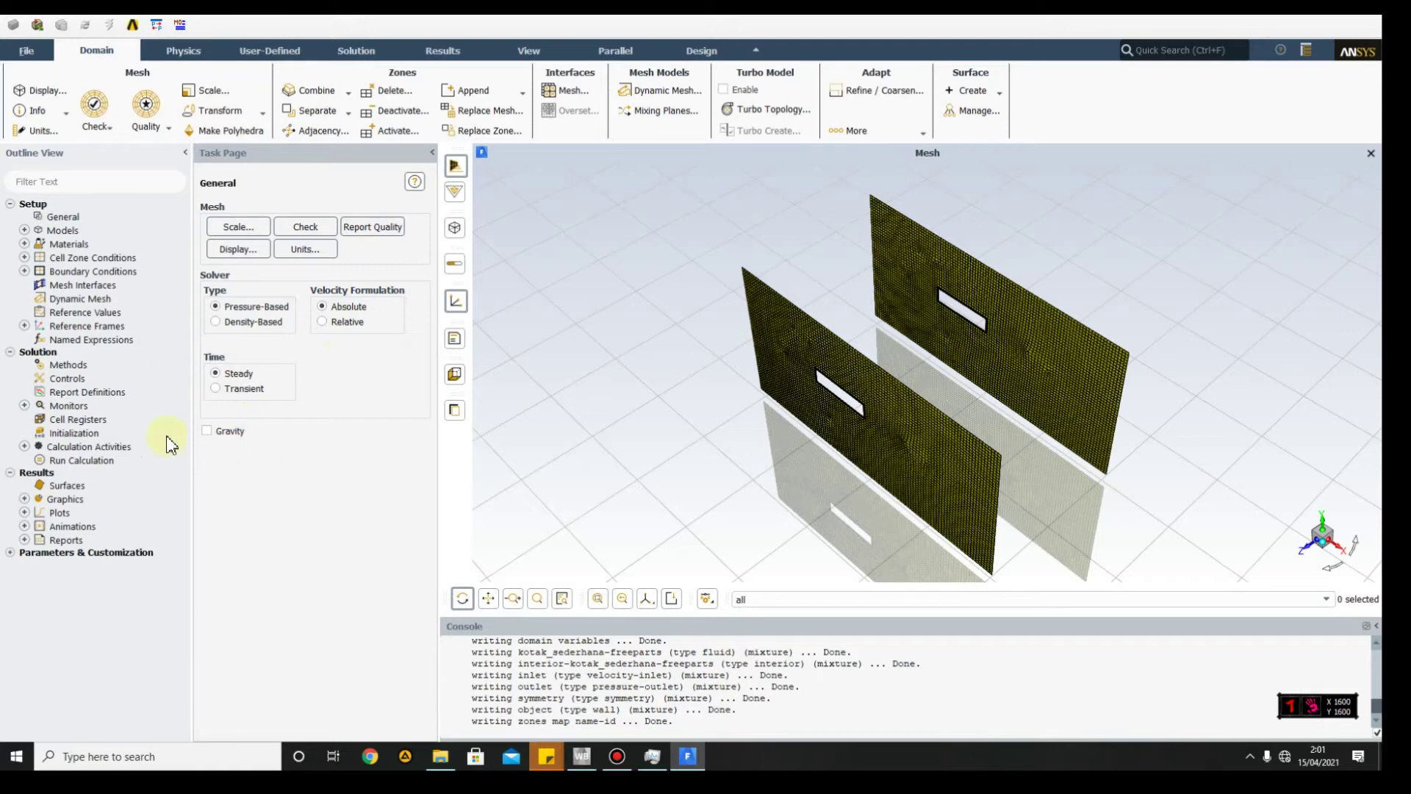
Step: Accept the two-equation k-omega viscous model in its SST variant with the production limiter enabled
left_click(25, 230)
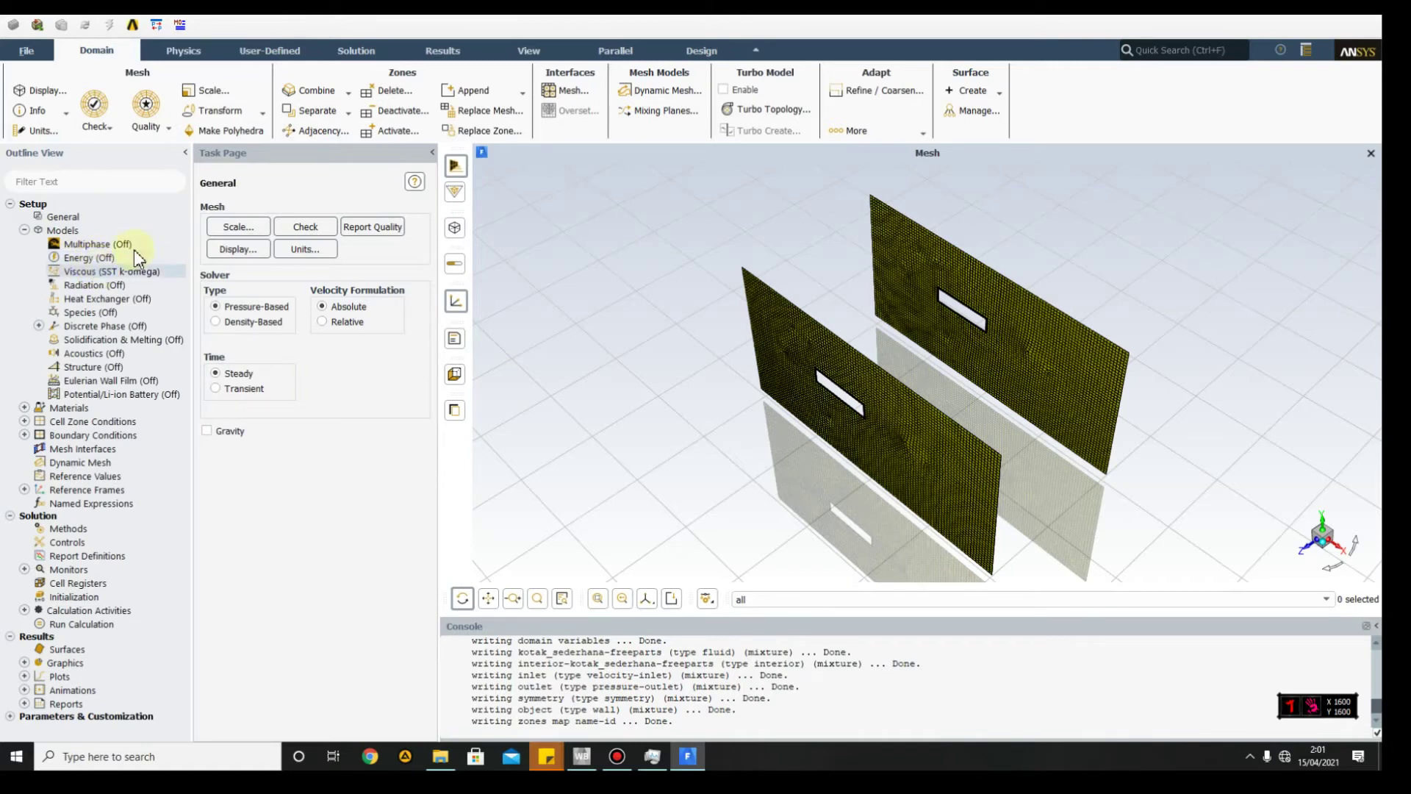
double_click(99, 271)
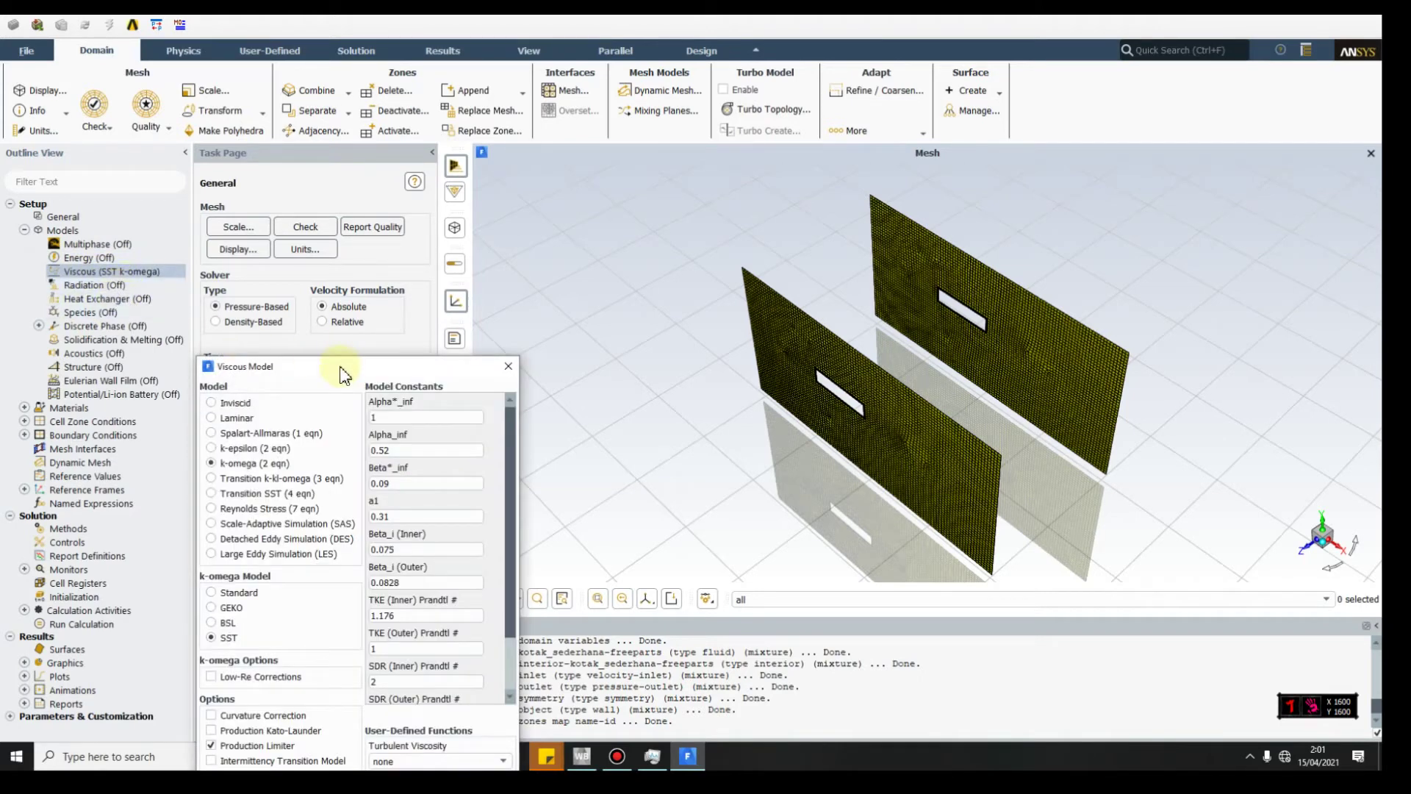
left_click_drag(360, 371, 554, 271)
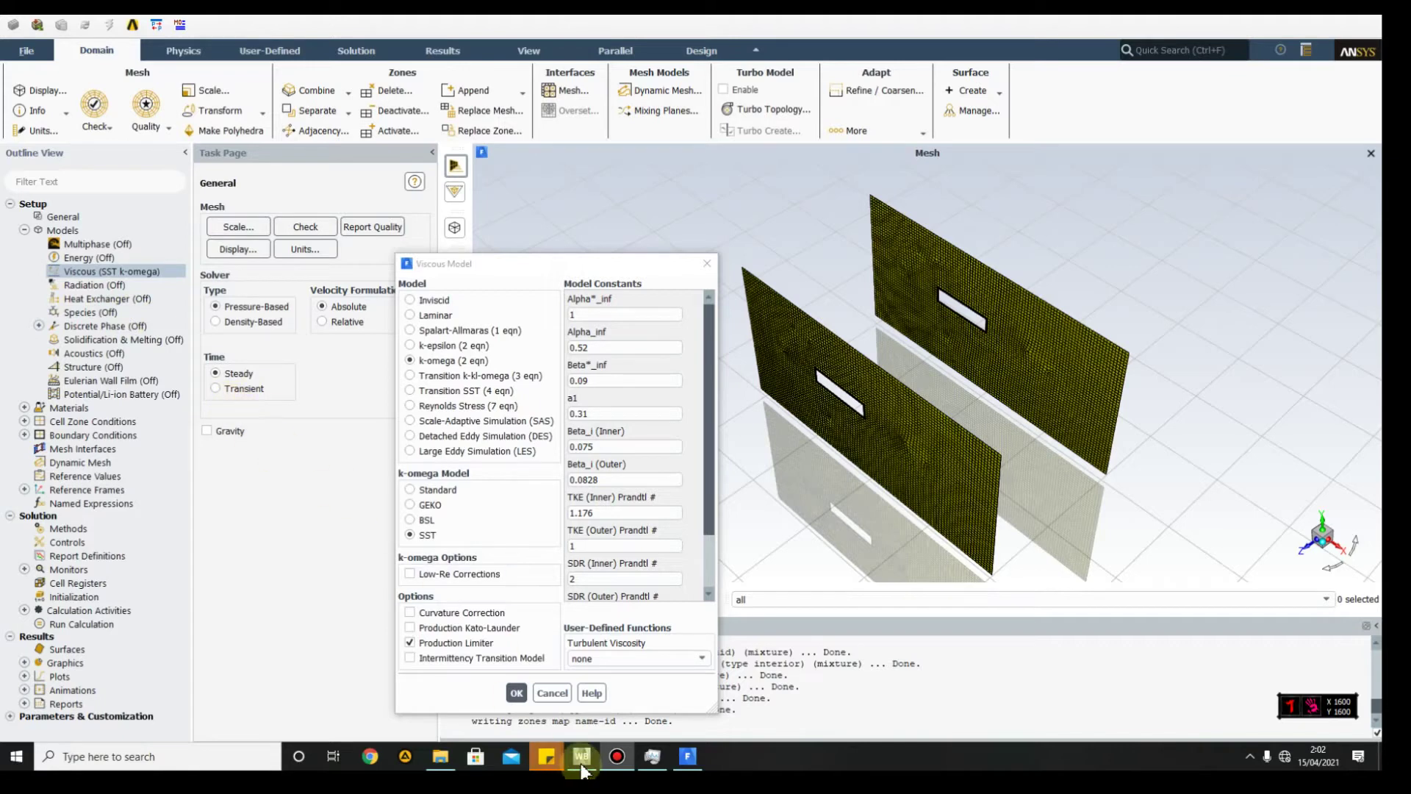
left_click(515, 689)
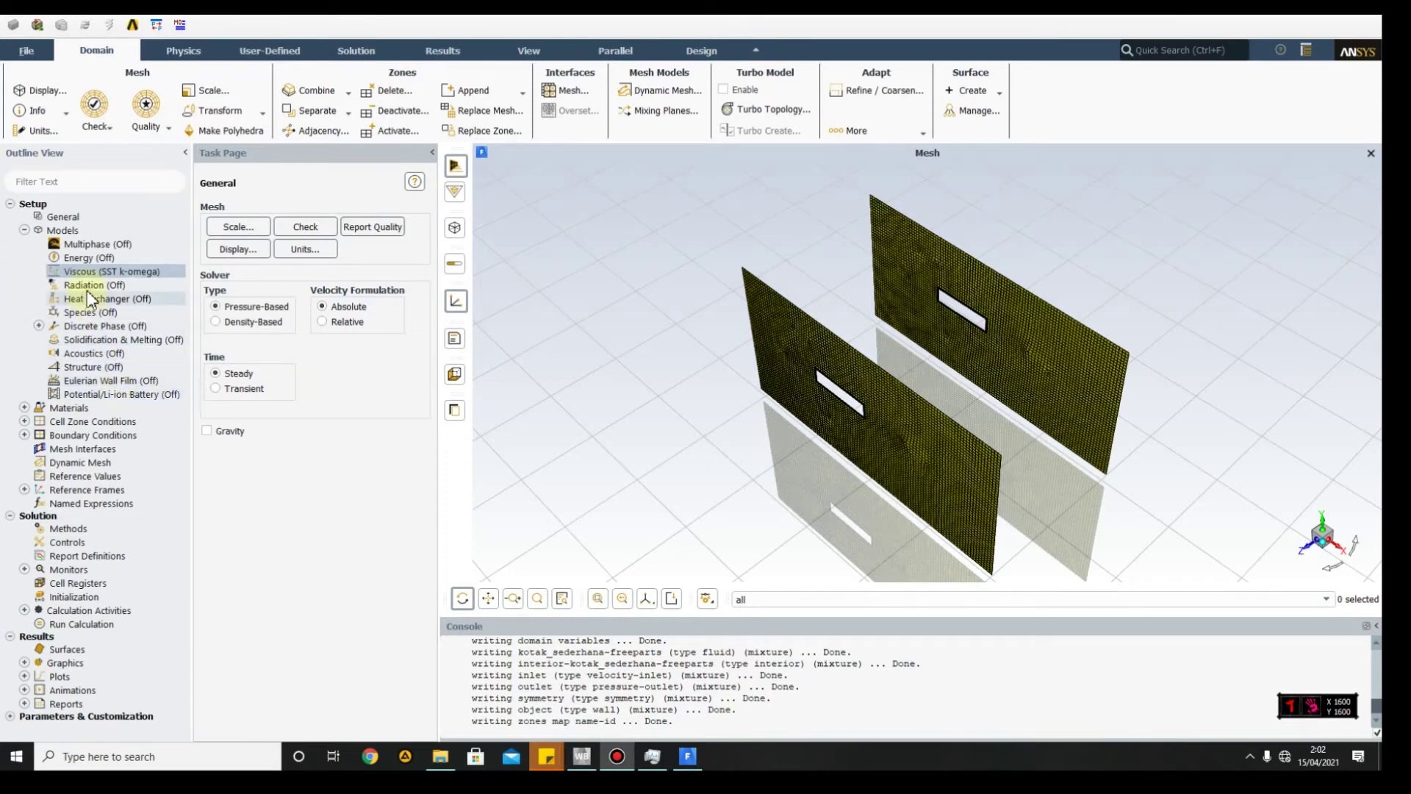
Step: Review the fluid and solid materials defined for the case
double_click(49, 409)
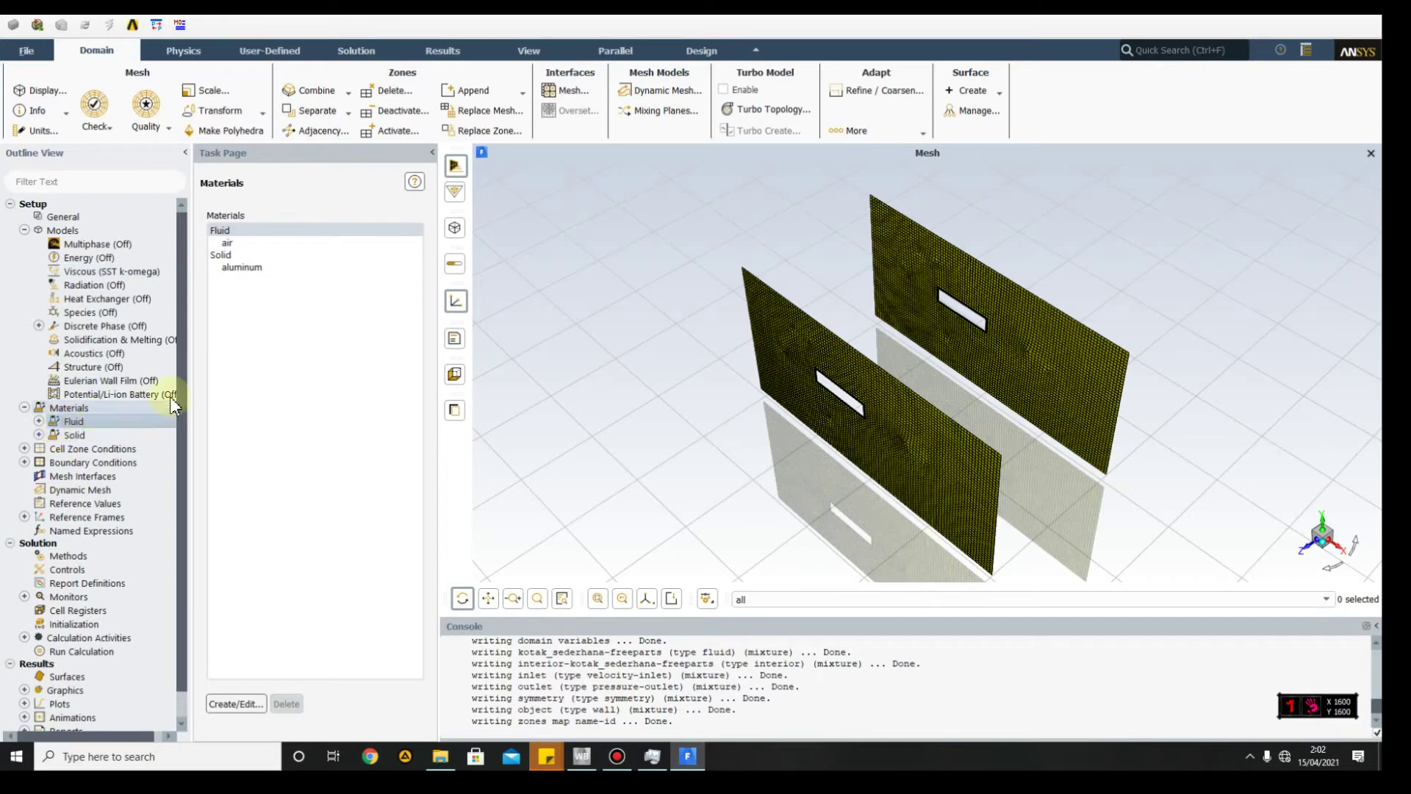
left_click(266, 244)
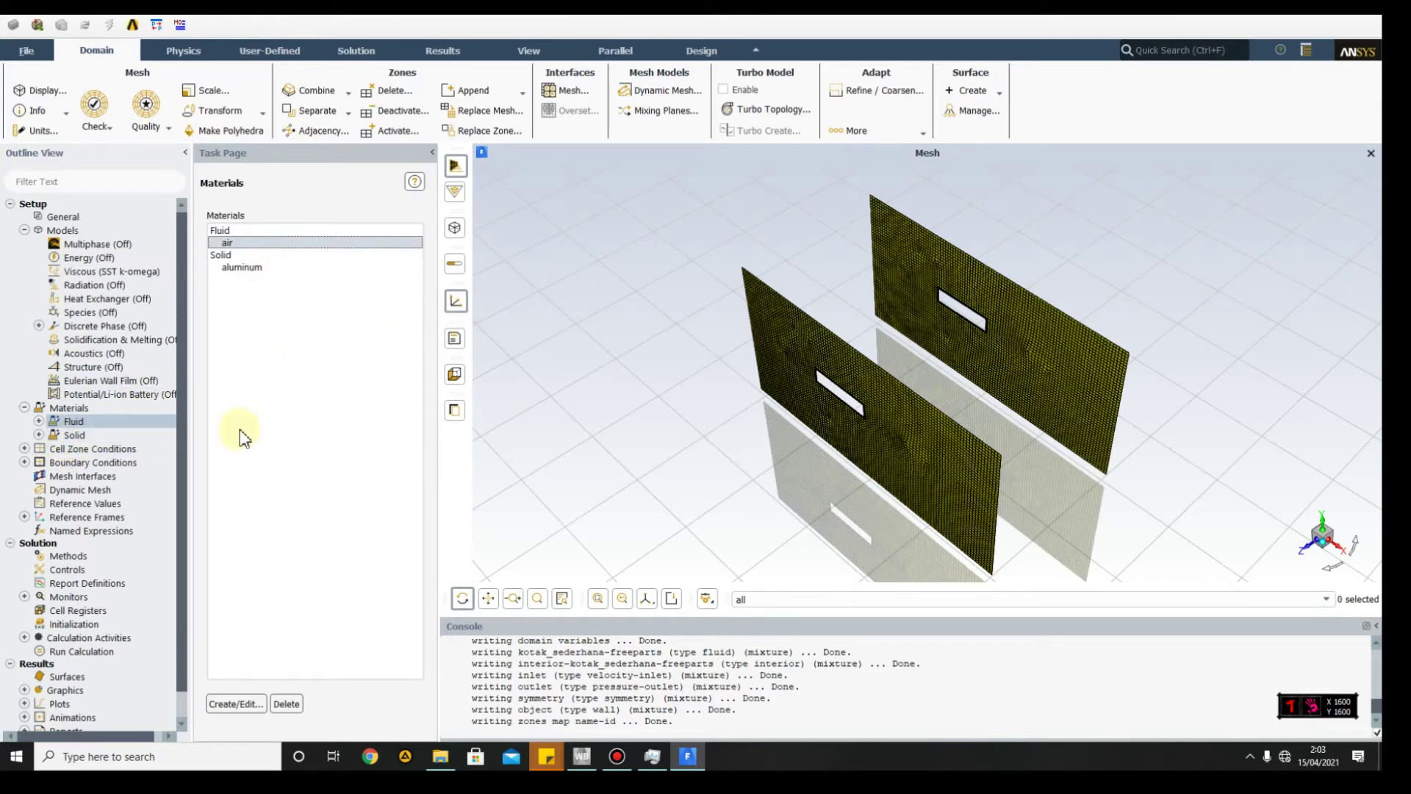
left_click(40, 435)
left_click(39, 435)
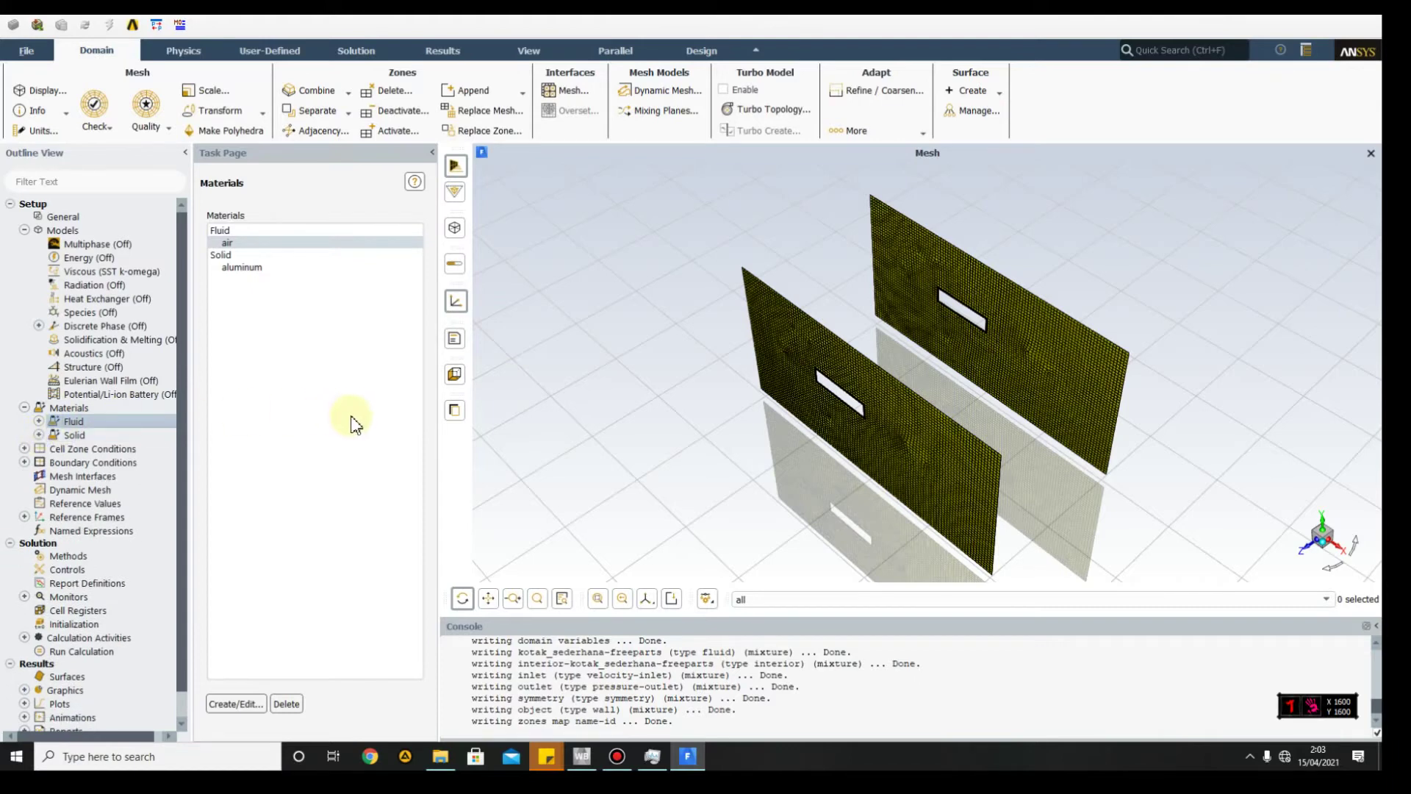
Step: Assign air as the material of the kotak_sederhana-freeparts fluid cell zone and accept its settings
scroll(186, 417, "down", 1)
left_click(25, 424)
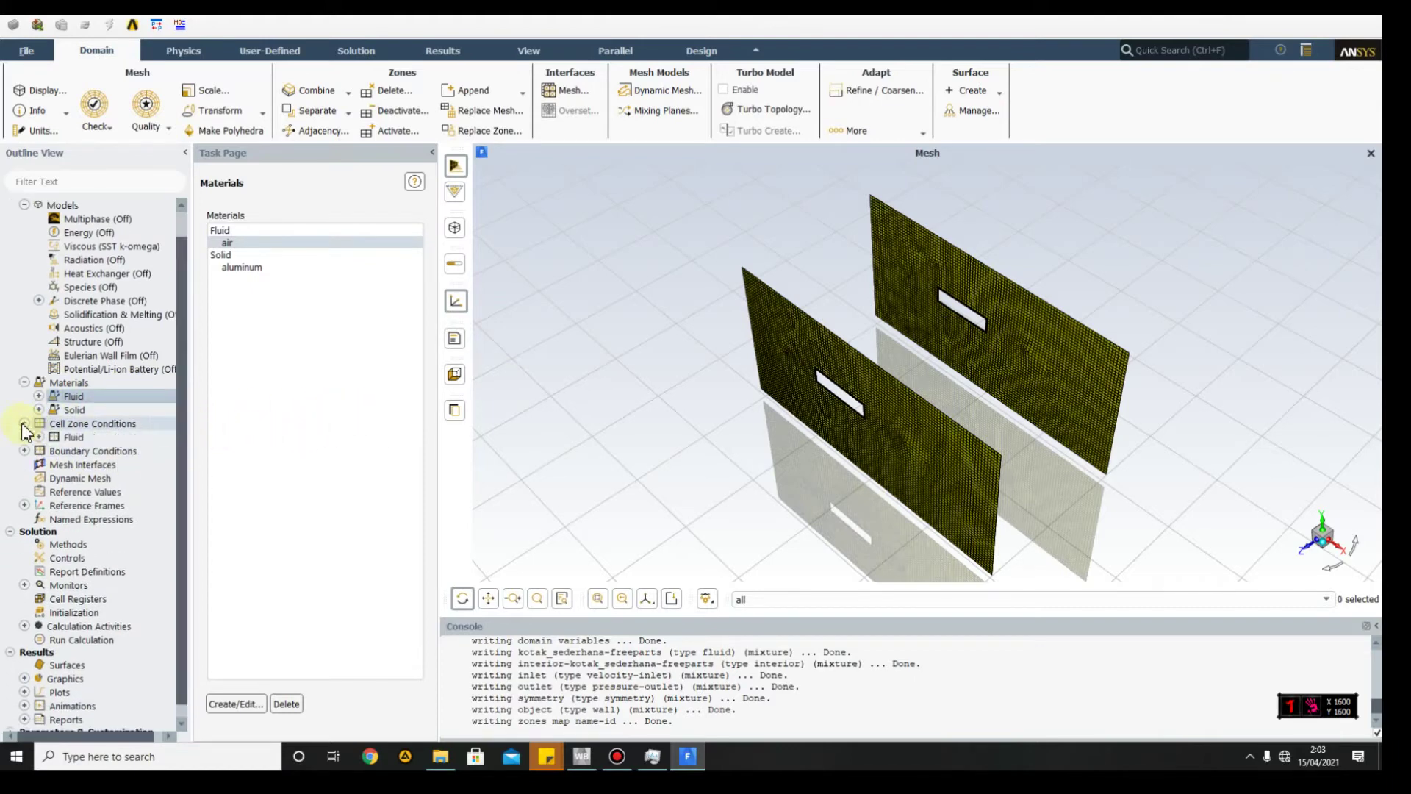
left_click(62, 441)
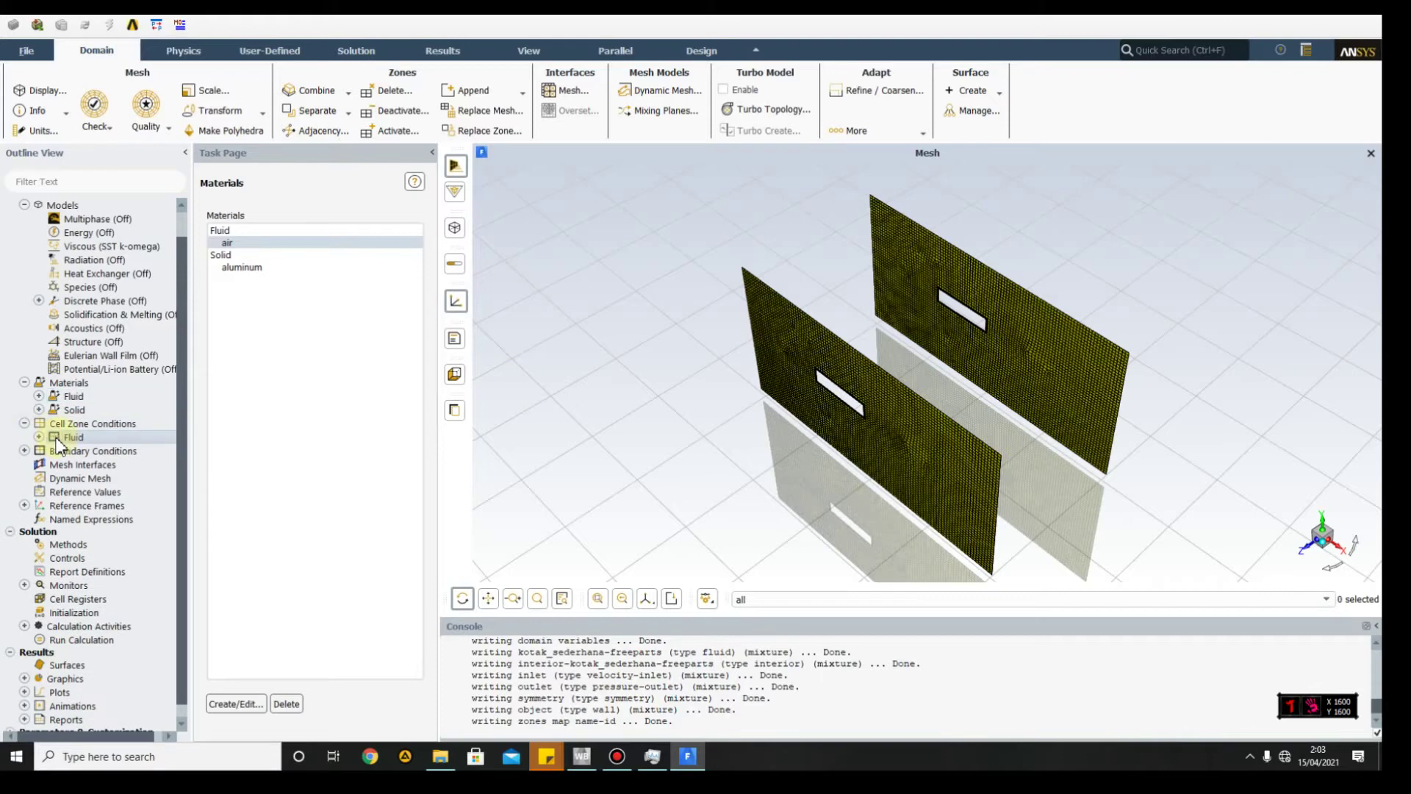
left_click(39, 437)
left_click(99, 450)
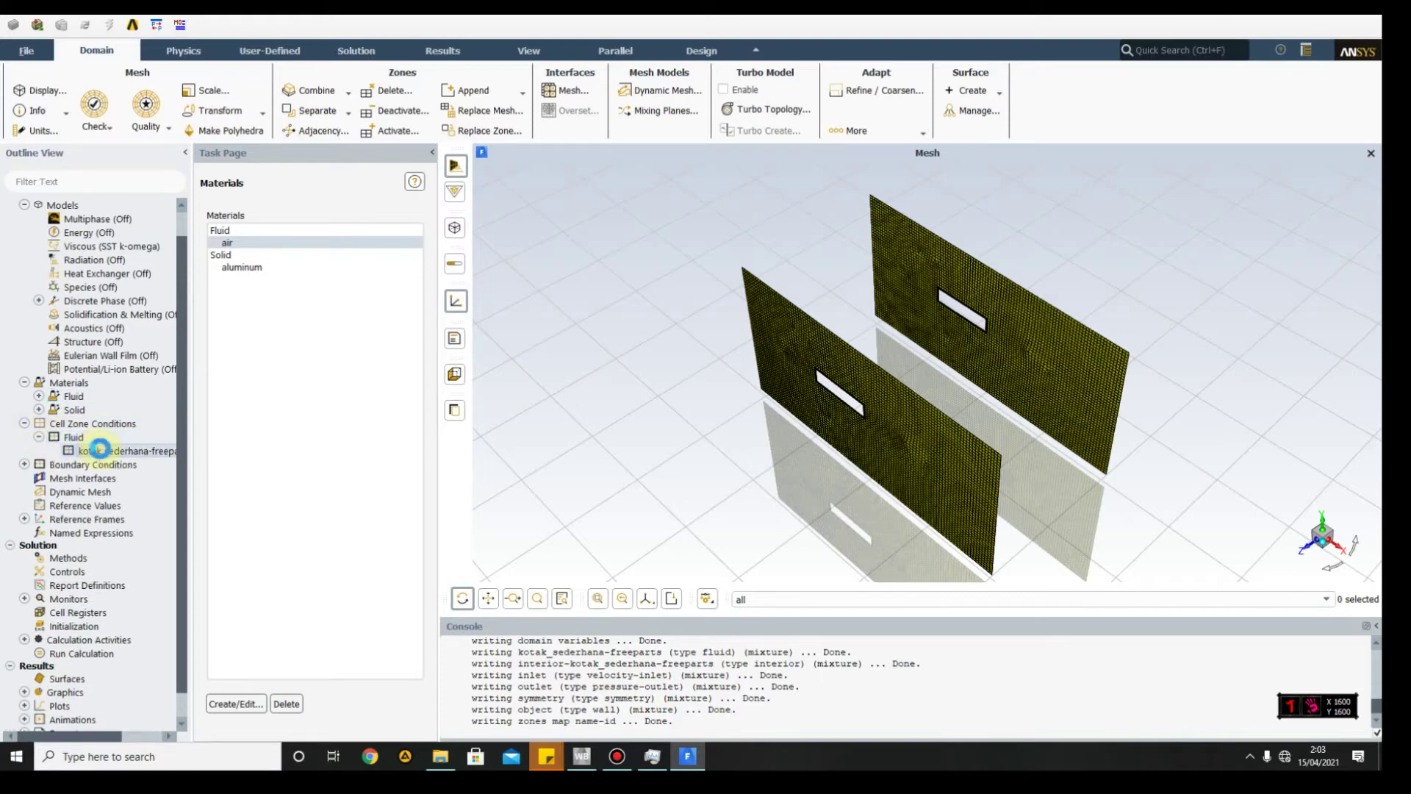
double_click(136, 451)
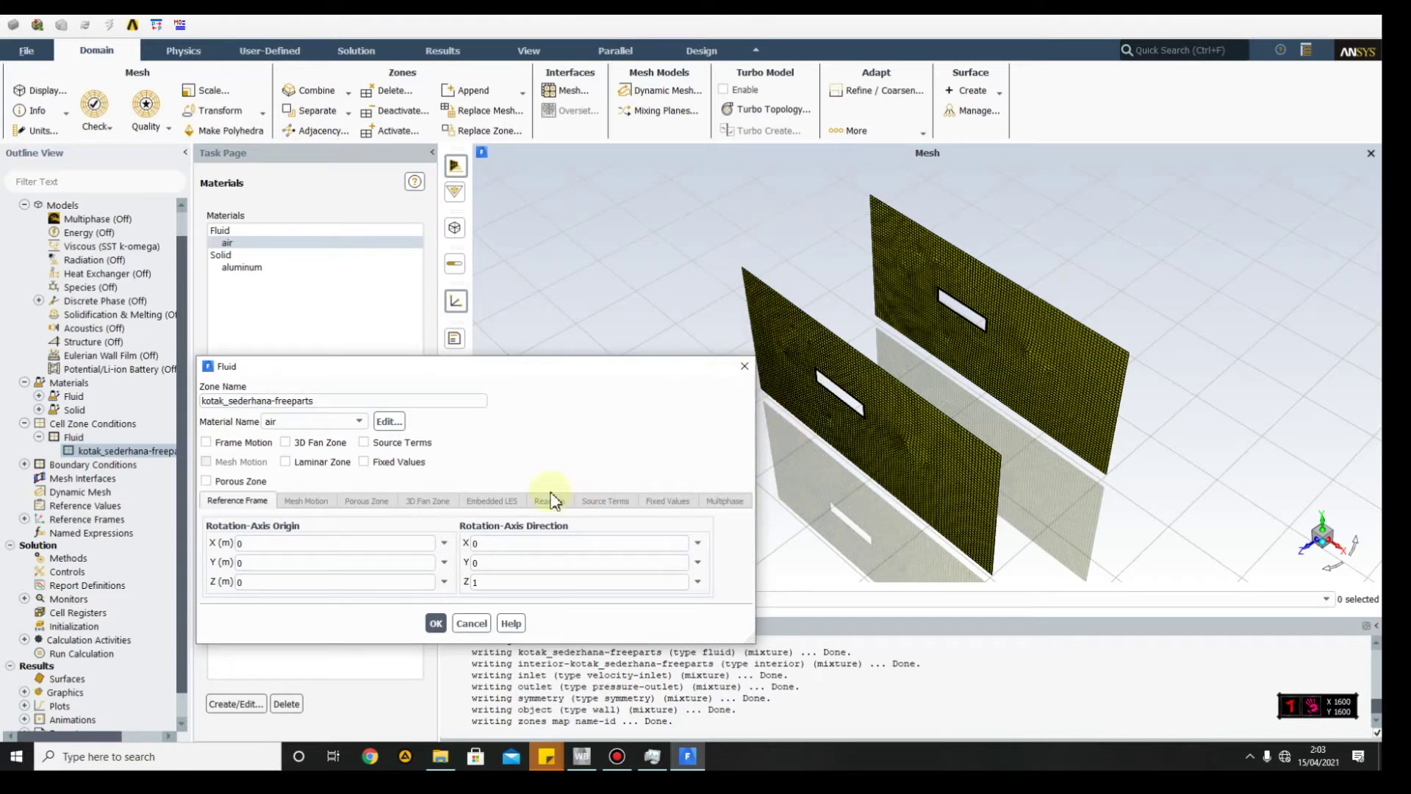
left_click(336, 423)
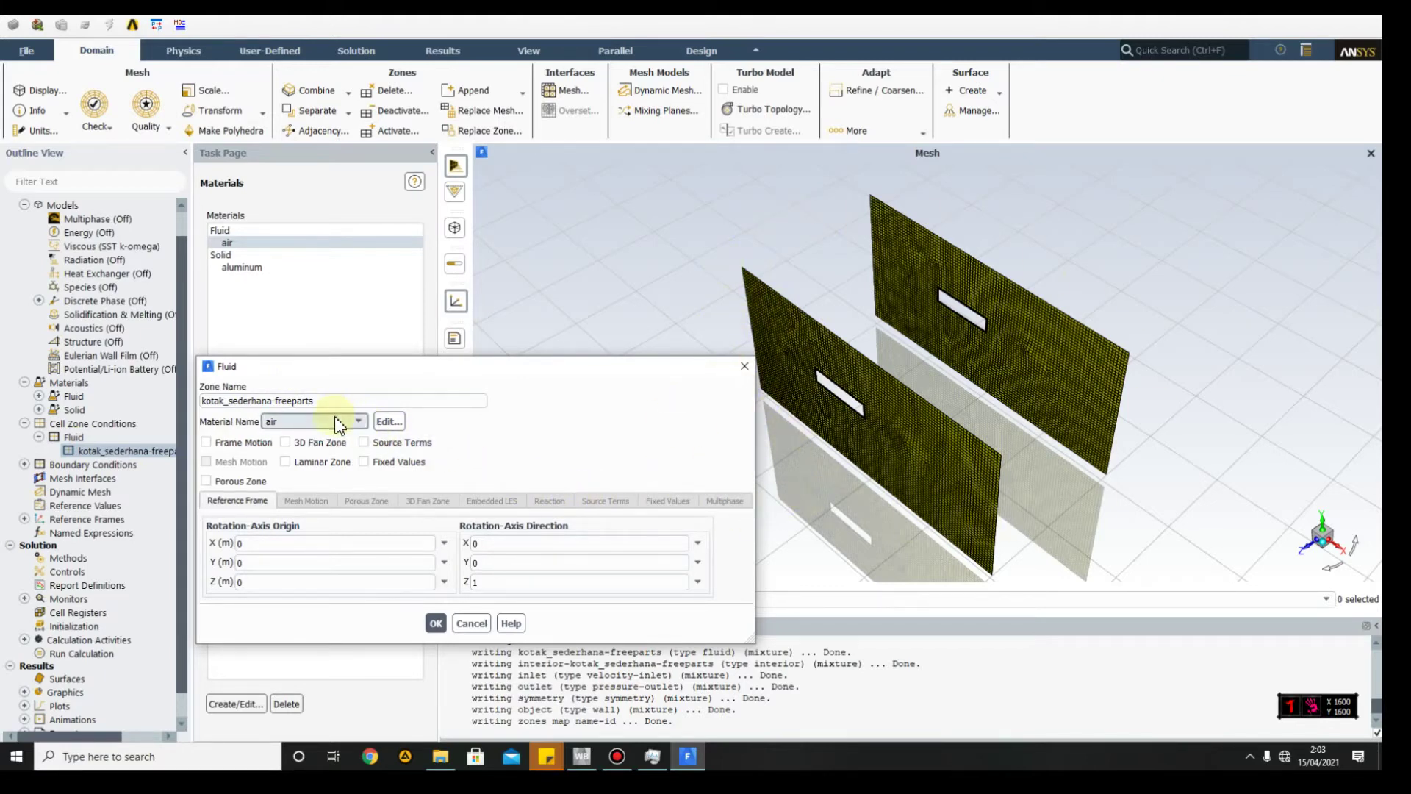
left_click(309, 435)
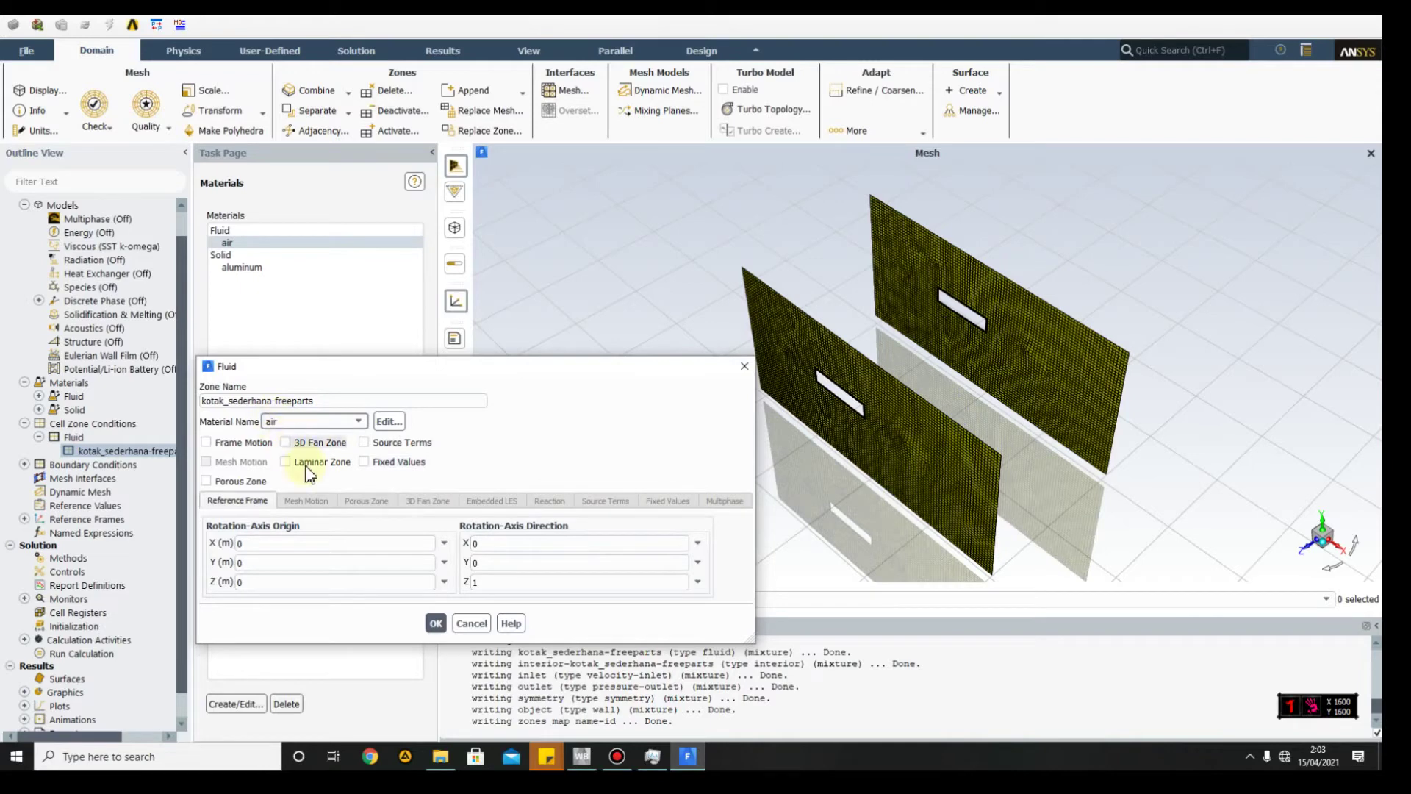
left_click(436, 624)
left_click(436, 625)
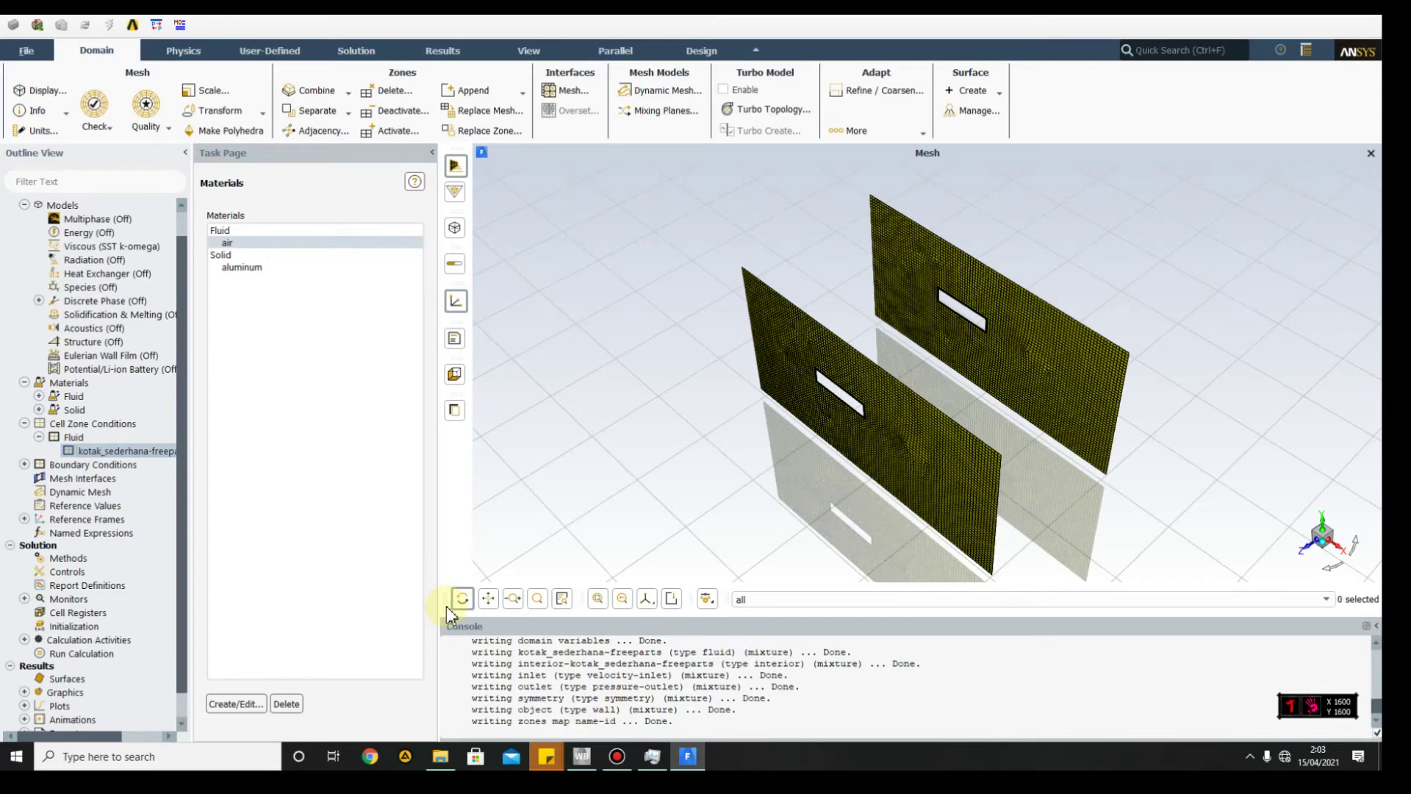
left_click(24, 464)
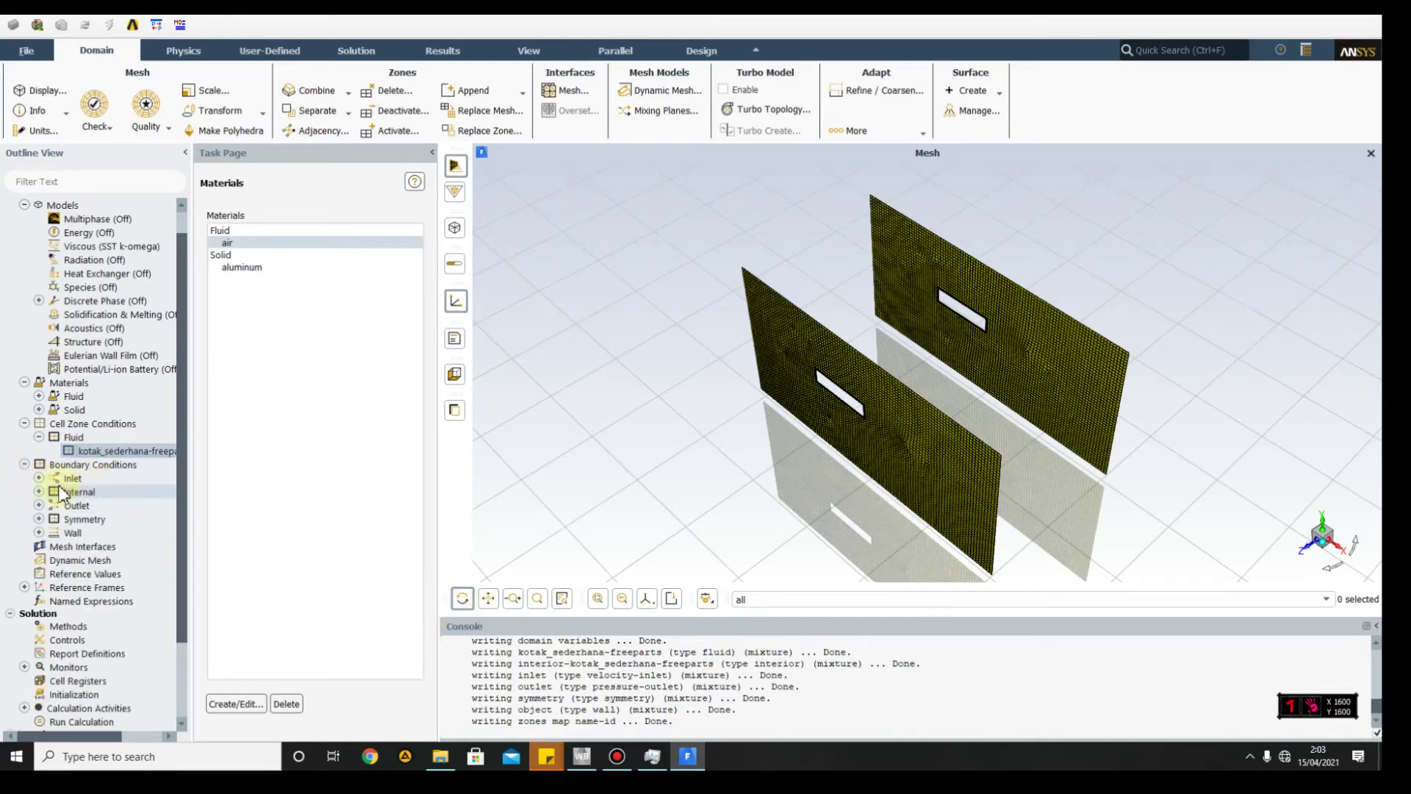
left_click(37, 479)
left_click(91, 493)
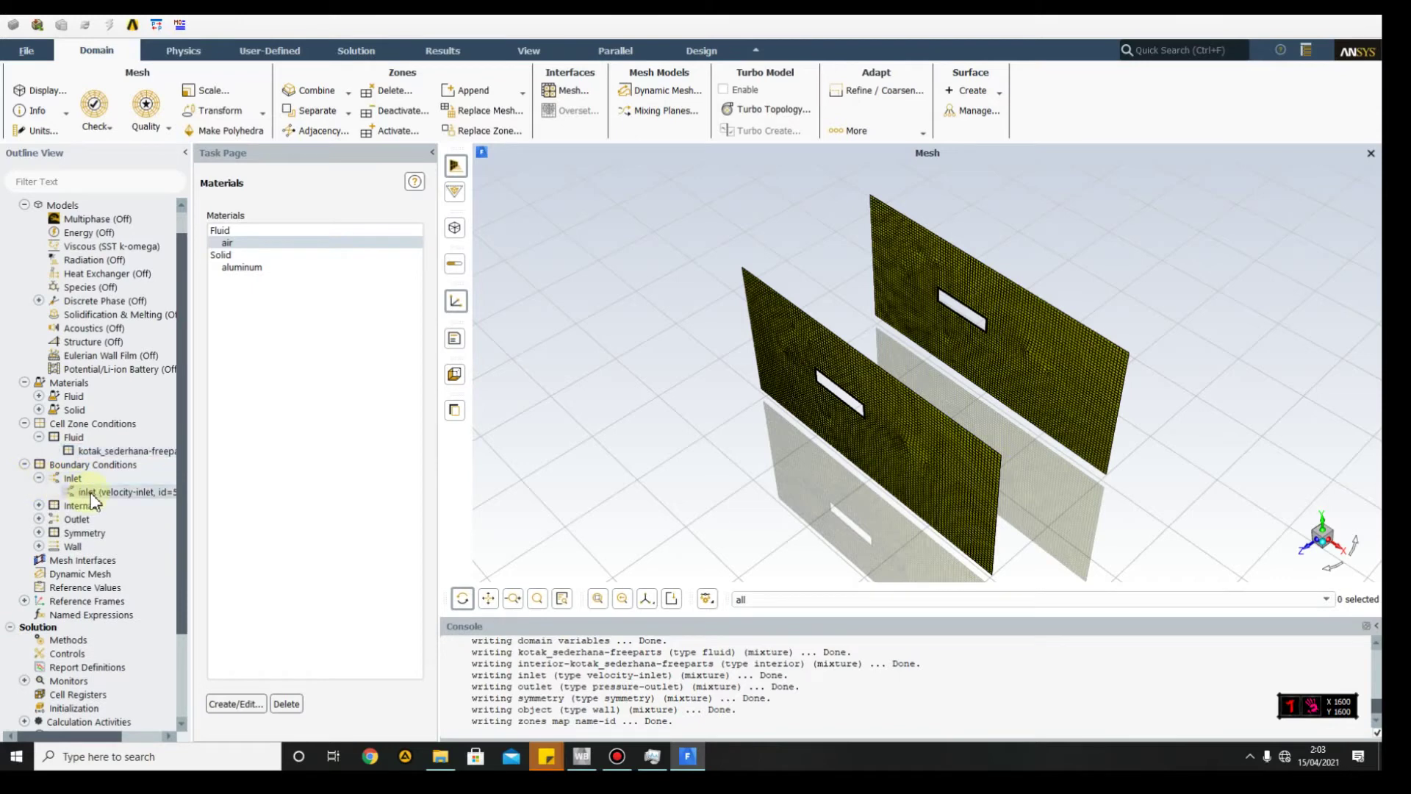
right_click(93, 497)
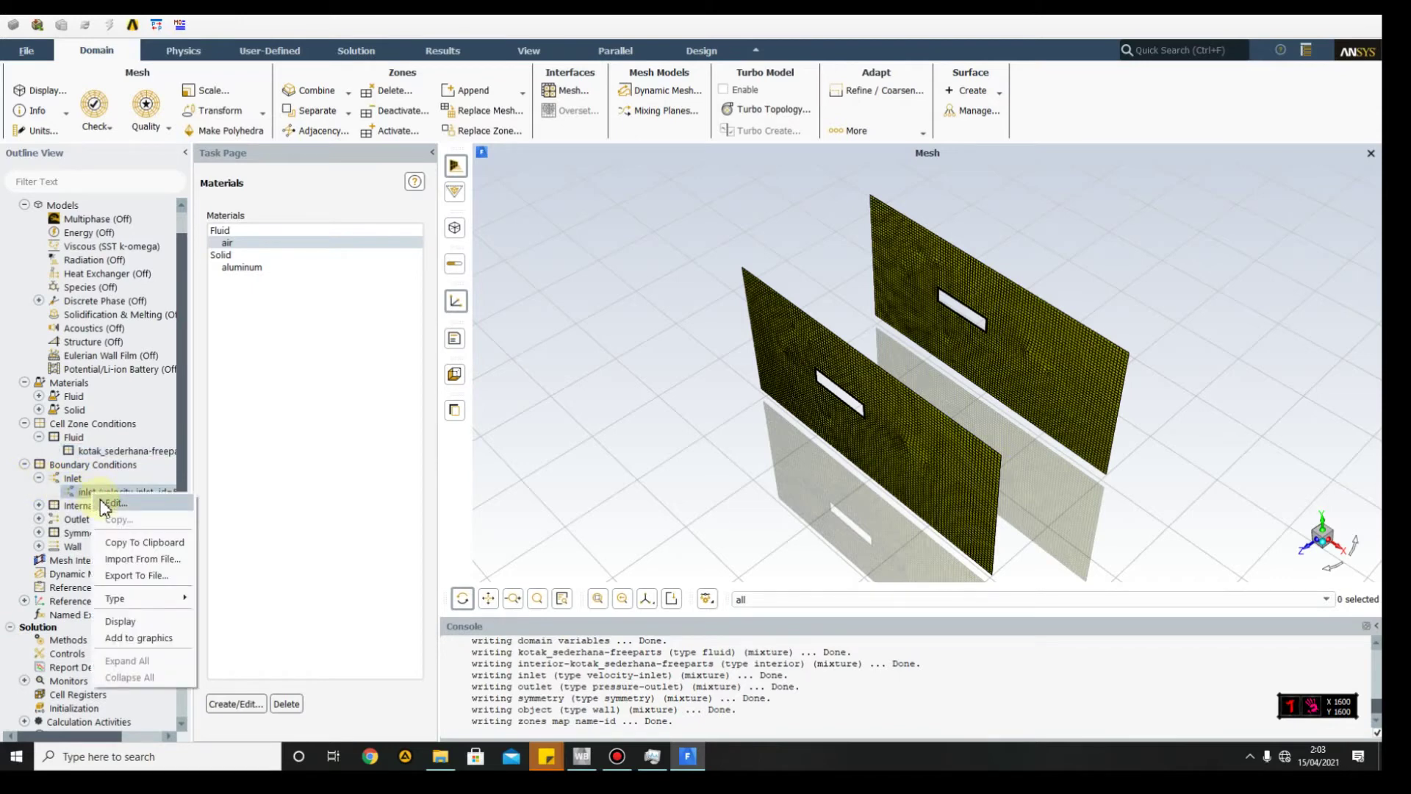
left_click(103, 503)
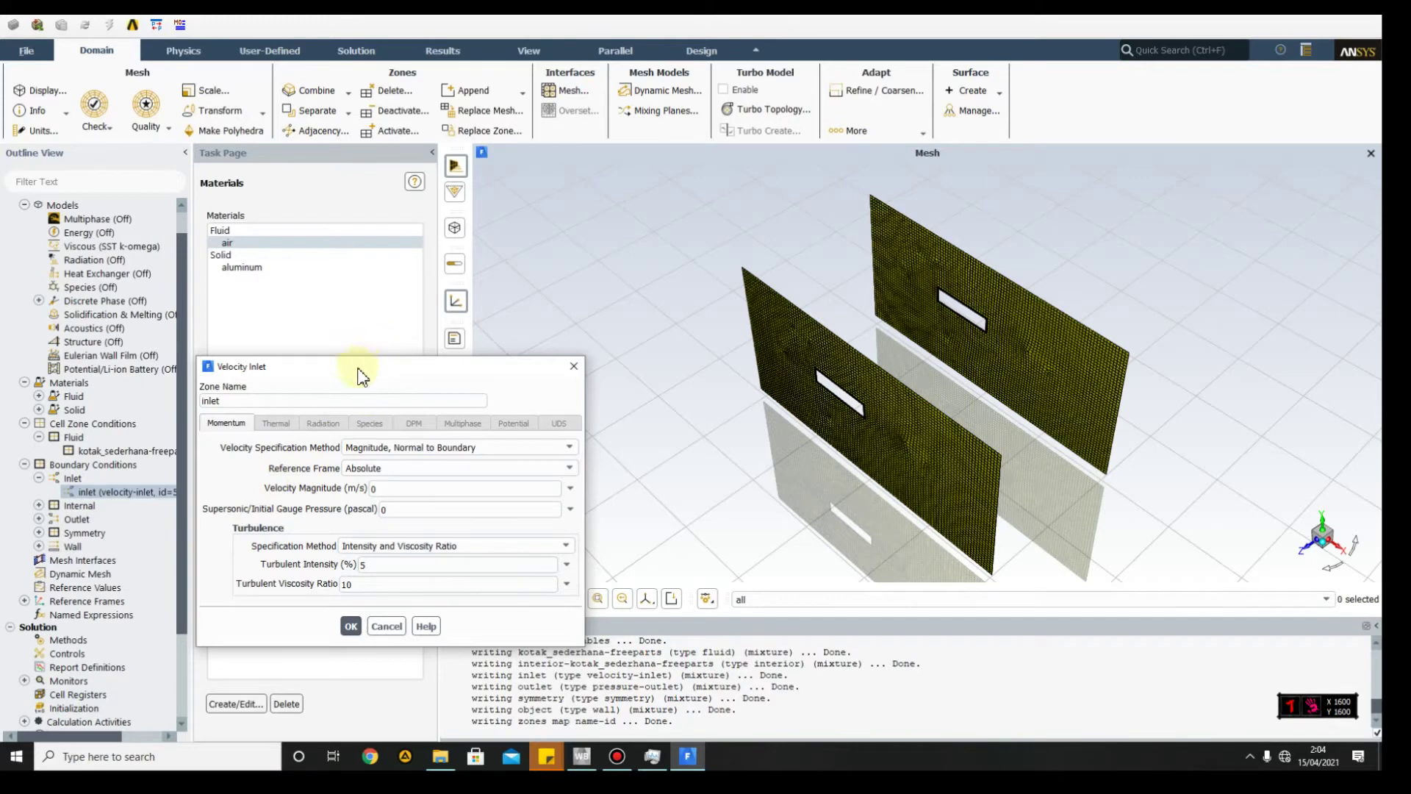
left_click_drag(361, 366, 388, 256)
left_click(454, 339)
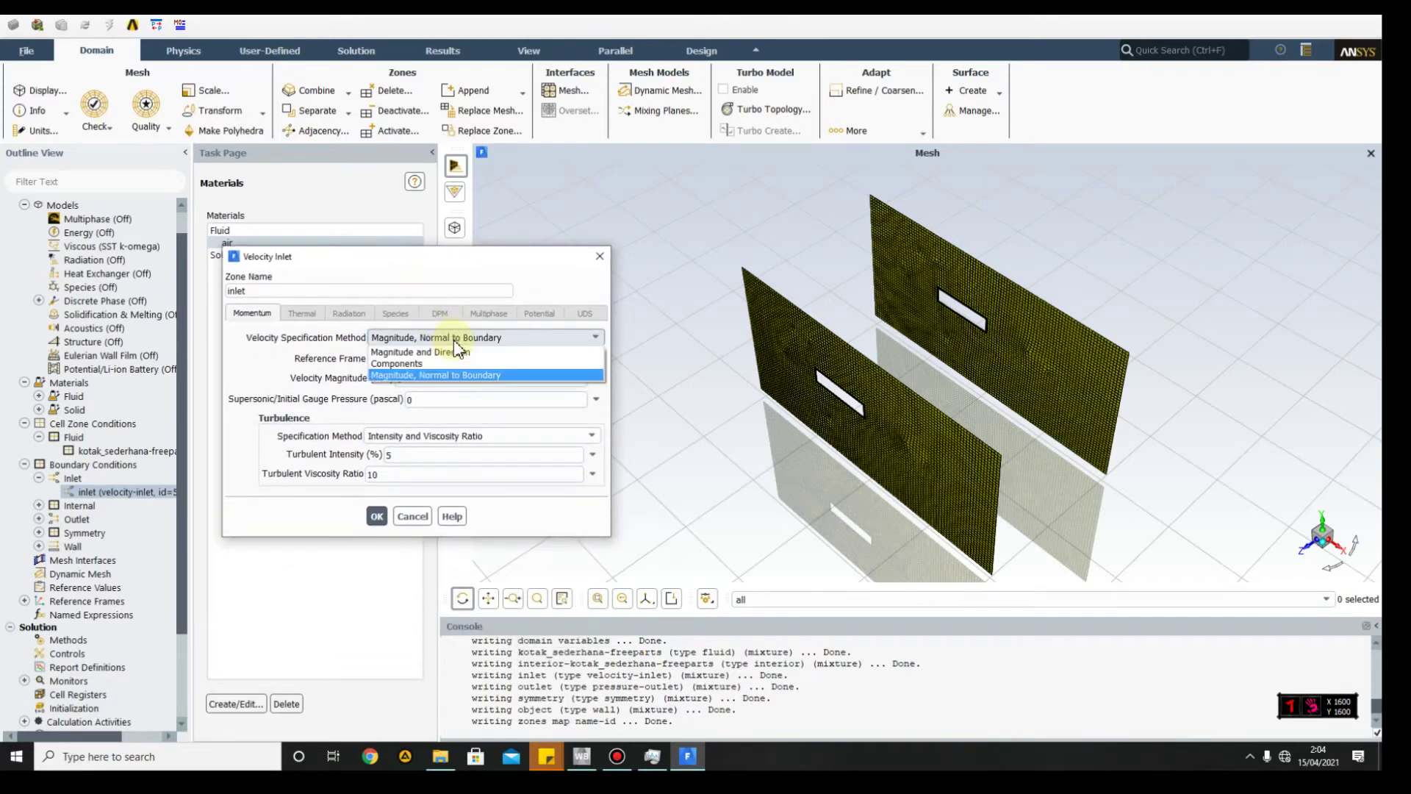
left_click(452, 353)
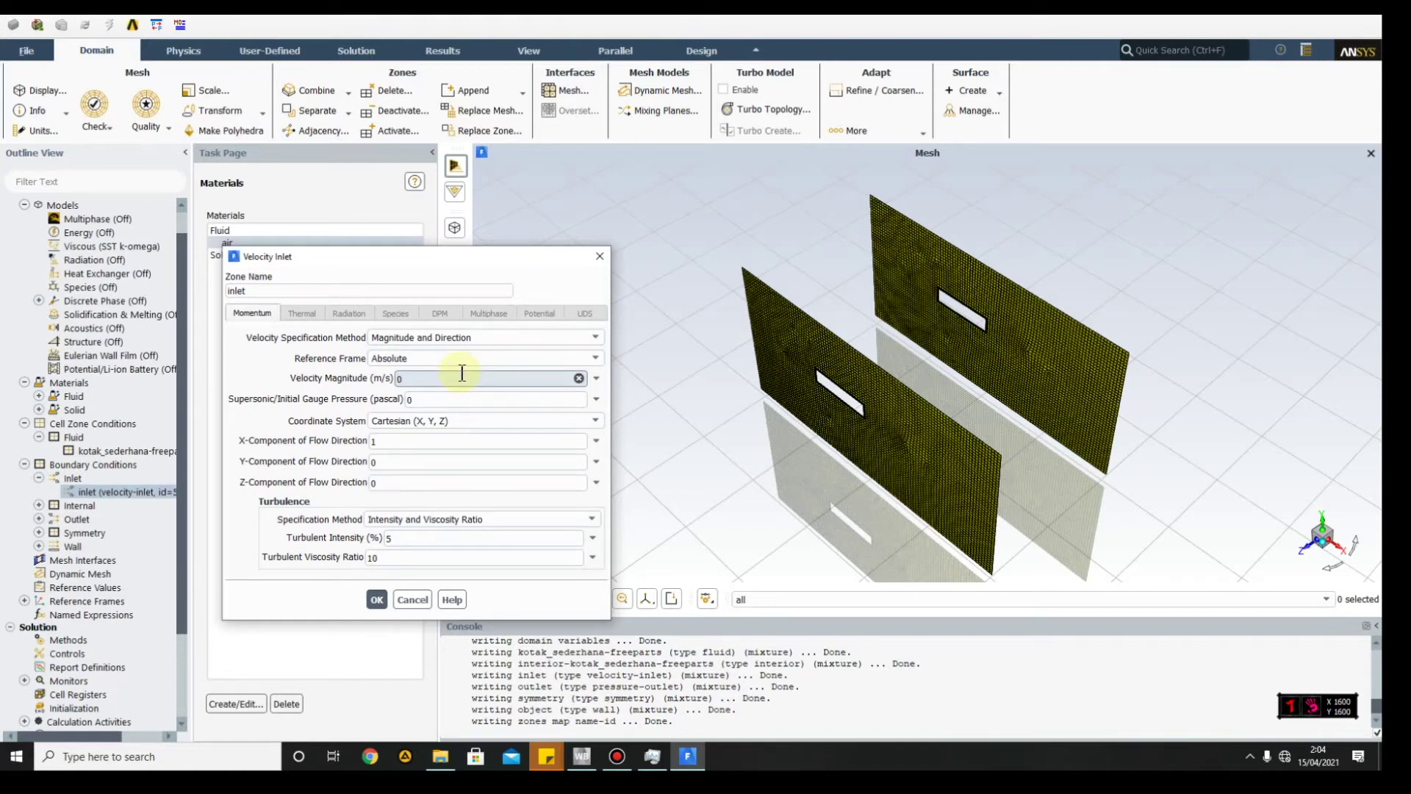
right_click(459, 373)
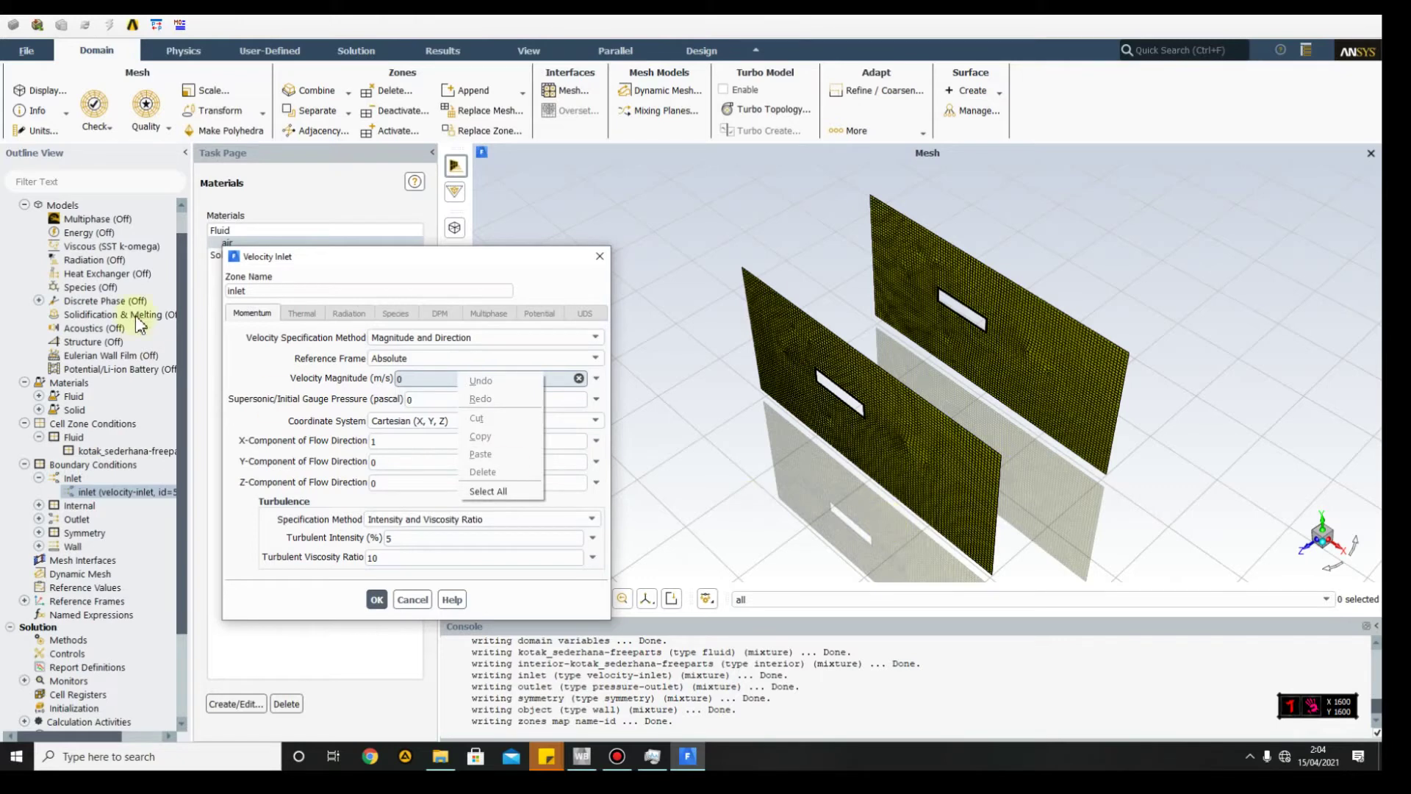
left_click(606, 253)
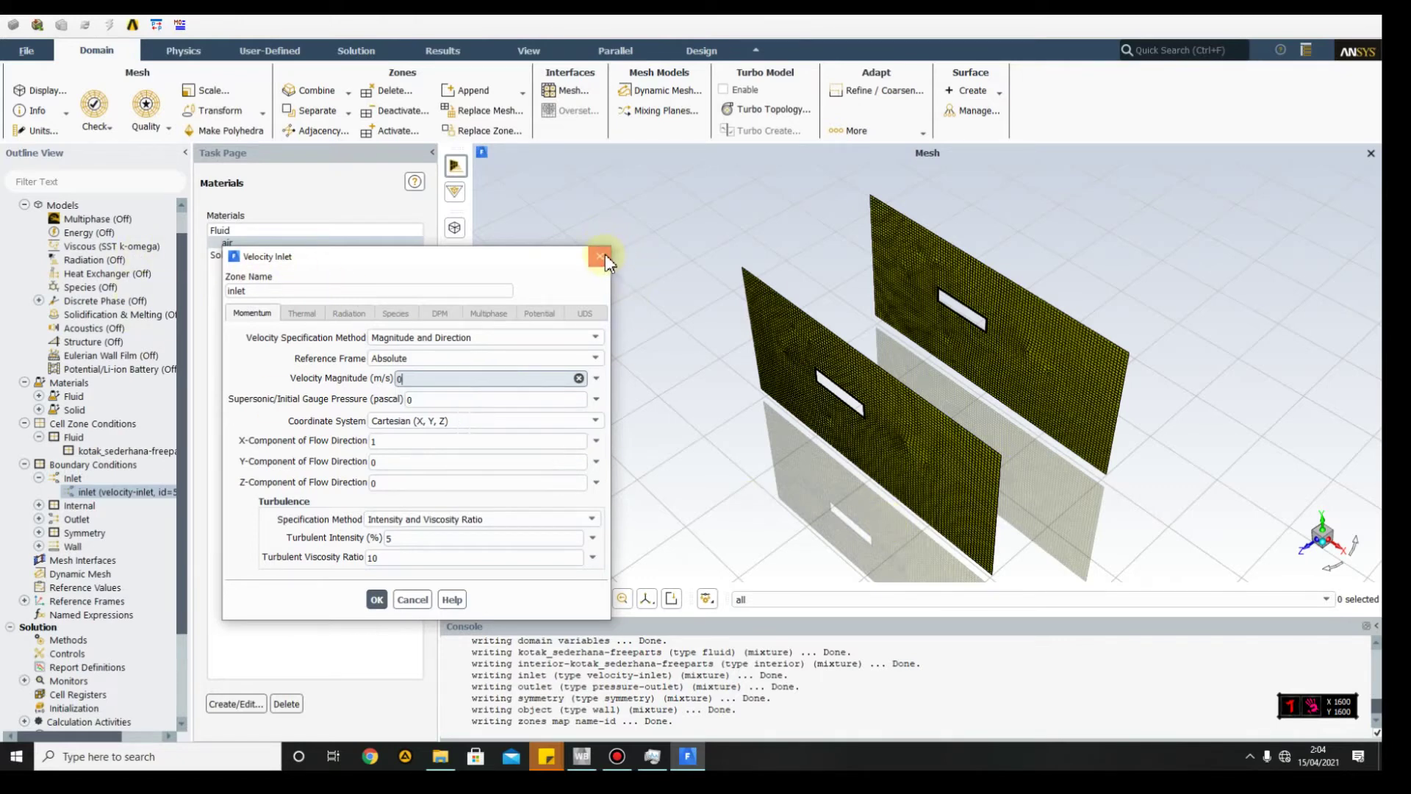
left_click(606, 254)
Step: Display the mesh of the inlet, object and outlet surfaces together with symmetry, and close the mesh display settings
left_click(40, 90)
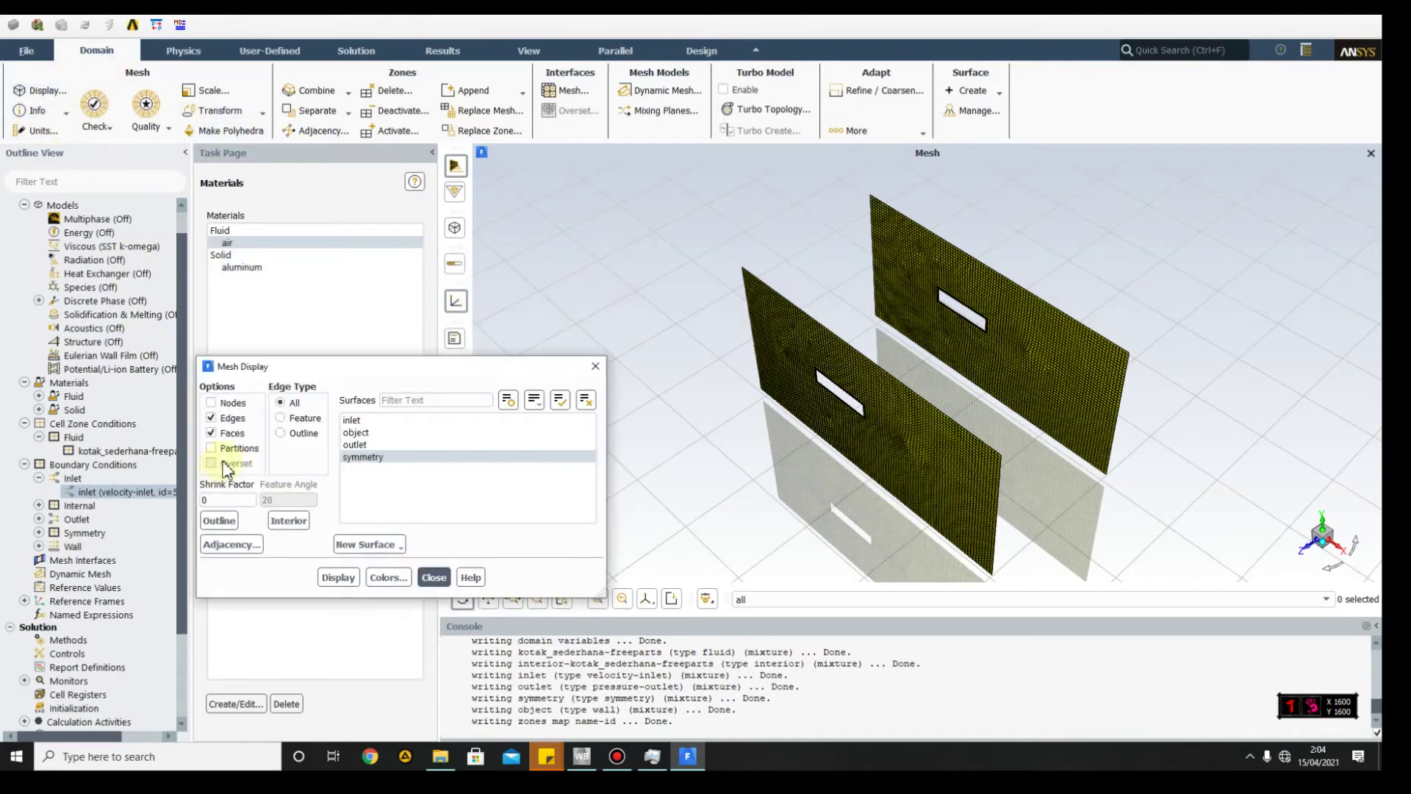
left_click(356, 432)
left_click(357, 422)
left_click(360, 443)
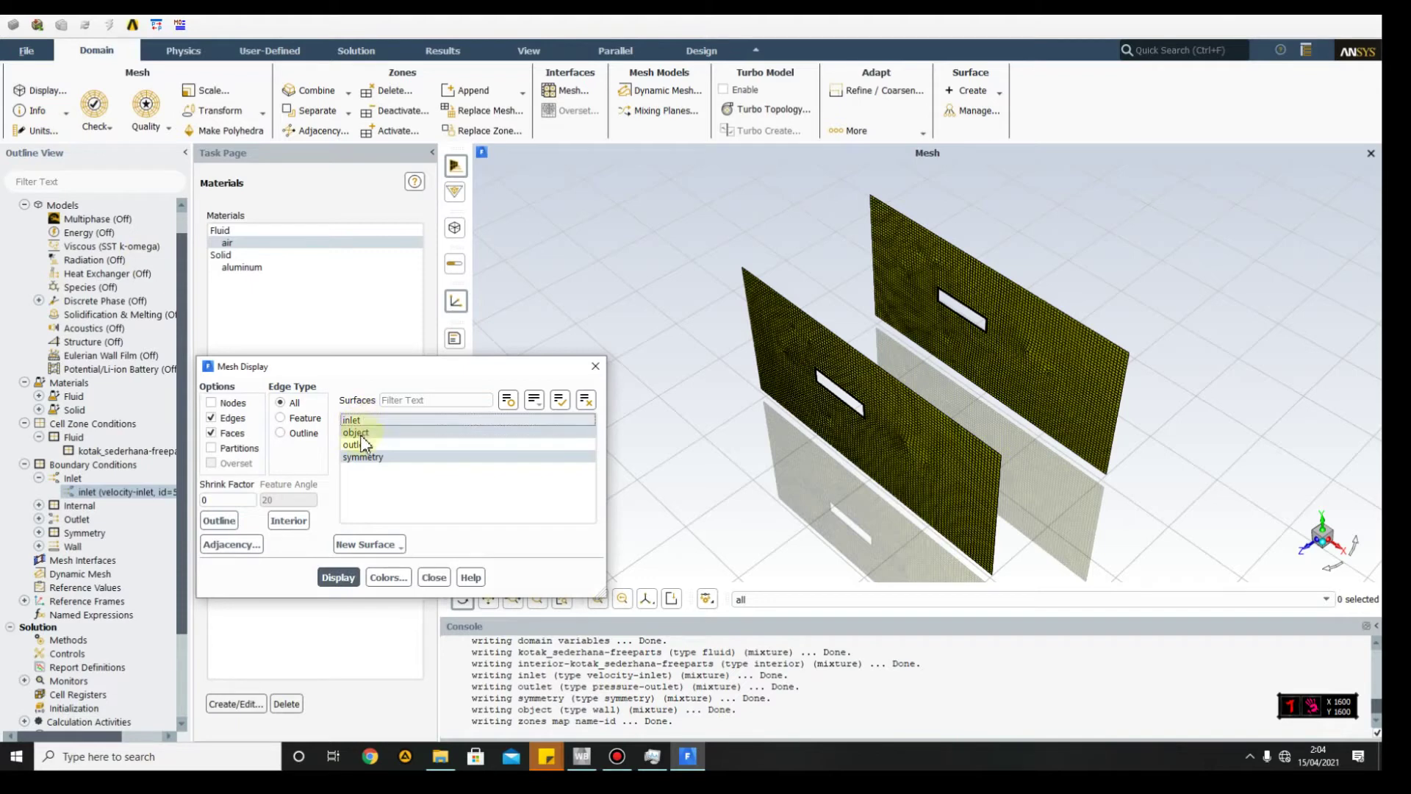
left_click(339, 577)
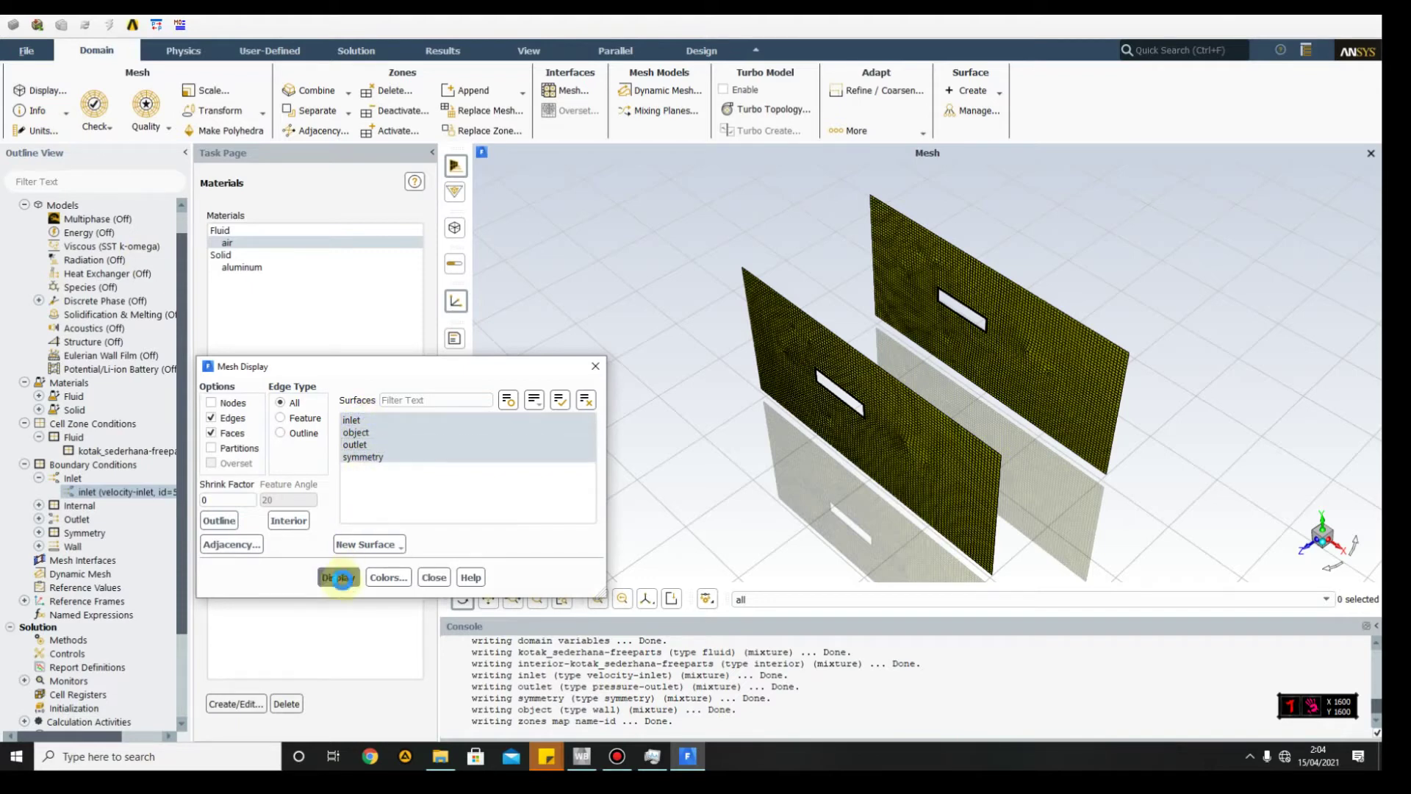
left_click(595, 366)
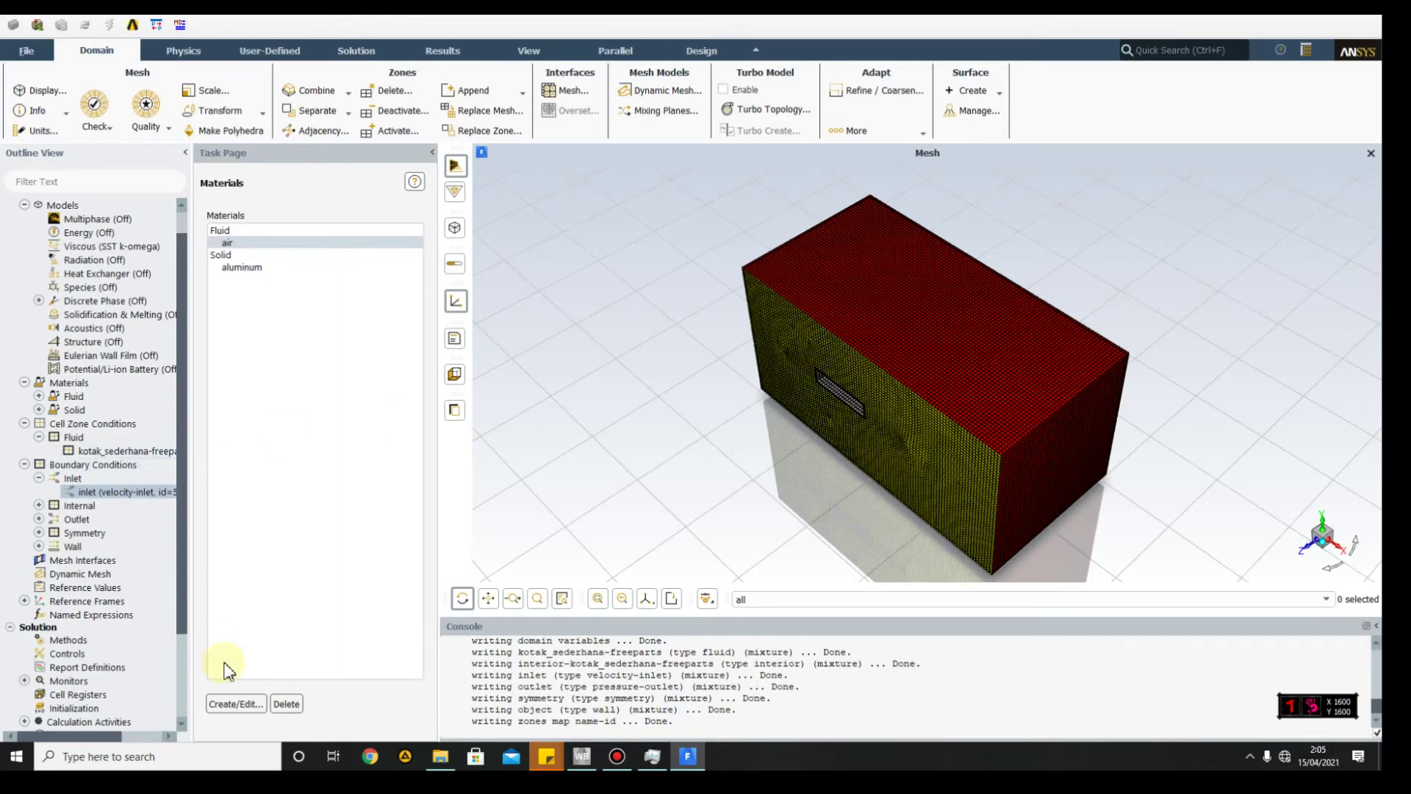
Step: Specify the inlet velocity by magnitude and direction, with flow direction components X 0.99452 and Y 0.10452
right_click(127, 491)
left_click(151, 501)
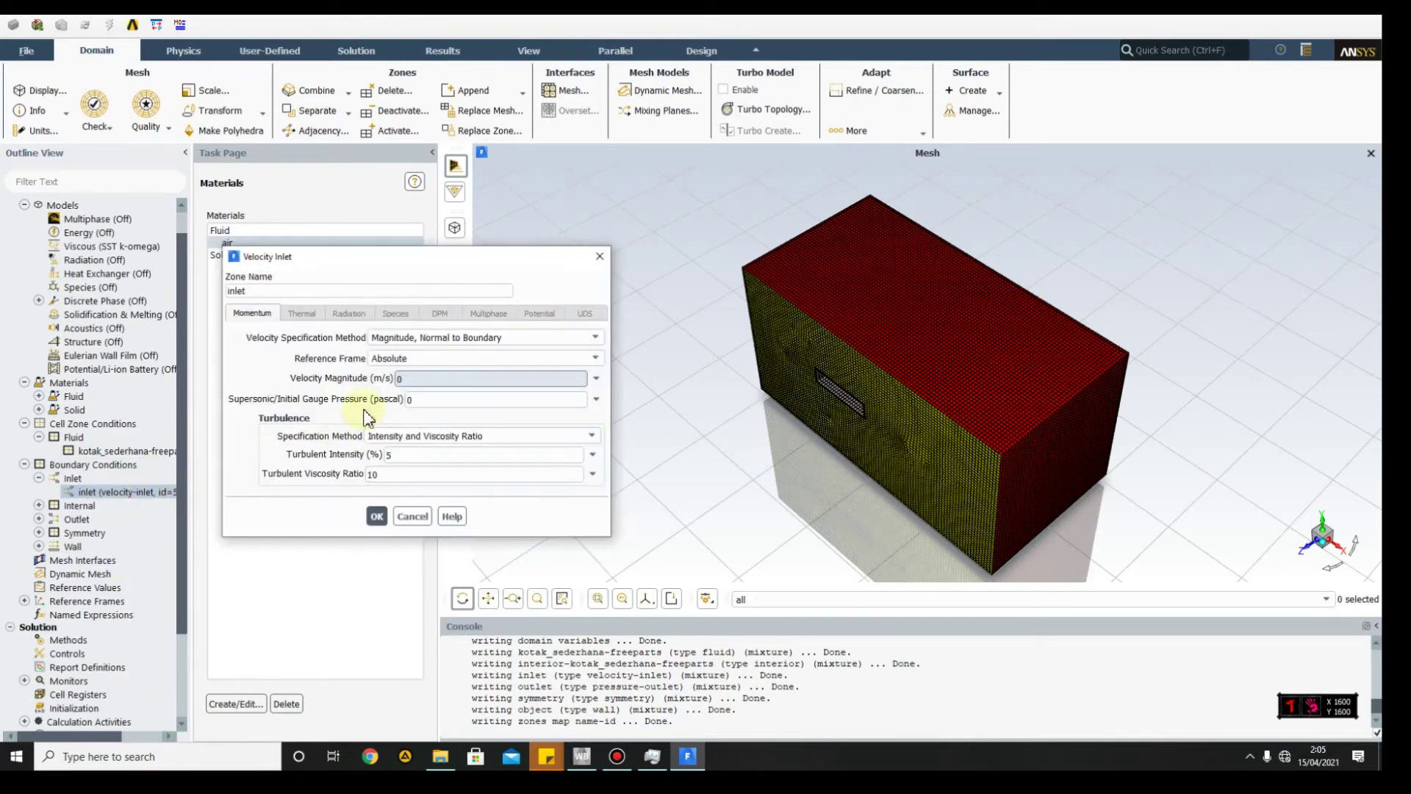
left_click(438, 345)
left_click(426, 353)
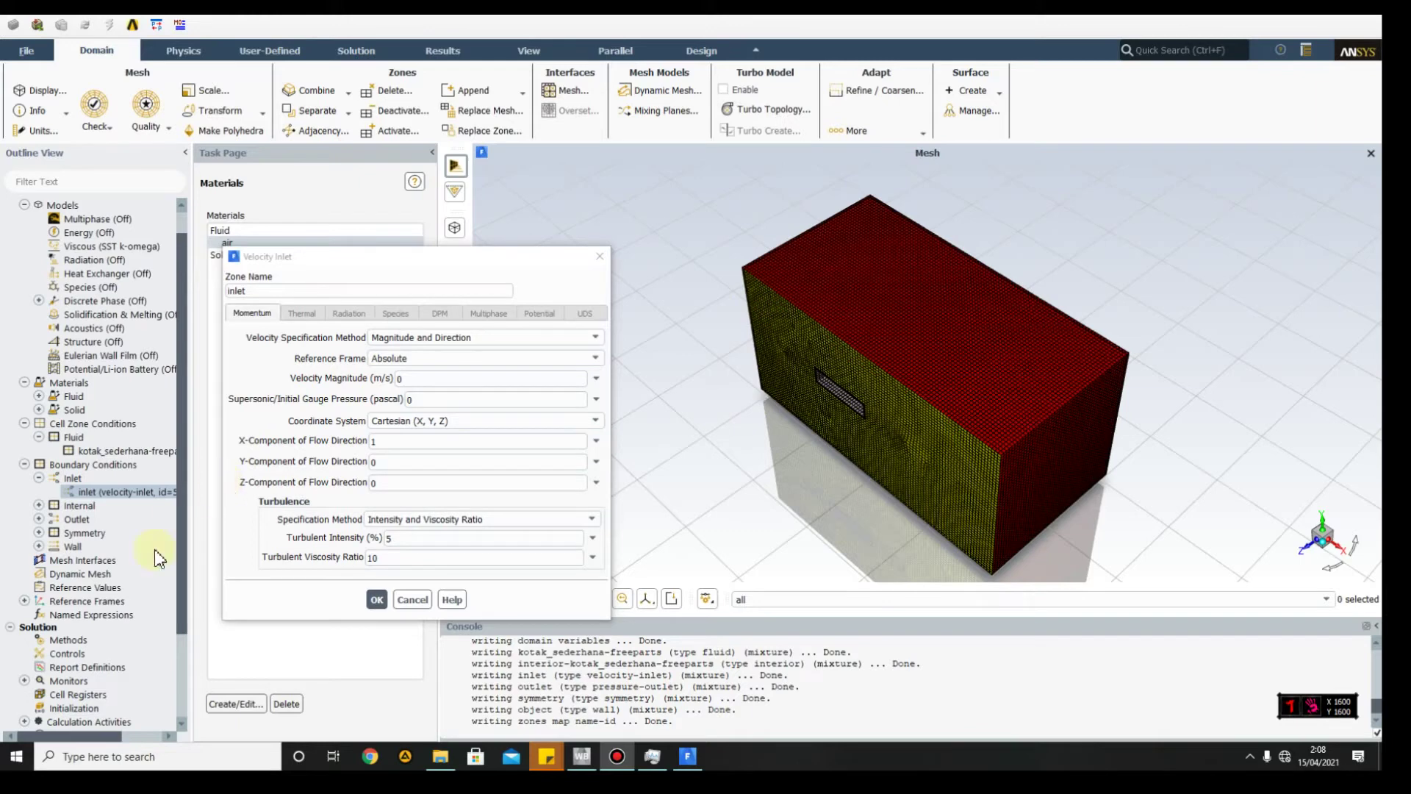
left_click(410, 441)
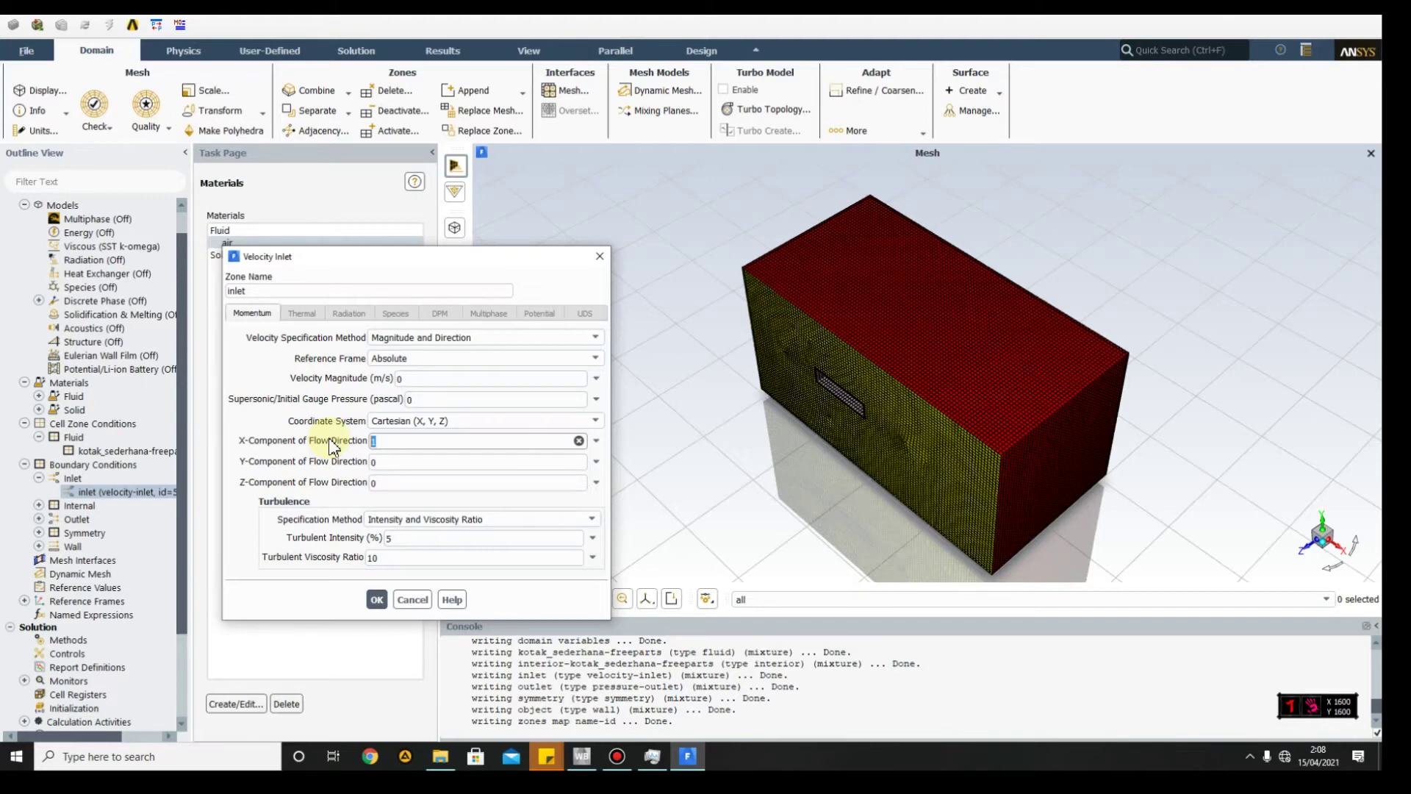
type("0.99452")
left_click(422, 461)
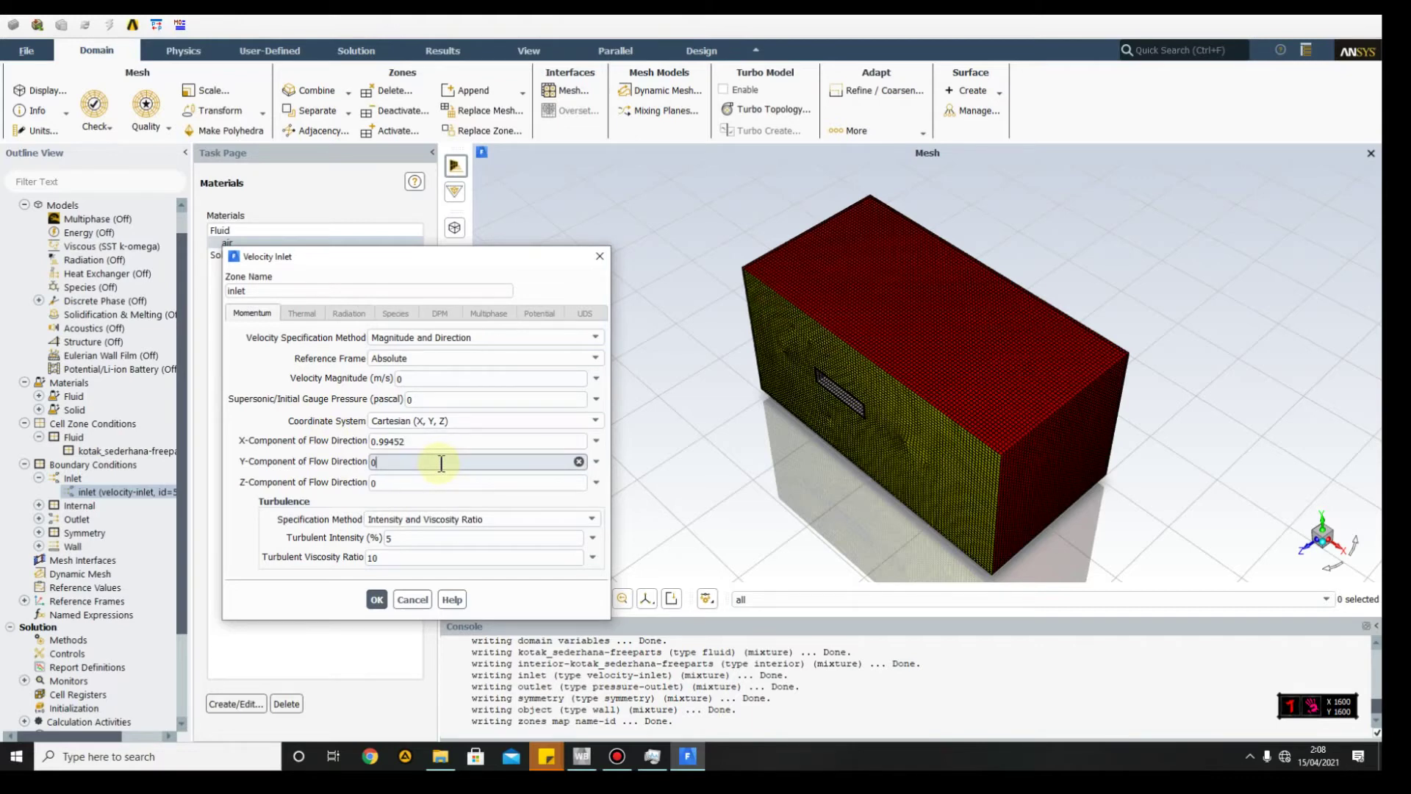
type(".10452")
left_click(397, 483)
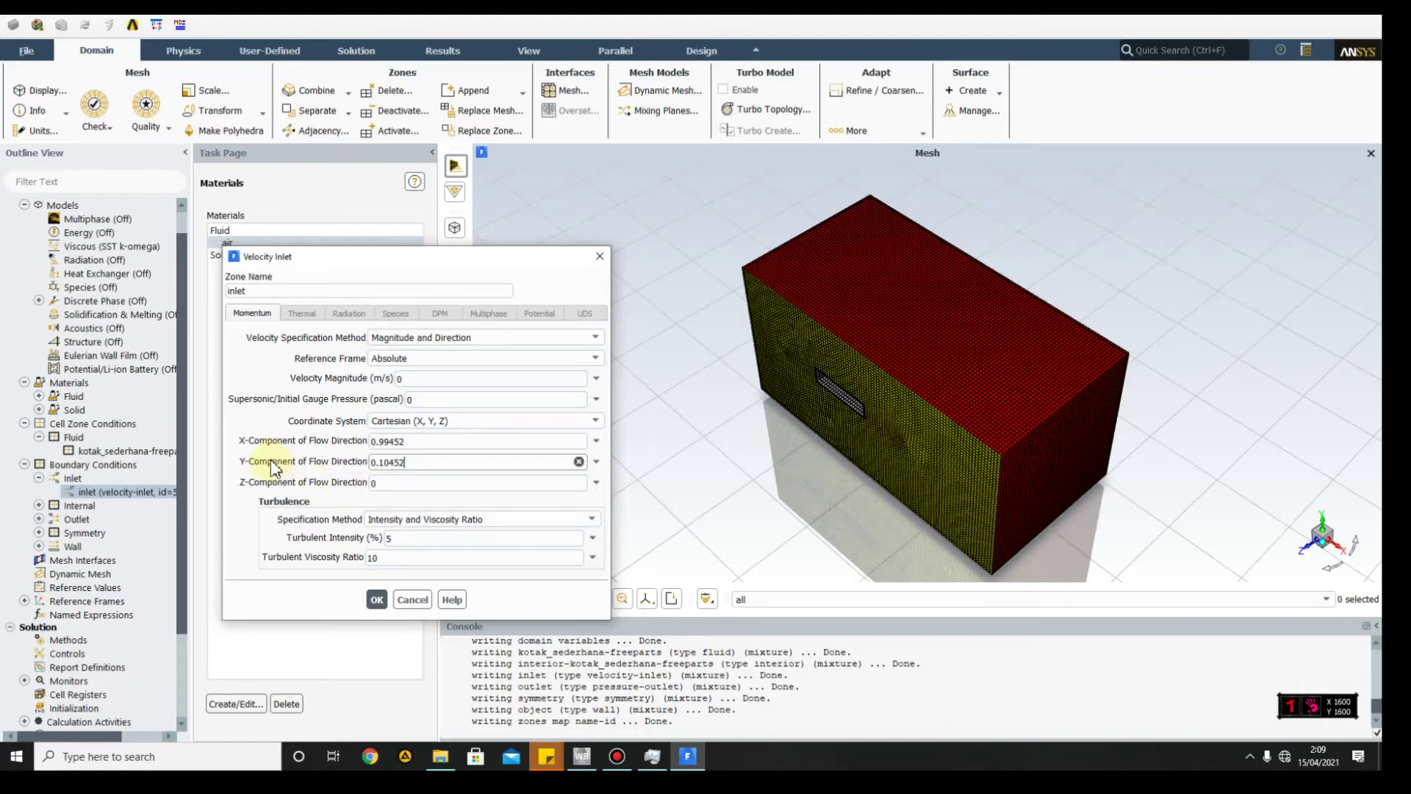
Step: Set the inlet's velocity magnitude to 1 m/s and accept the boundary condition
left_click(441, 377)
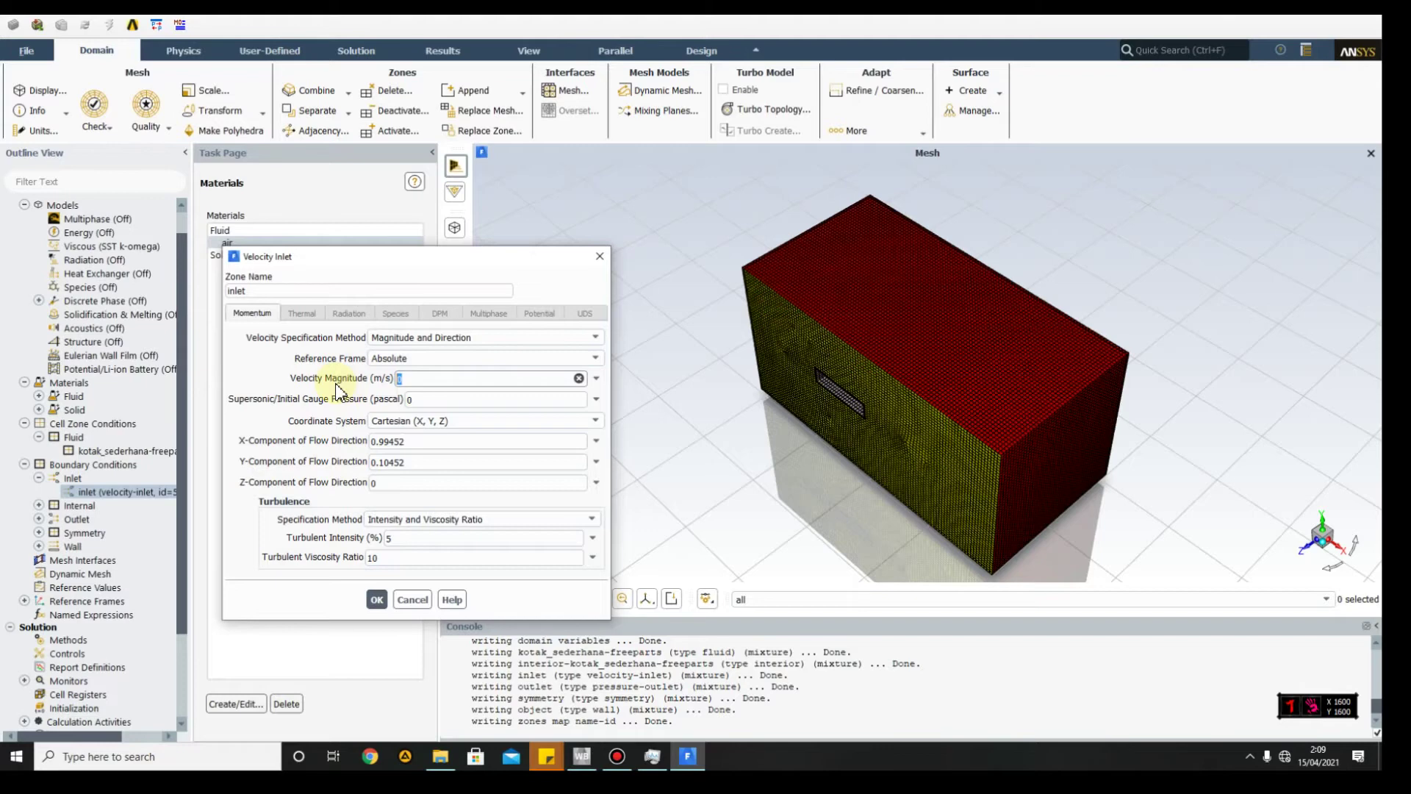
type("1")
left_click(377, 600)
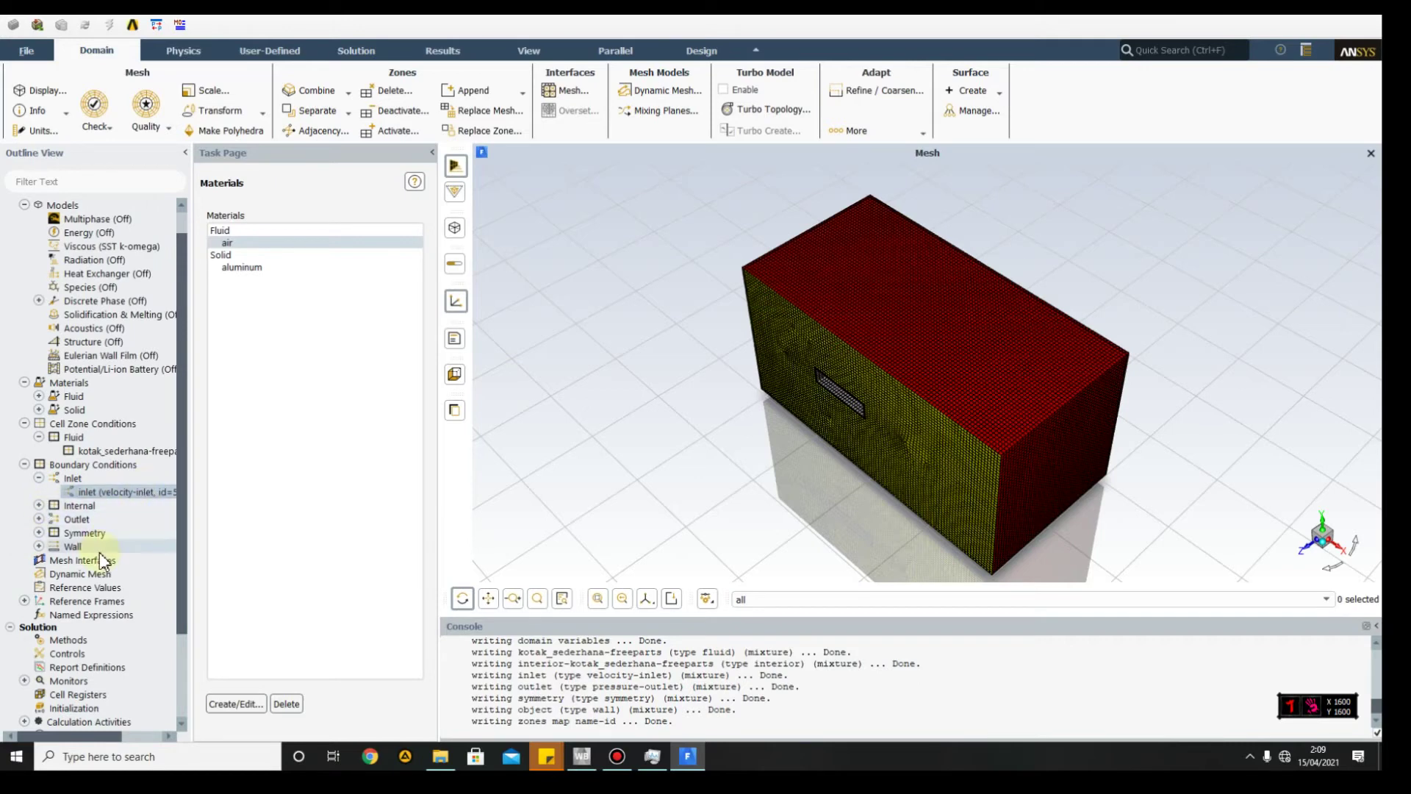
Step: Examine the pressure outlet settings of the outlet boundary and close them without changes
left_click(39, 532)
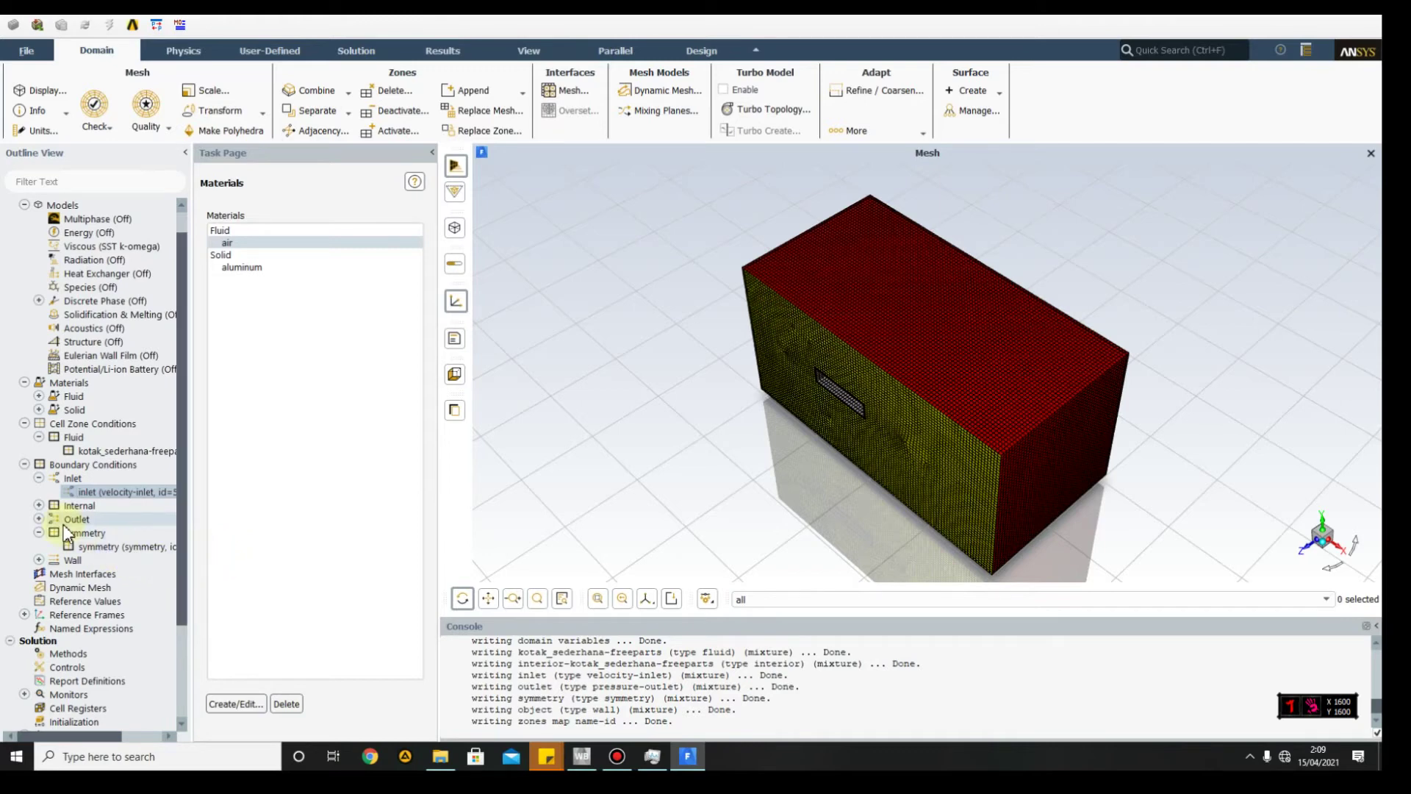
left_click(39, 505)
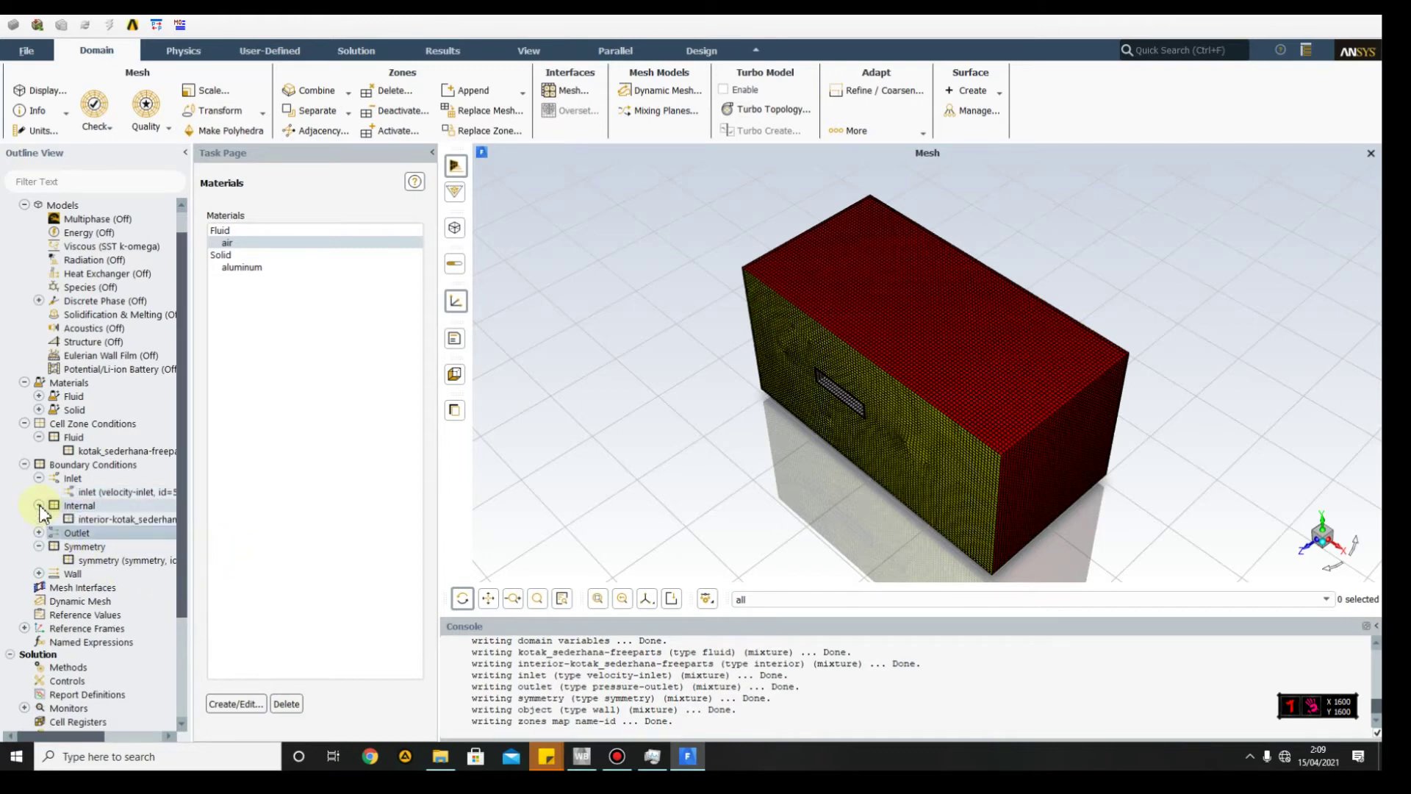
double_click(78, 535)
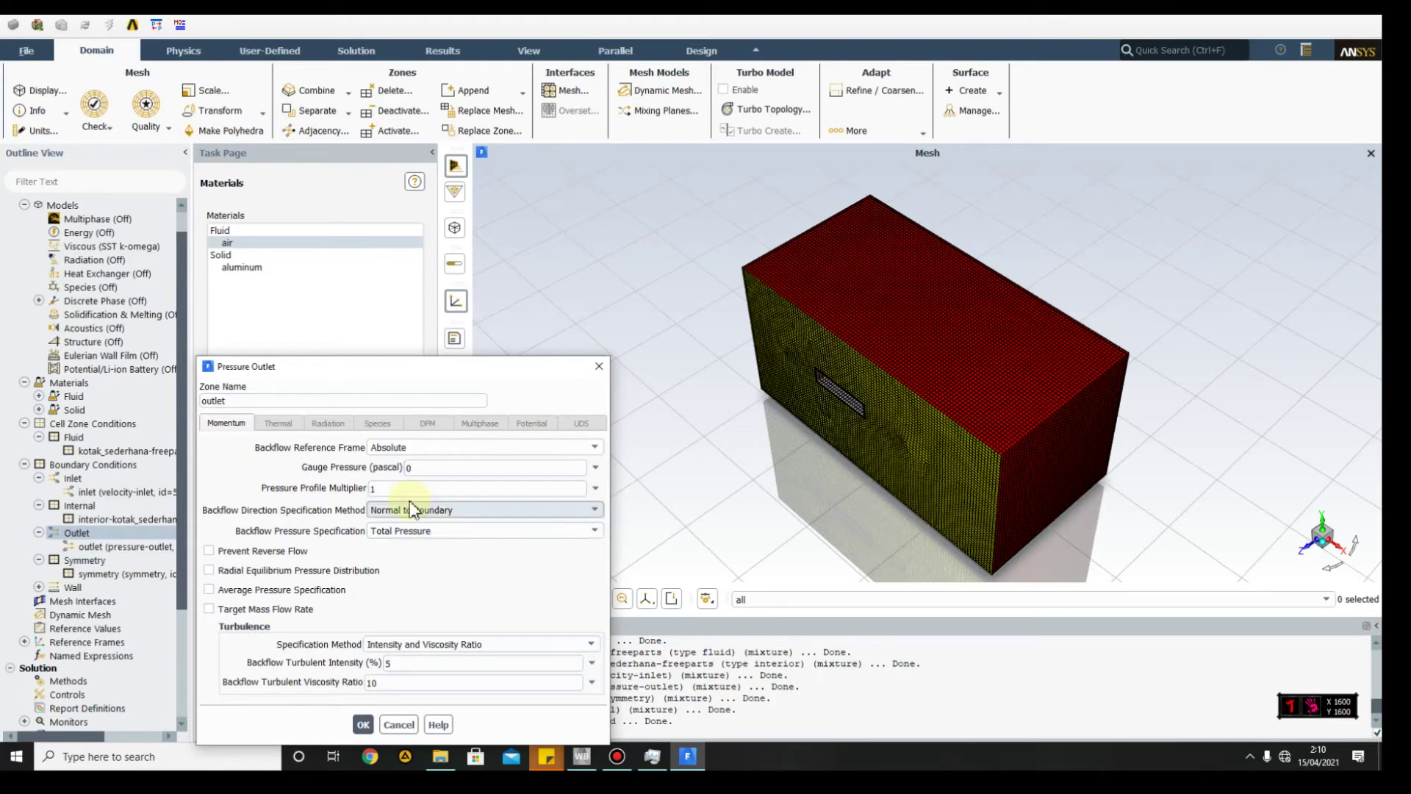
left_click(599, 366)
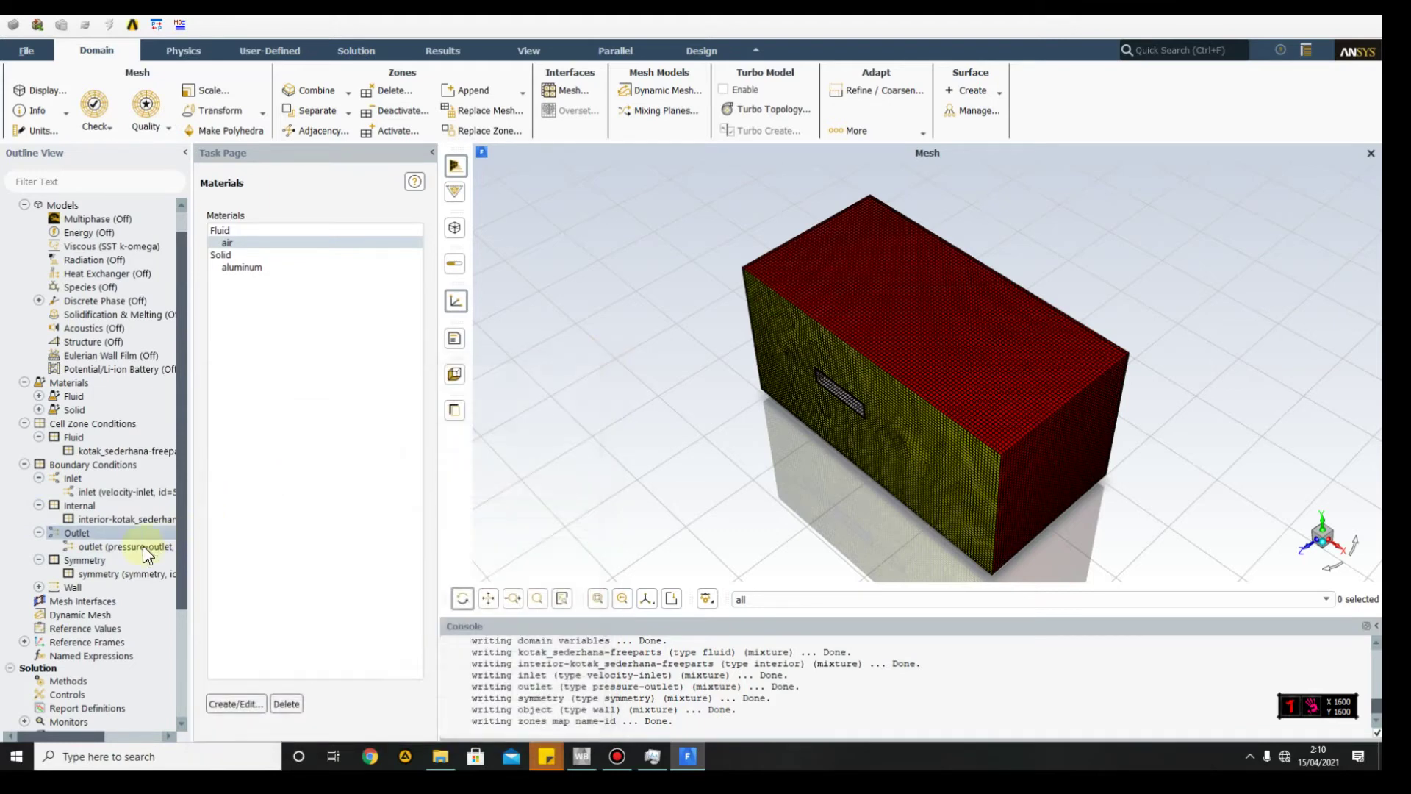
Step: Check and accept the symmetry boundary's zone settings, and list the wall boundary zones
double_click(88, 574)
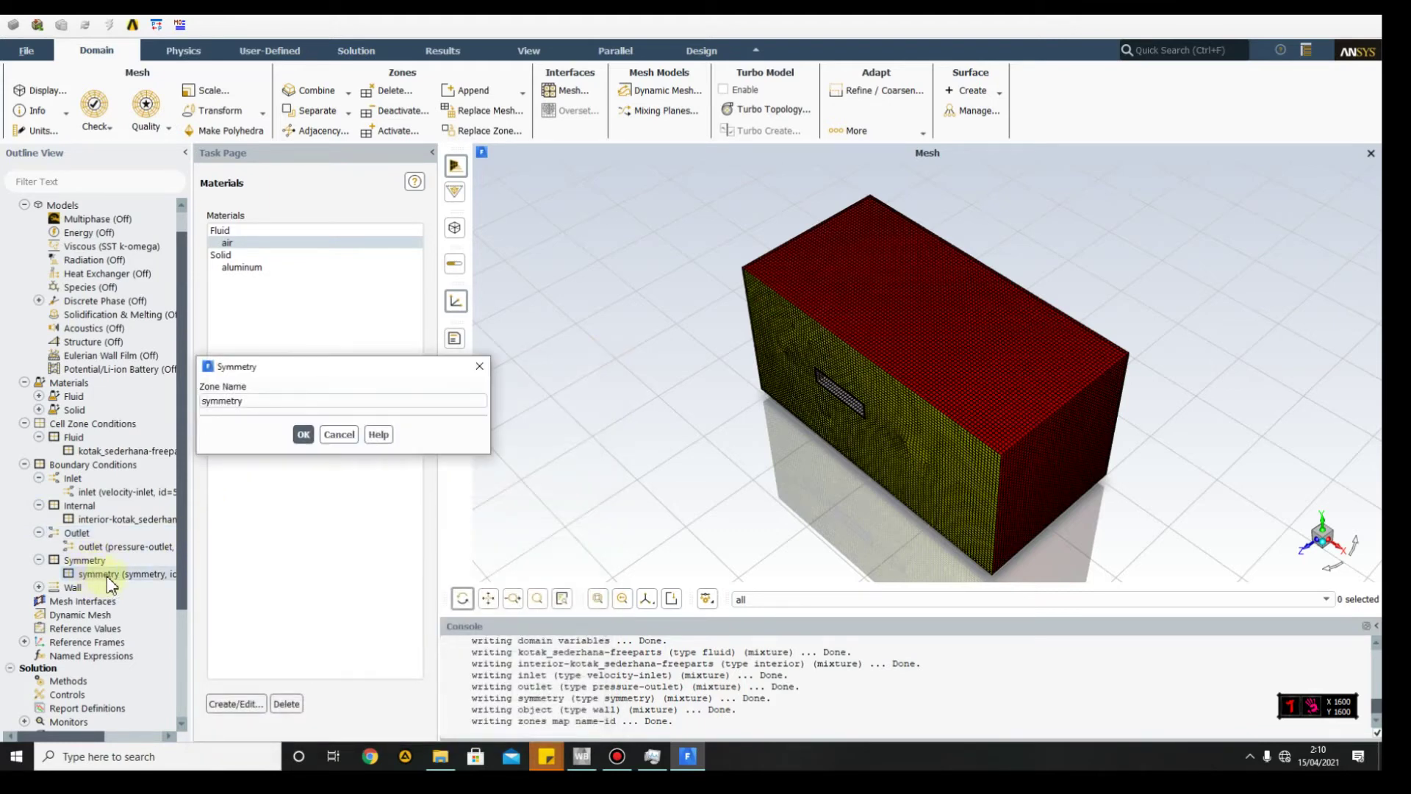
left_click(302, 434)
left_click(38, 587)
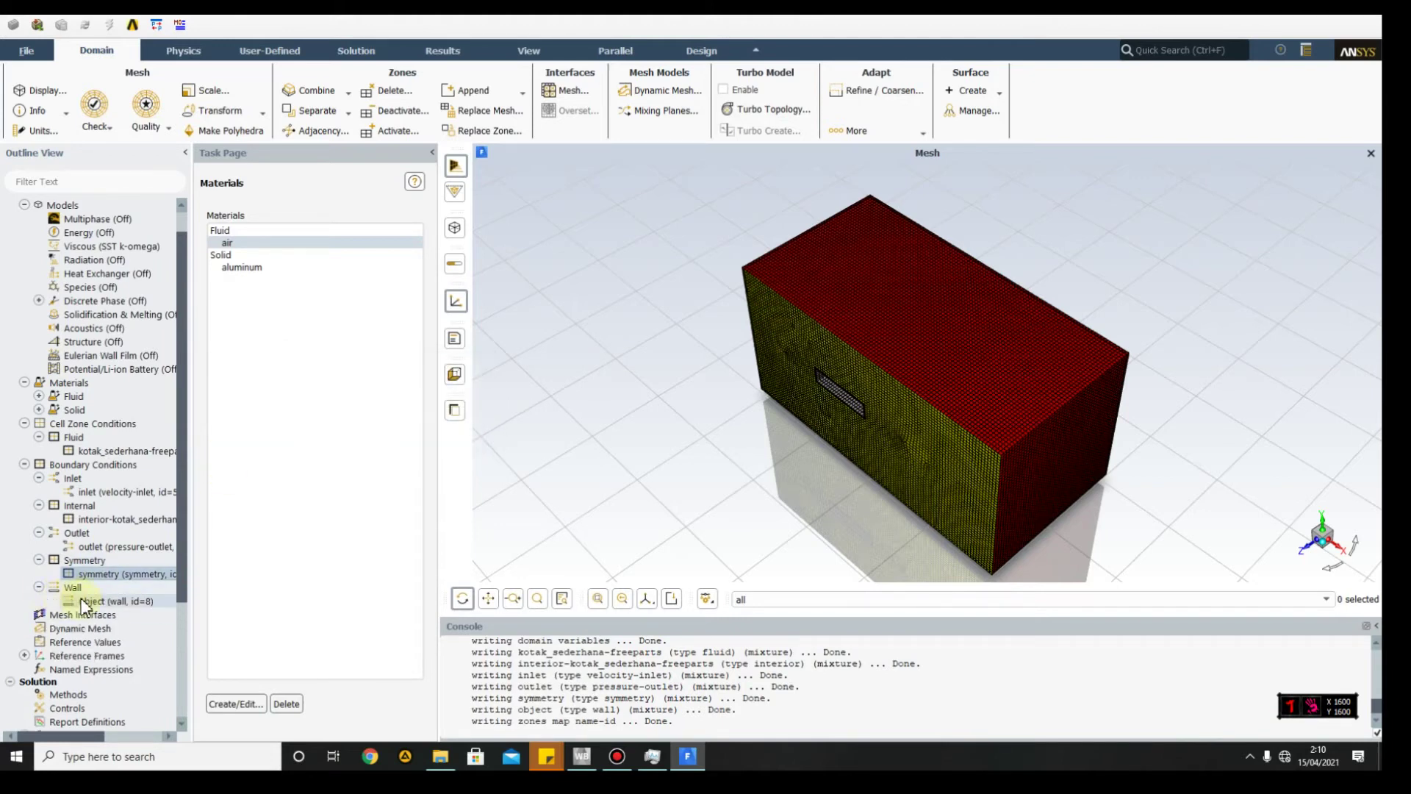
Step: Check and accept the object wall's boundary settings, with a stationary wall and no-slip shear condition
left_click(85, 603)
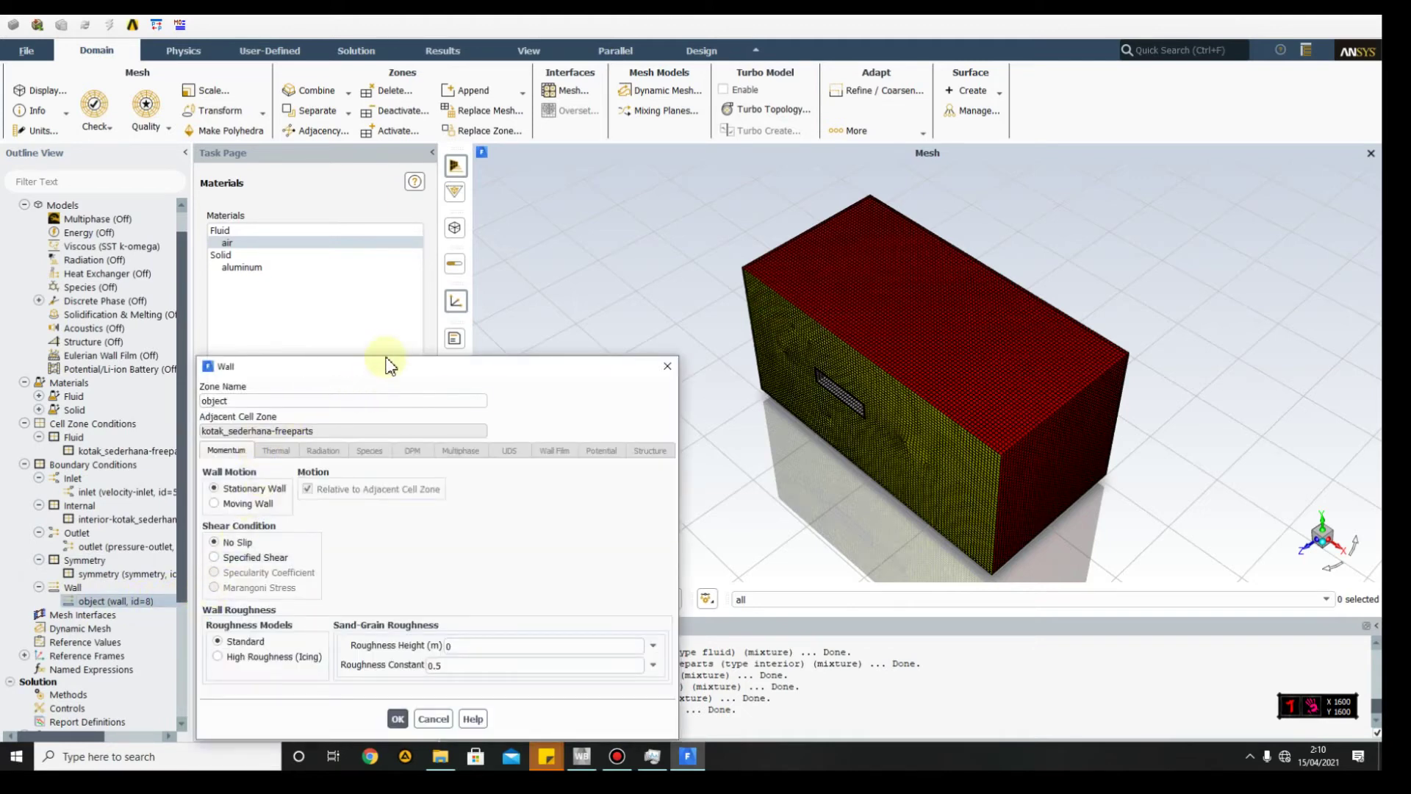
left_click_drag(416, 363, 463, 246)
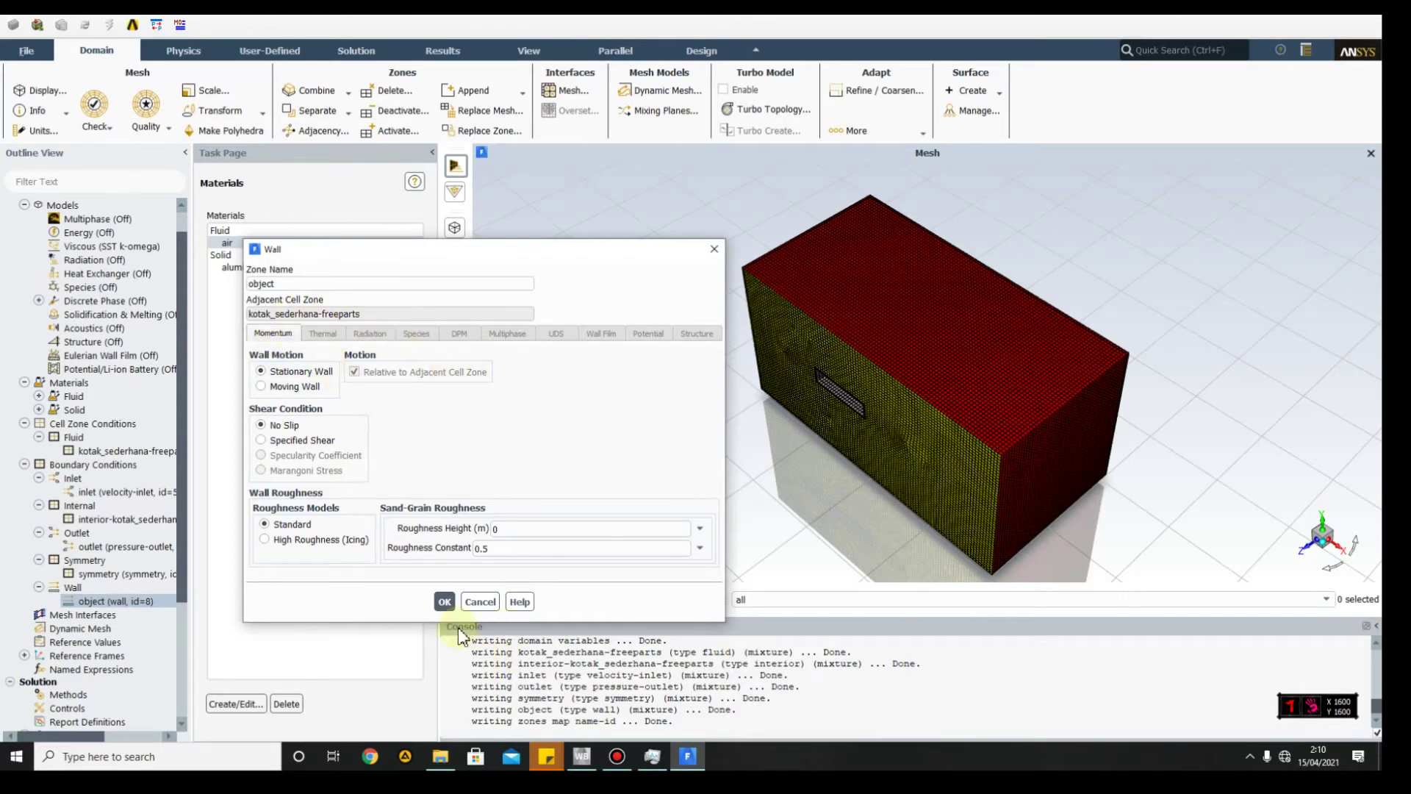
left_click(444, 604)
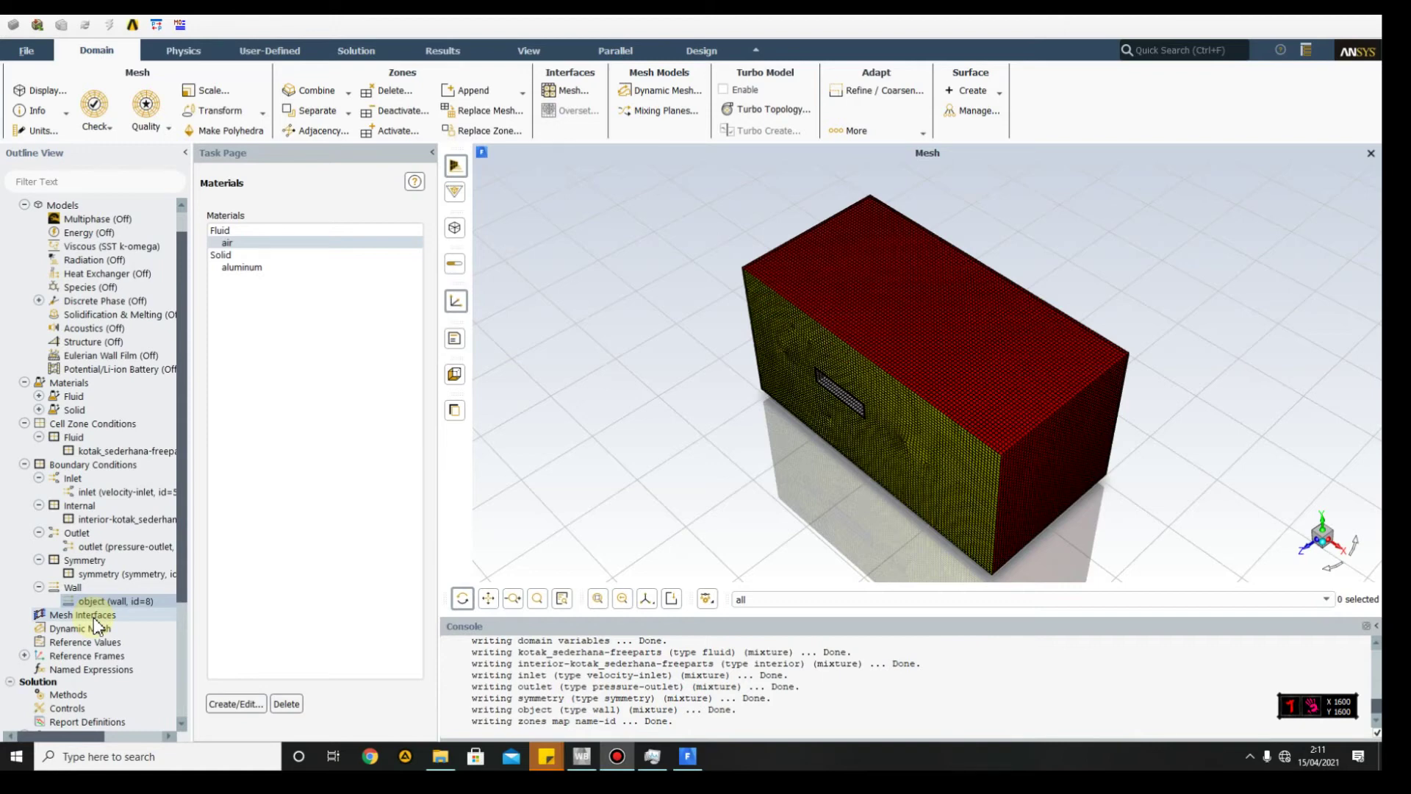
Step: Choose standard initialization and compute the initial values from the inlet
scroll(123, 661, "down", 4)
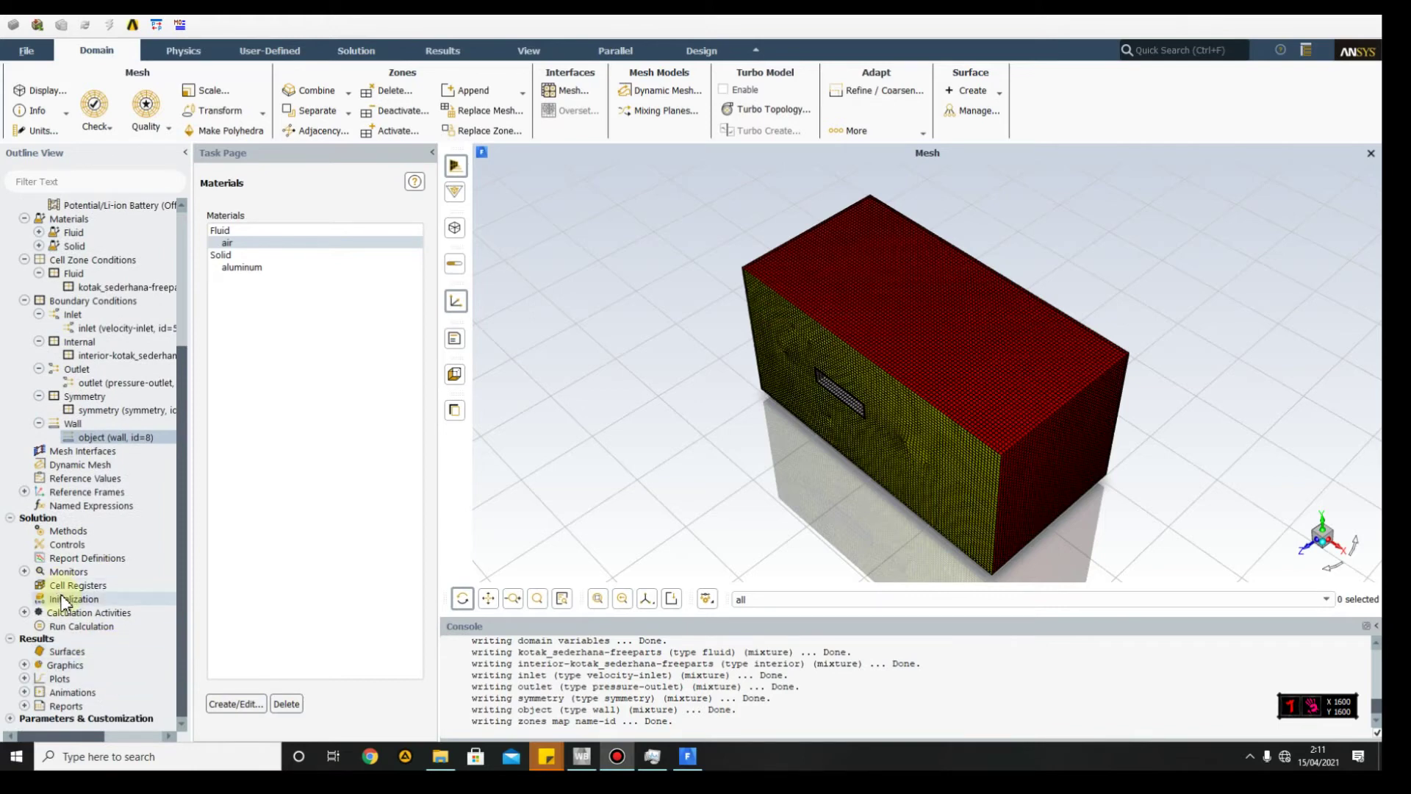
left_click(94, 598)
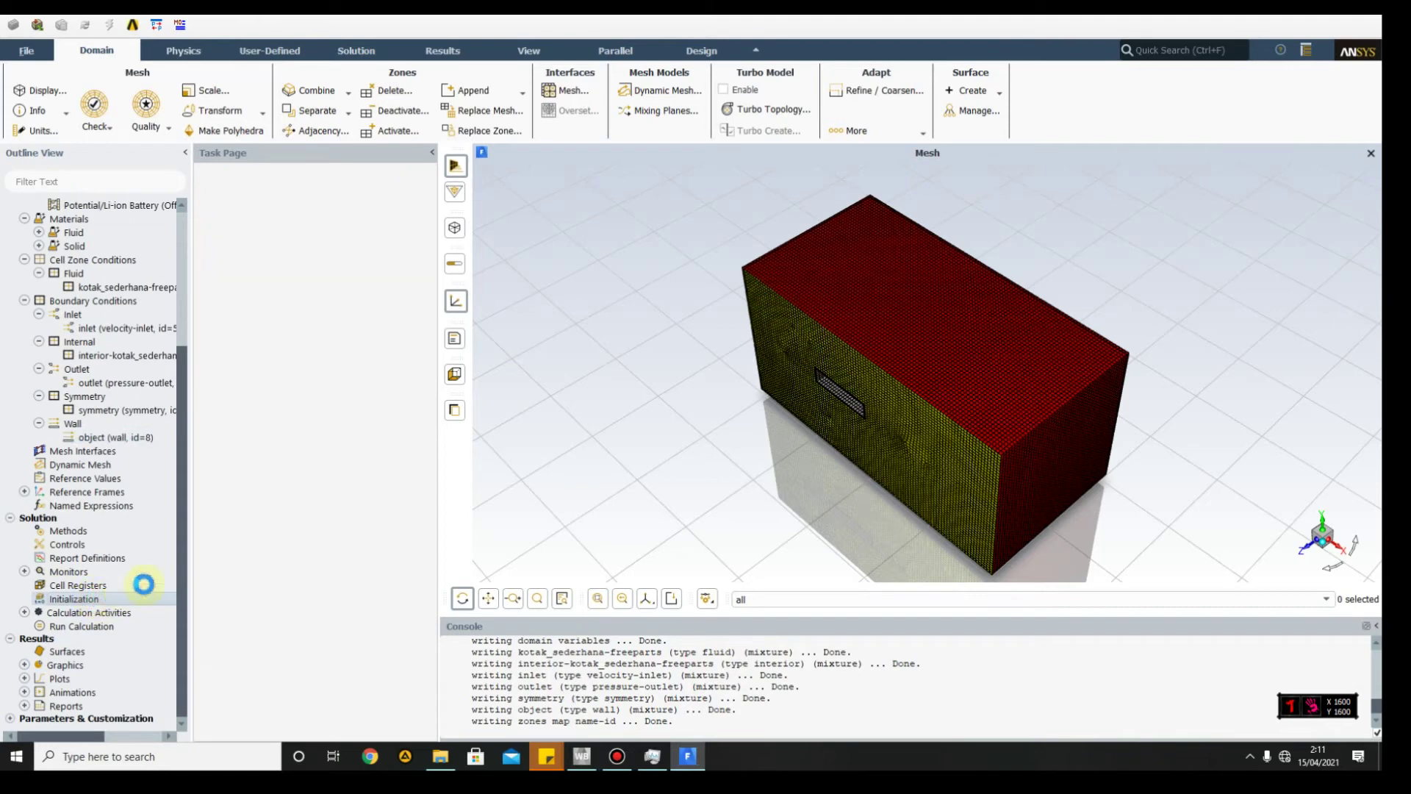
left_click(274, 237)
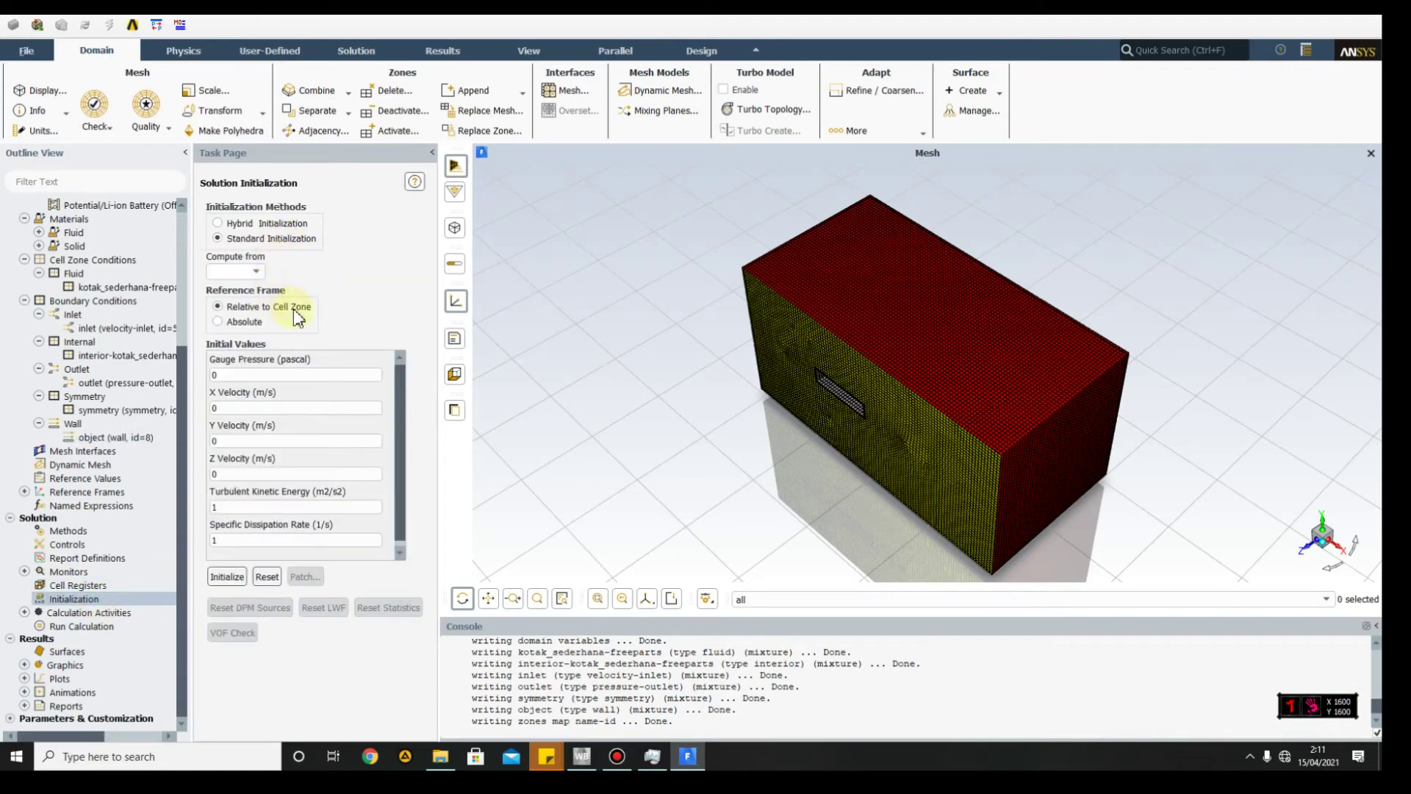
left_click(250, 274)
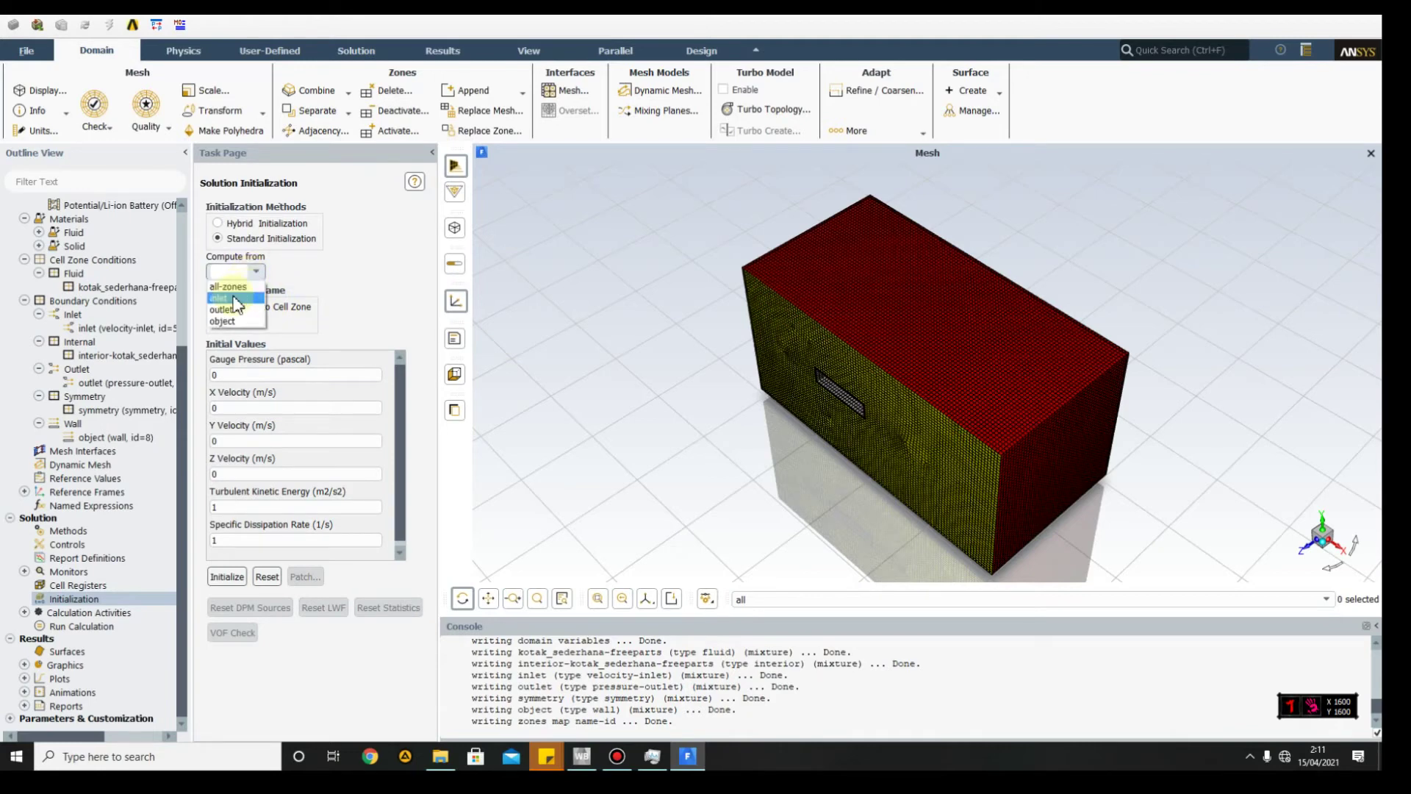
left_click(235, 298)
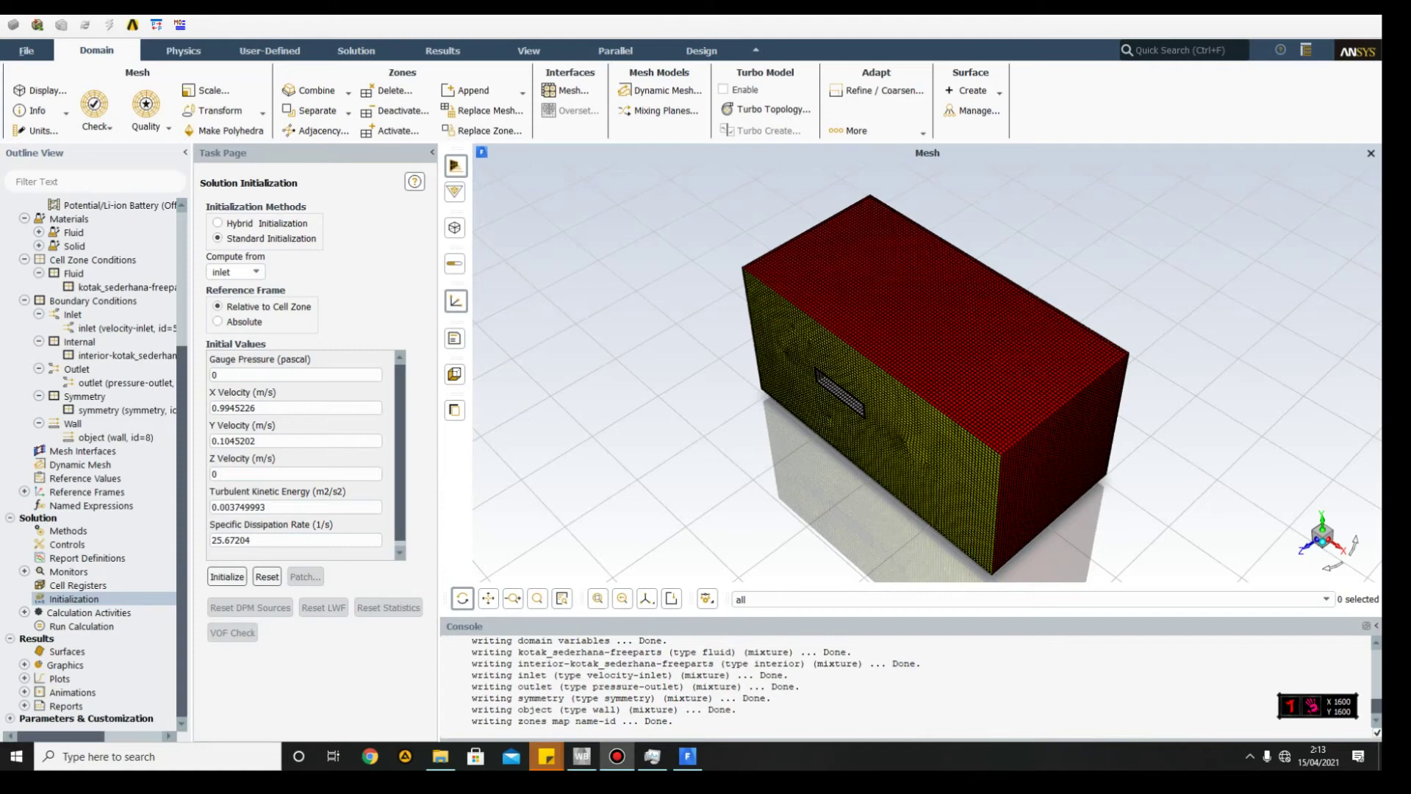
right_click(83, 560)
mouse_move(123, 656)
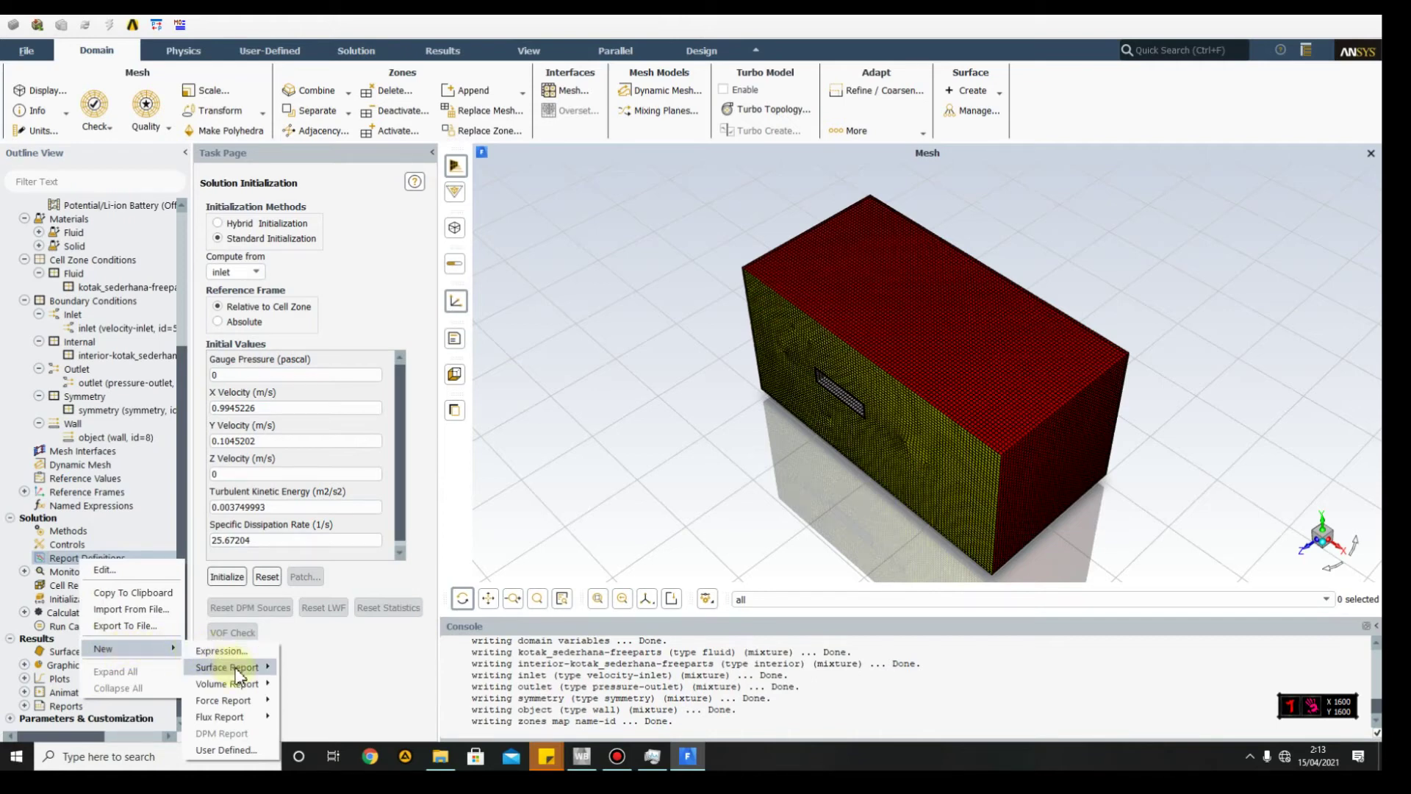
mouse_move(253, 718)
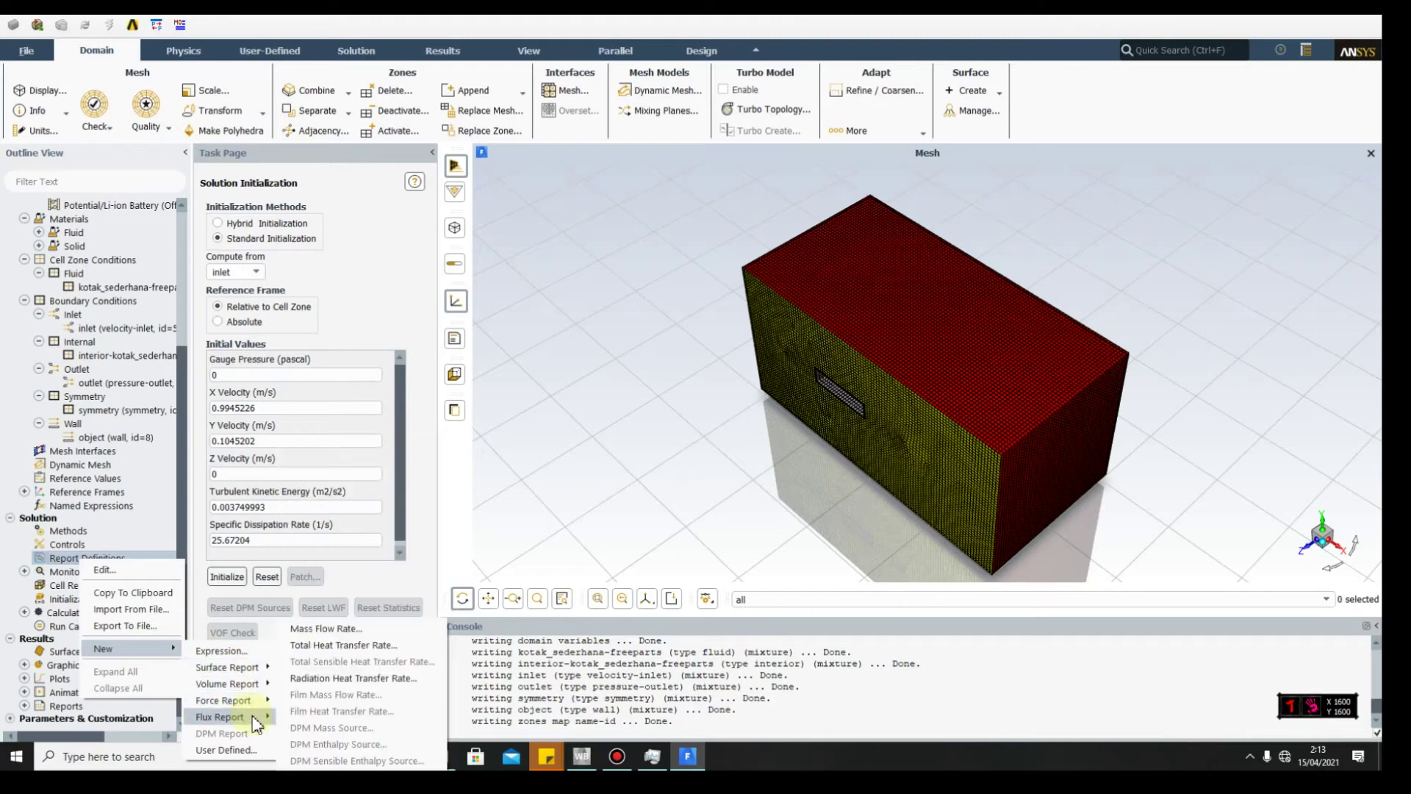
left_click(123, 545)
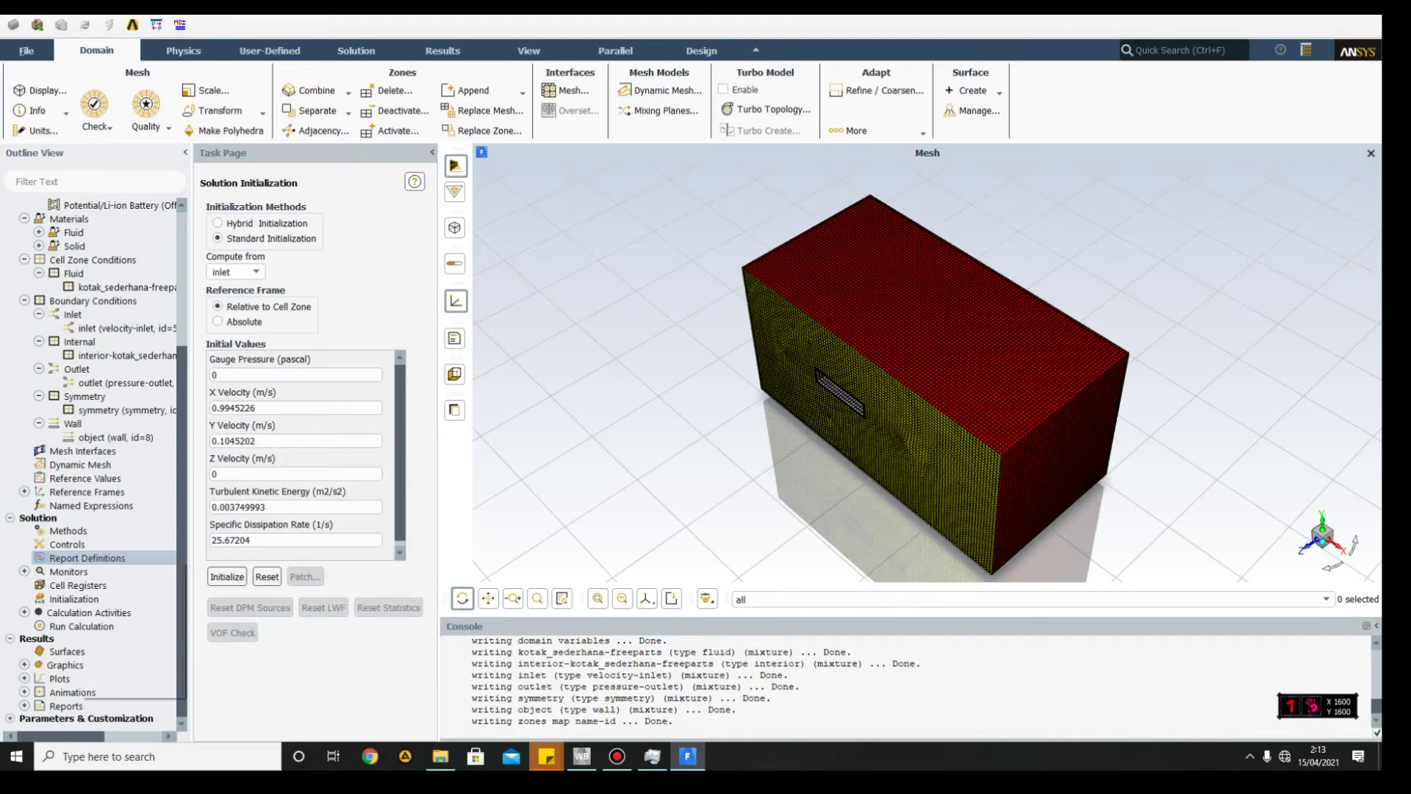
Step: Define a lift coefficient force report for the object wall zone, with a report plot created for it
right_click(147, 560)
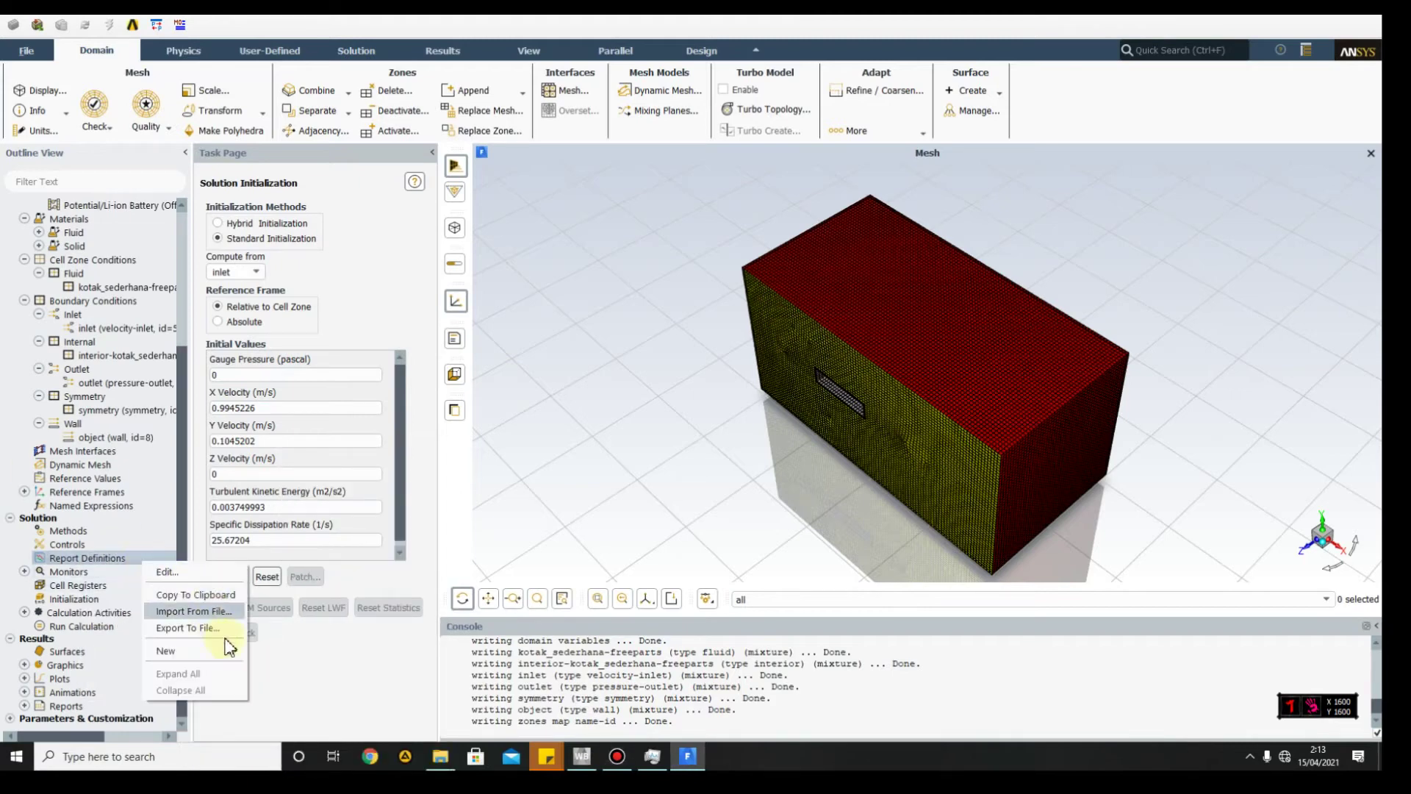
mouse_move(239, 654)
mouse_move(294, 671)
mouse_move(327, 704)
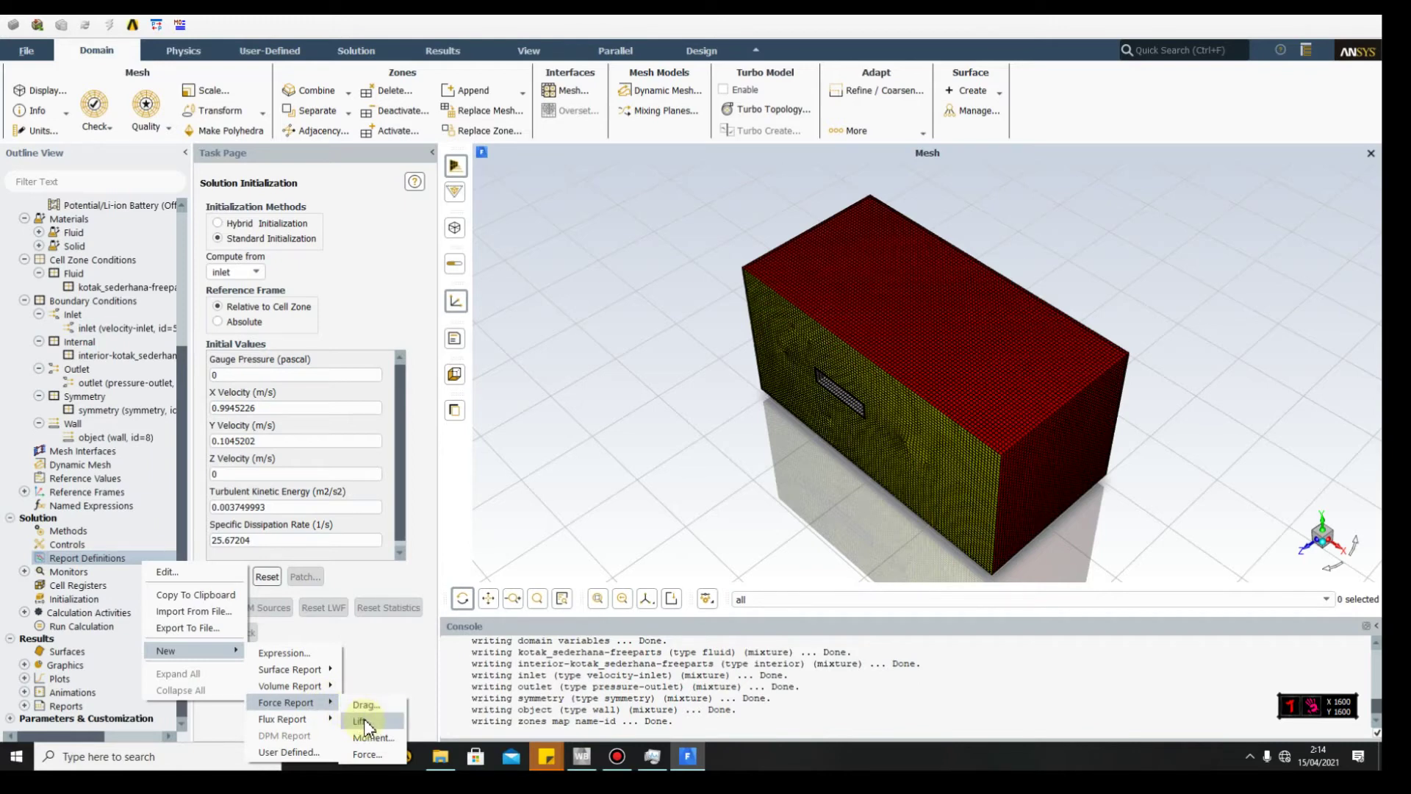
left_click(365, 723)
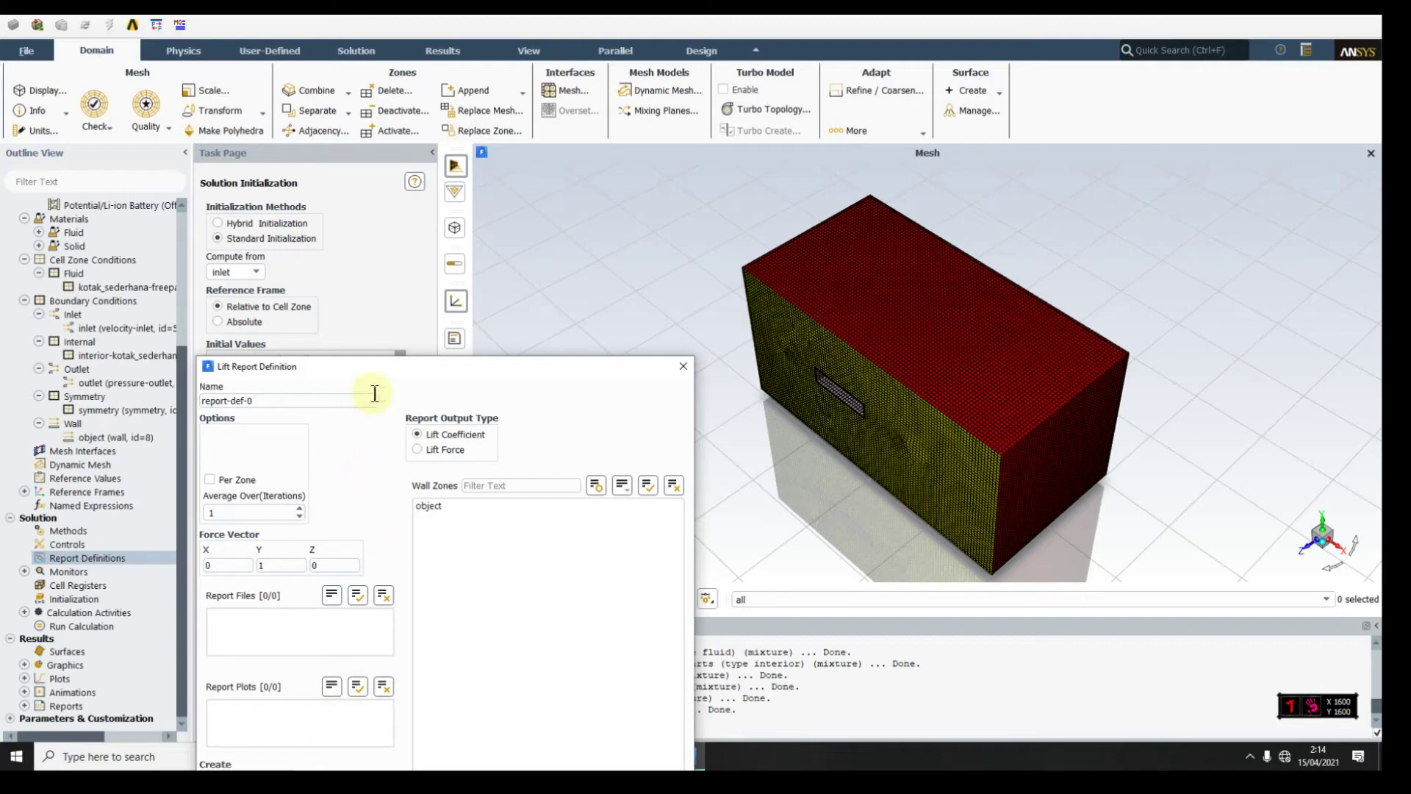
left_click_drag(384, 362, 404, 216)
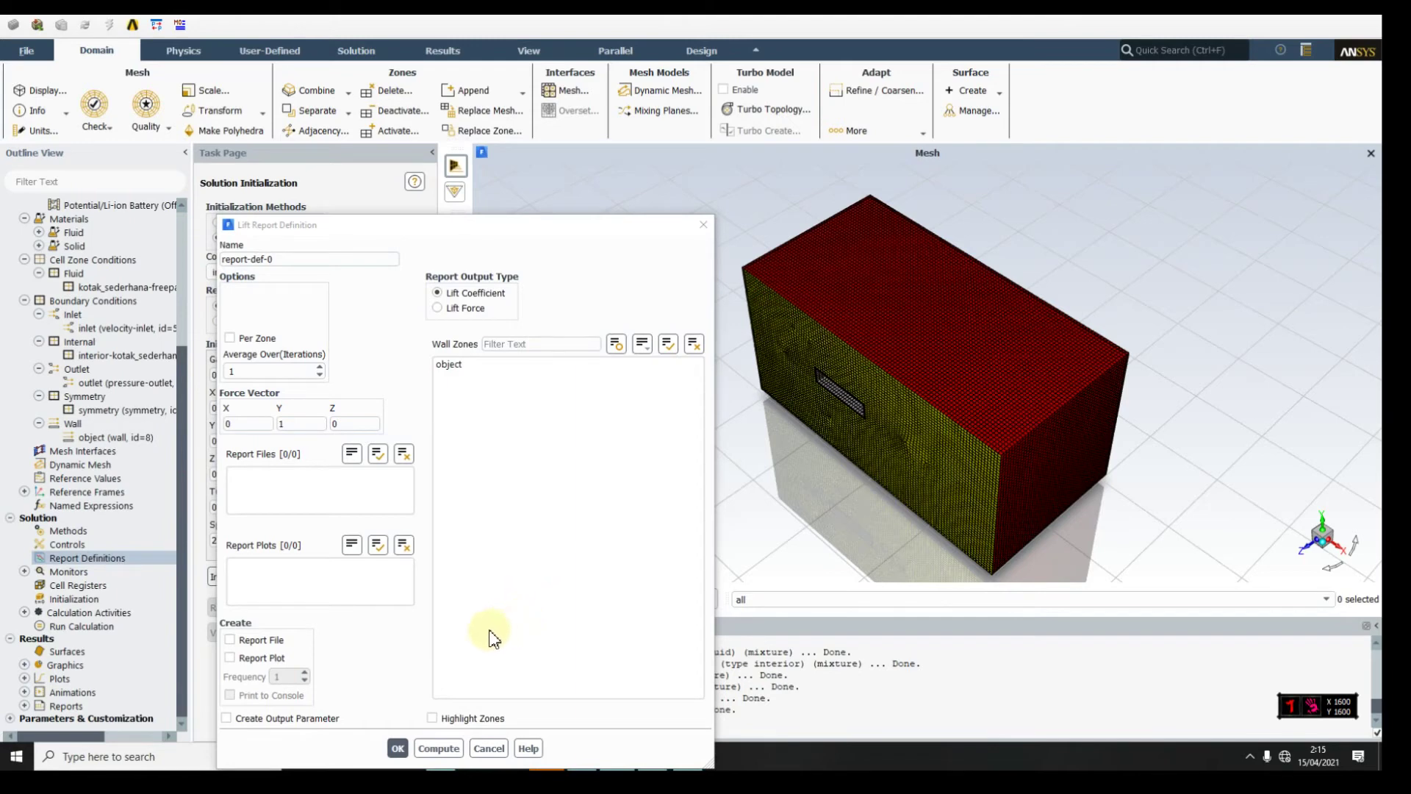
left_click(230, 659)
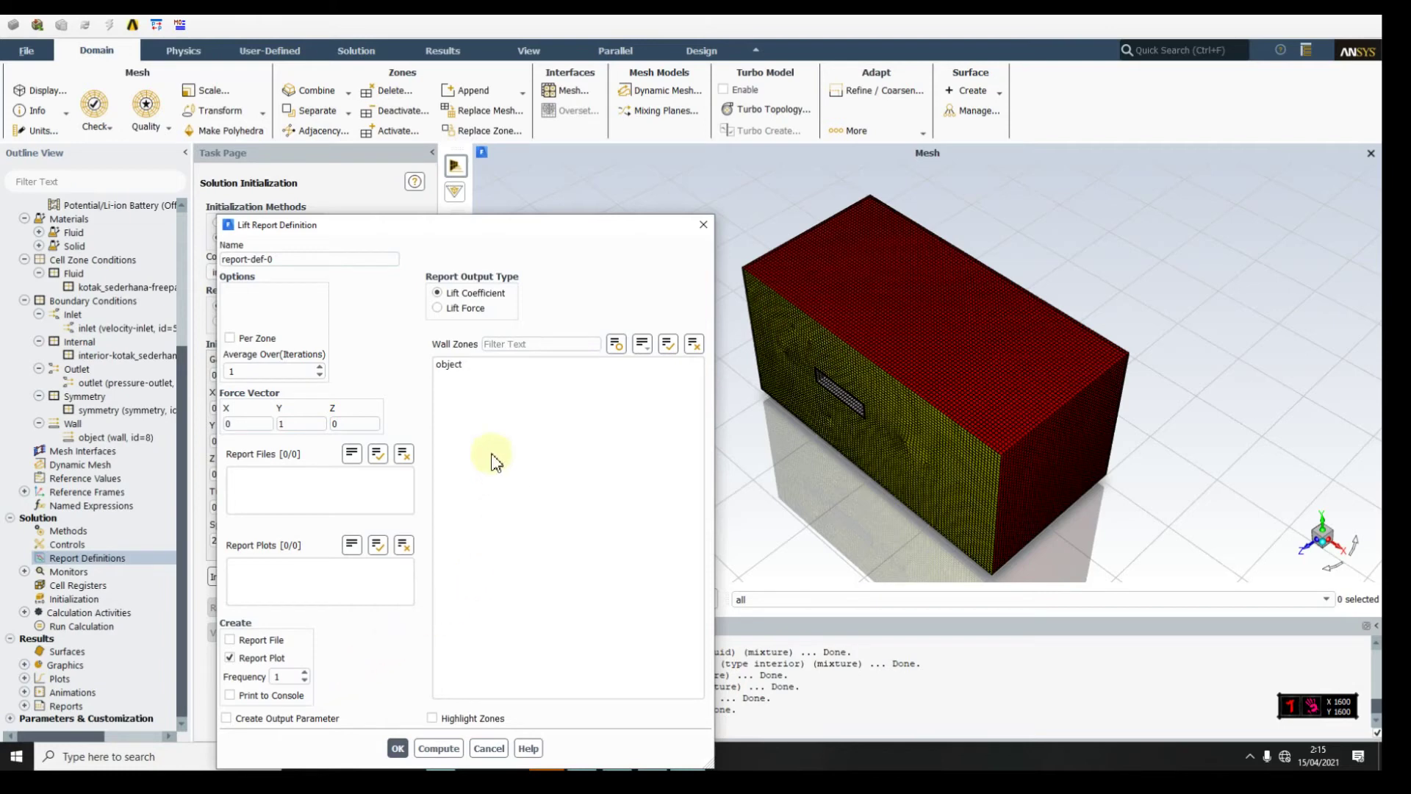
left_click(466, 365)
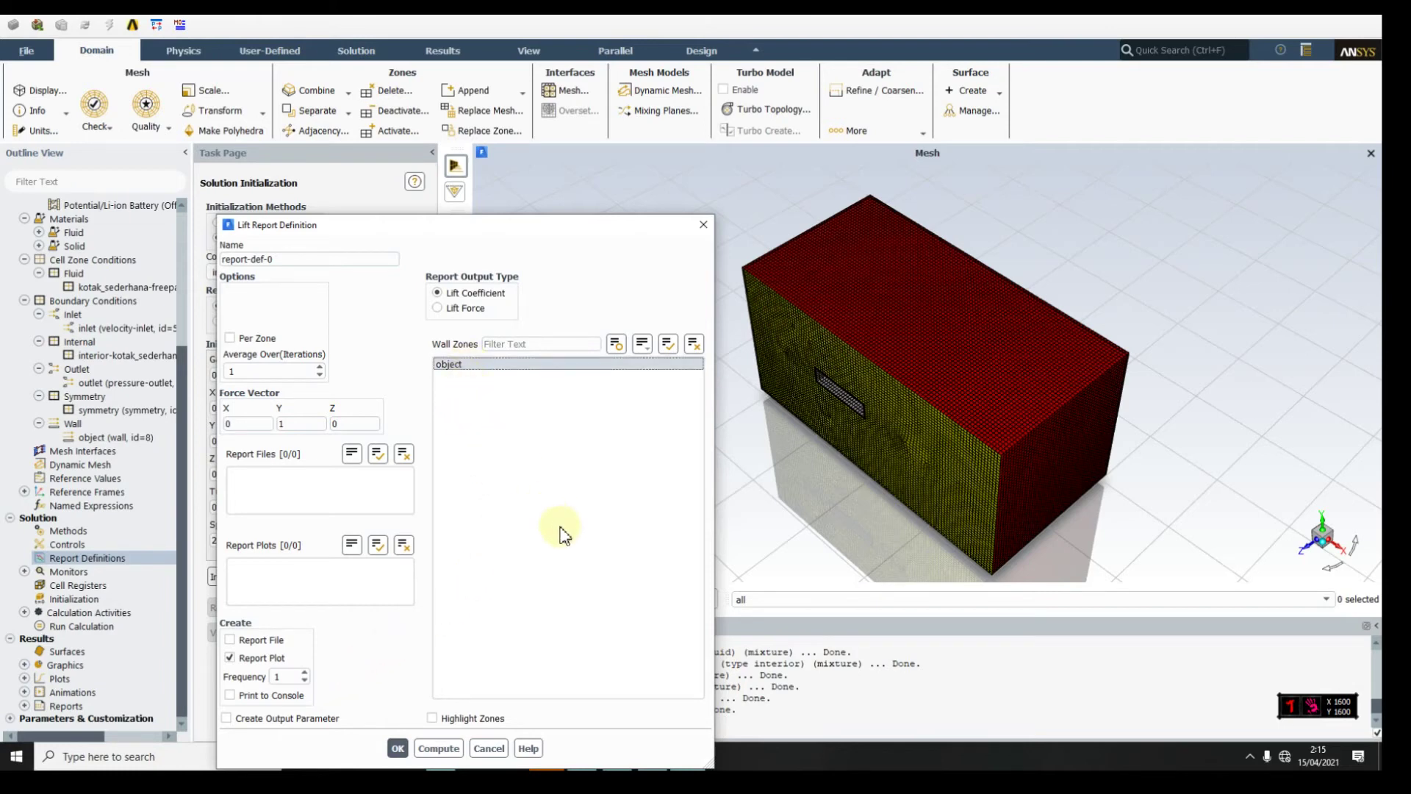
left_click(397, 749)
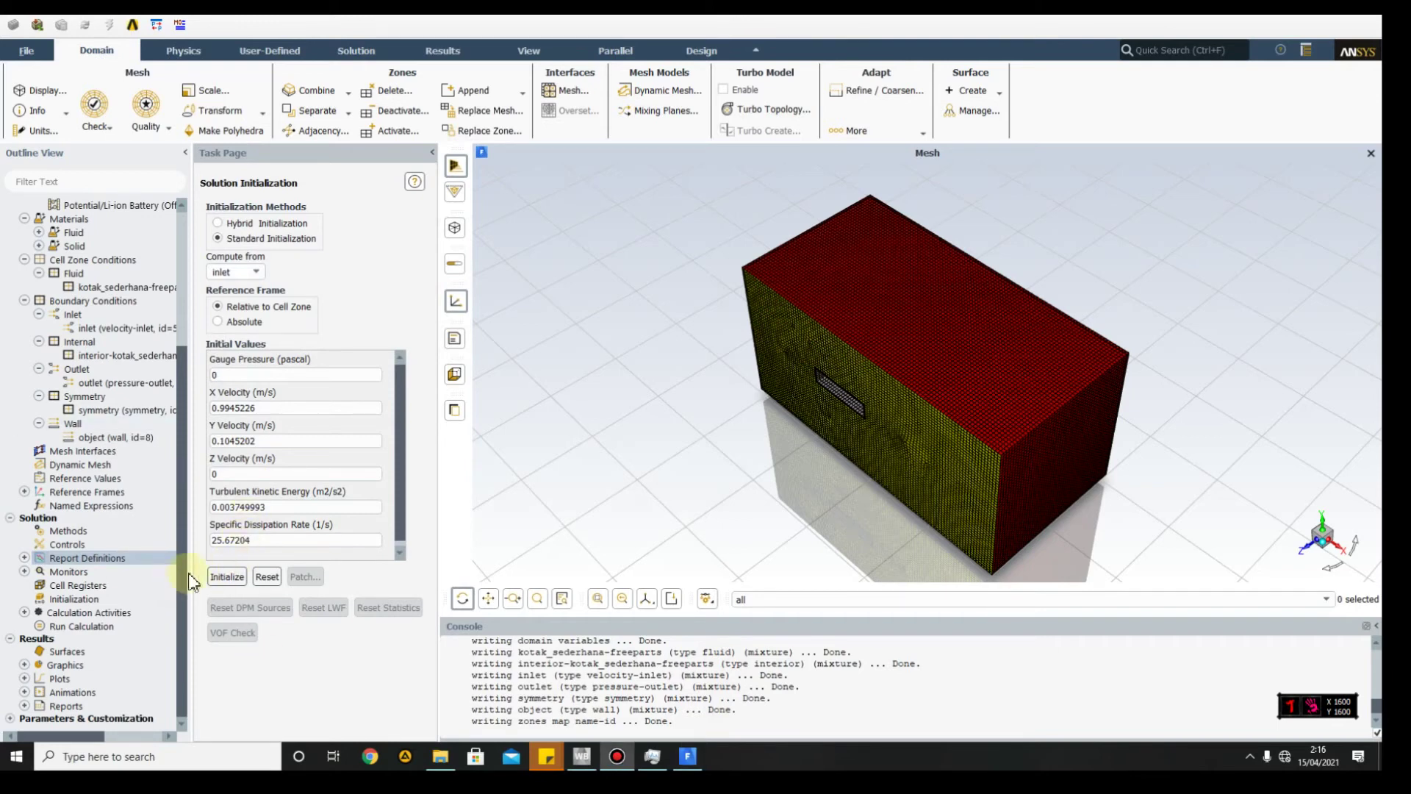
Step: Set the number of iterations to 200 and try to start the calculation
double_click(77, 597)
double_click(102, 627)
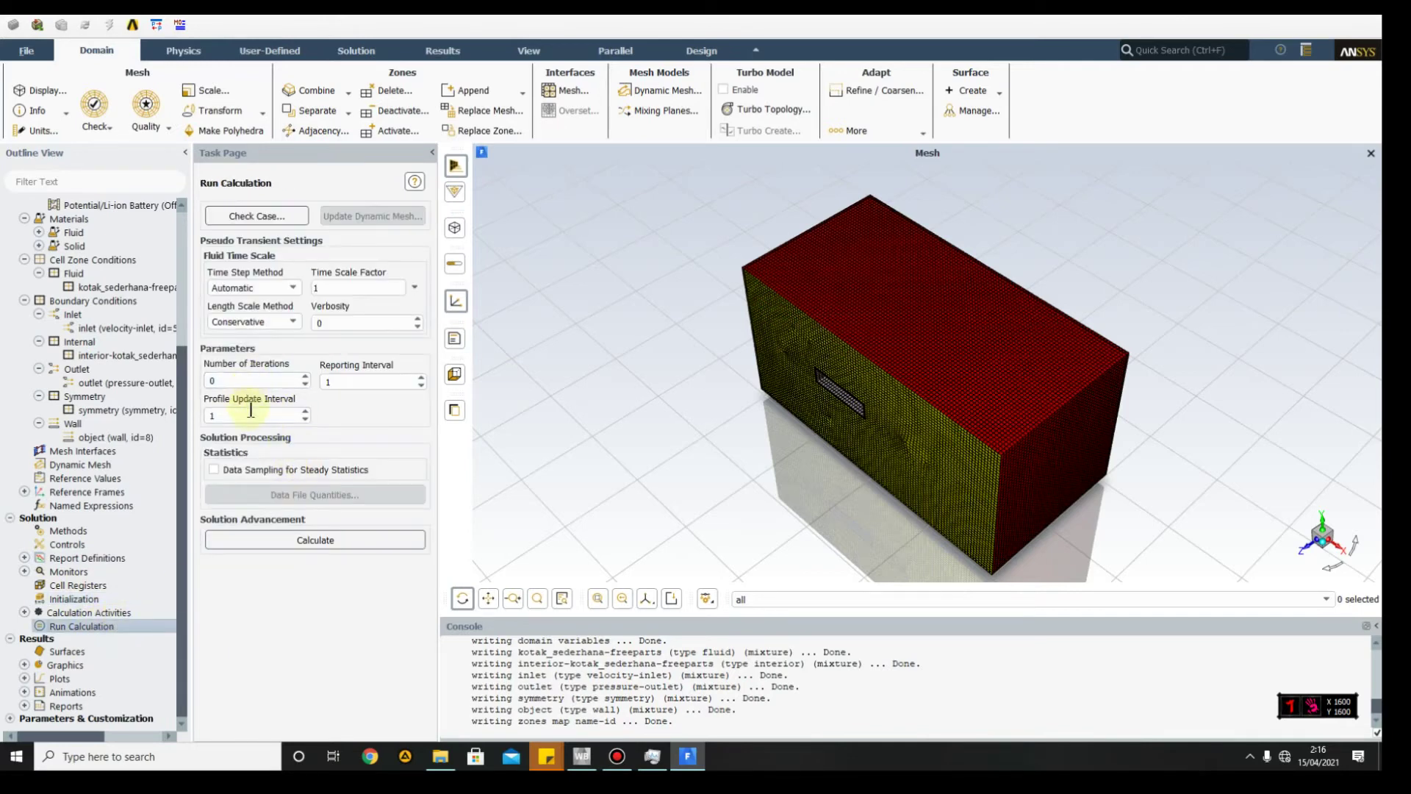
left_click(213, 380)
left_click_drag(199, 395, 198, 404)
type("1")
key("BackSpace")
type("200")
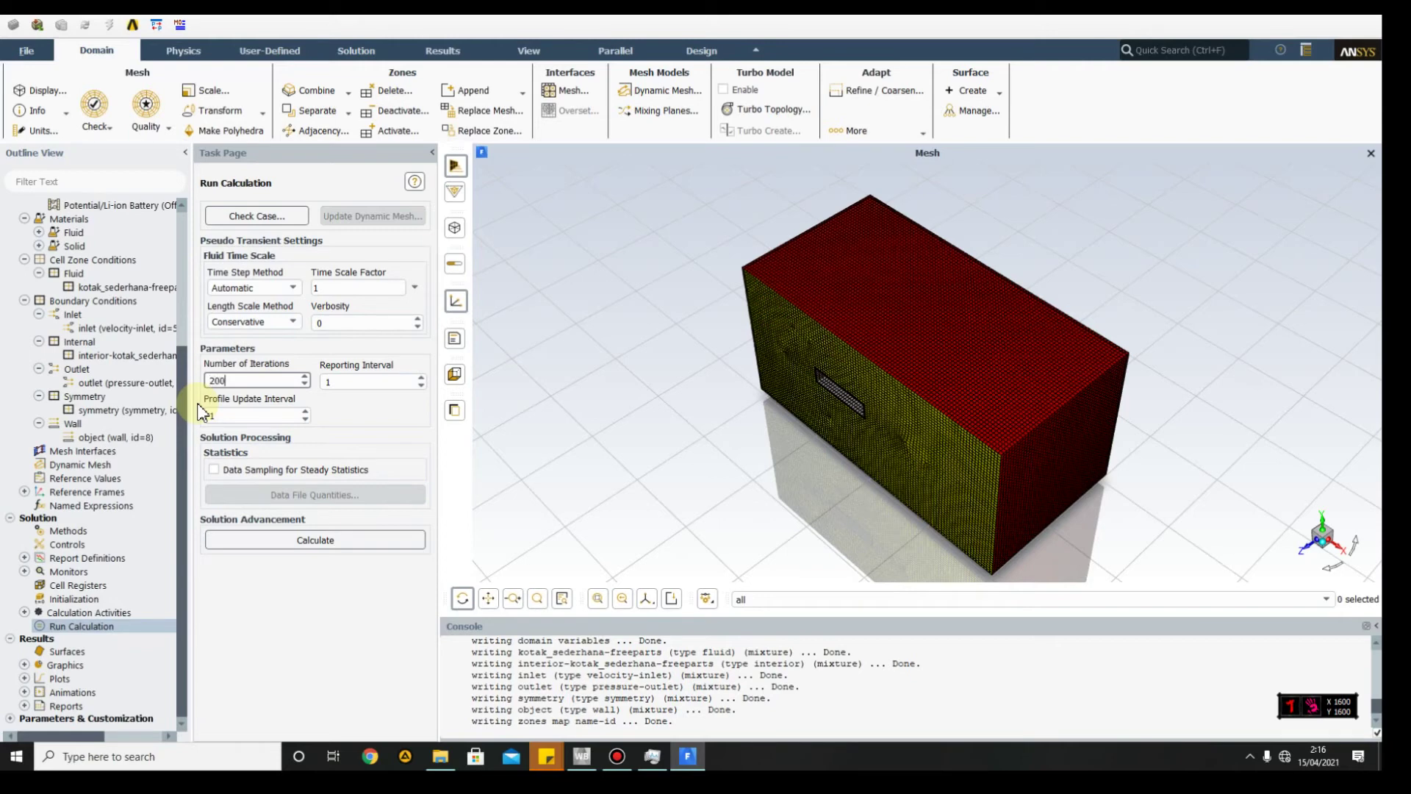
left_click(354, 542)
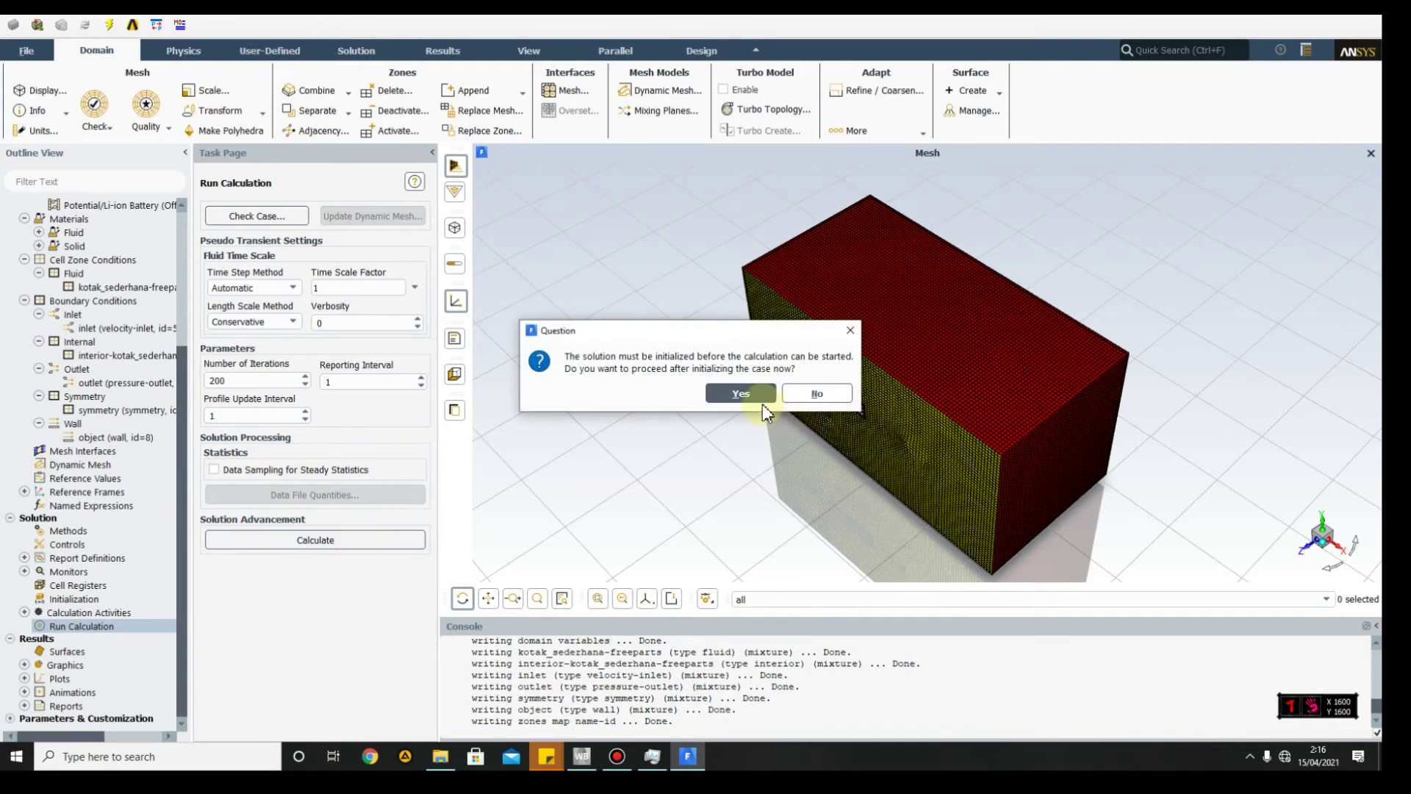
left_click(852, 331)
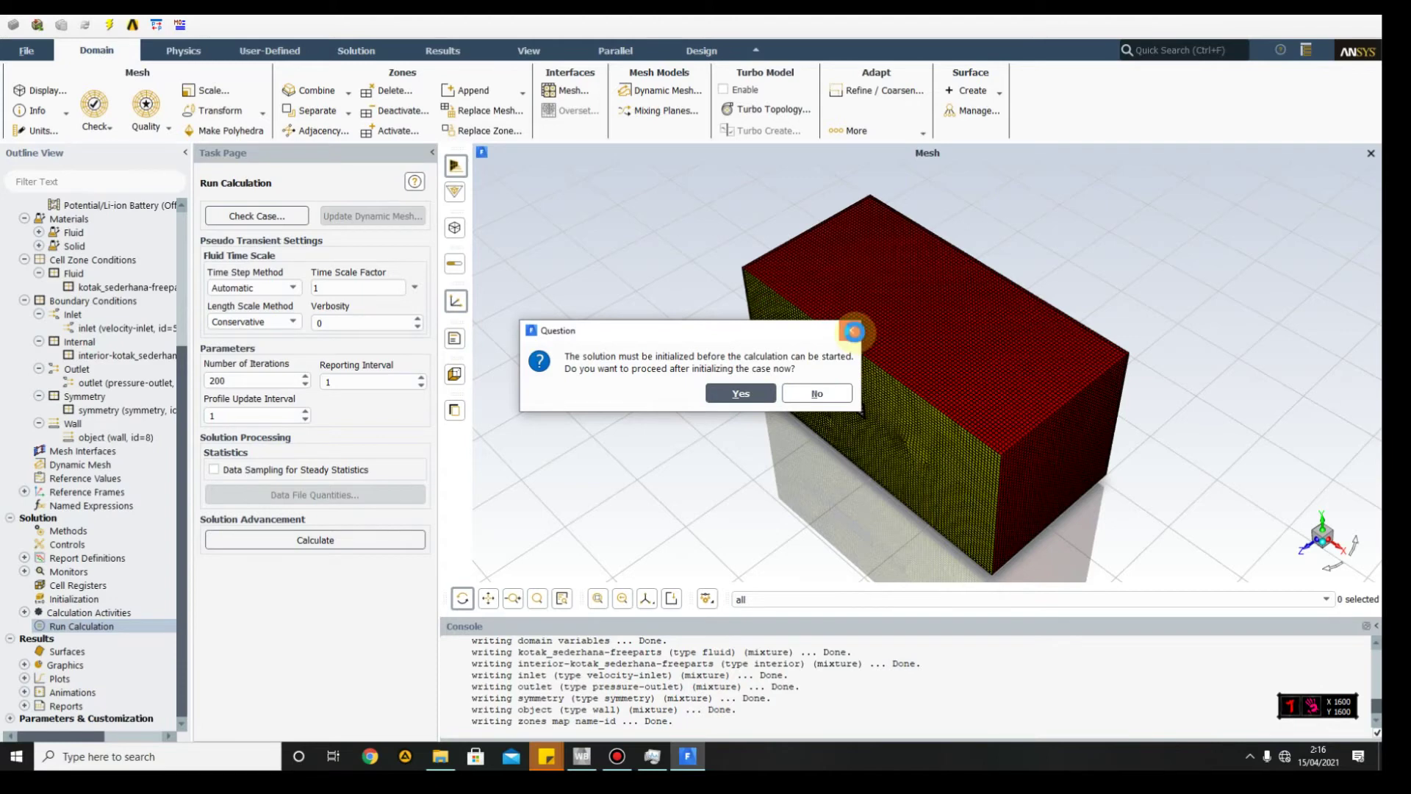
Step: Initialize the solution with standard initialization, computing the values from the inlet
left_click(63, 600)
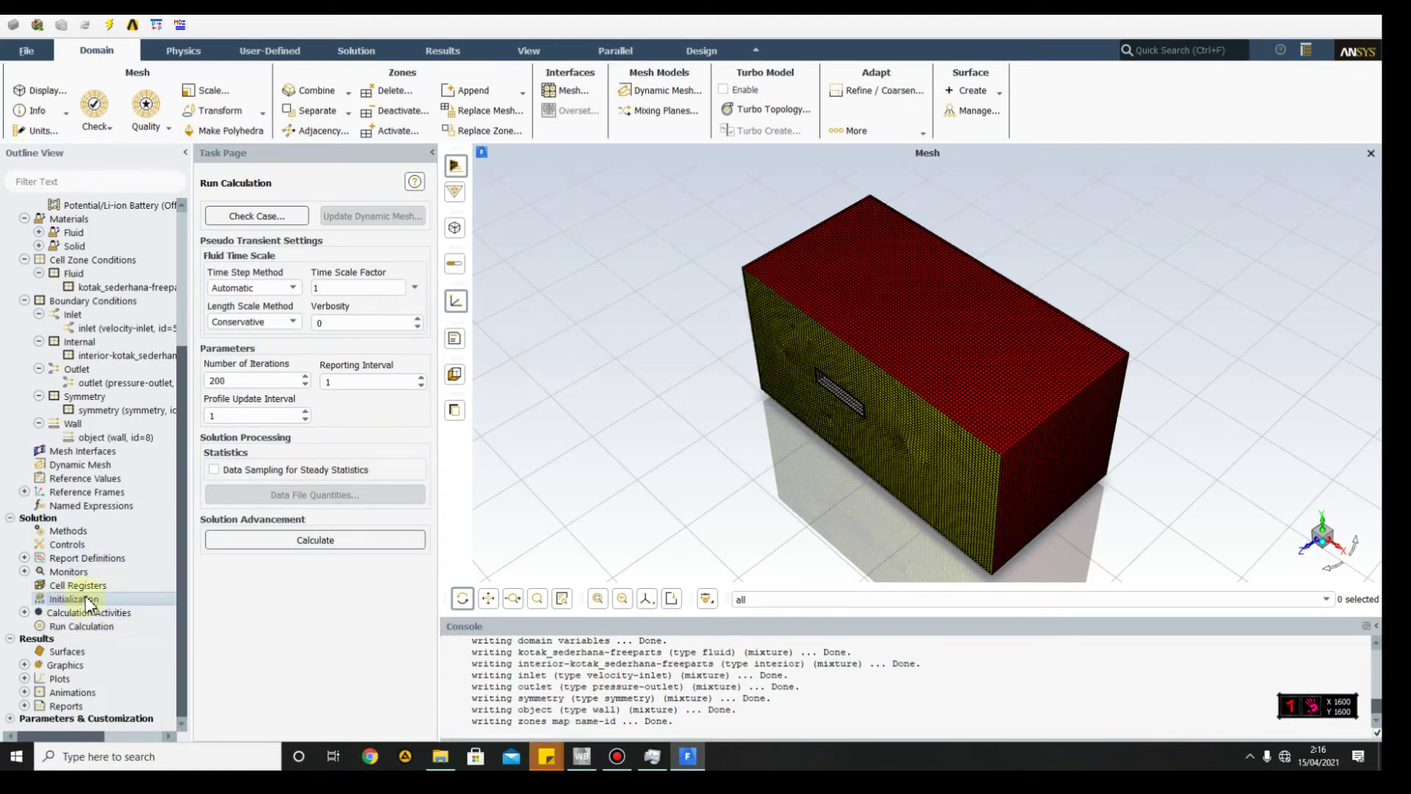
double_click(85, 598)
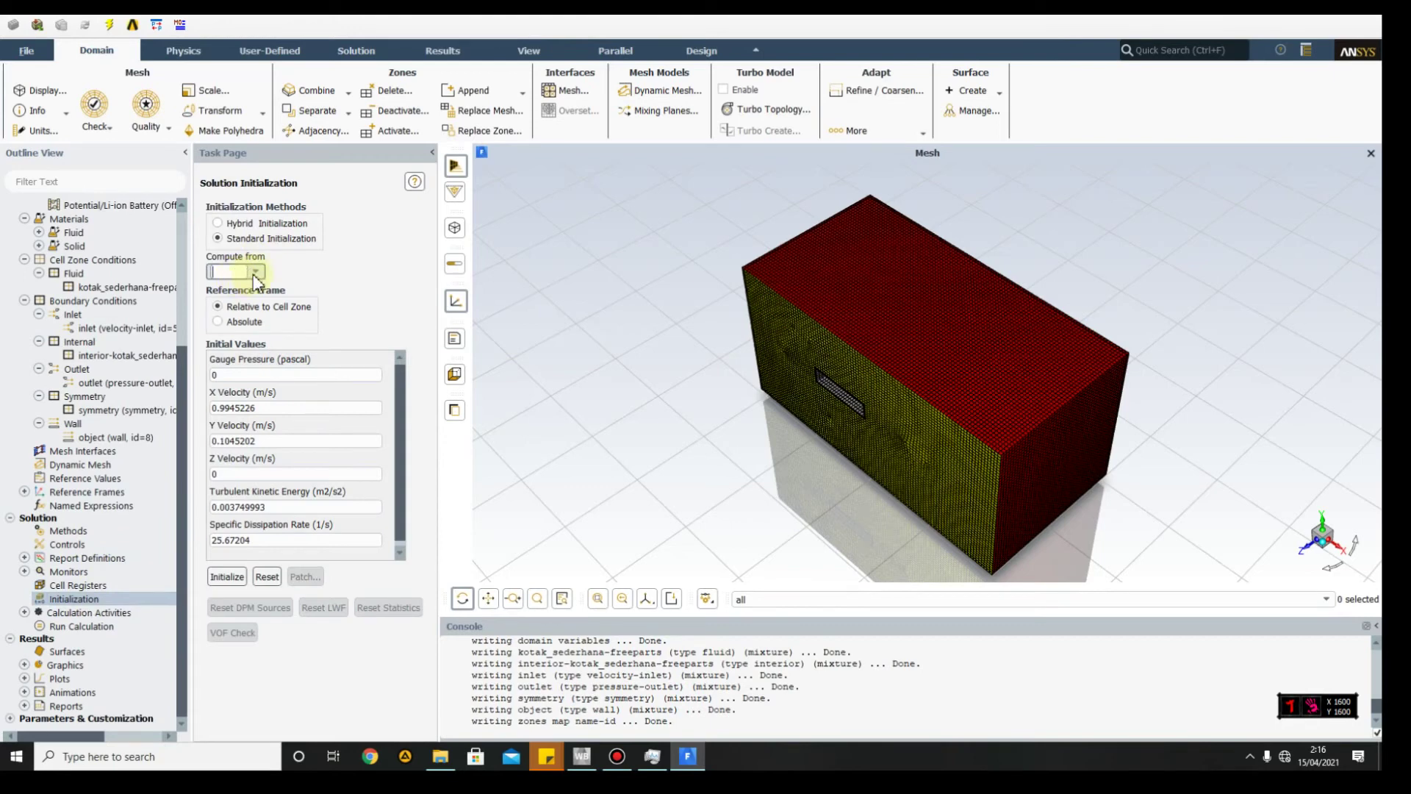
left_click(254, 274)
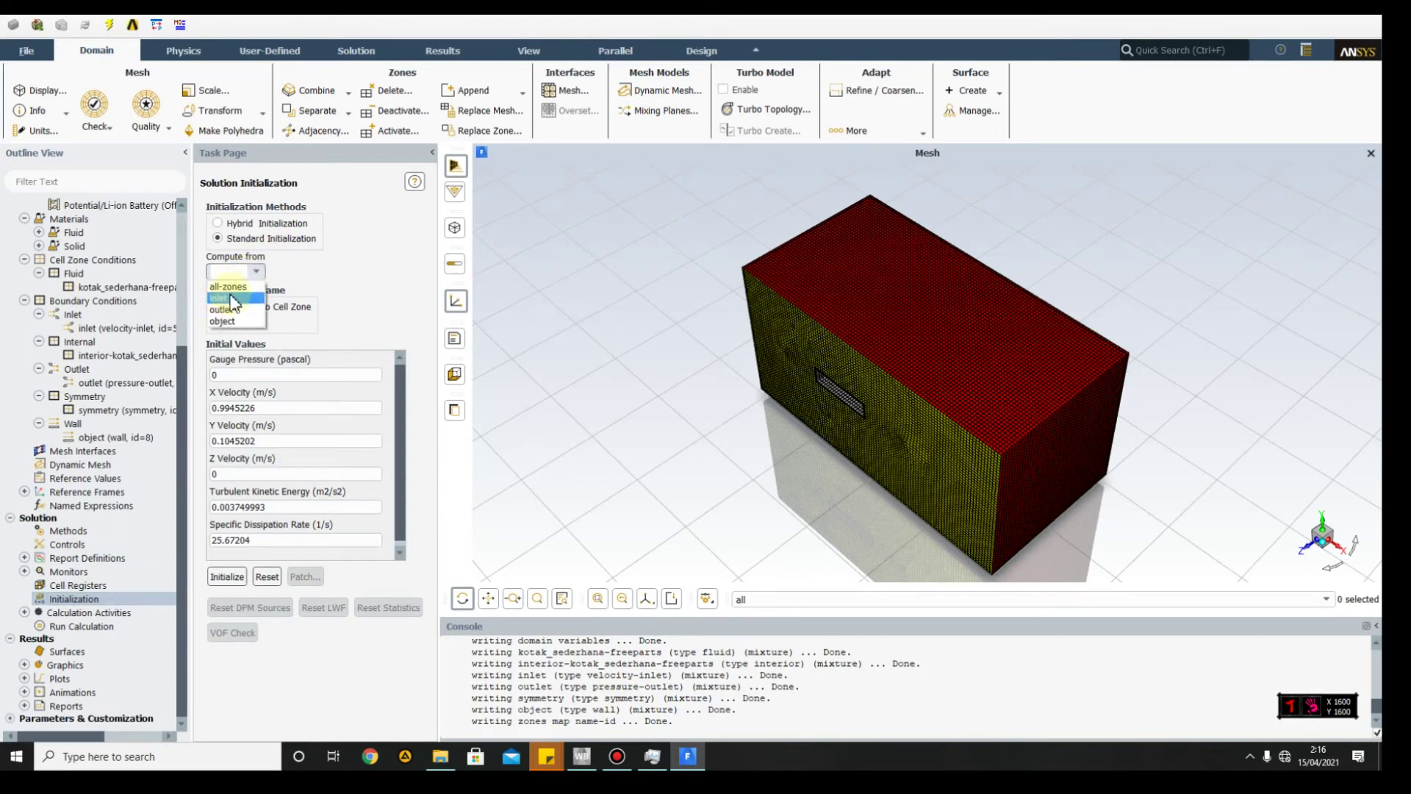
left_click(230, 297)
left_click(232, 576)
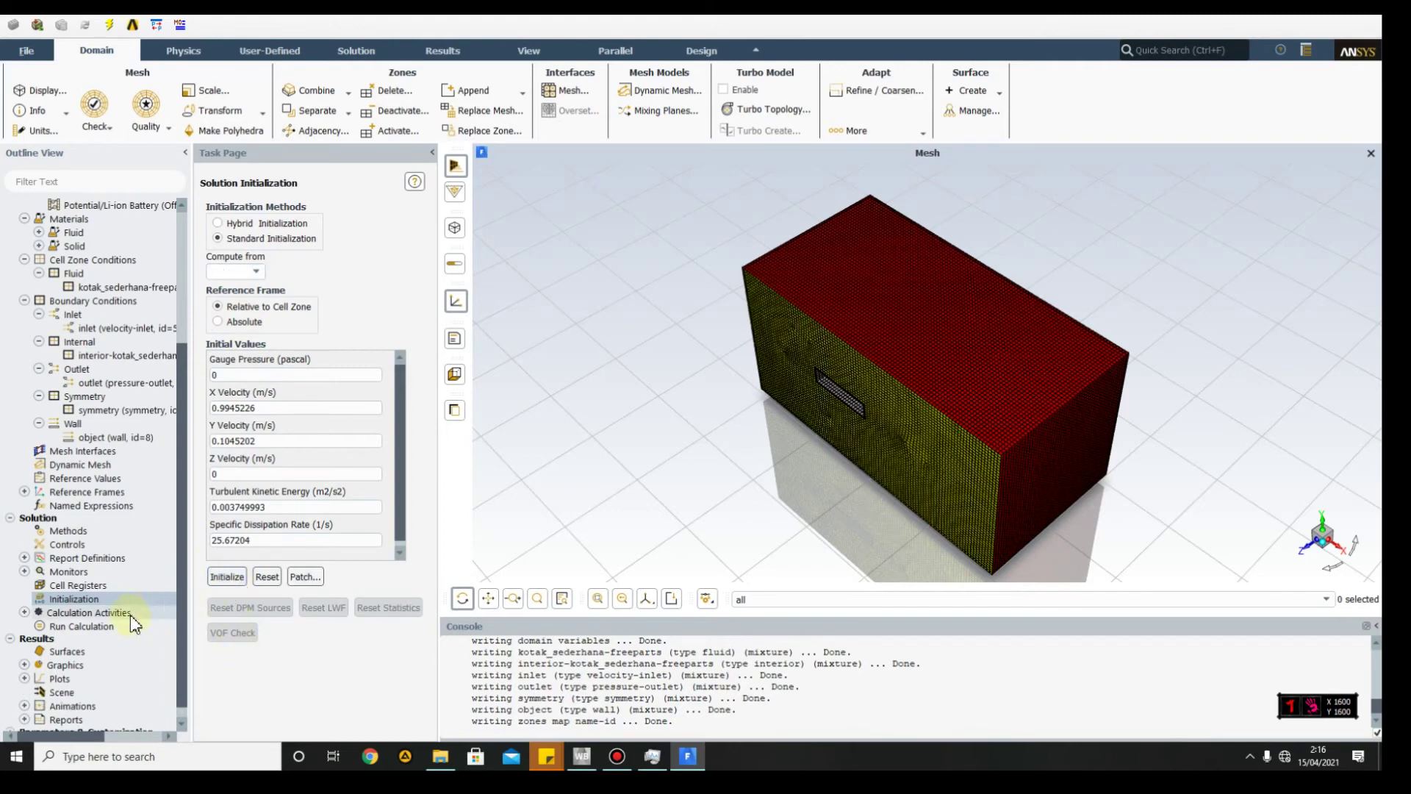
Step: Run the 200-iteration calculation and view the lift coefficient plot and the scaled residuals
left_click(105, 627)
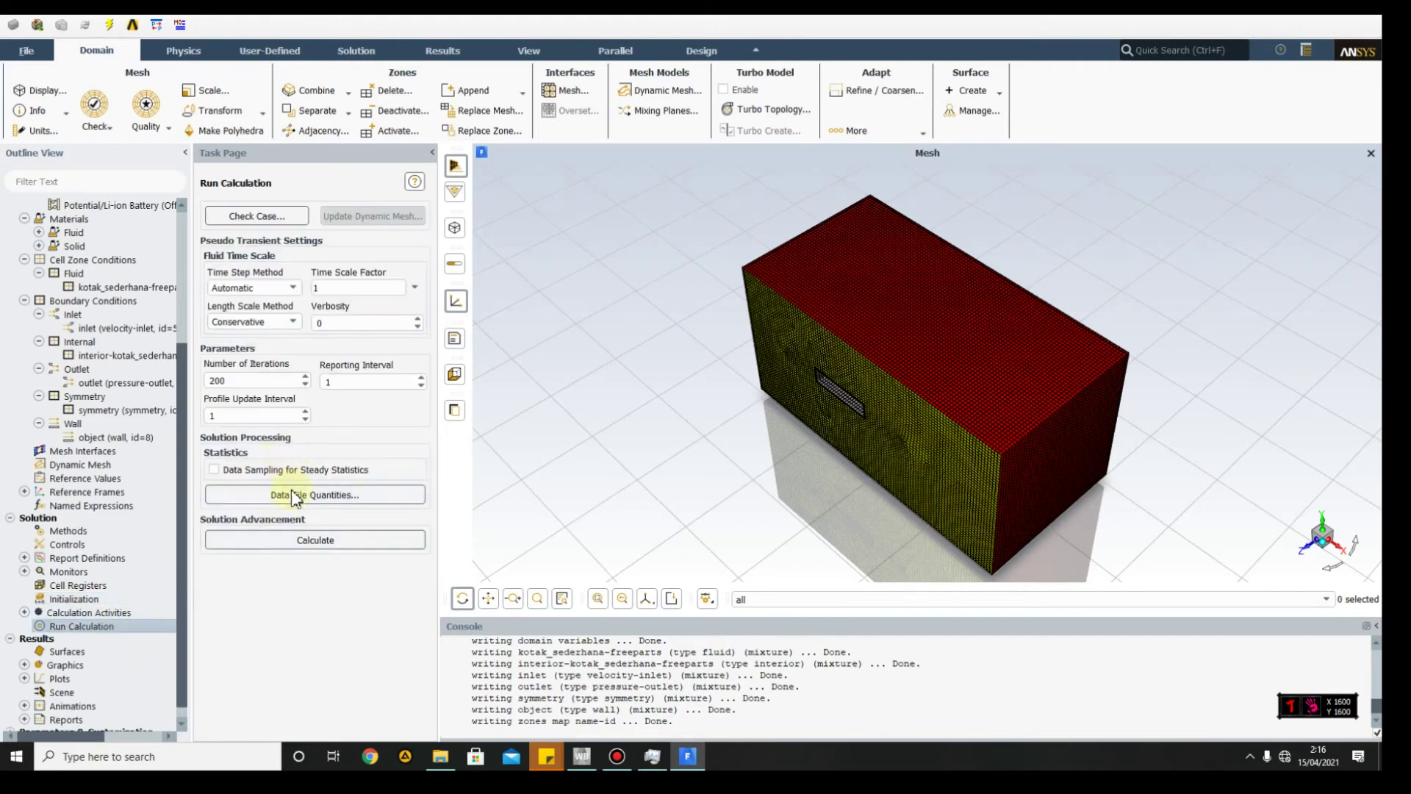
left_click(294, 539)
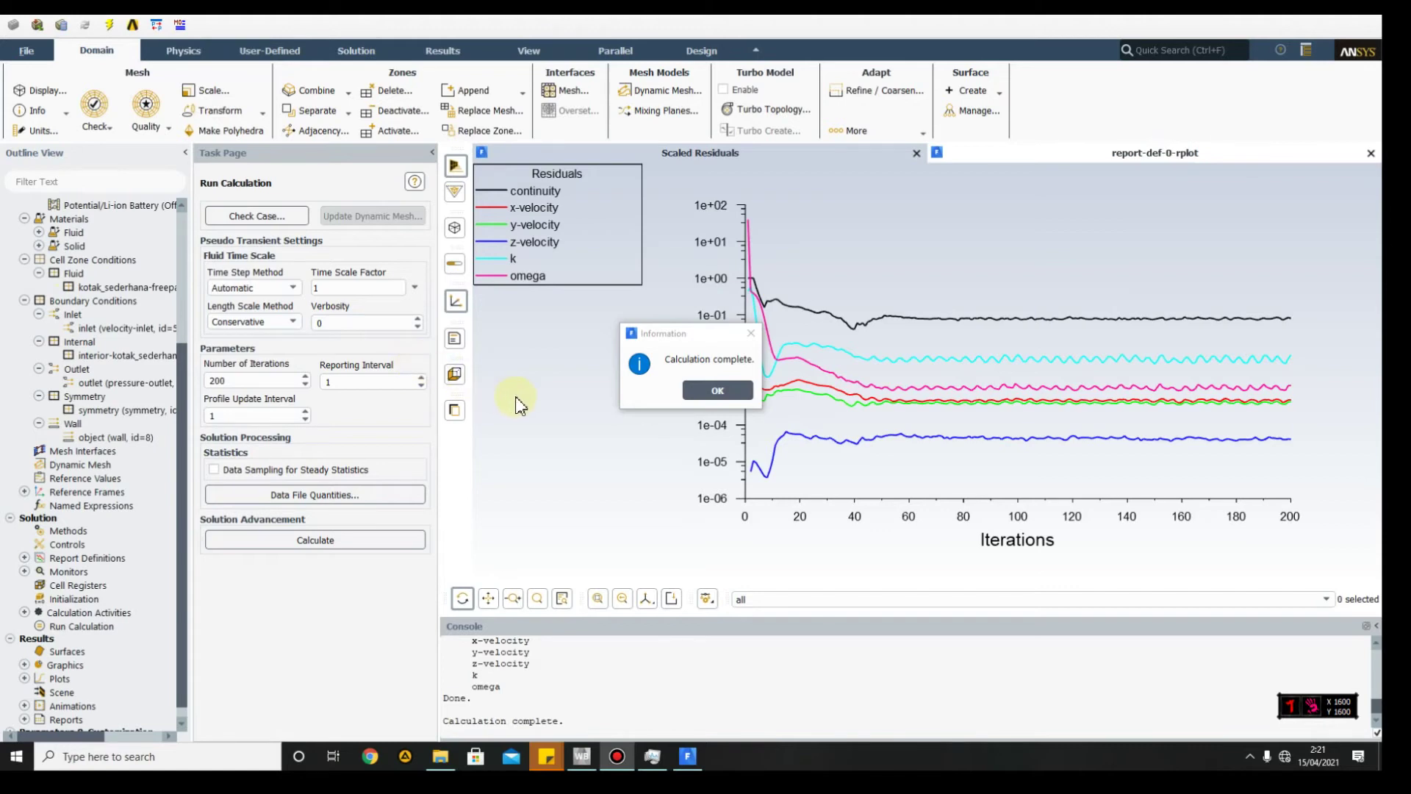
left_click(713, 395)
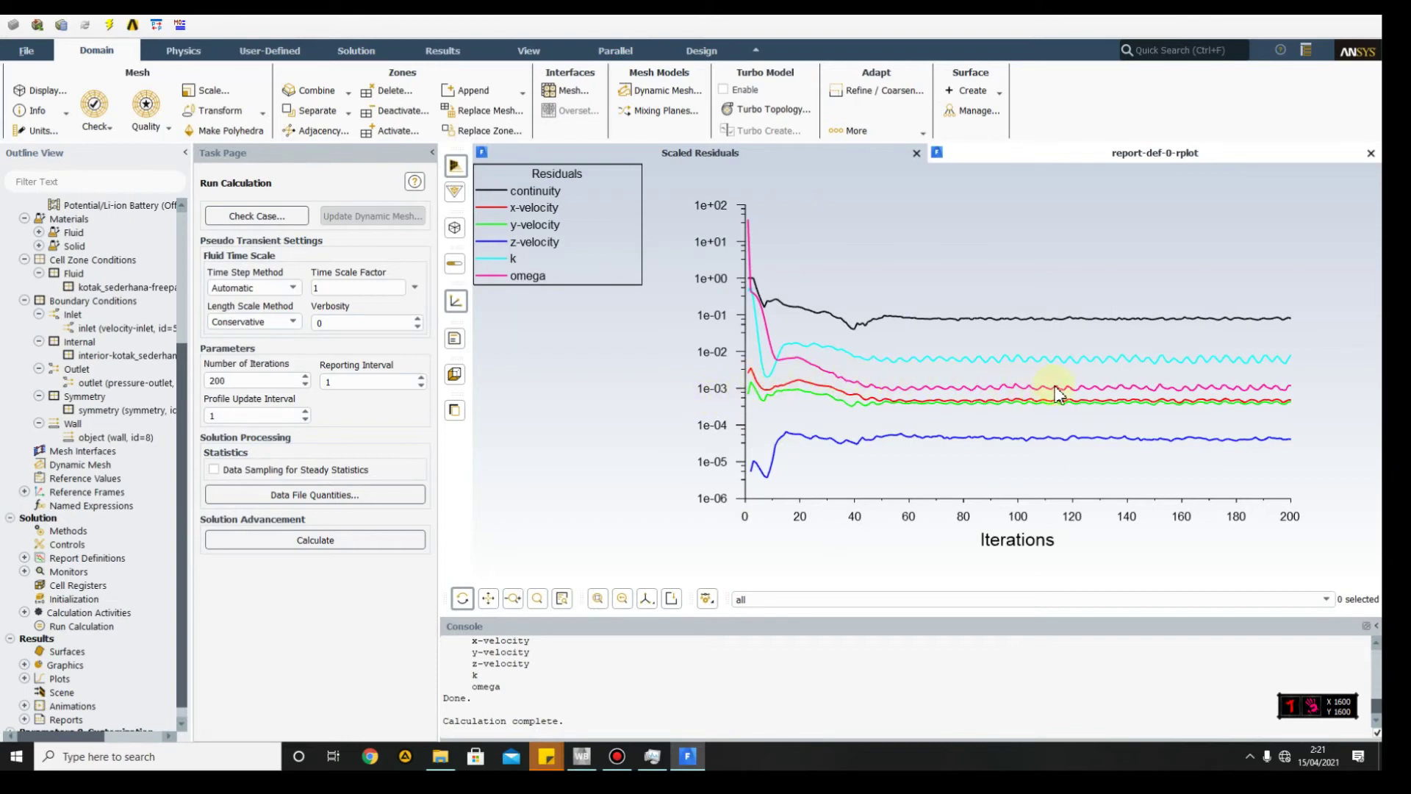
left_click(1098, 152)
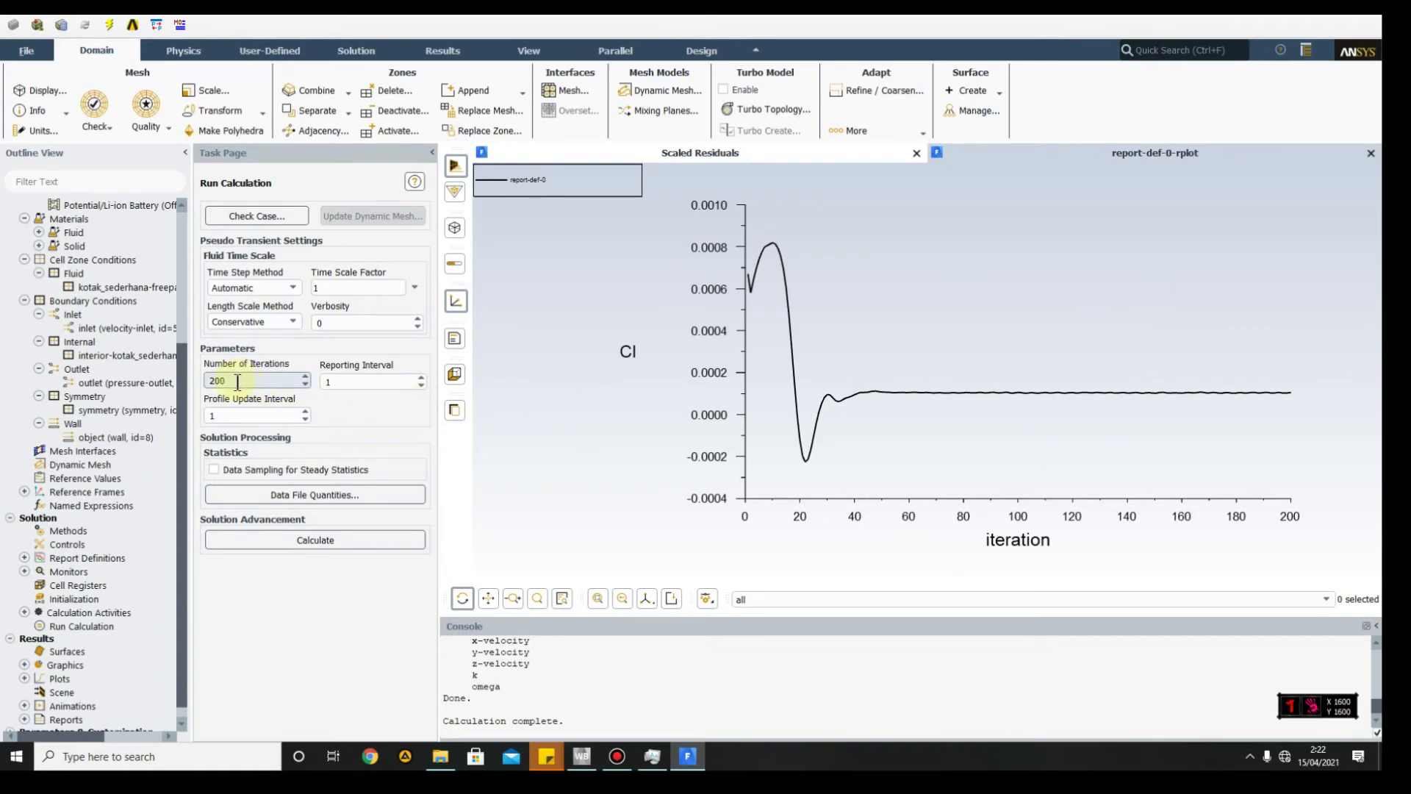
left_click(671, 155)
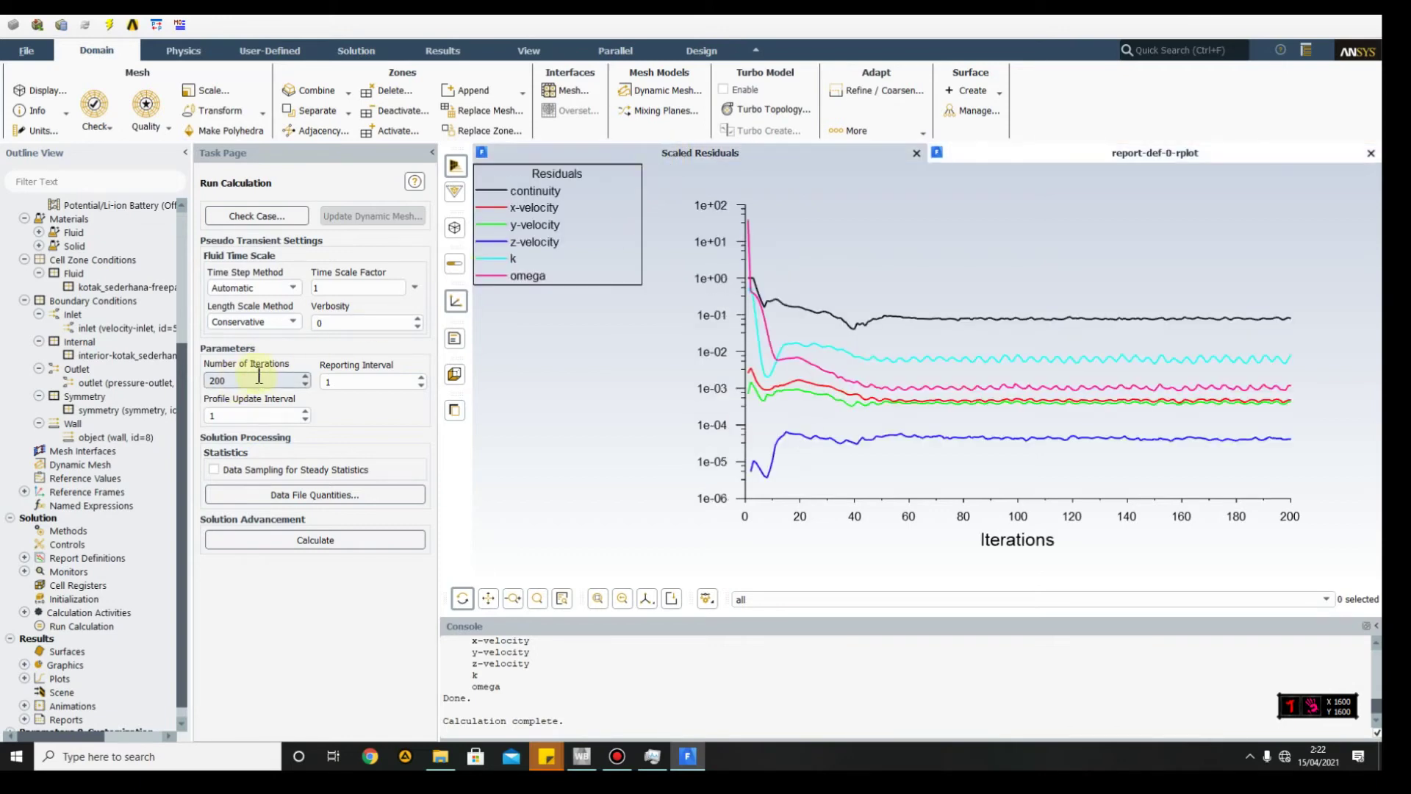
Step: Continue the calculation with 300 iterations, using the settings changes for the current calculation only
type("300")
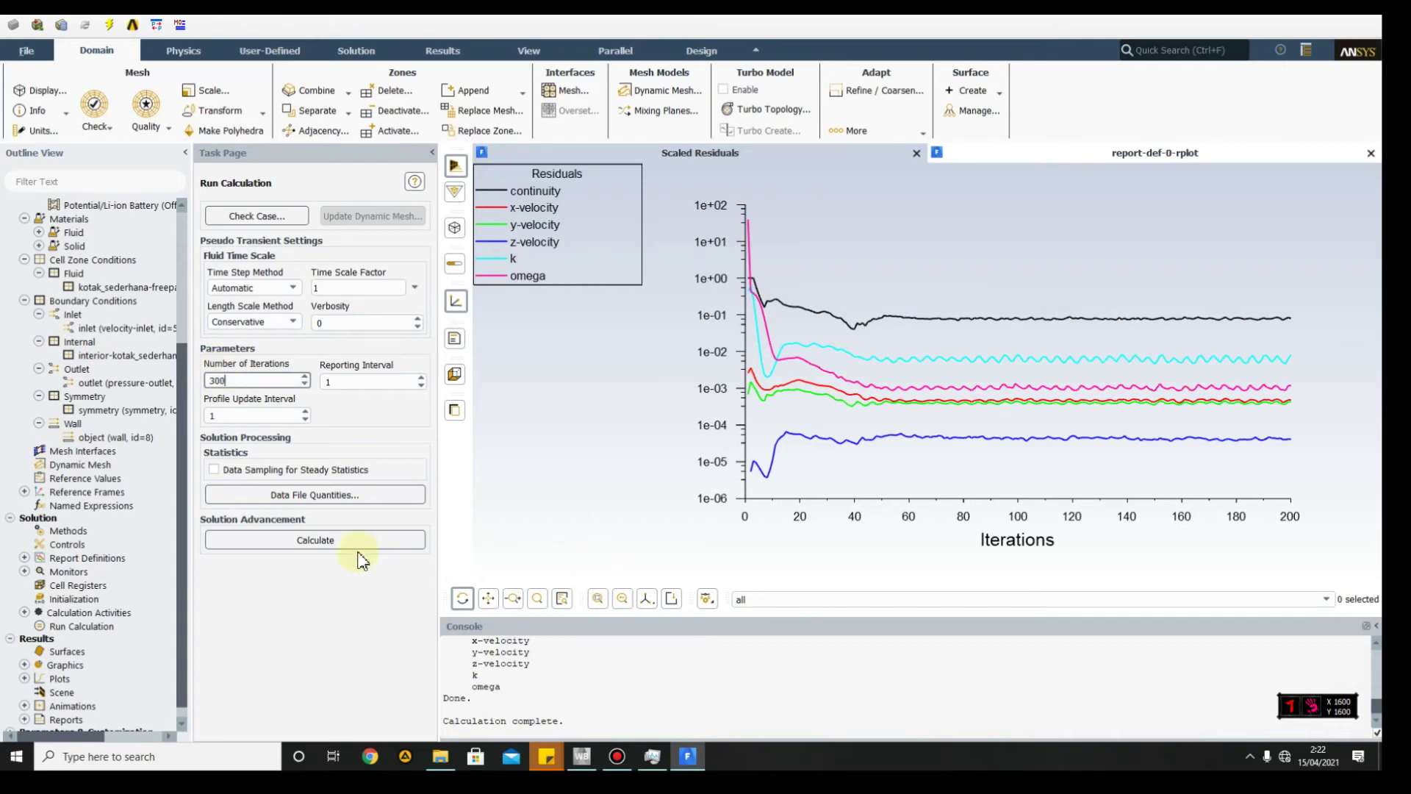
left_click(314, 542)
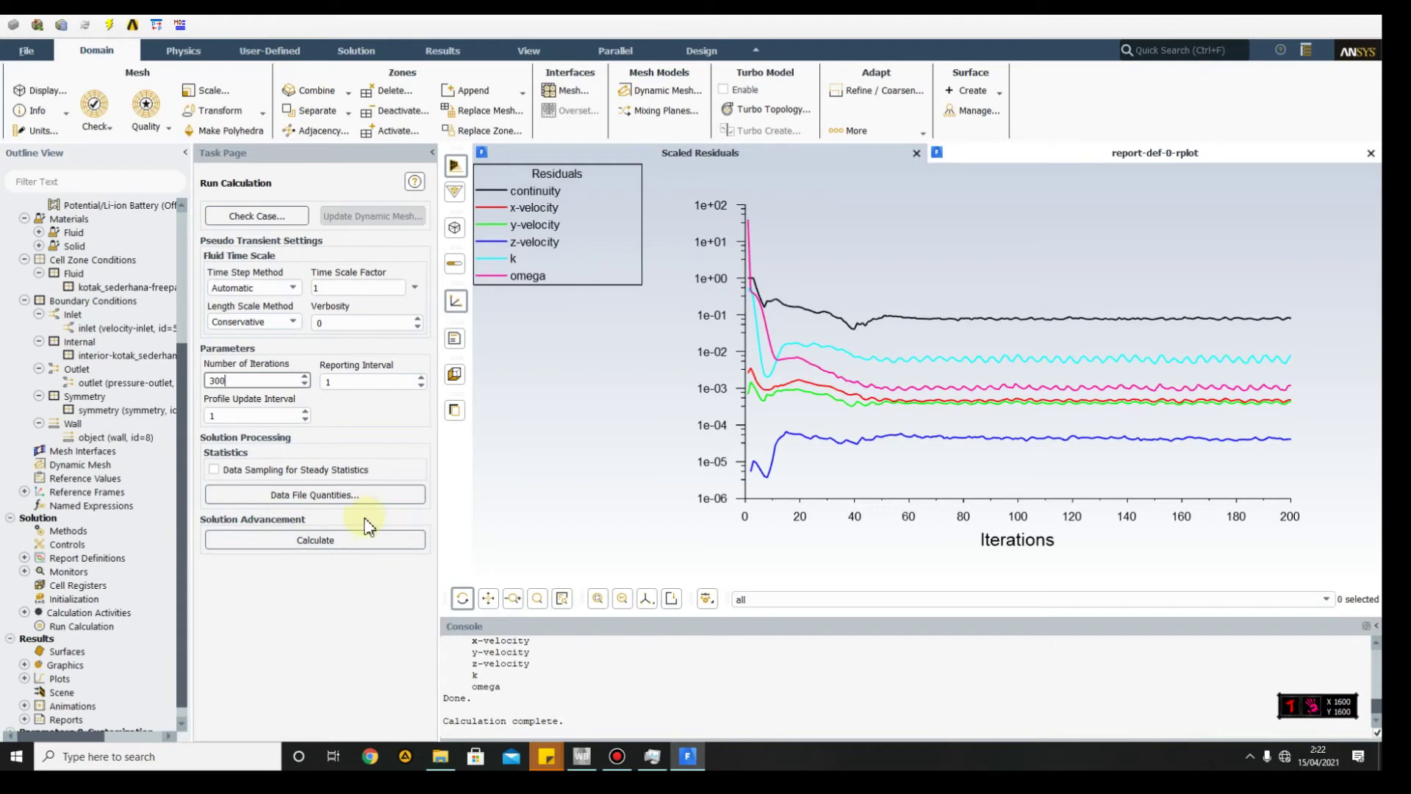
left_click(347, 544)
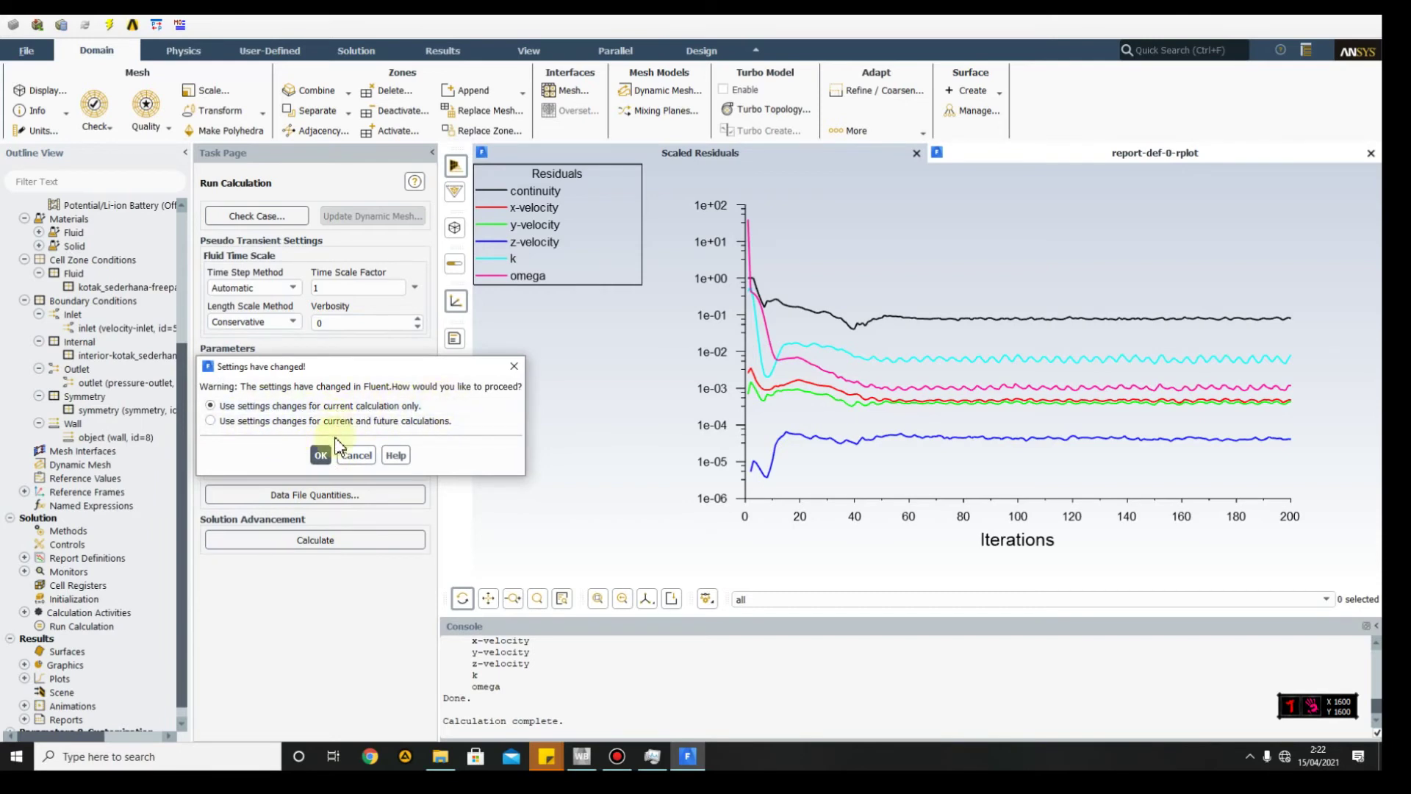
left_click(320, 455)
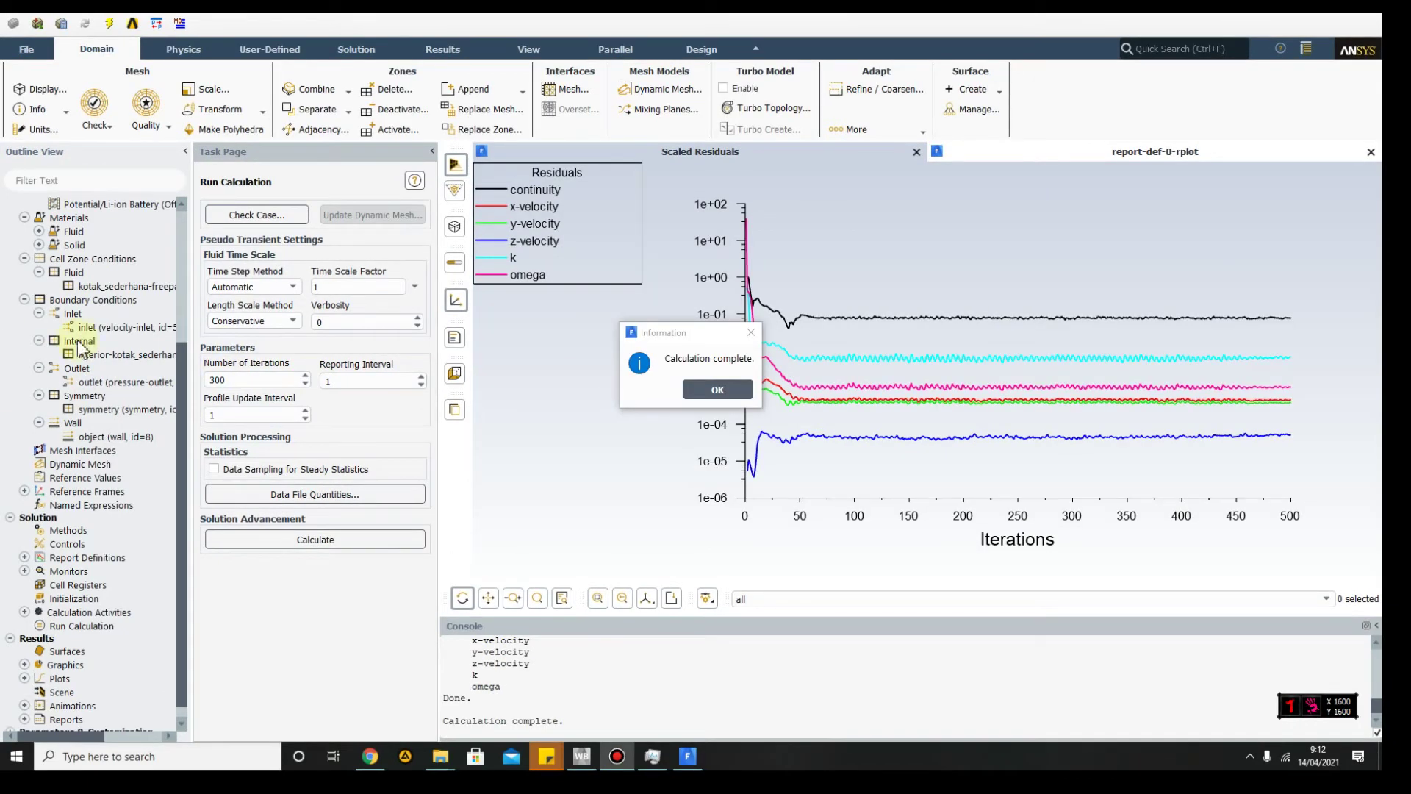
Step: Dismiss the calculation notice, review the iteration history in the console, and view the lift coefficient plot
left_click(718, 390)
scroll(606, 693, "up", 4)
scroll(607, 684, "up", 3)
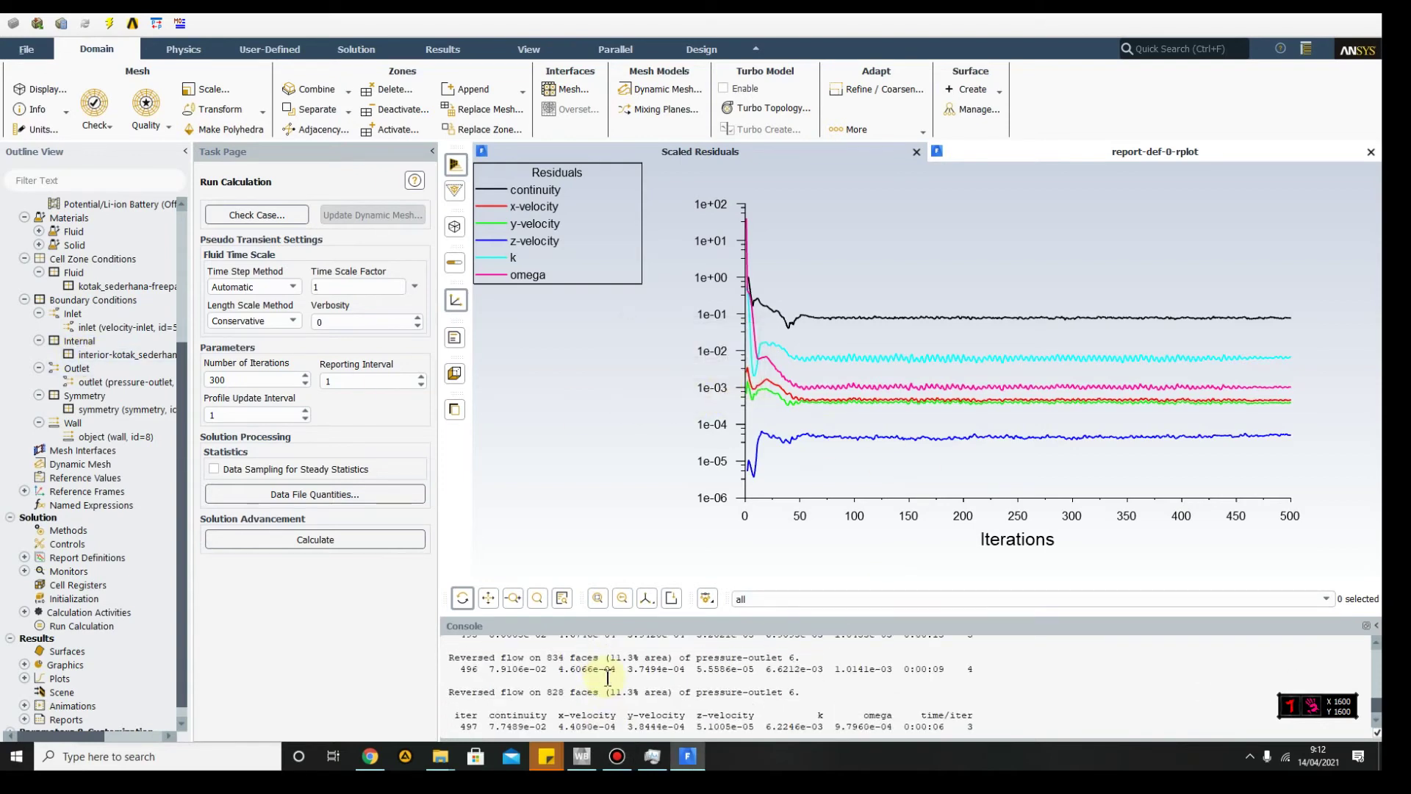
scroll(608, 677, "up", 10)
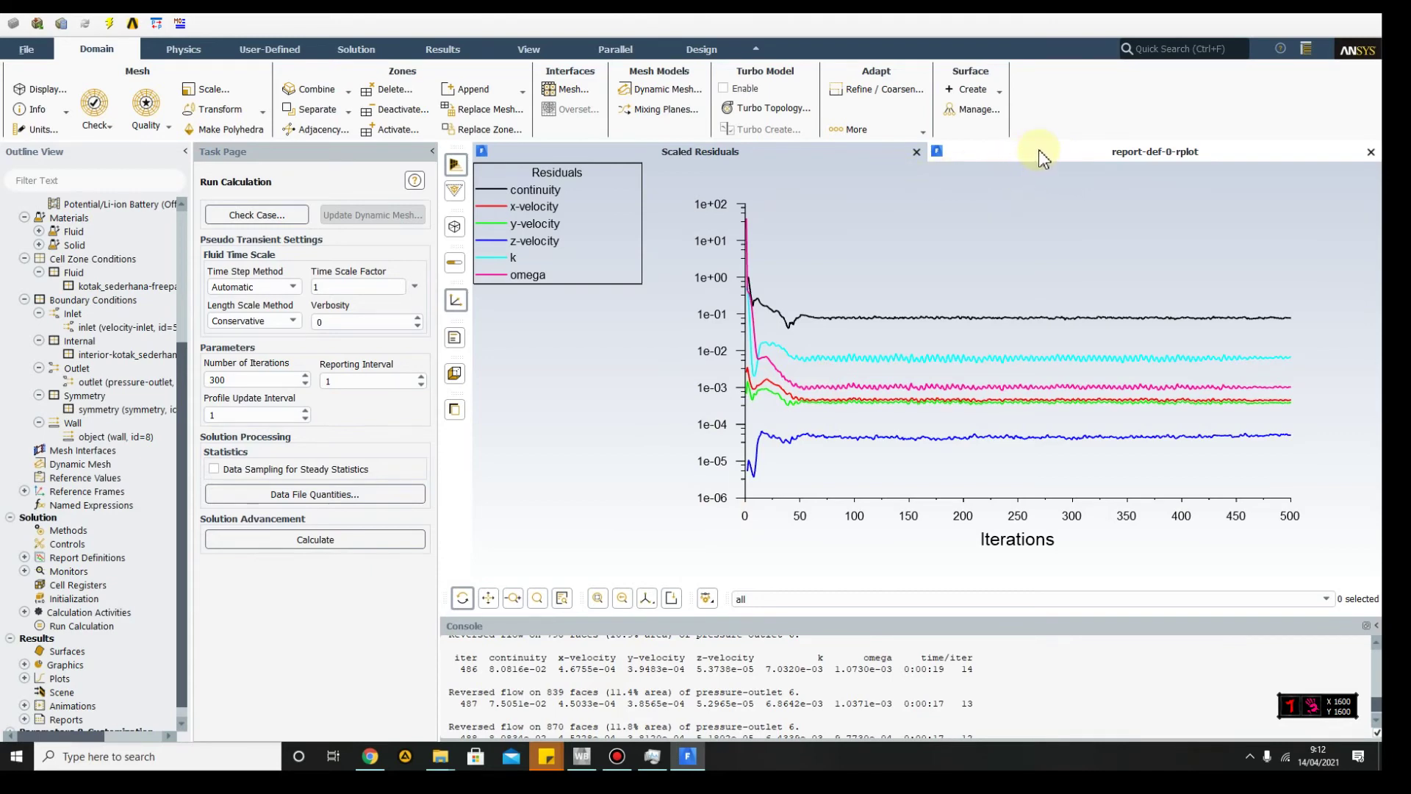
left_click(1105, 150)
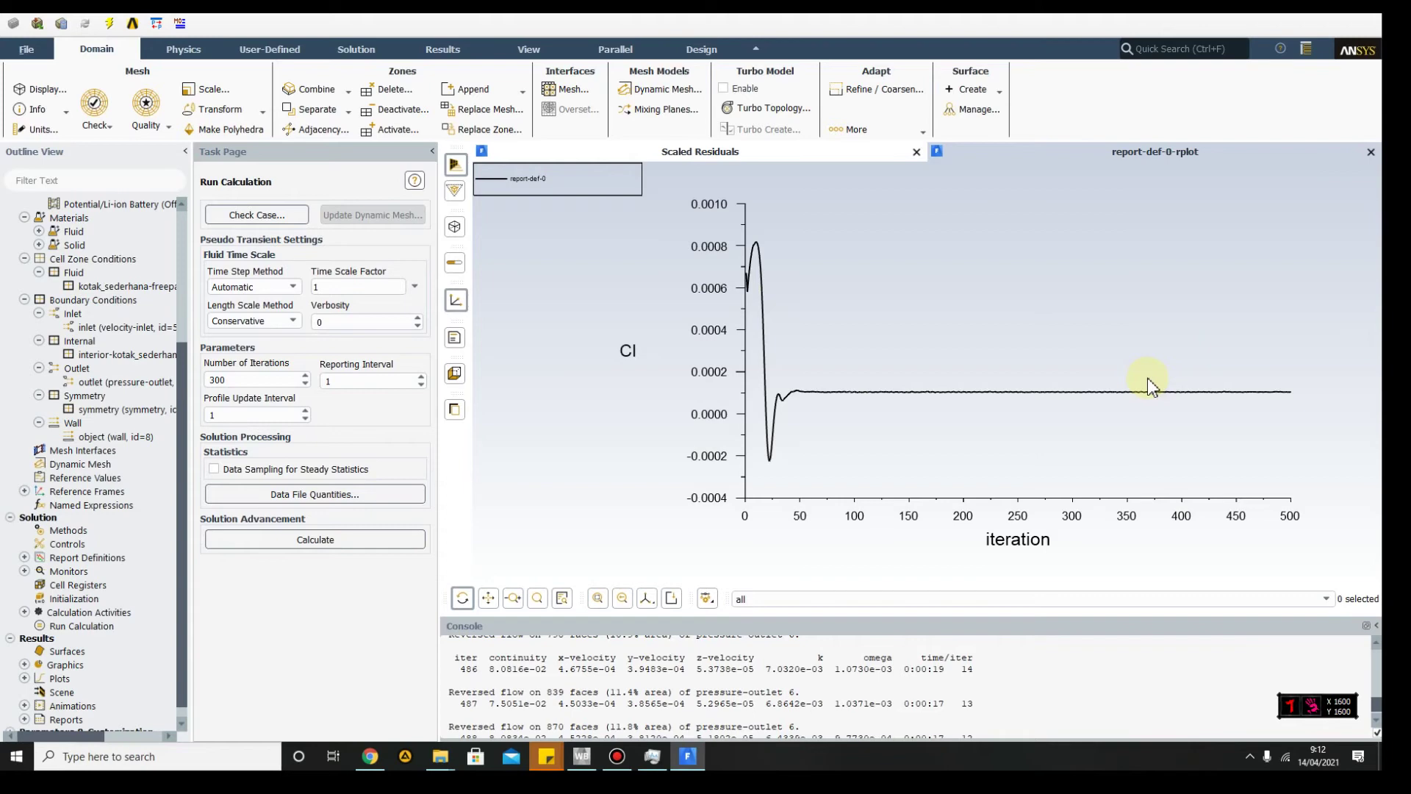
Step: Close Fluent and open the Results cell of the Fluid Flow (Fluent) system for editing in CFD-Post
left_click(28, 53)
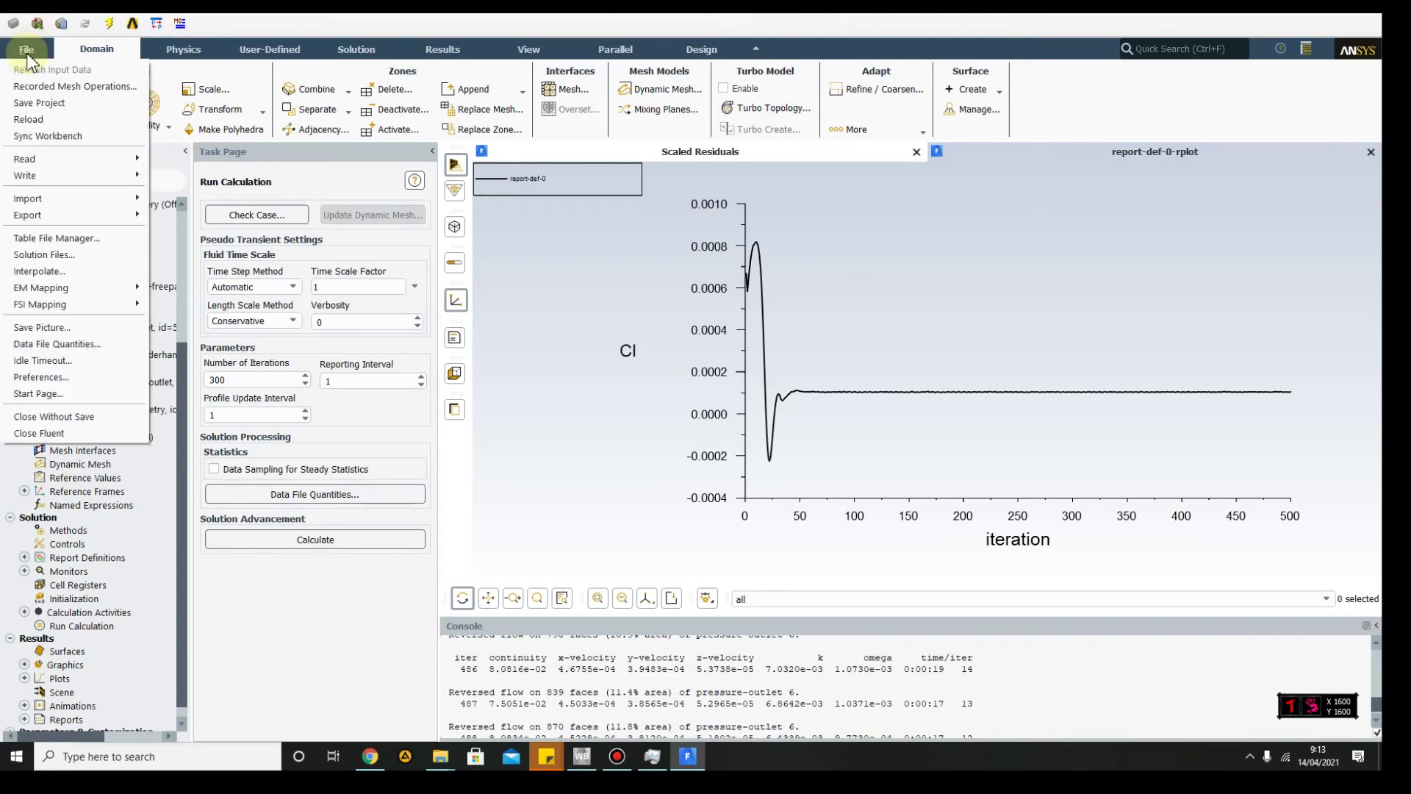
left_click(63, 433)
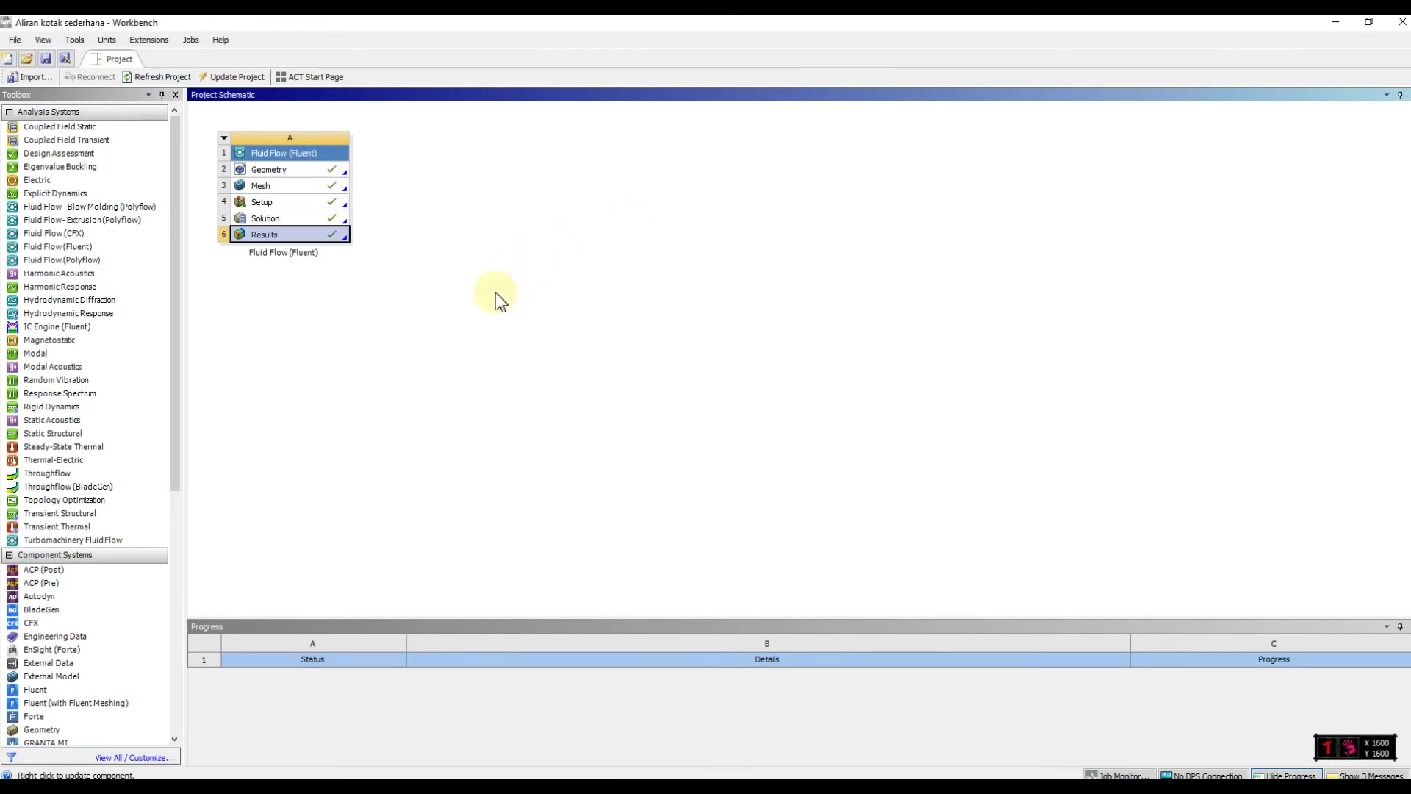
right_click(313, 238)
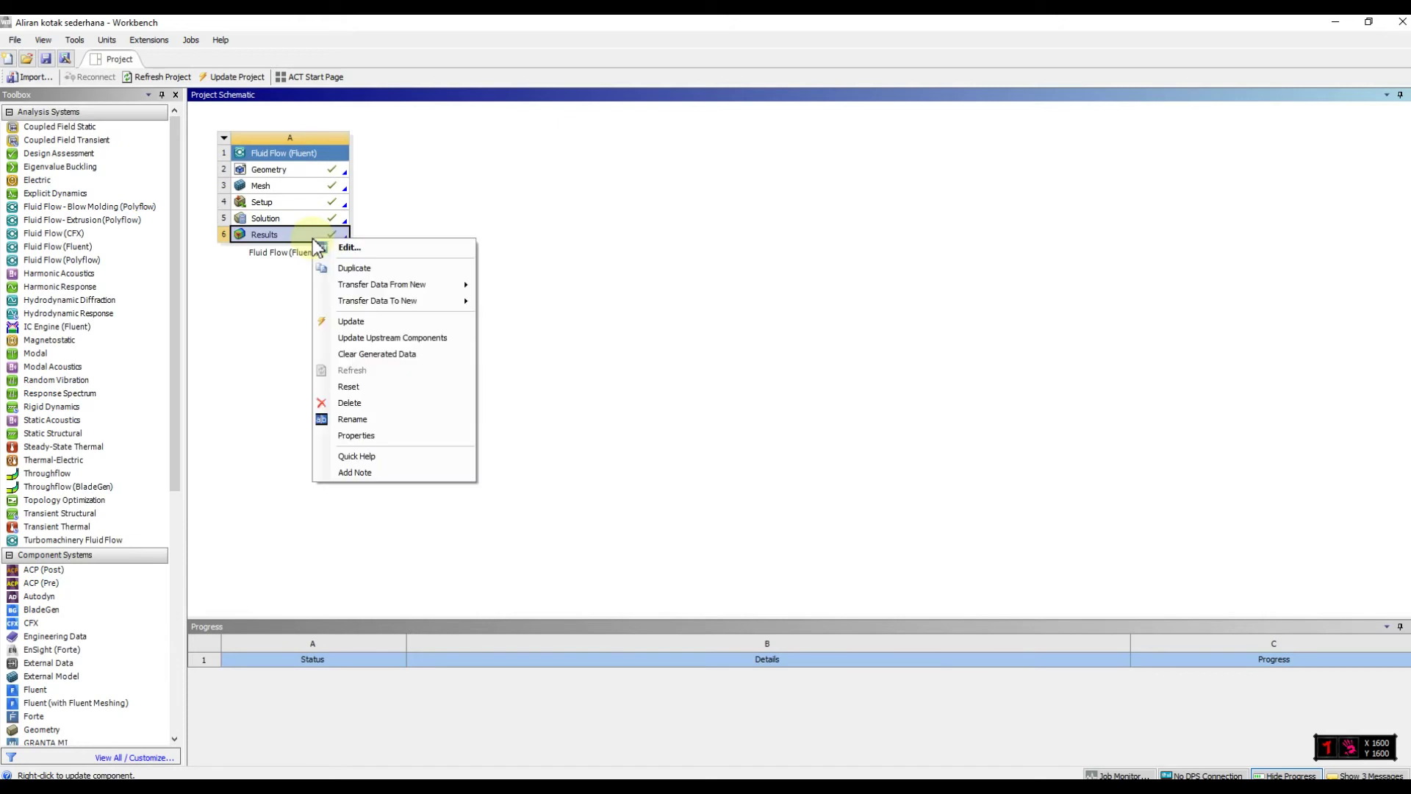
left_click(327, 250)
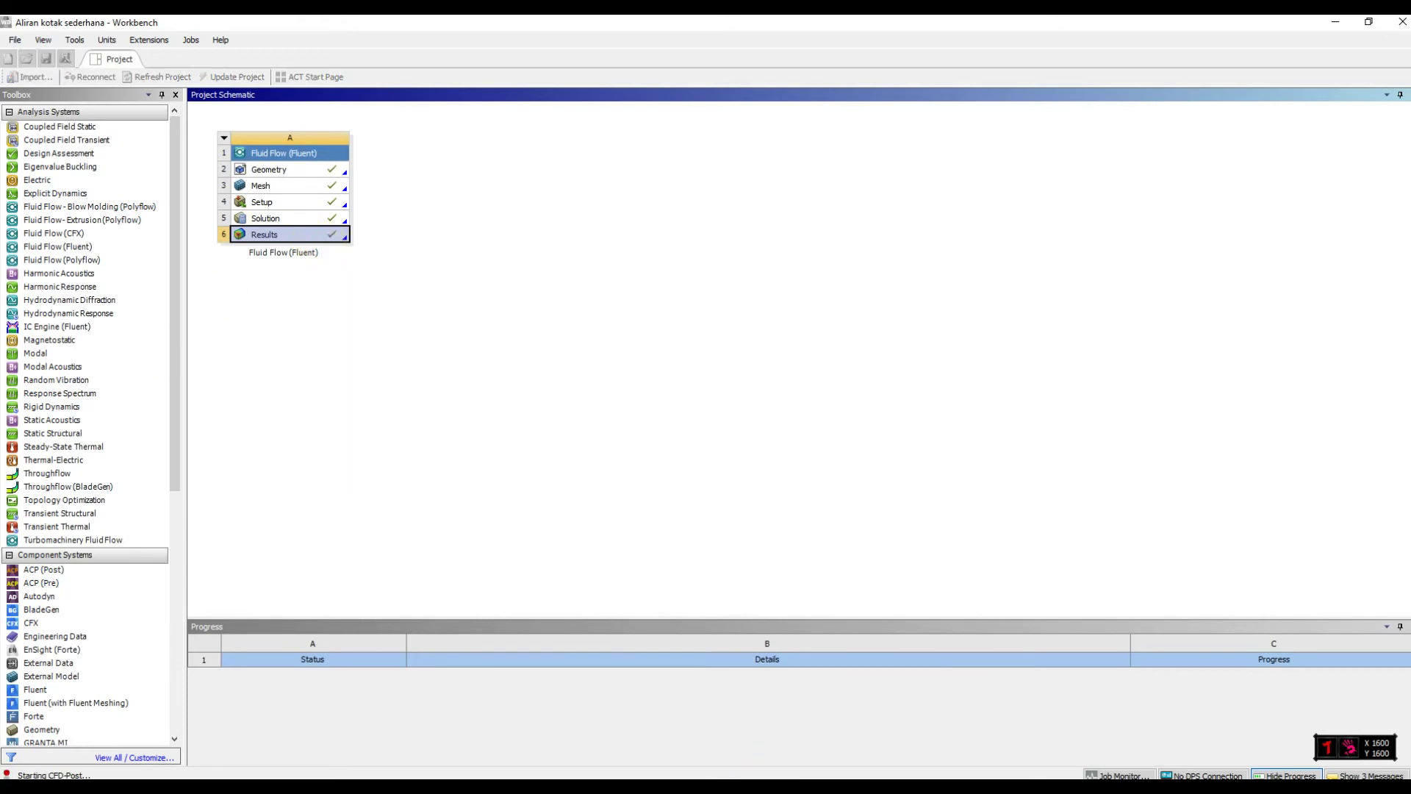
left_click(825, 786)
left_click_drag(472, 230, 0, 254)
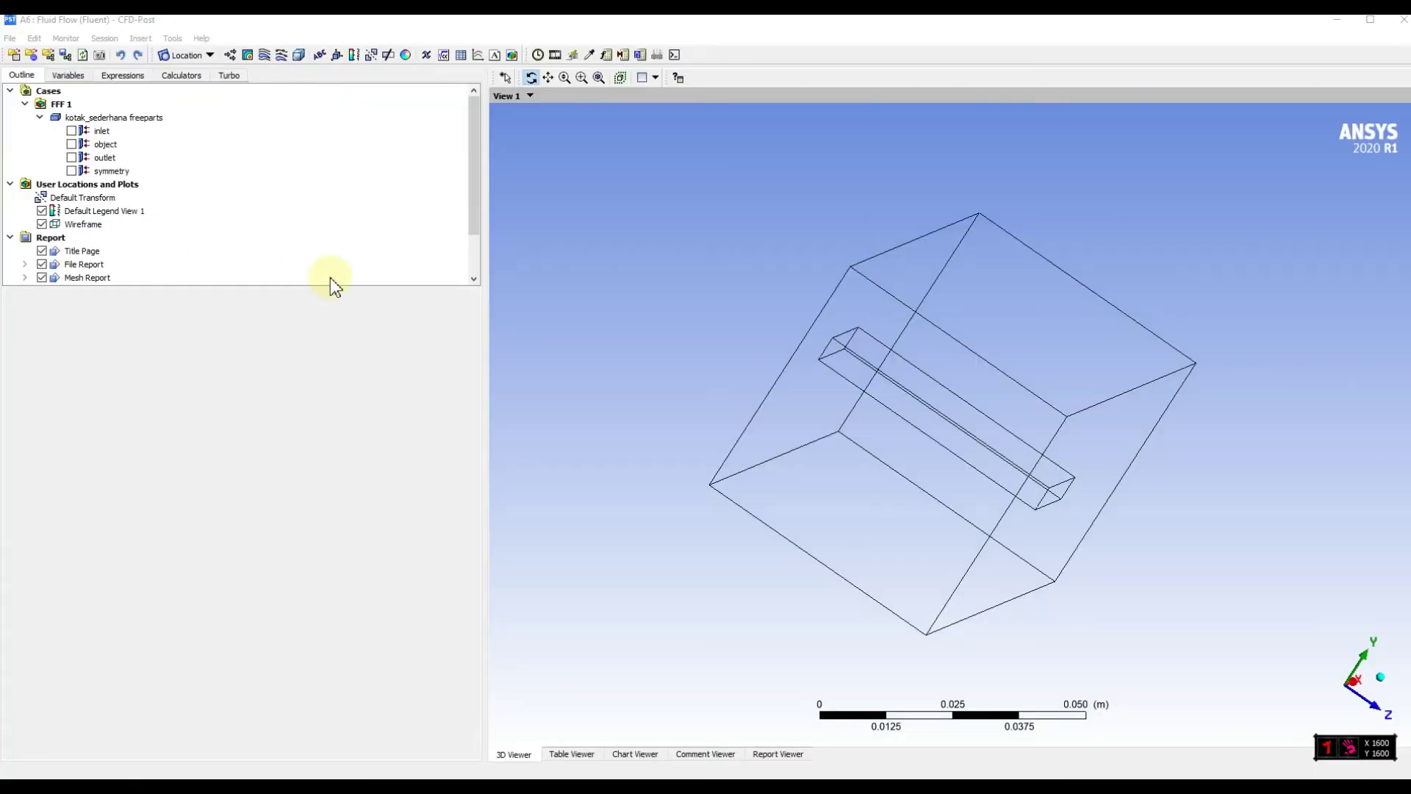
left_click_drag(474, 173, 474, 163)
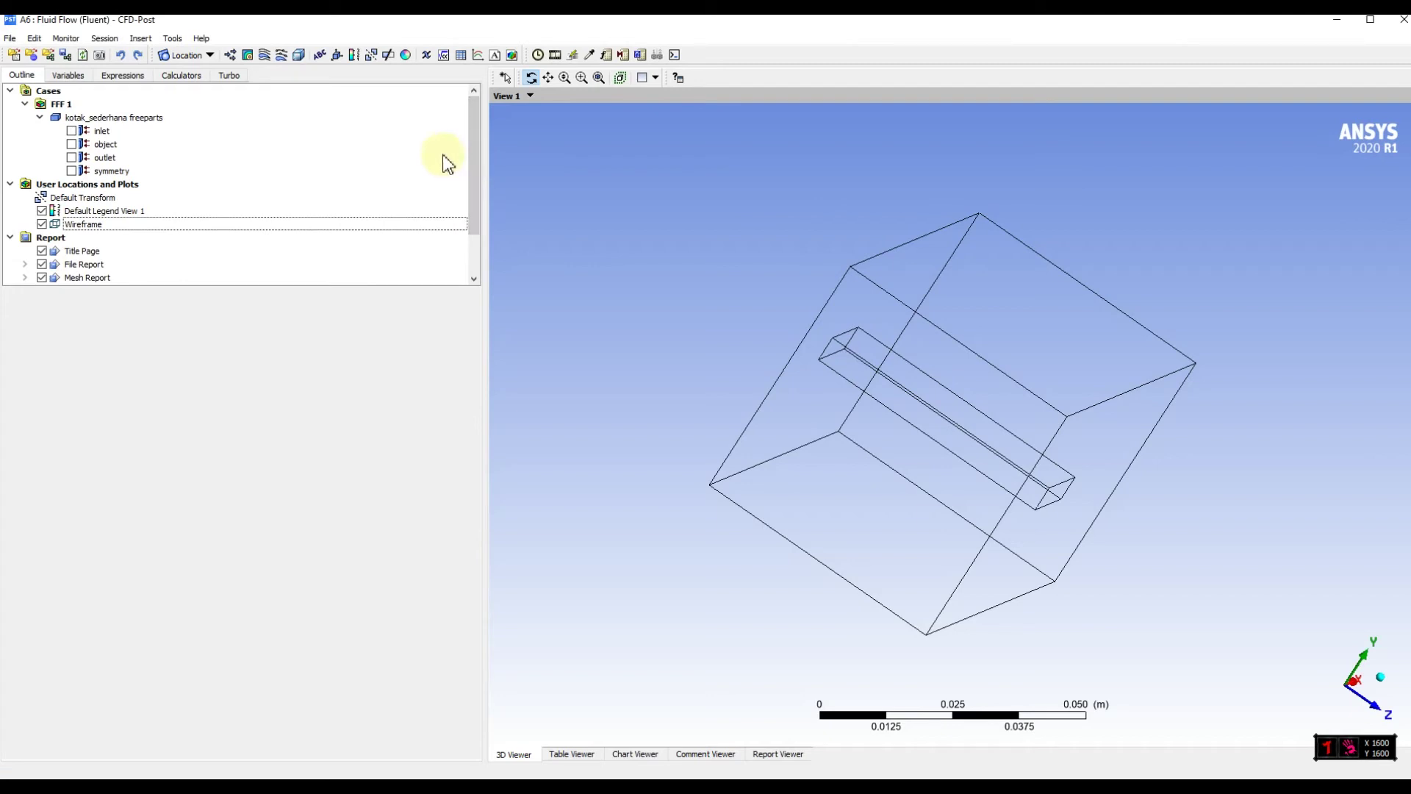
Step: Insert a pressure contour on the object location with a local range and 100 contours
left_click_drag(853, 397, 897, 400)
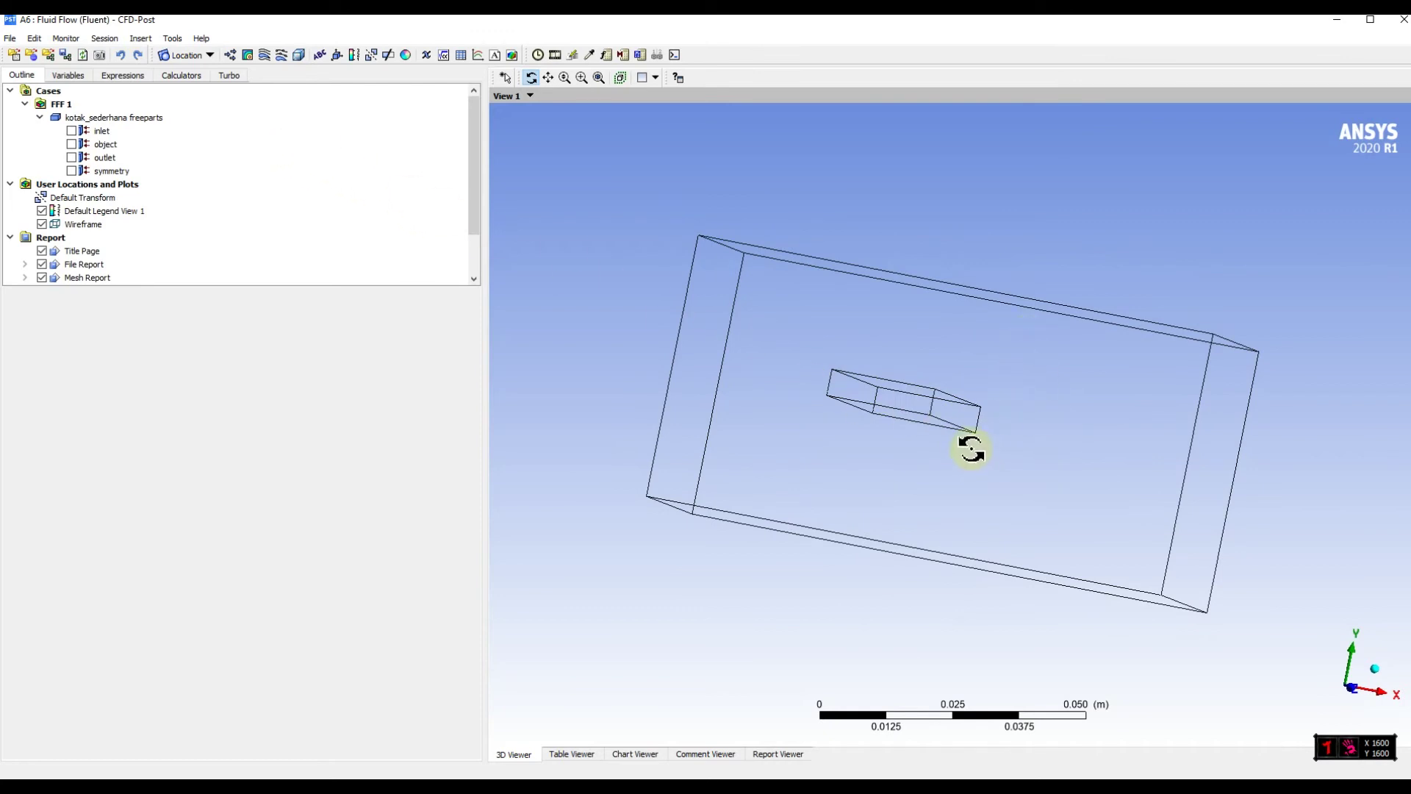
left_click_drag(948, 464, 782, 366)
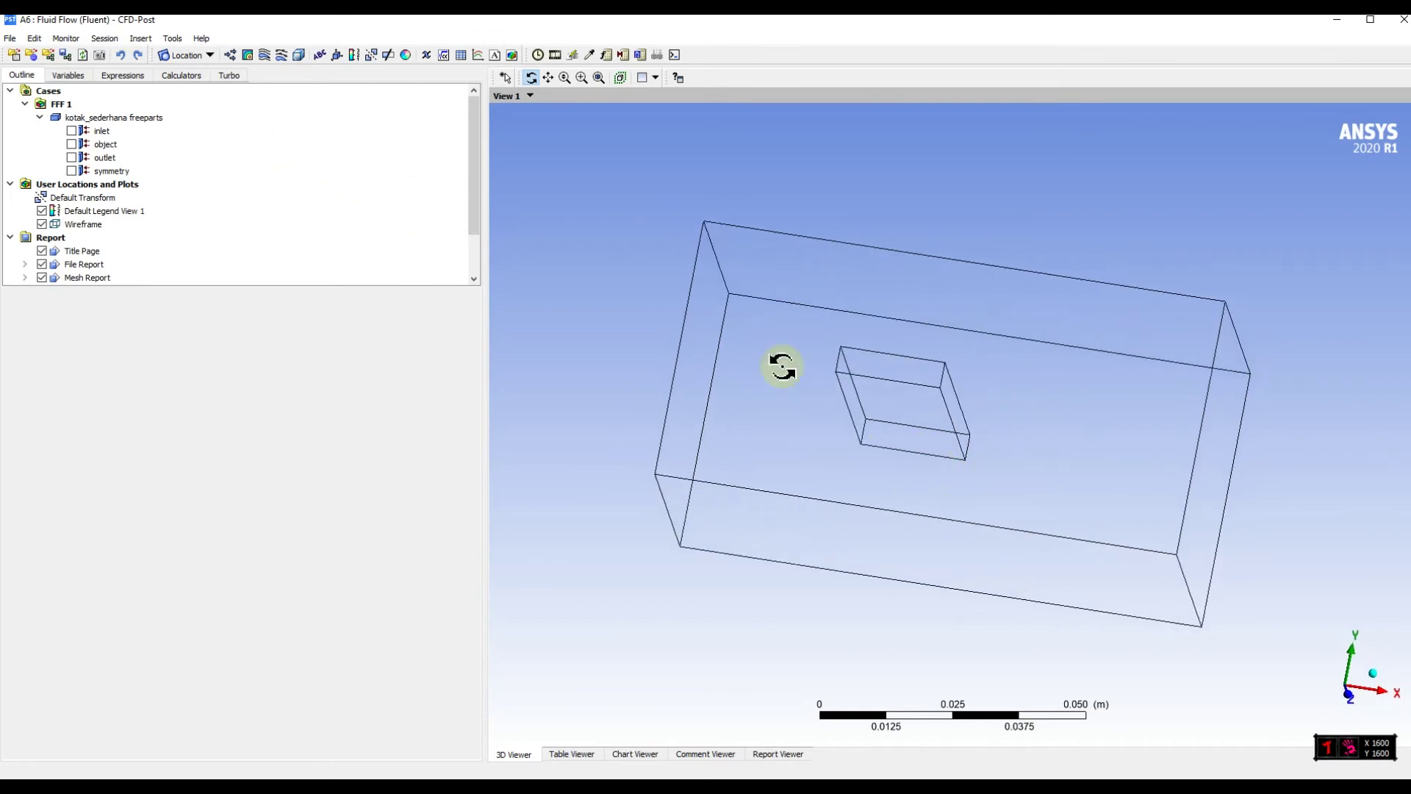
left_click(249, 56)
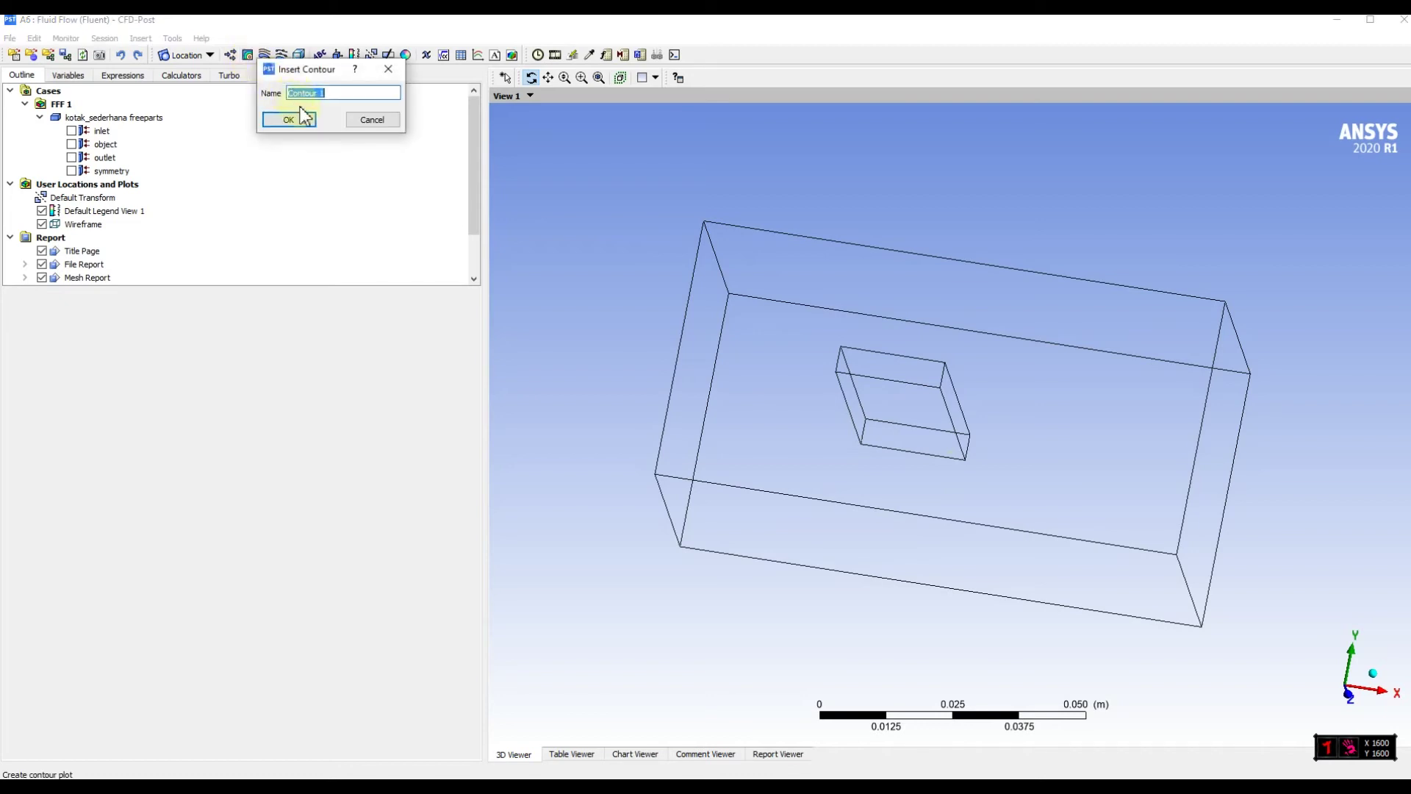
left_click(294, 119)
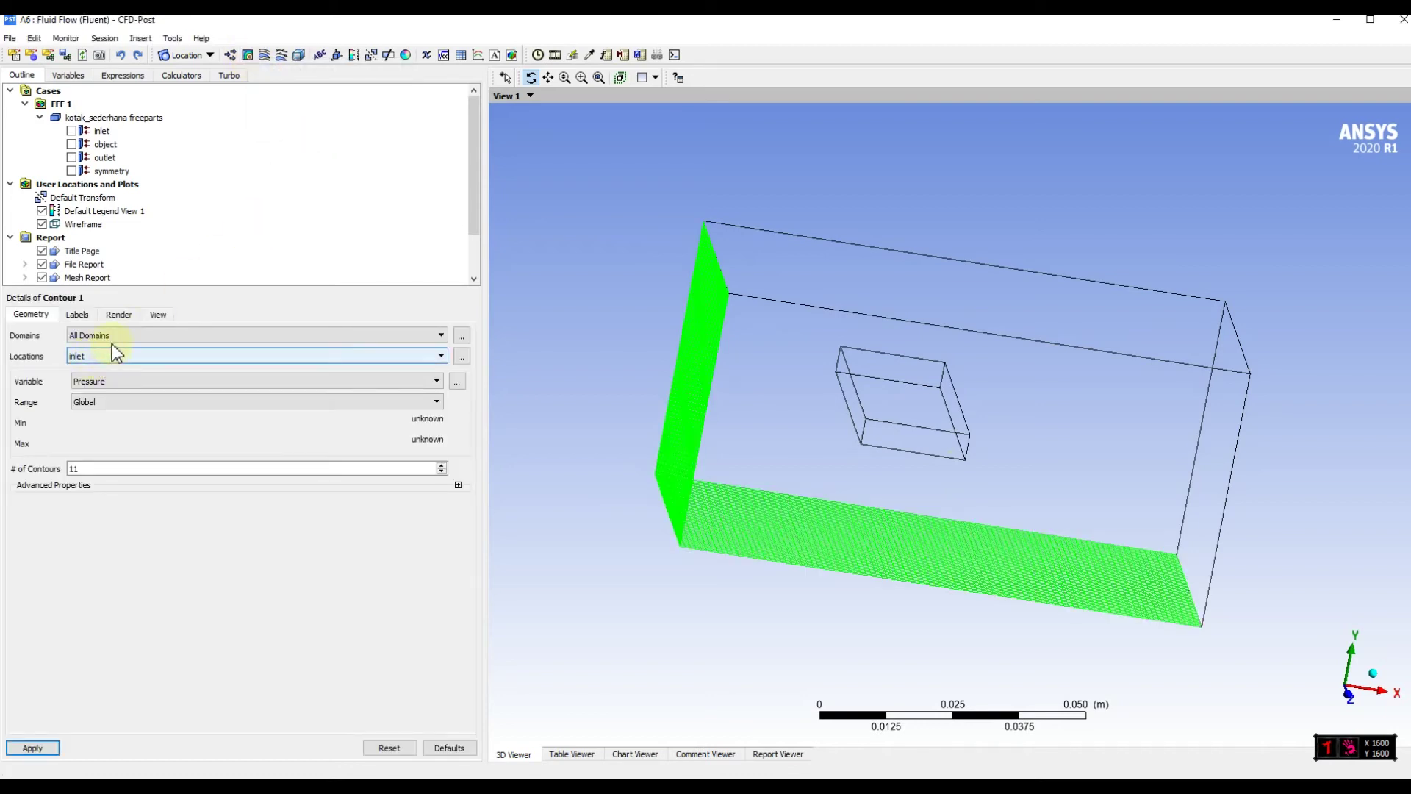
left_click(94, 360)
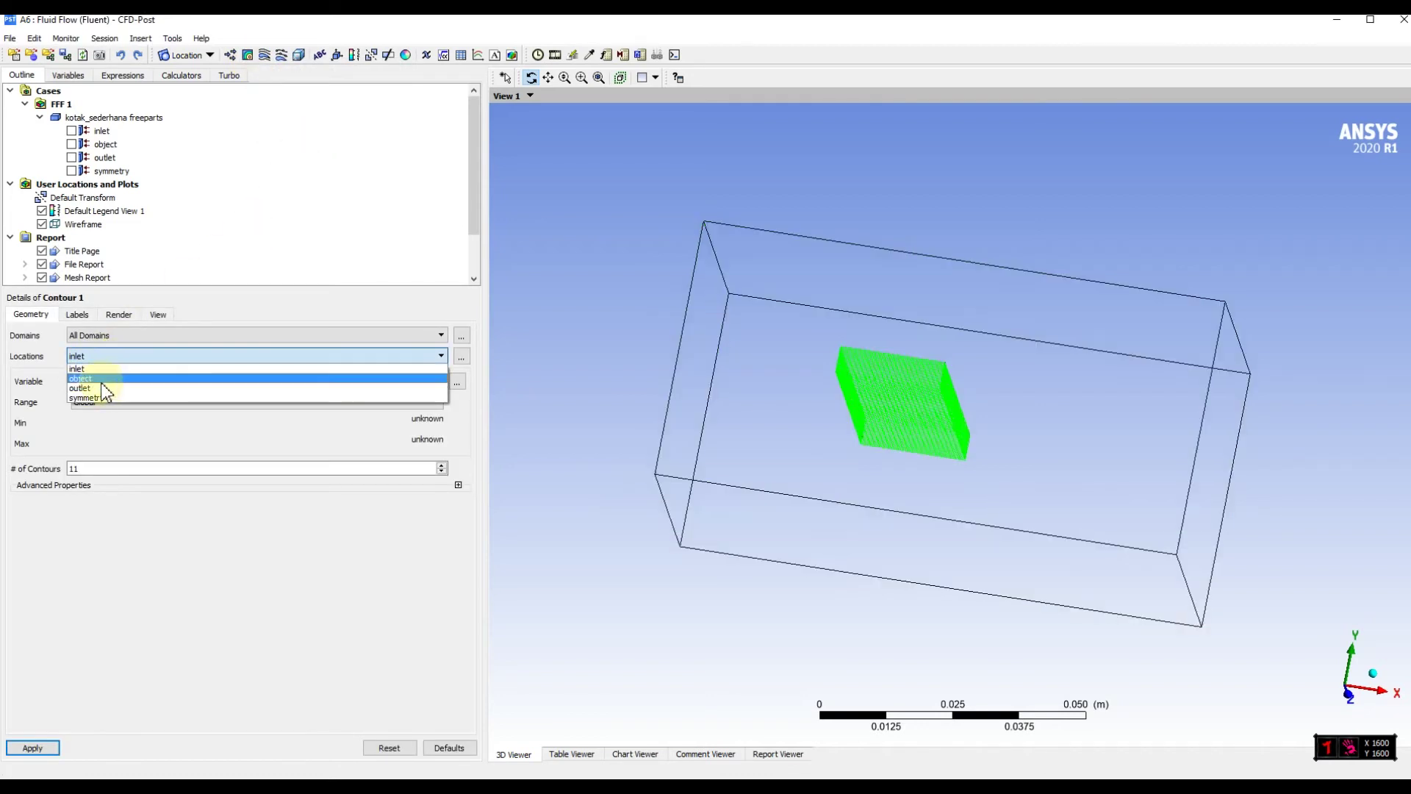
left_click(100, 378)
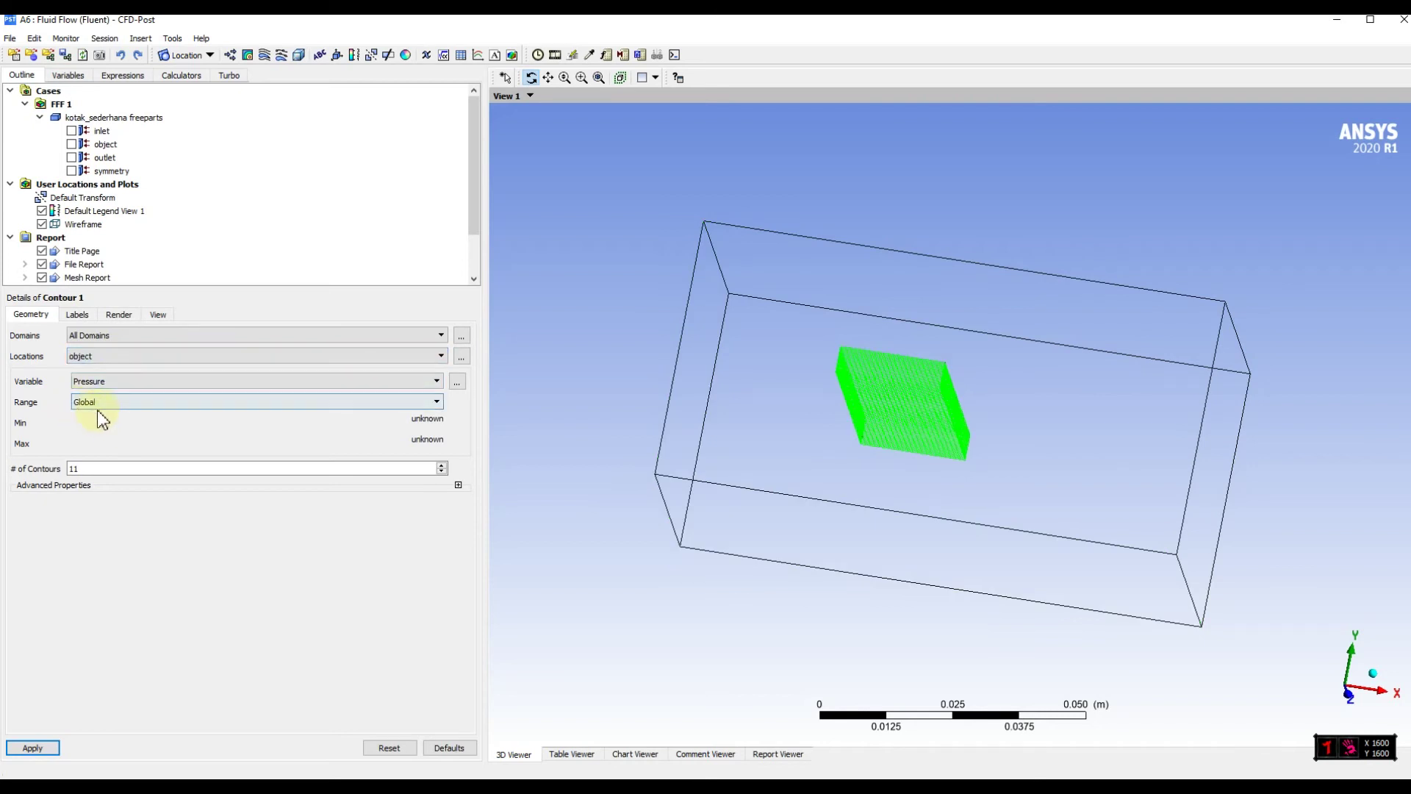
left_click(97, 403)
left_click(96, 428)
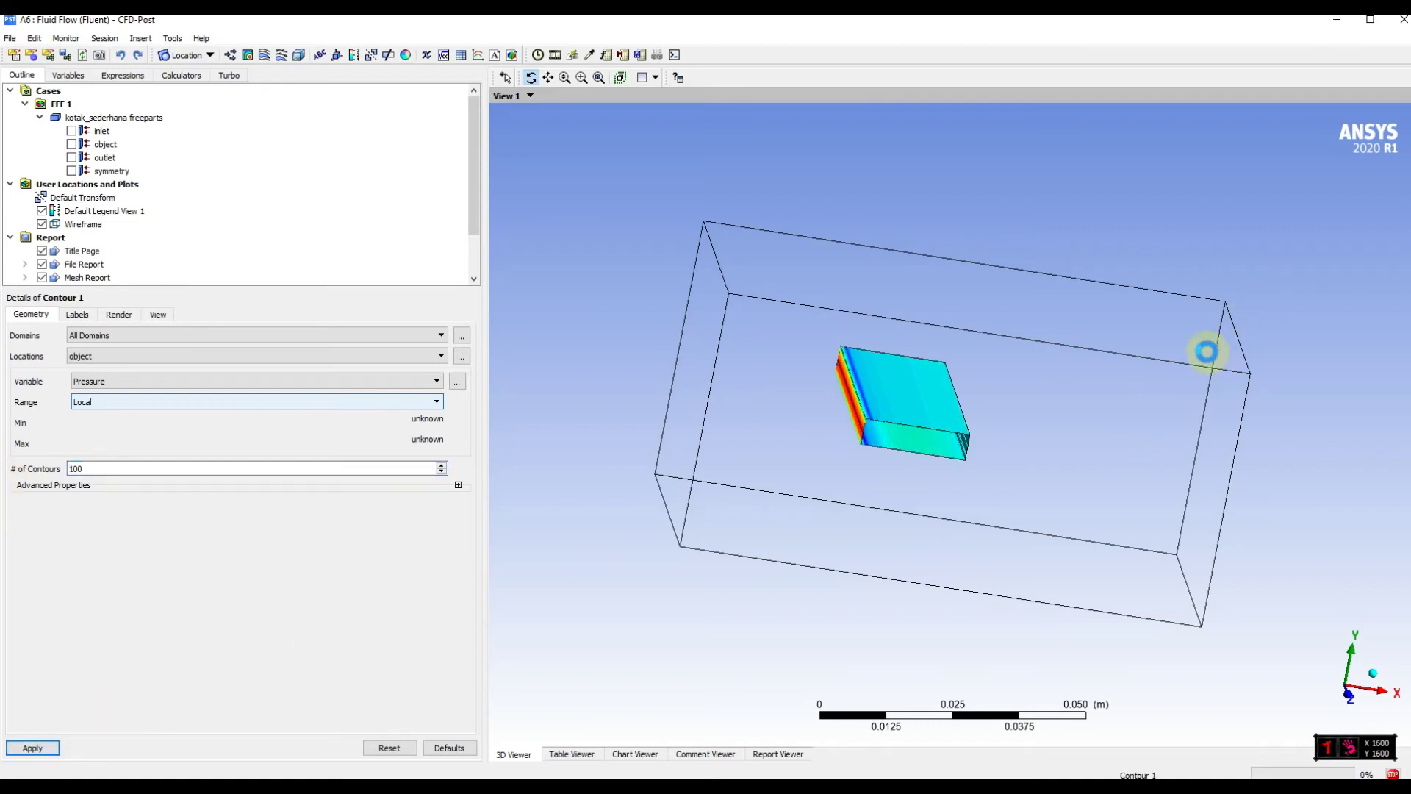
left_click_drag(1008, 446, 1022, 456)
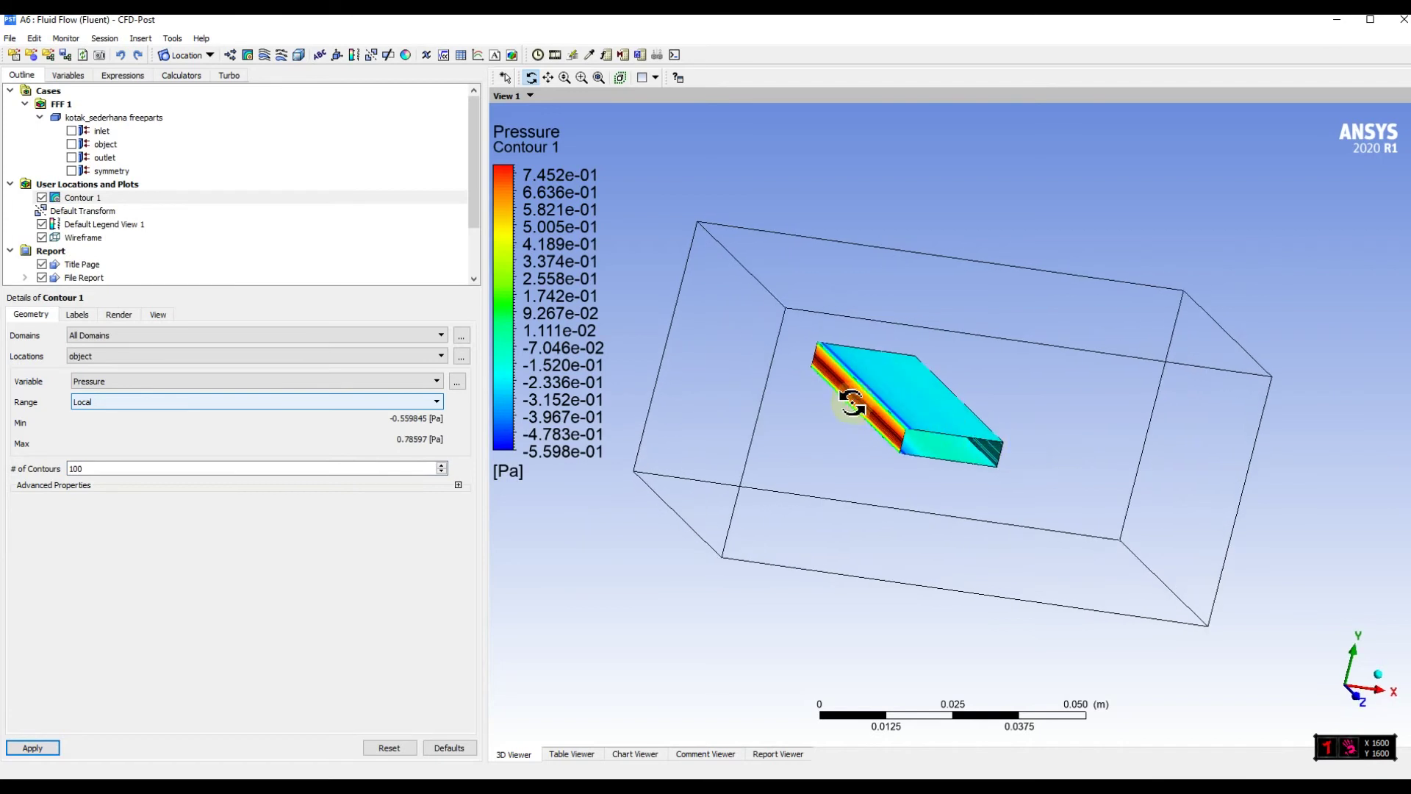
Step: Edit Default Legend View 1 so its values use the Fixed number format, and apply the change
left_click(92, 224)
right_click(92, 224)
left_click(110, 288)
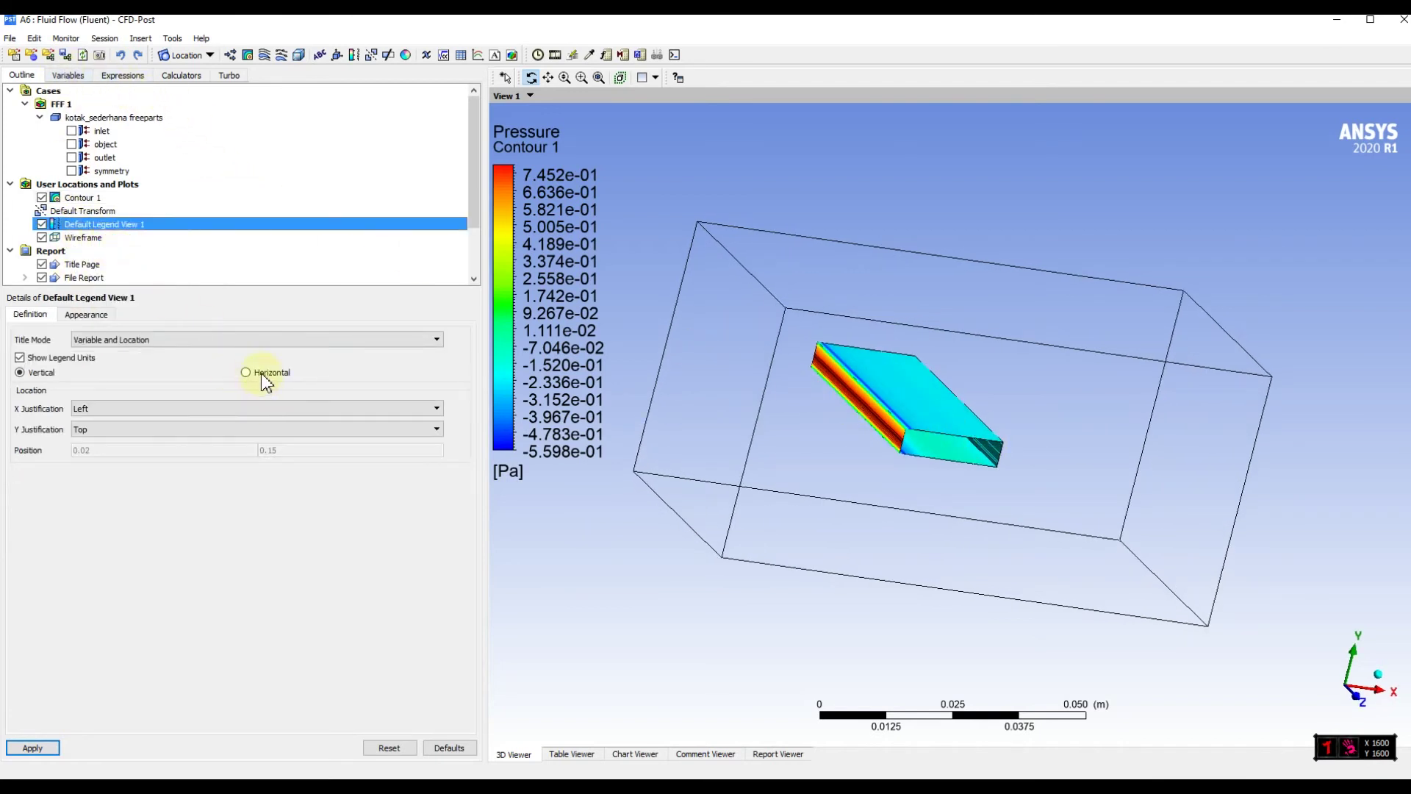
left_click(88, 315)
left_click(307, 412)
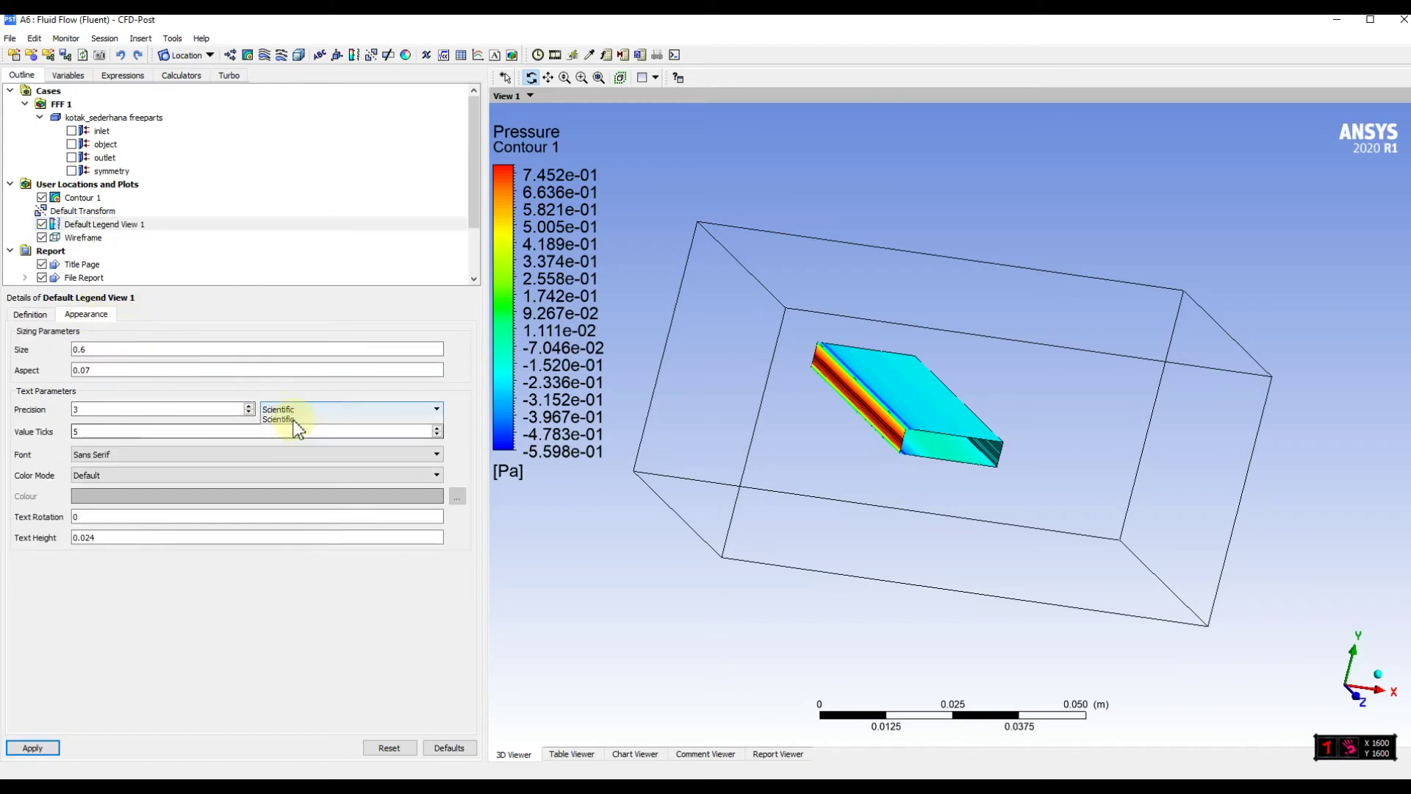
left_click(323, 411)
left_click(274, 430)
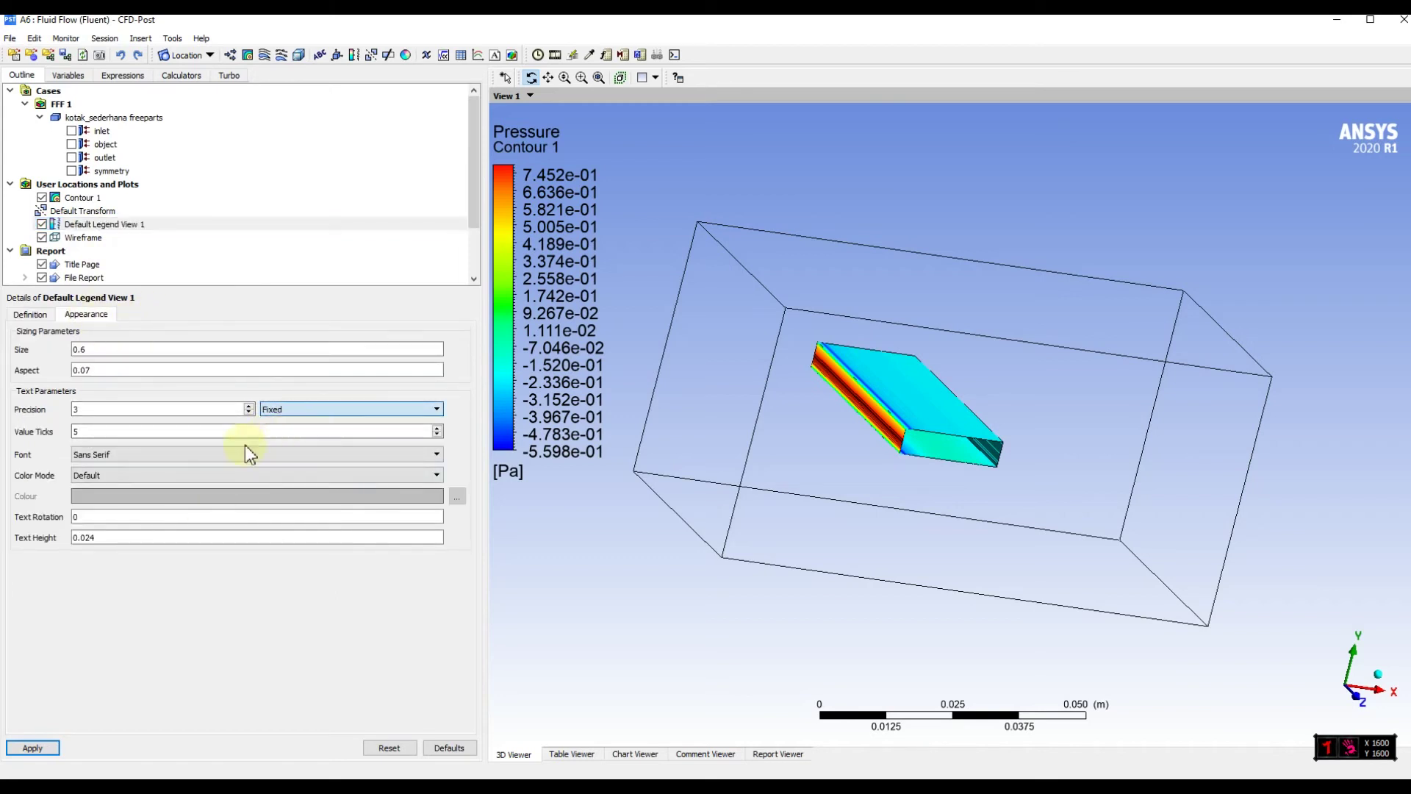
left_click(29, 749)
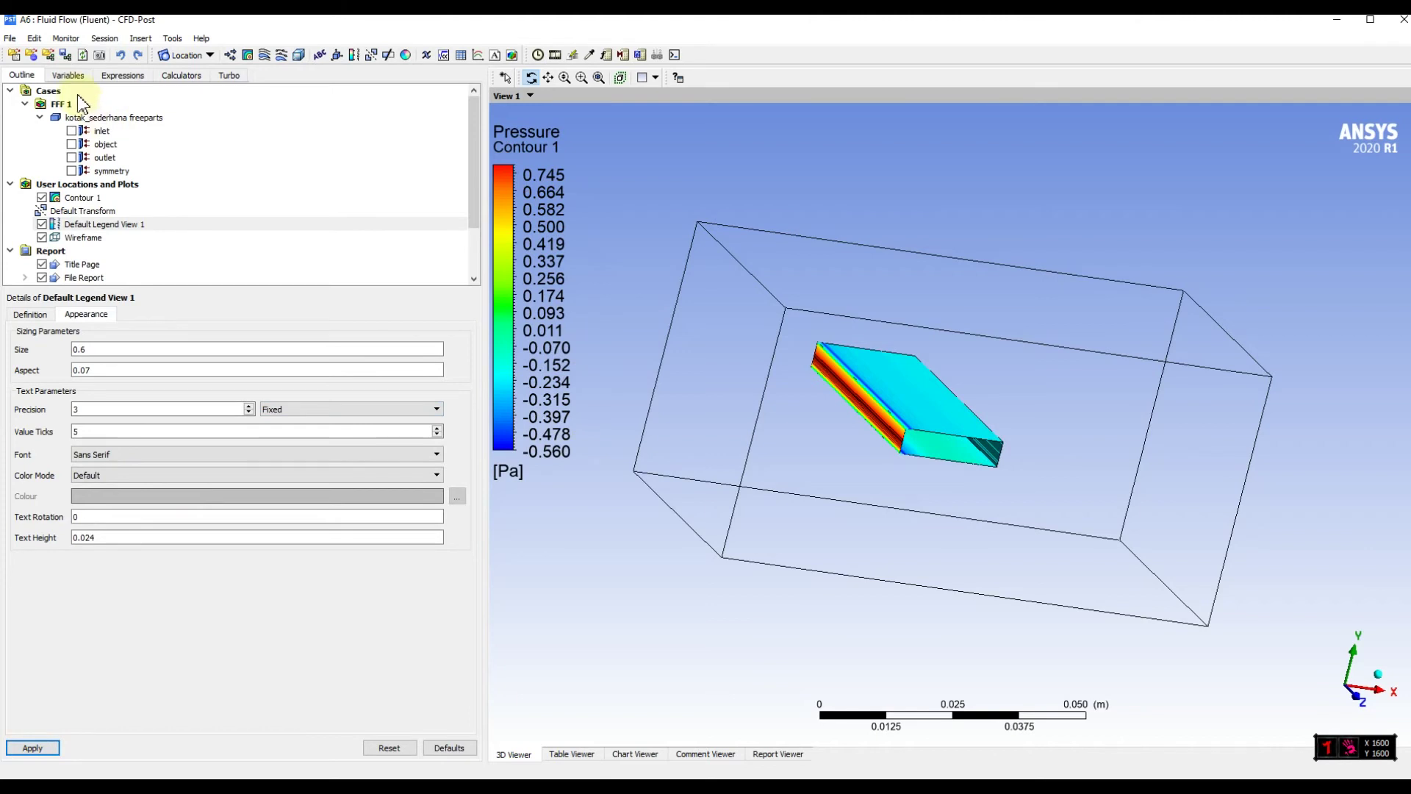
Step: Open the contour's details and examine the pressure distribution on the object's faces from several angles
right_click(78, 198)
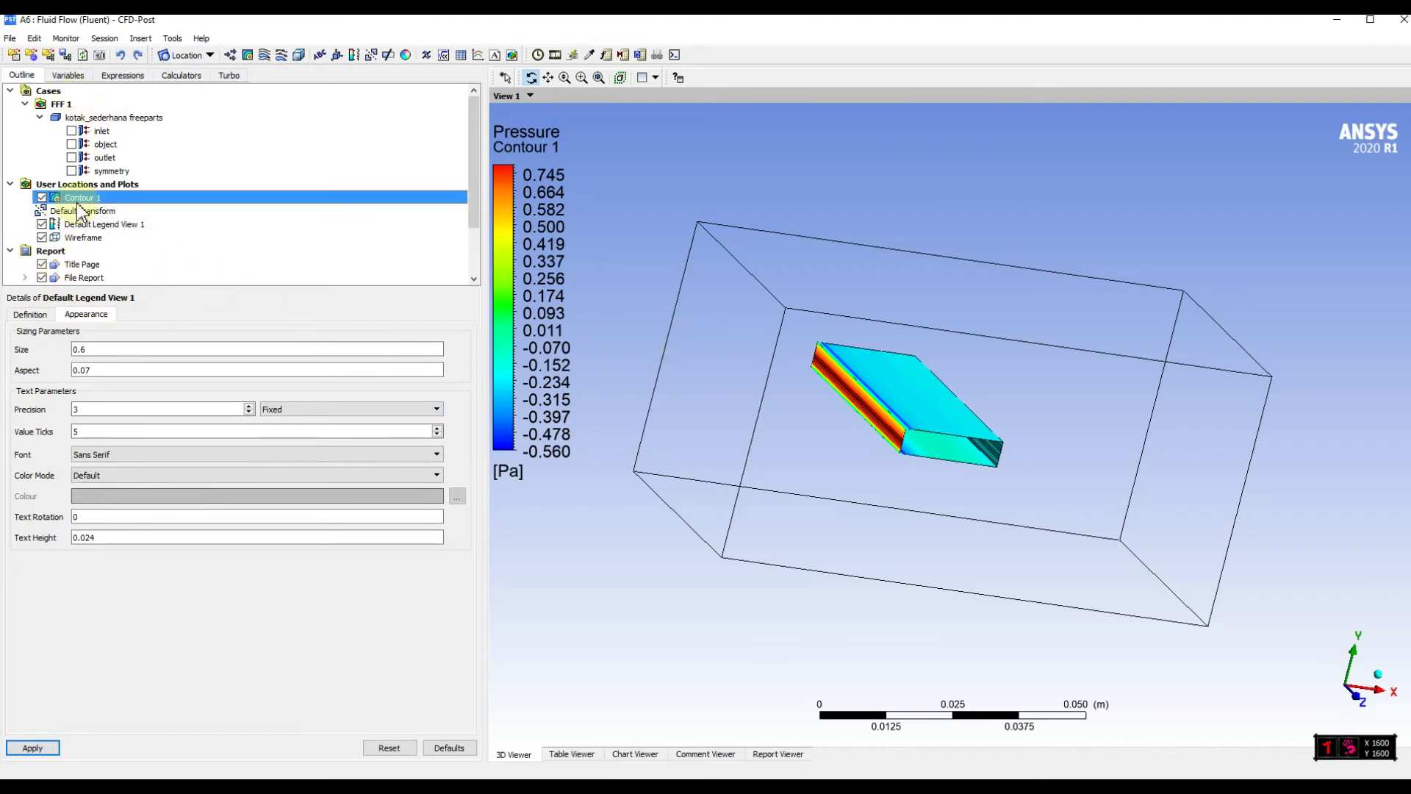
left_click(103, 233)
mouse_move(944, 523)
left_mouse_down()
mouse_move(954, 542)
mouse_move(1040, 567)
mouse_move(923, 549)
mouse_move(924, 520)
left_mouse_up()
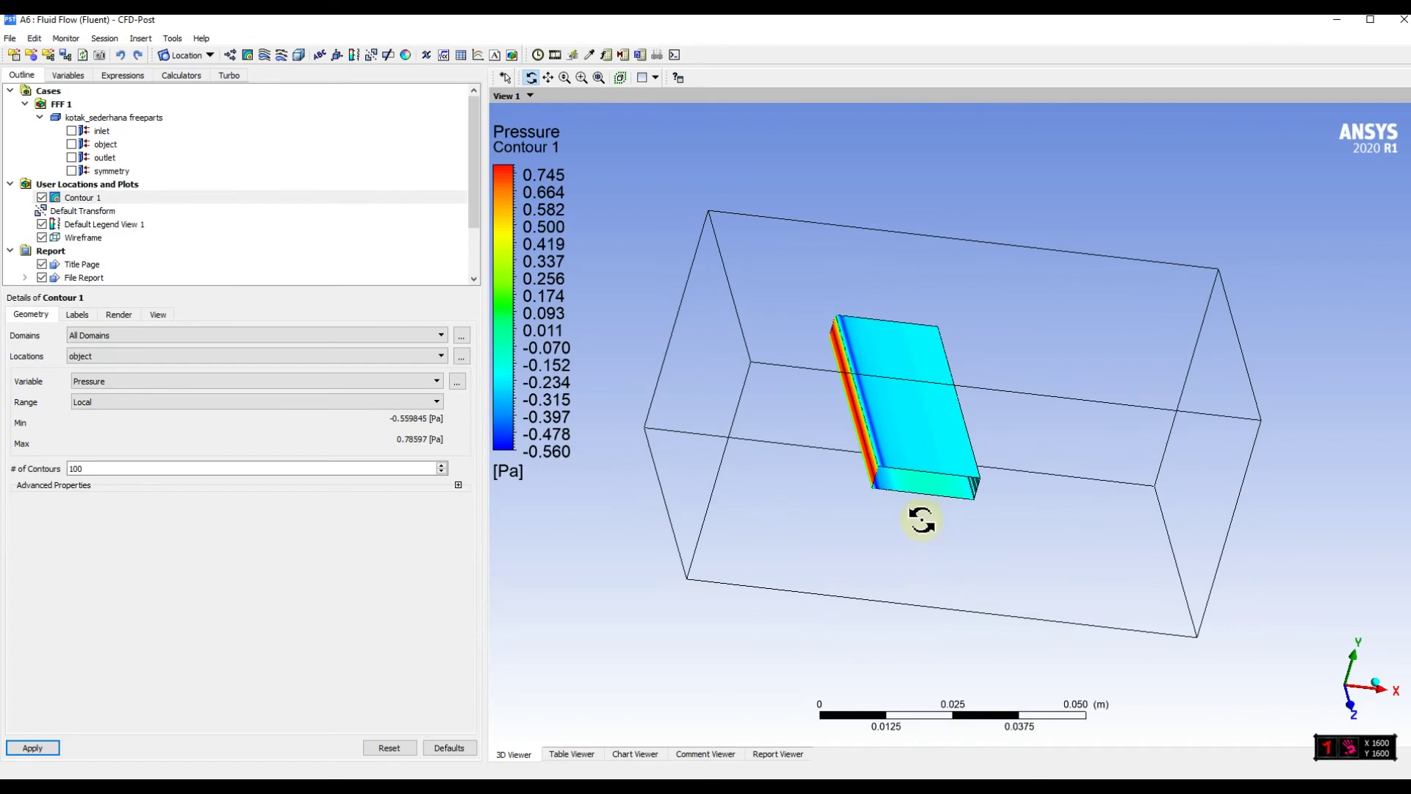
scroll(920, 521, "up", 5)
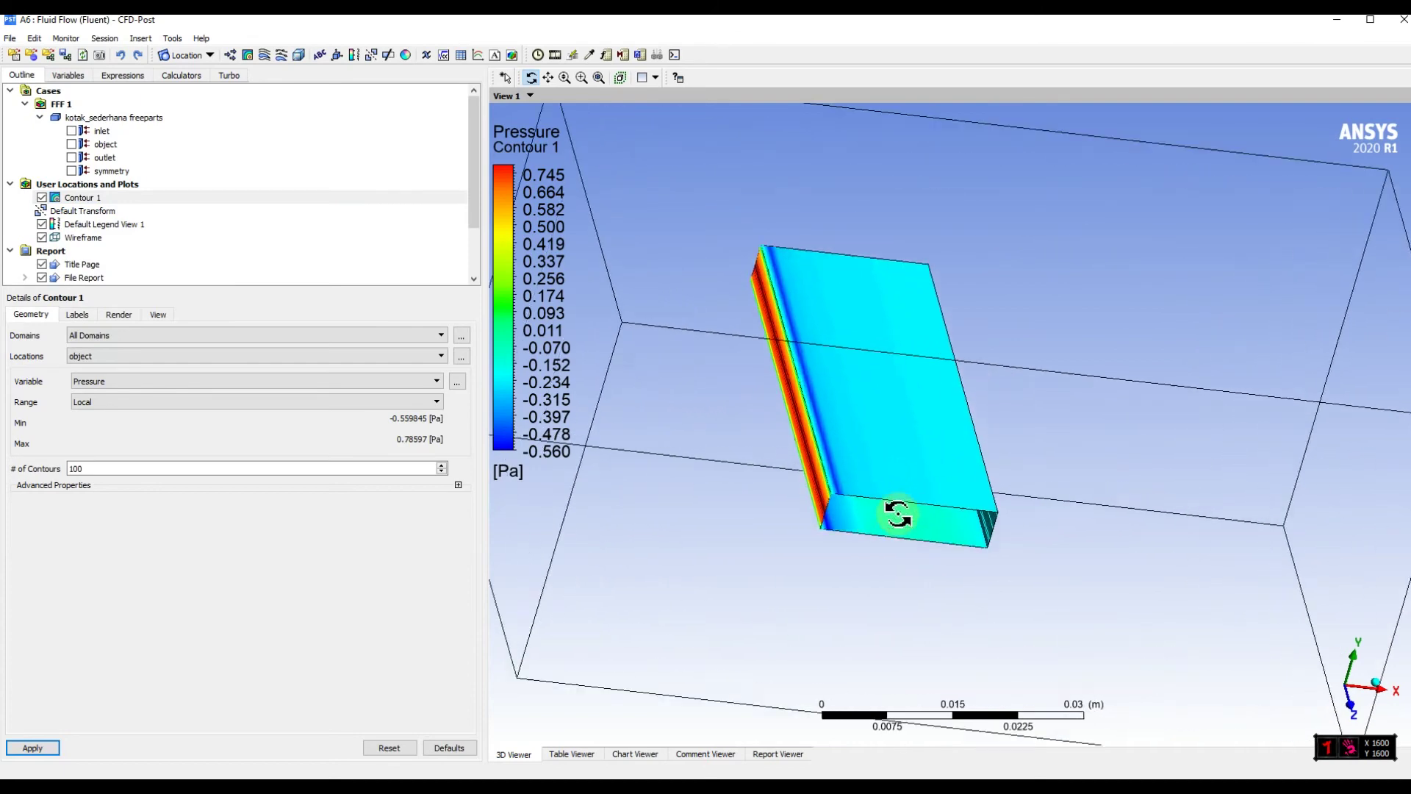
left_click_drag(898, 517, 949, 517)
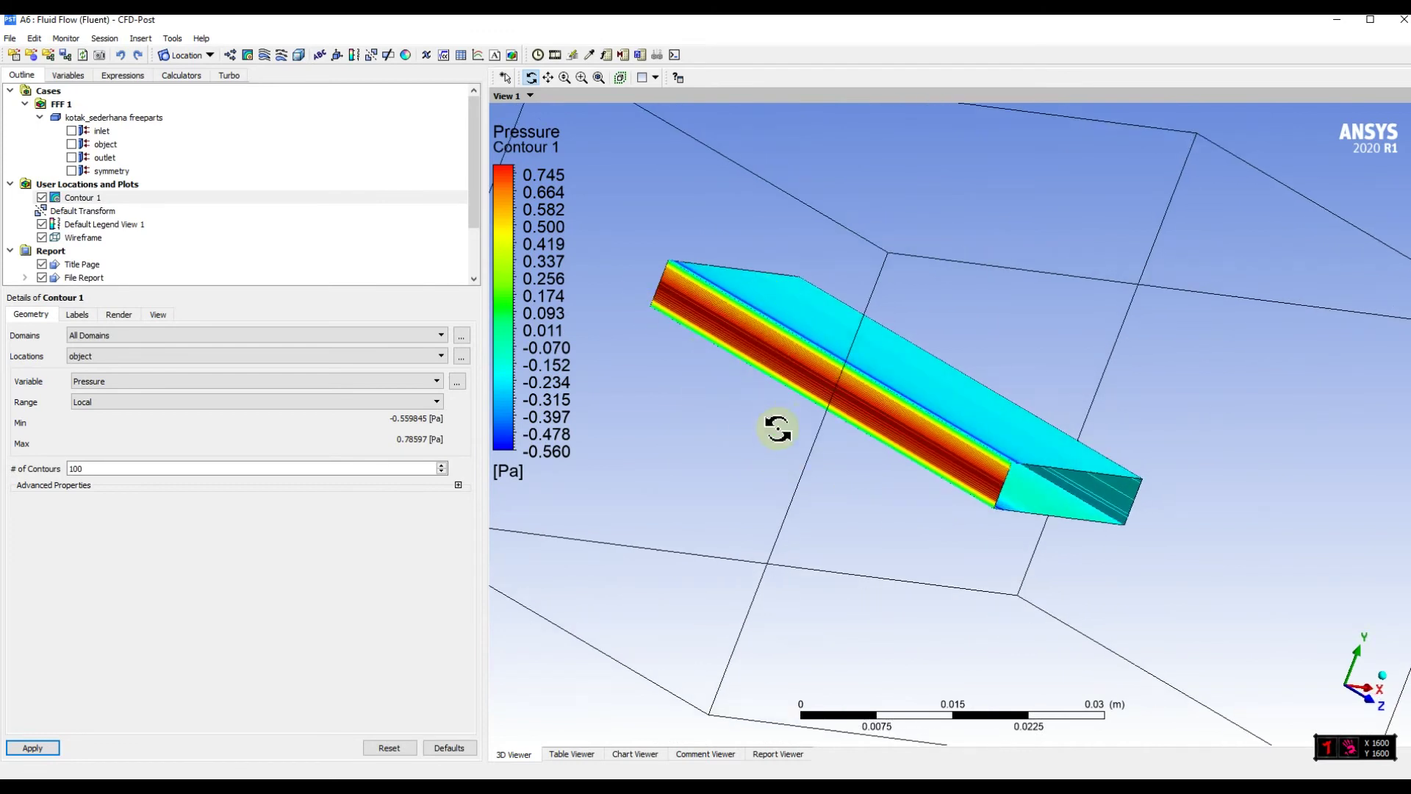
left_click_drag(941, 513, 701, 410)
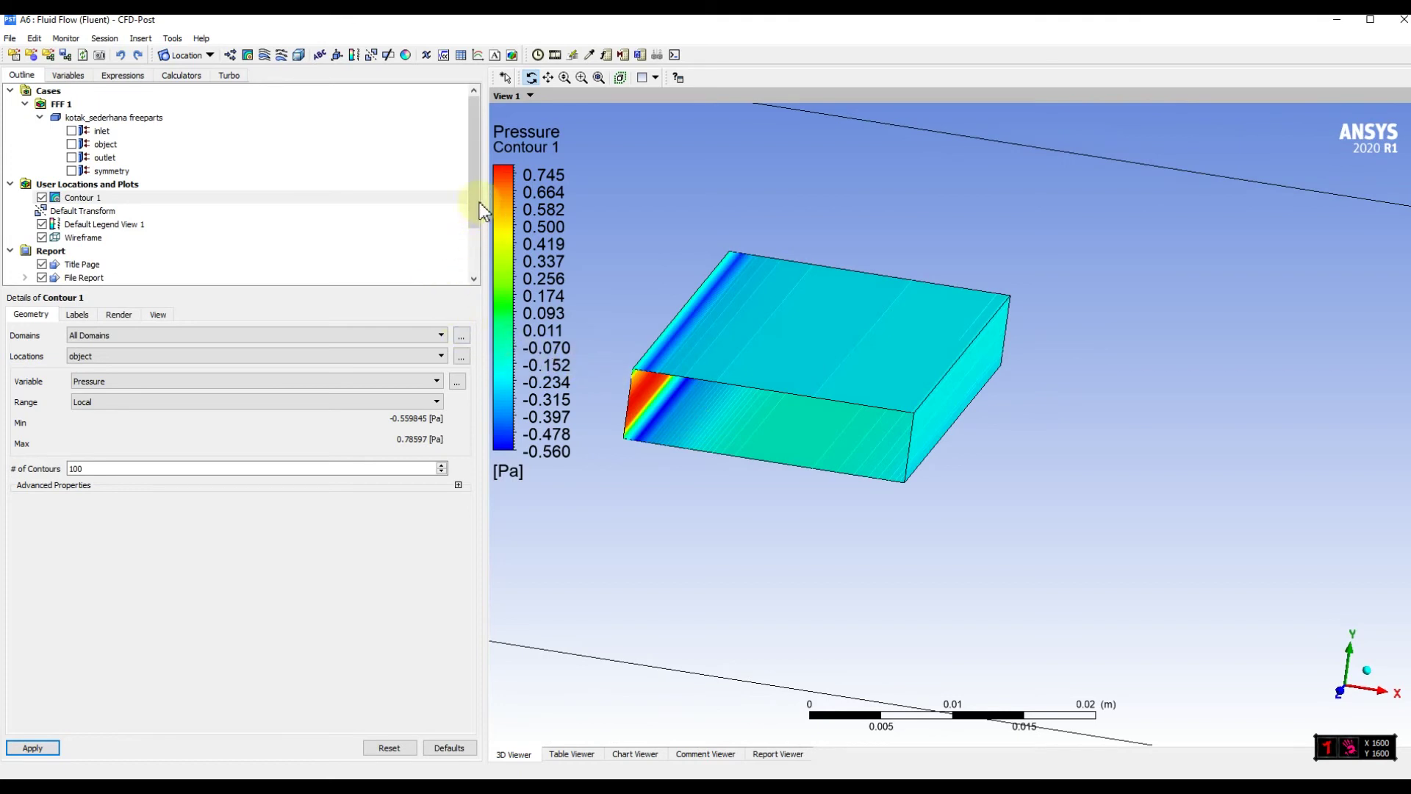
left_click_drag(475, 204, 480, 236)
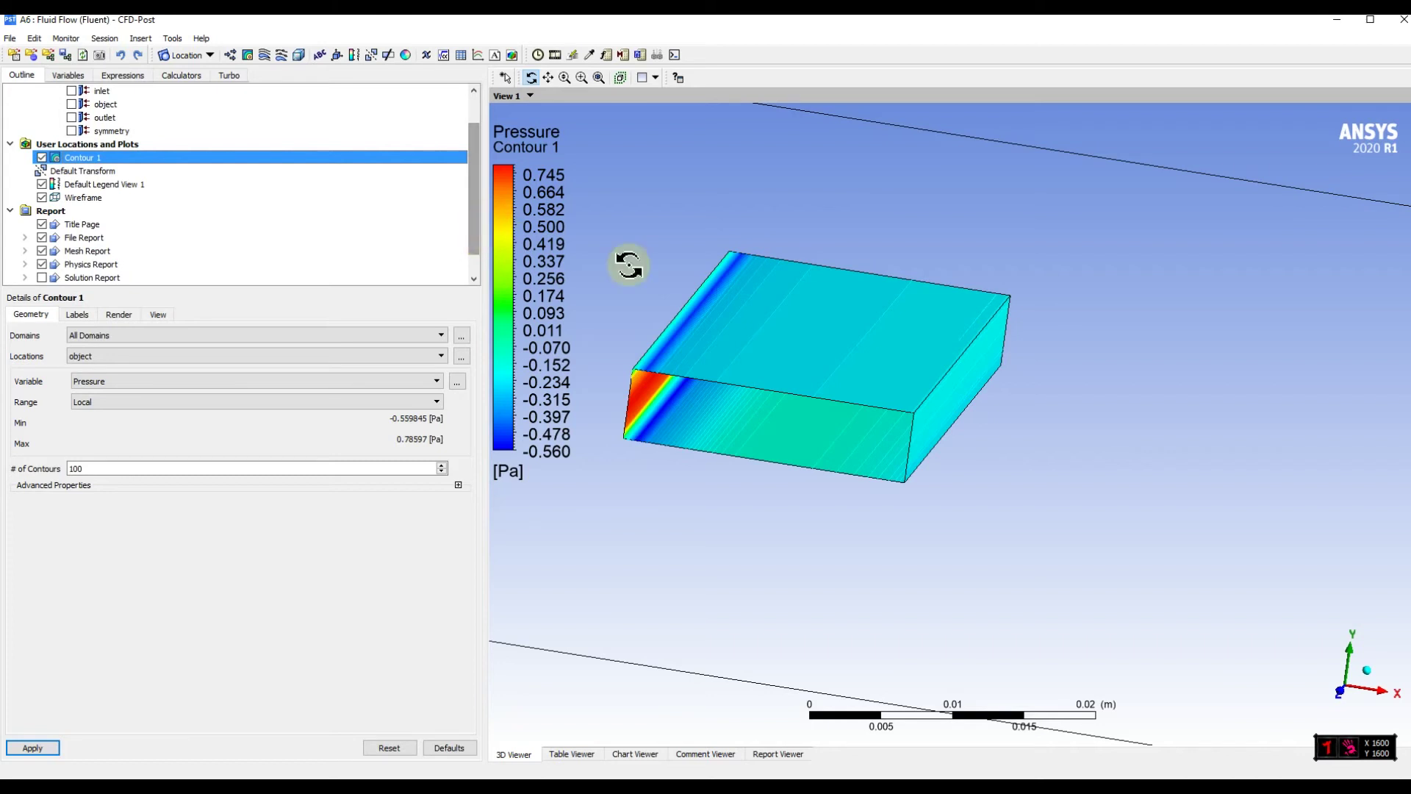
left_click_drag(708, 332, 707, 322)
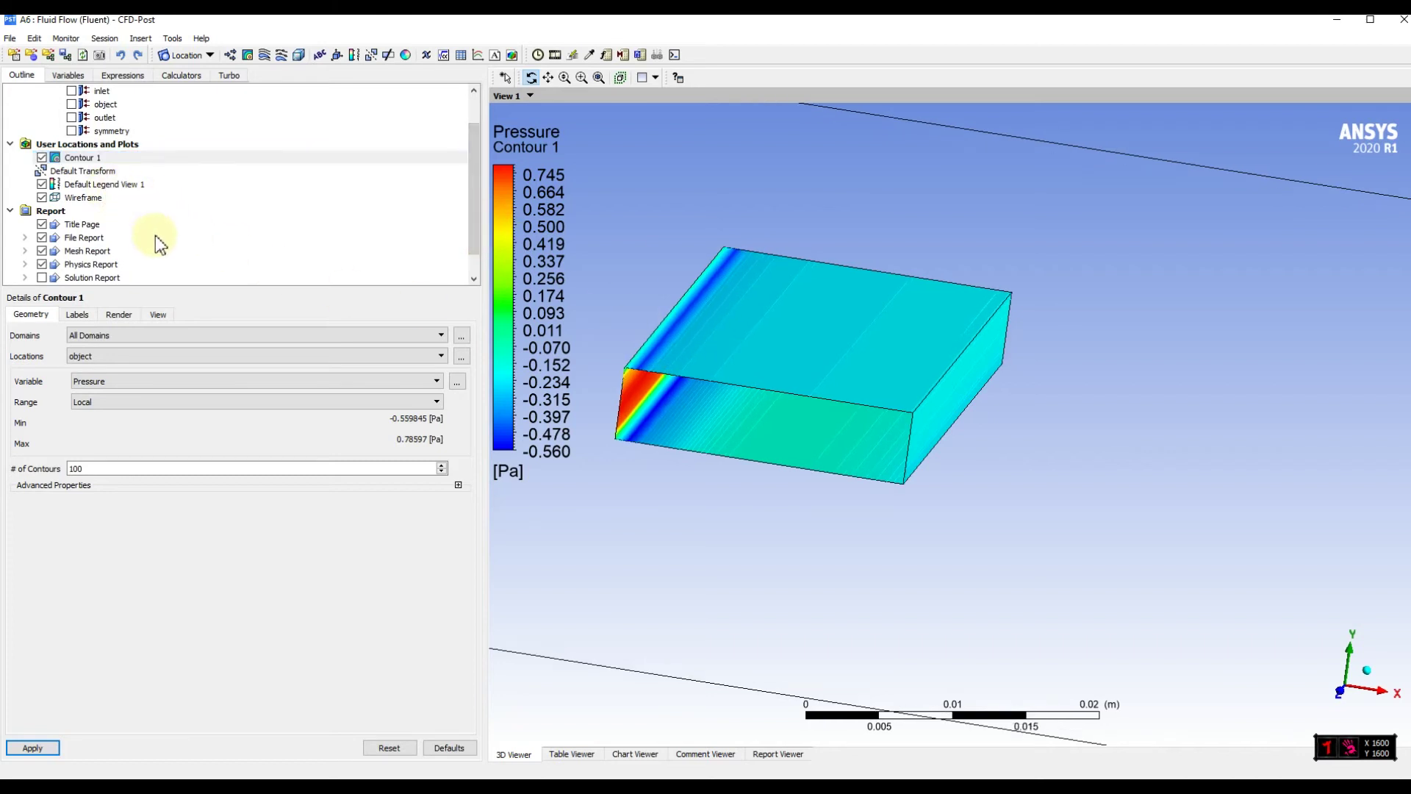
Step: Insert a slice plane using the XY Plane method at Z 0.0 m across all domains
scroll(158, 235, "up", 1)
left_click(173, 58)
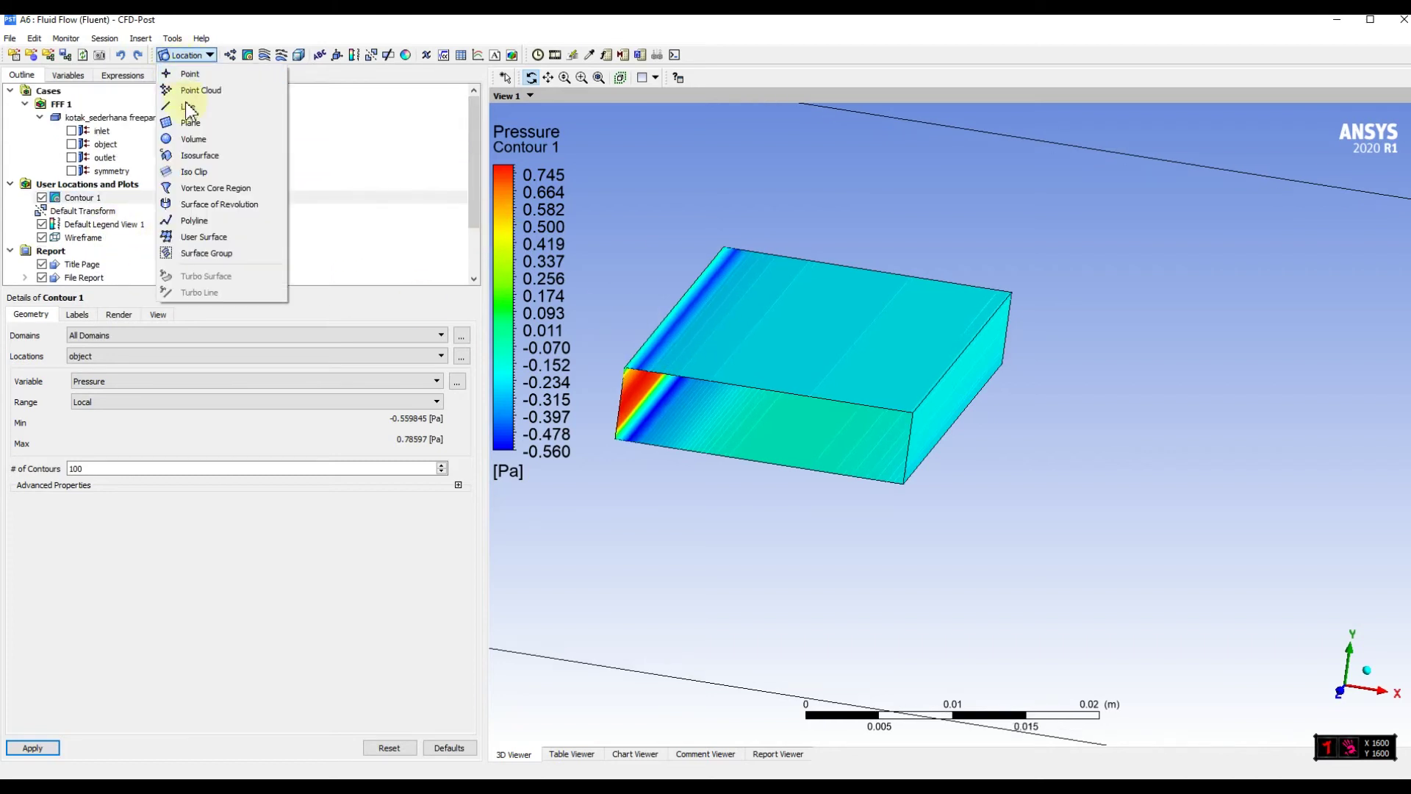
left_click(194, 134)
left_click(237, 188)
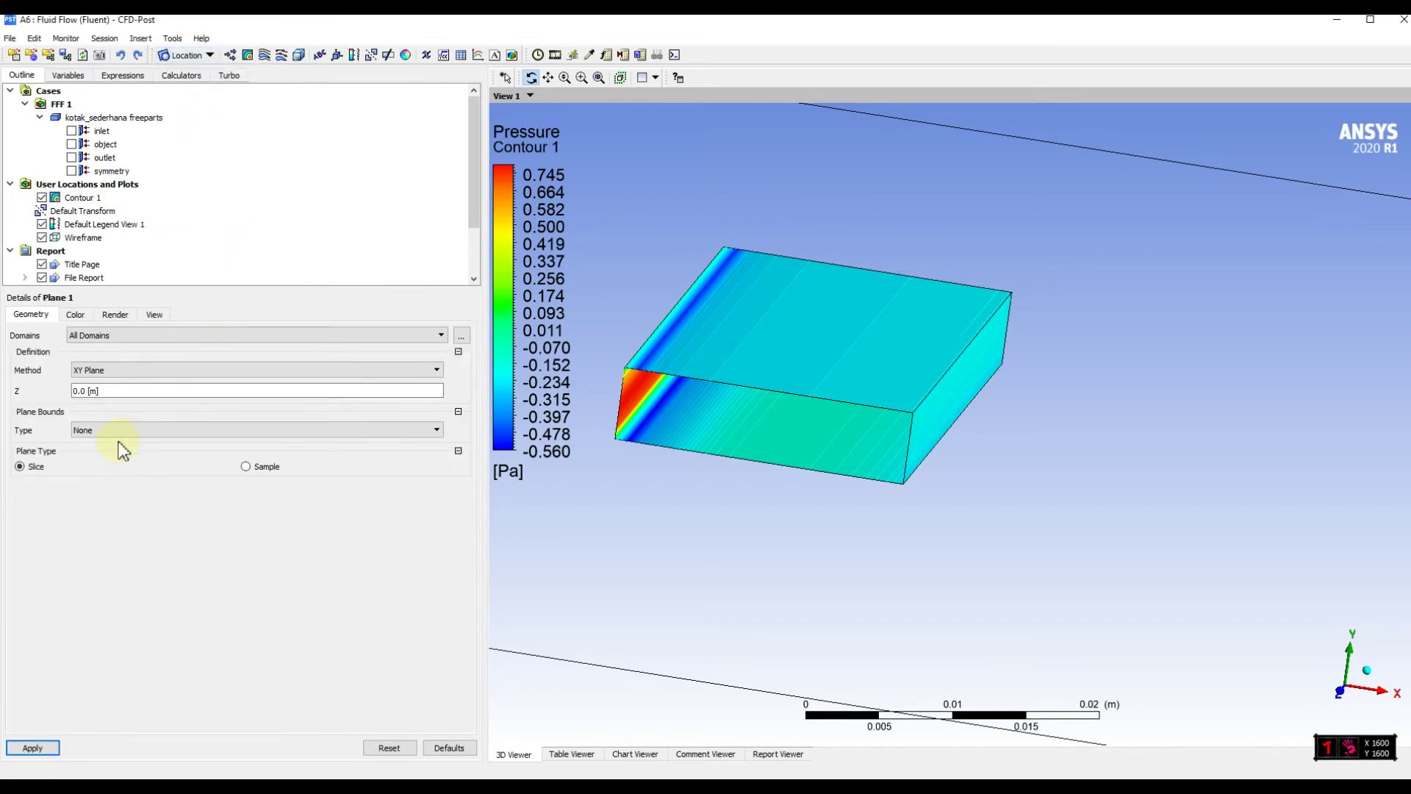
left_click(29, 747)
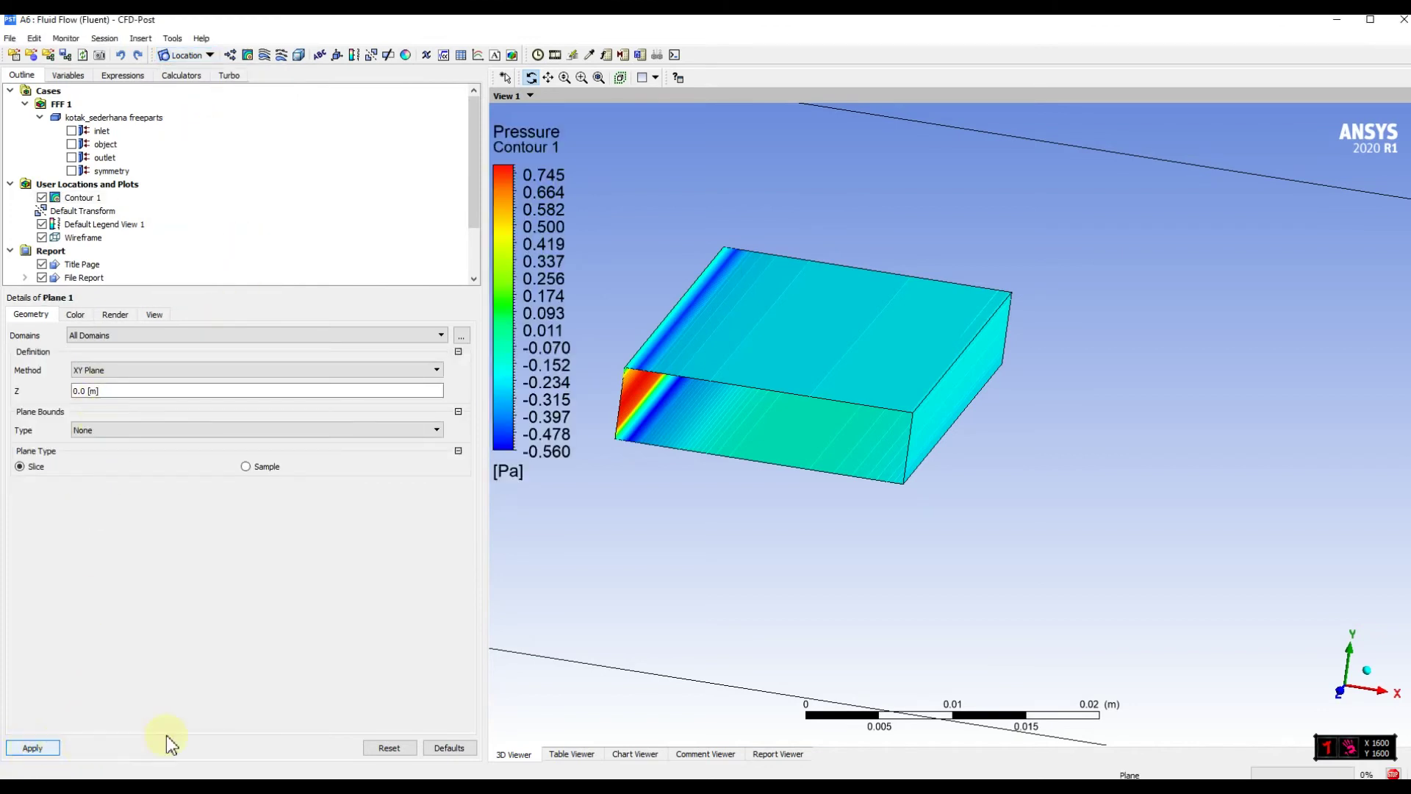
left_click_drag(611, 595, 755, 485)
scroll(761, 481, "down", 4)
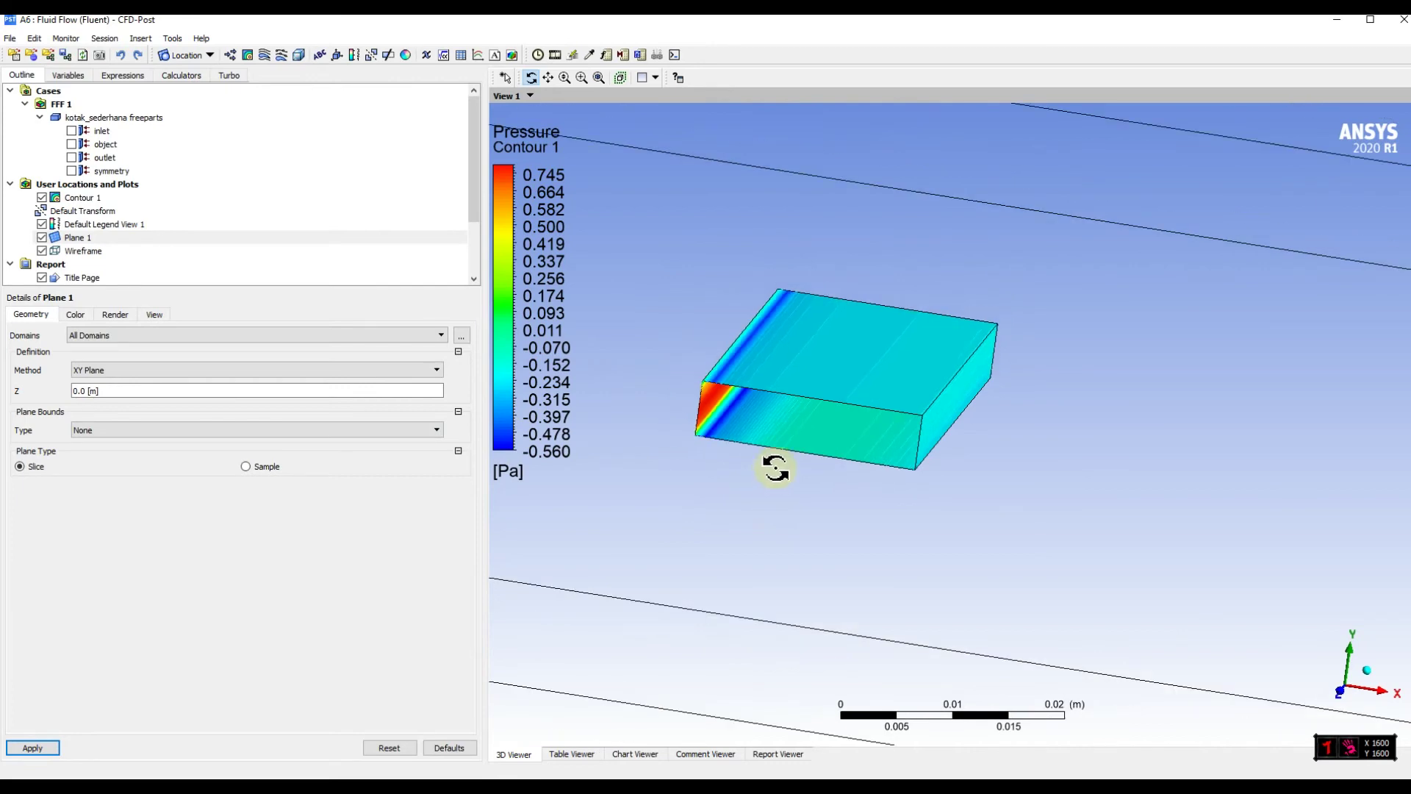
Step: Try the ZX Plane and YZ Plane methods on Plane 1, and set it back to XY Plane
left_click(170, 369)
left_click(129, 397)
left_click(53, 749)
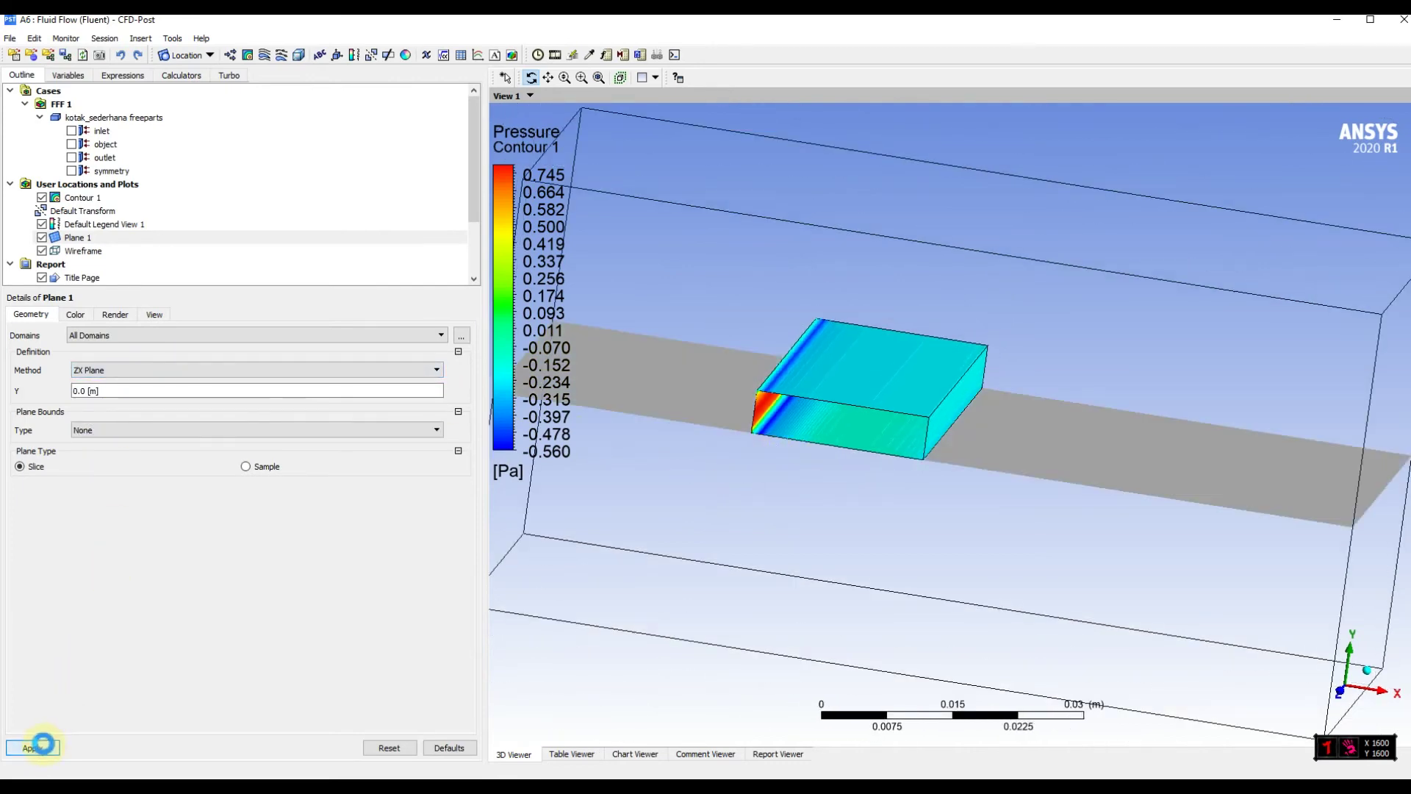
mouse_move(768, 524)
left_mouse_down()
mouse_move(763, 558)
mouse_move(767, 519)
left_mouse_up()
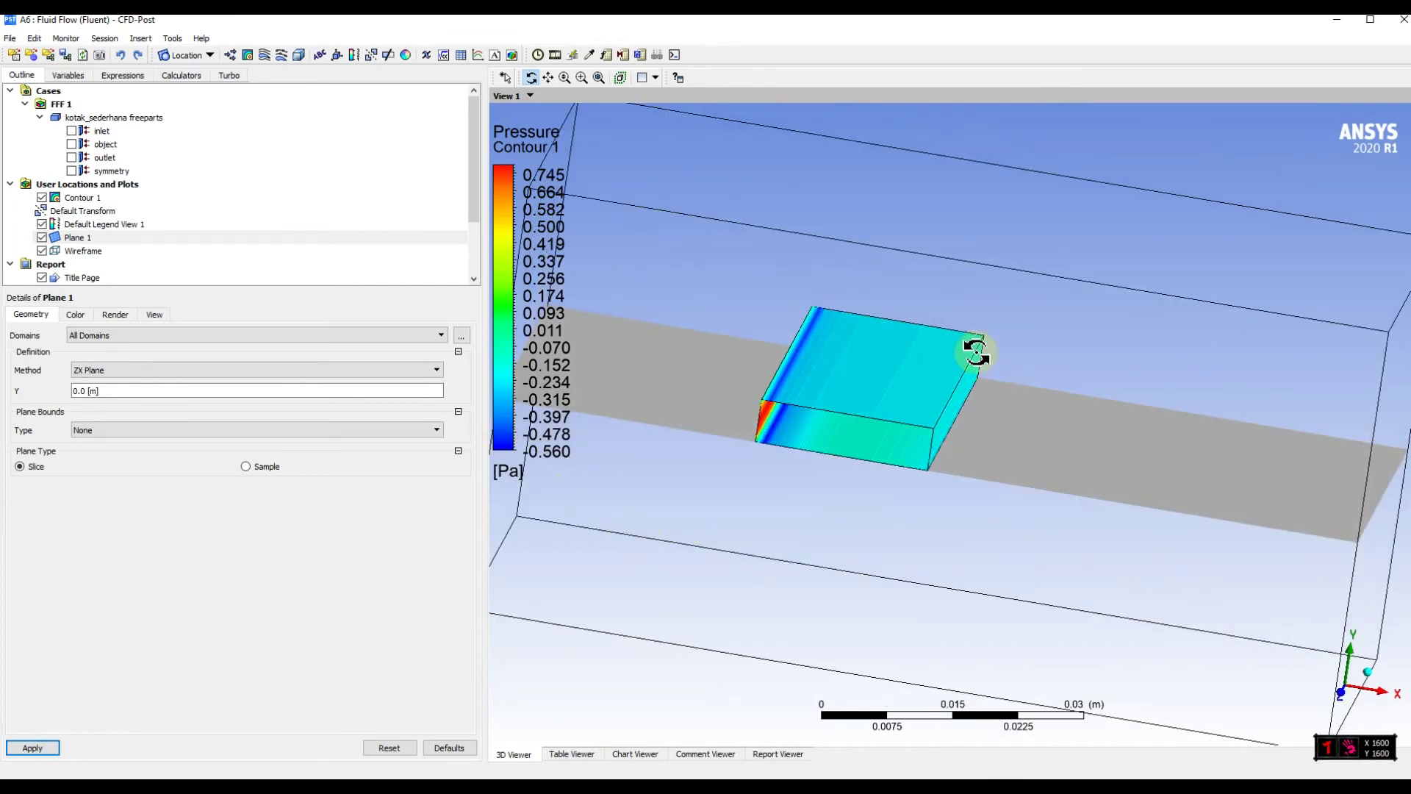
left_click(116, 371)
left_click(106, 383)
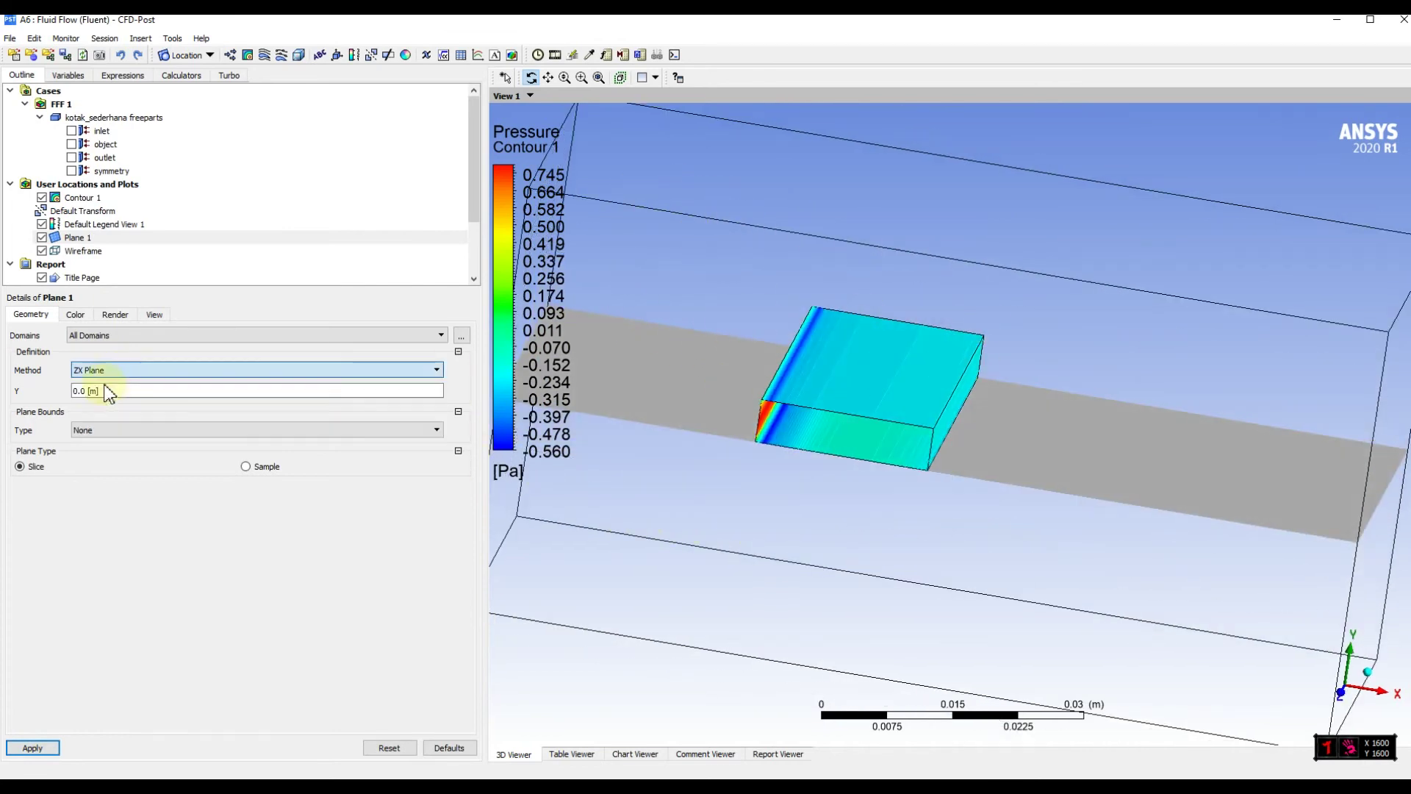
left_click(28, 751)
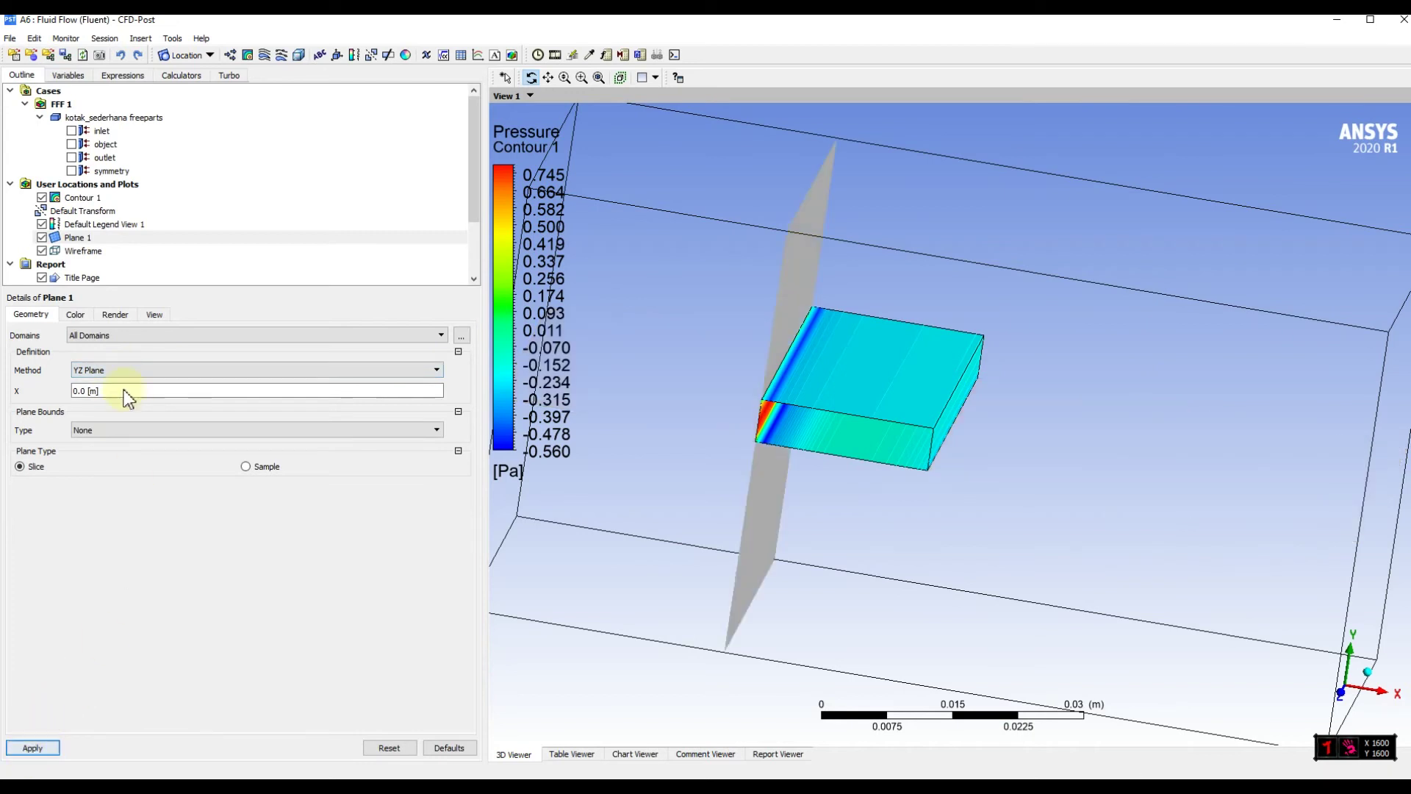
left_click(111, 372)
left_click(104, 405)
left_click(31, 748)
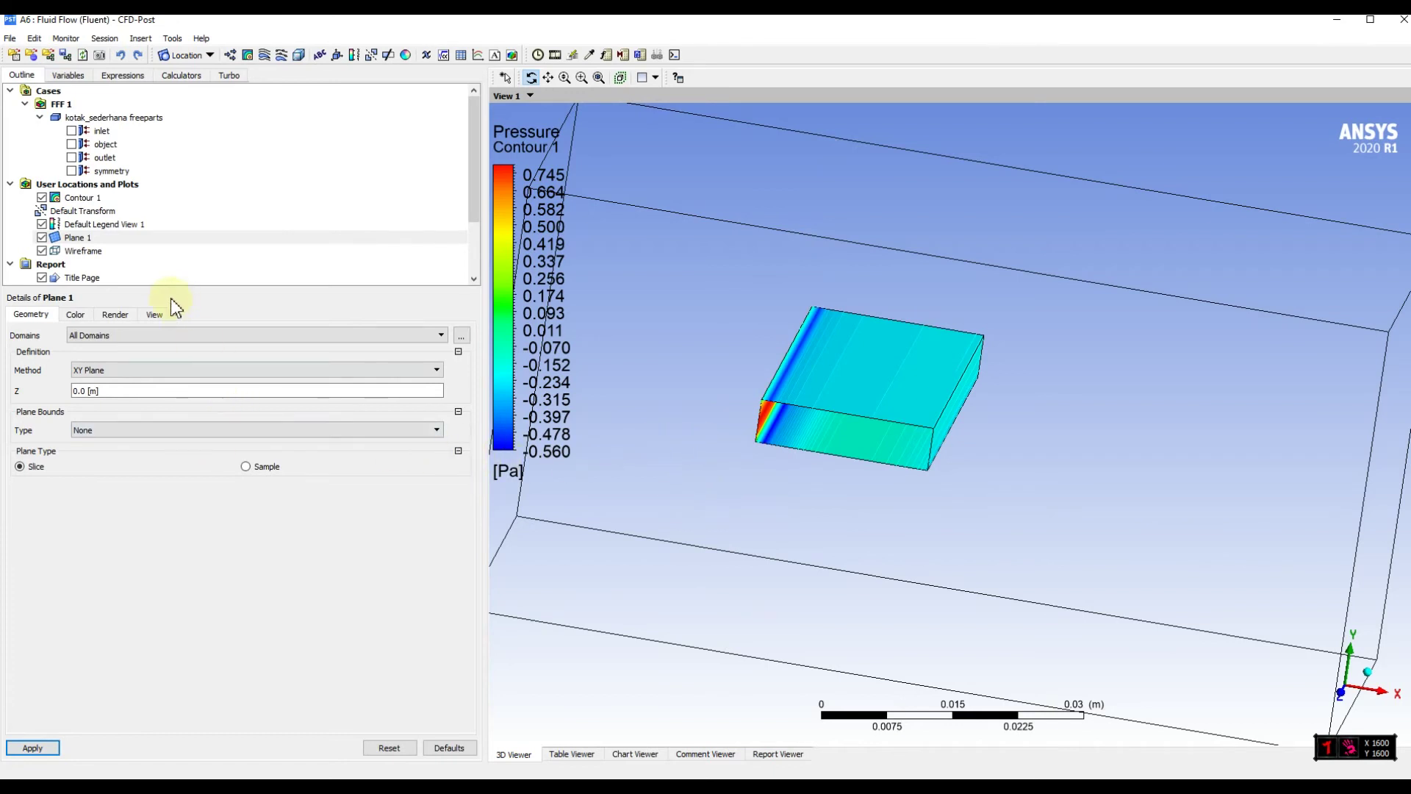
Step: Edit Contour 1 so its pressure contour is plotted on the symmetry location, and apply the change
left_click(75, 199)
right_click(71, 204)
left_click(103, 225)
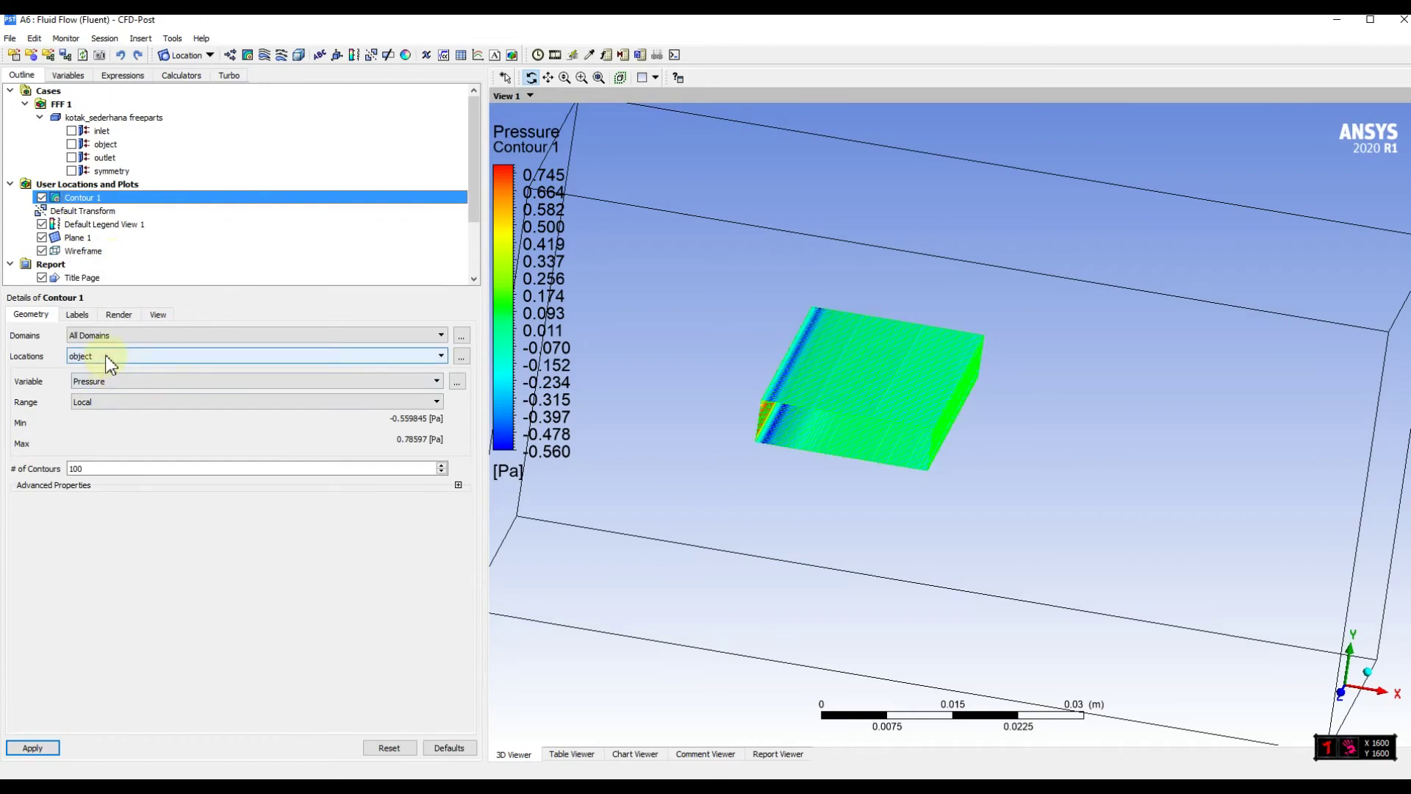
left_click(105, 357)
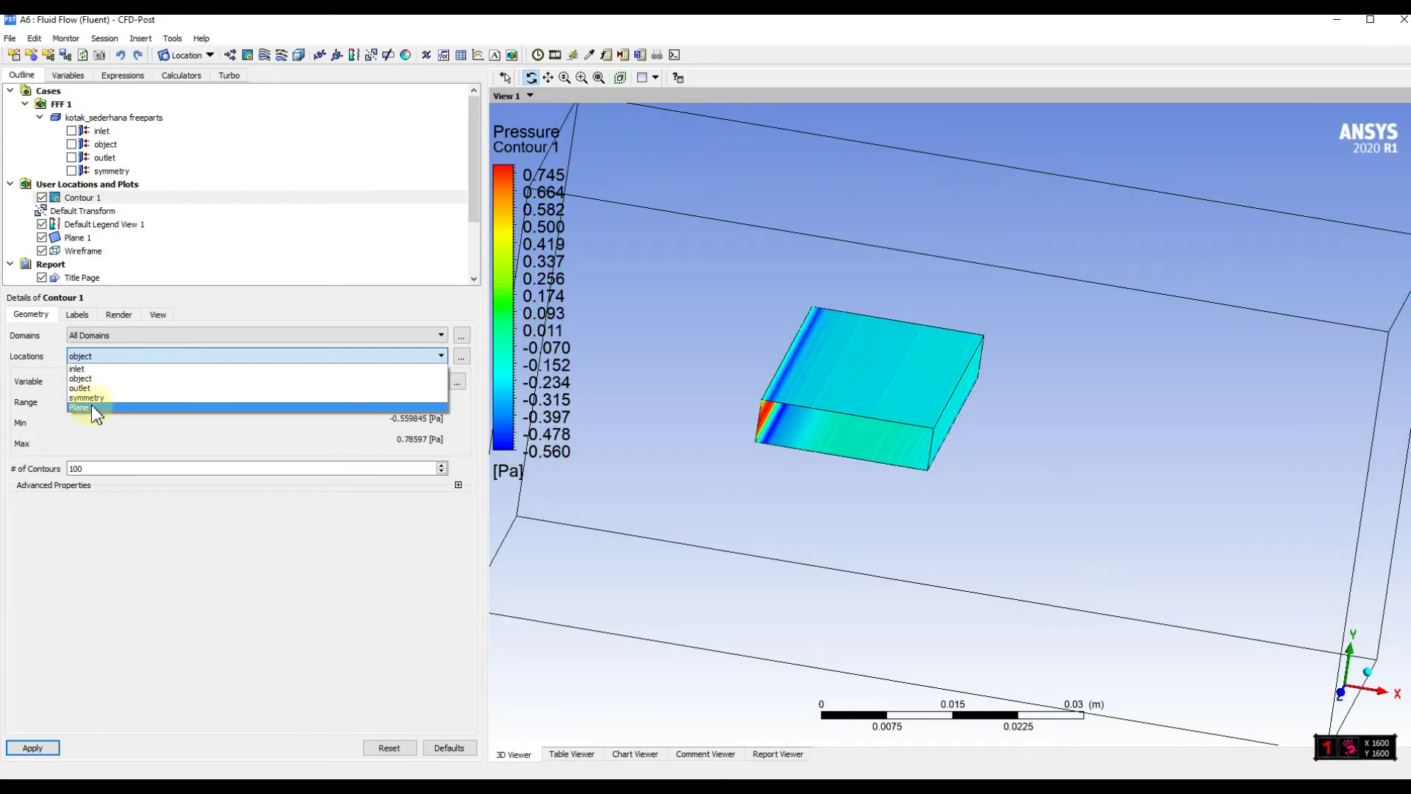
left_click(95, 397)
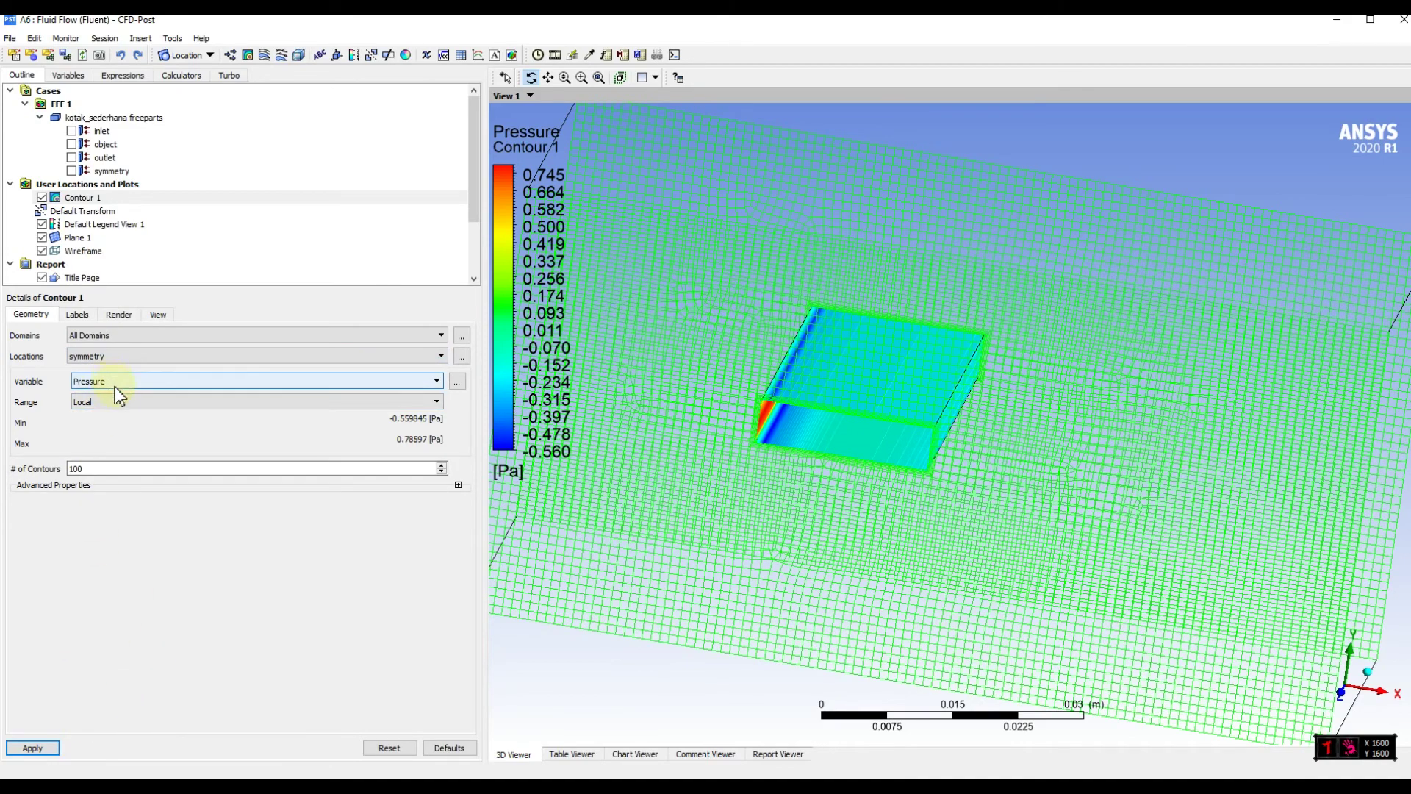
left_click(37, 747)
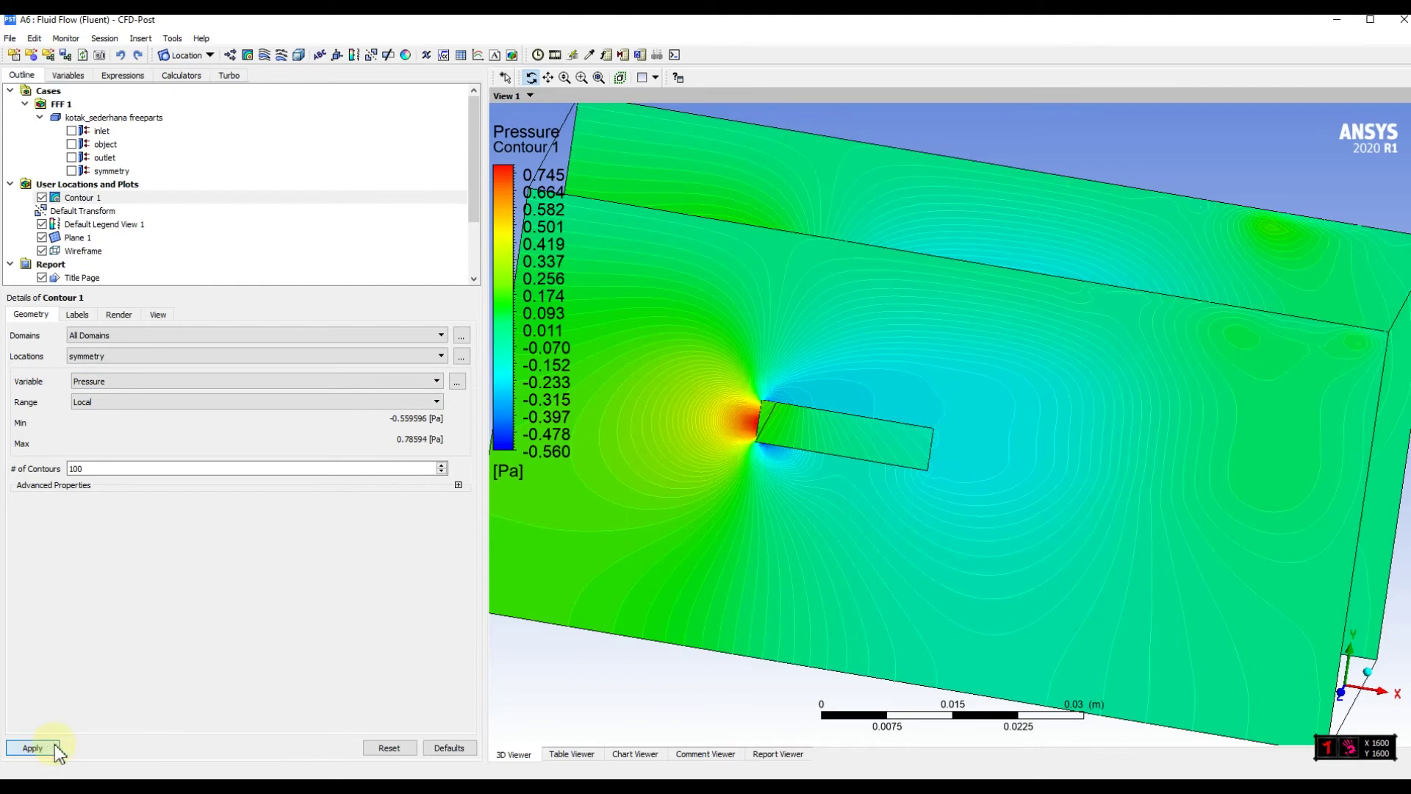
Step: Switch Contour 1's variable to Velocity and examine the flow field around the object from several angles
left_click_drag(785, 507, 870, 497)
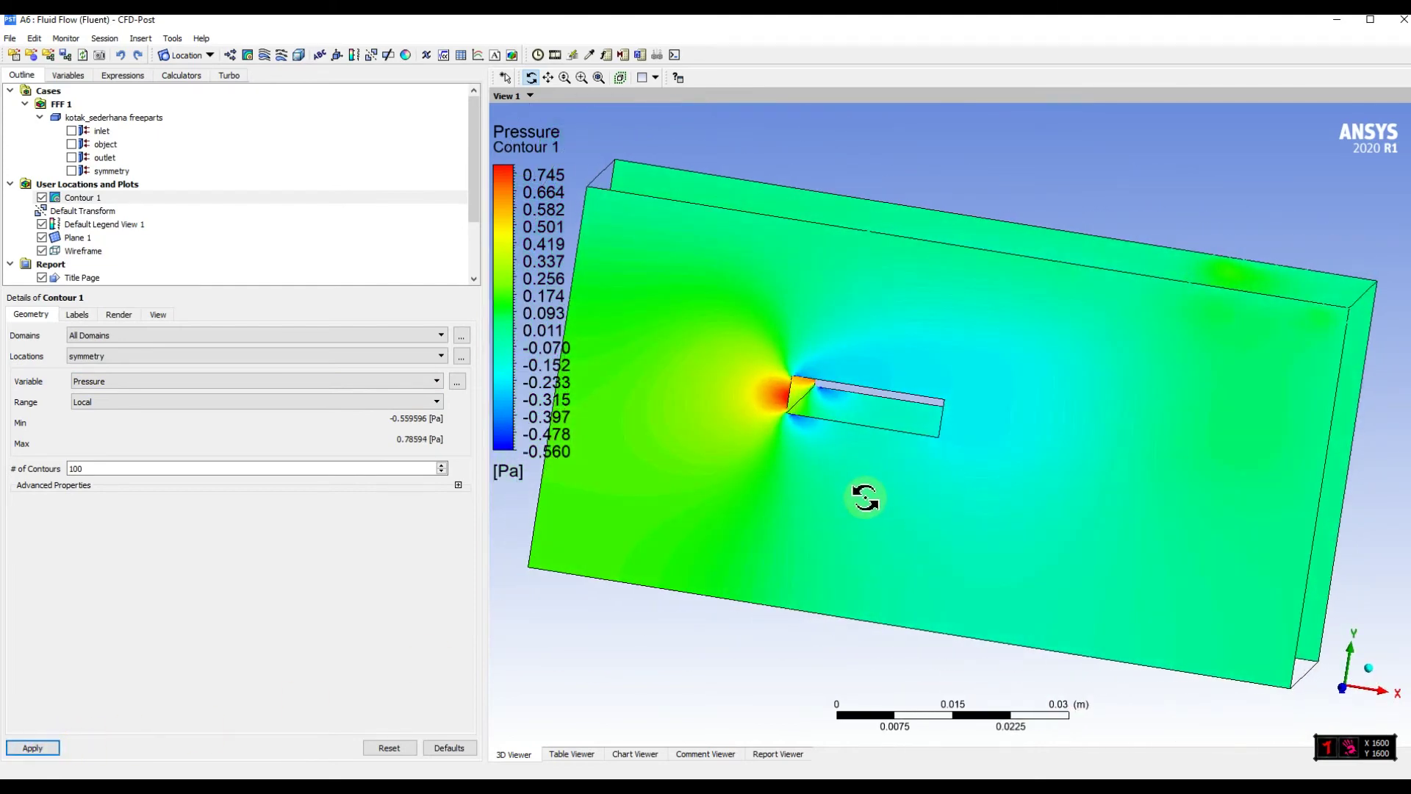
scroll(870, 497, "up", 3)
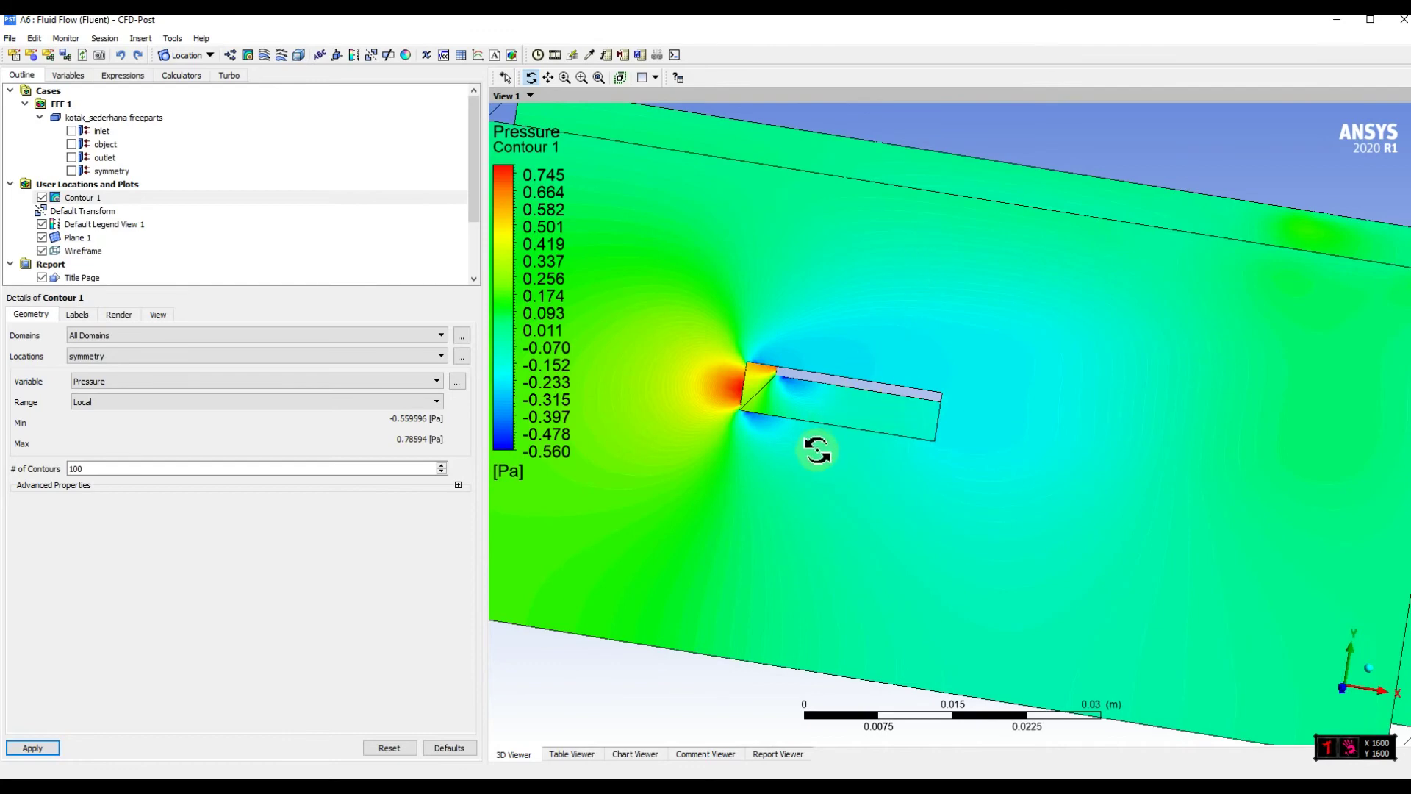
left_click_drag(845, 441, 728, 439)
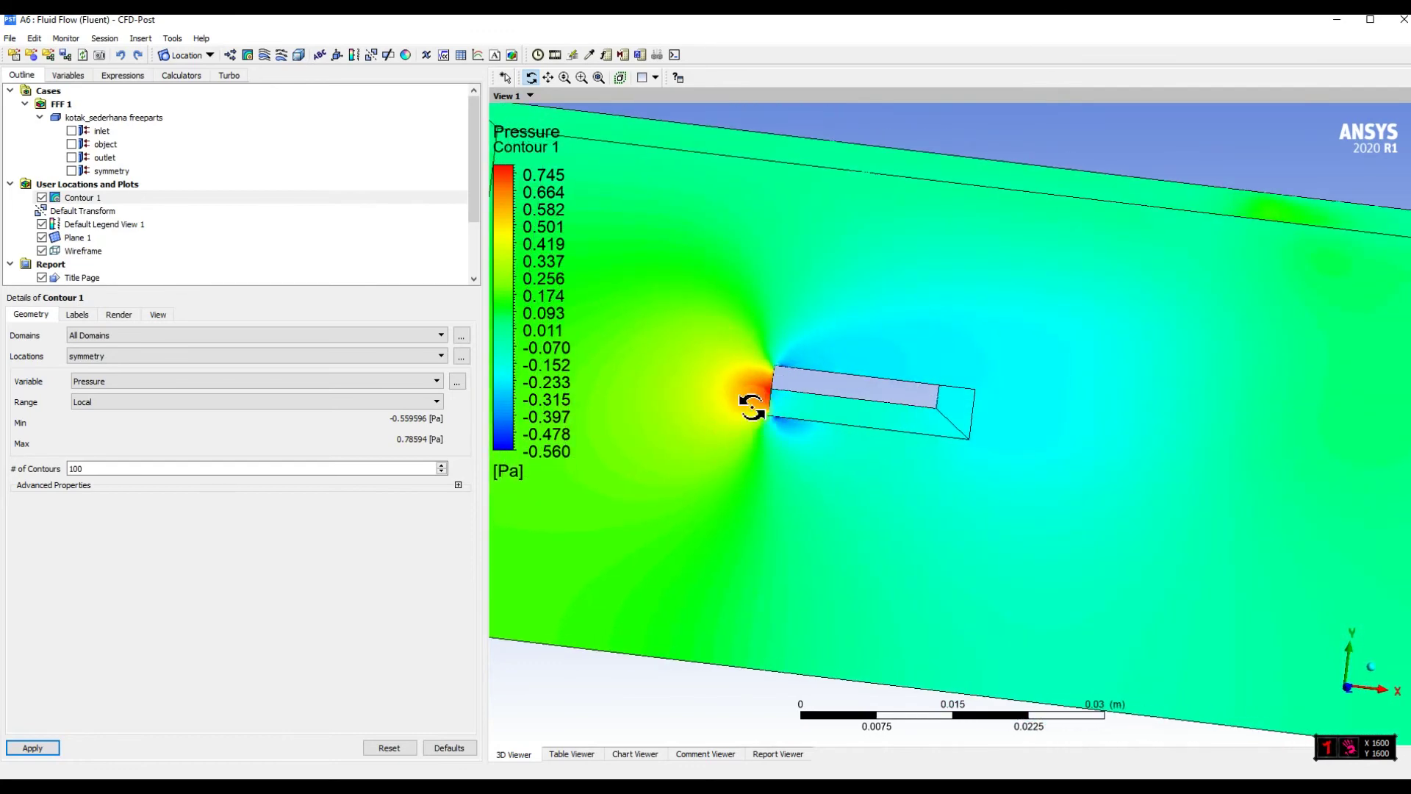
left_click_drag(809, 431, 868, 484)
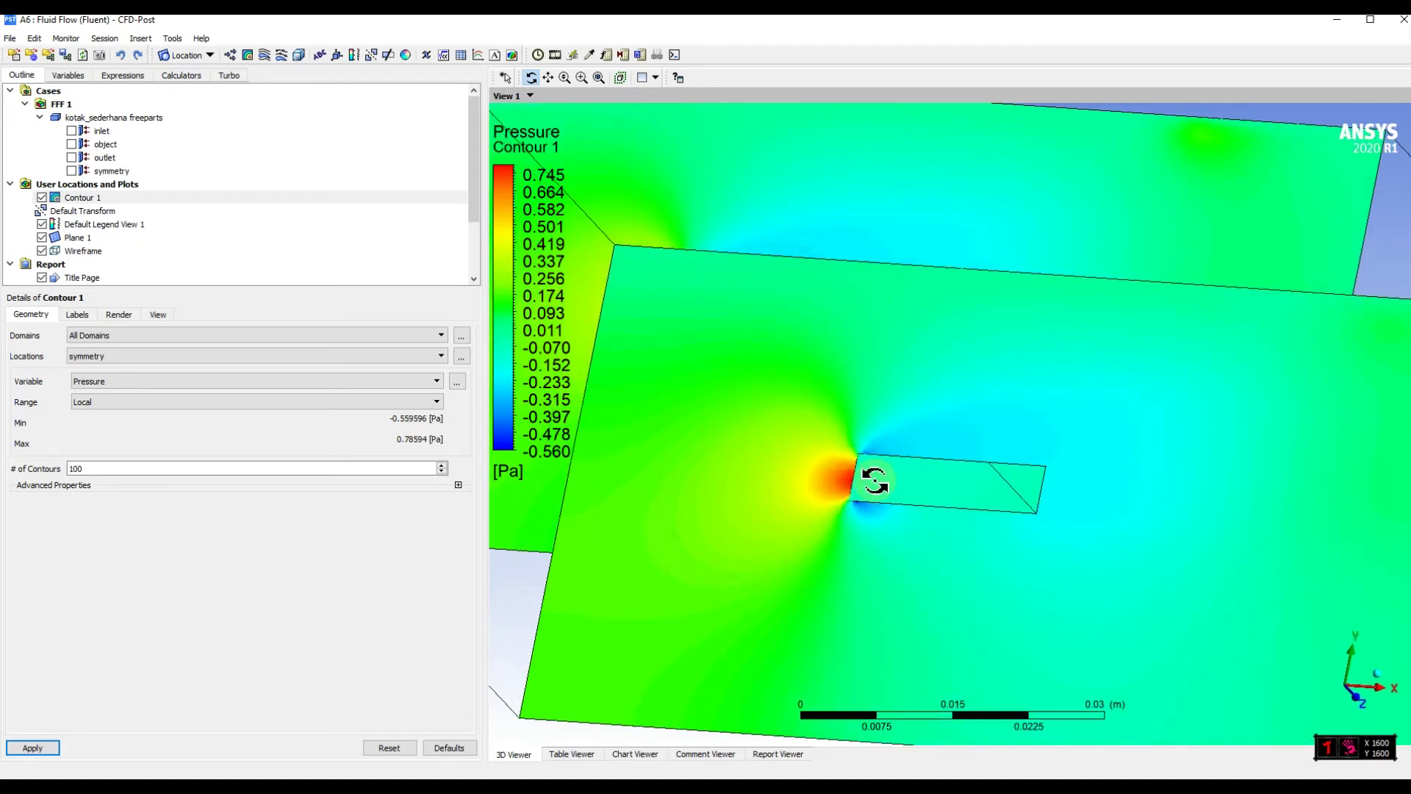
left_click(106, 383)
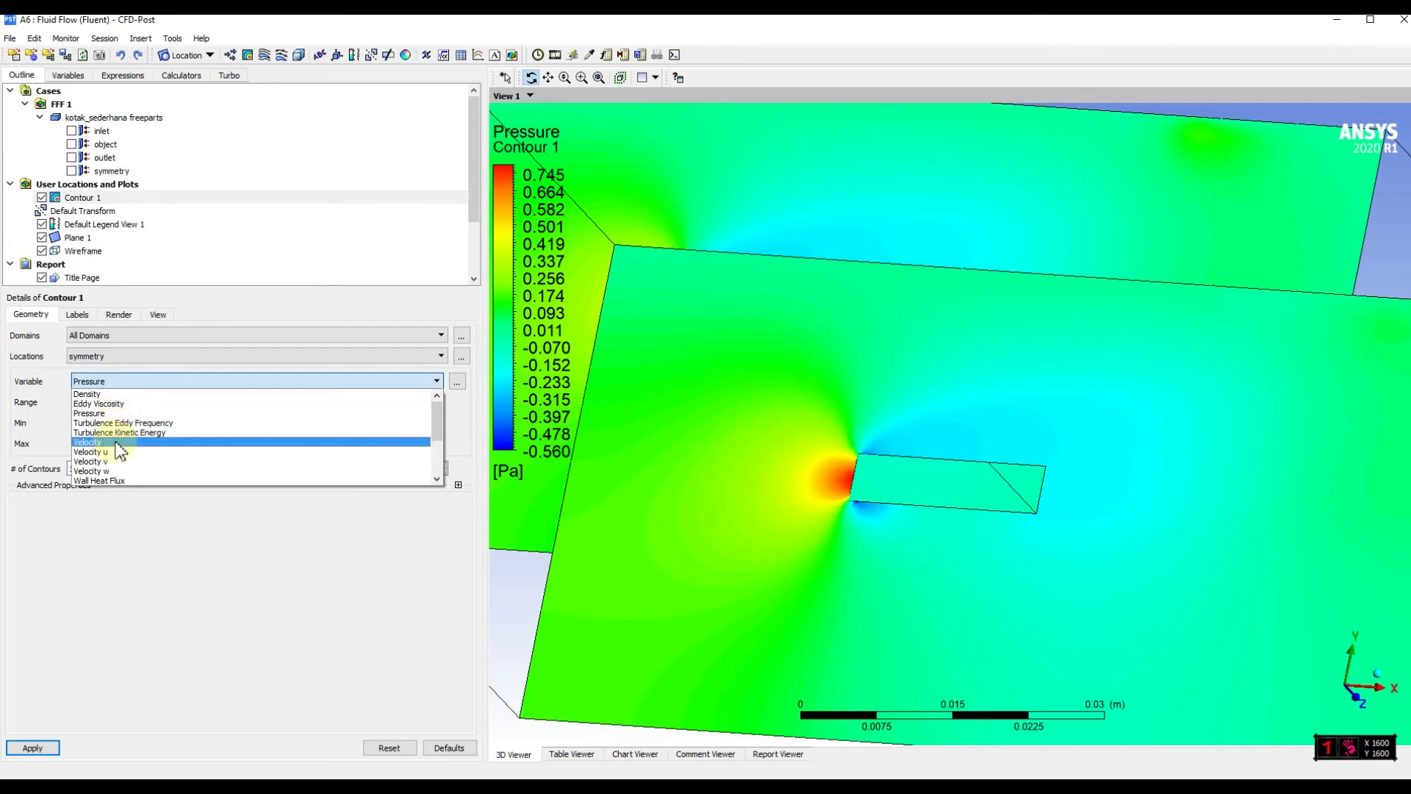
left_click(116, 443)
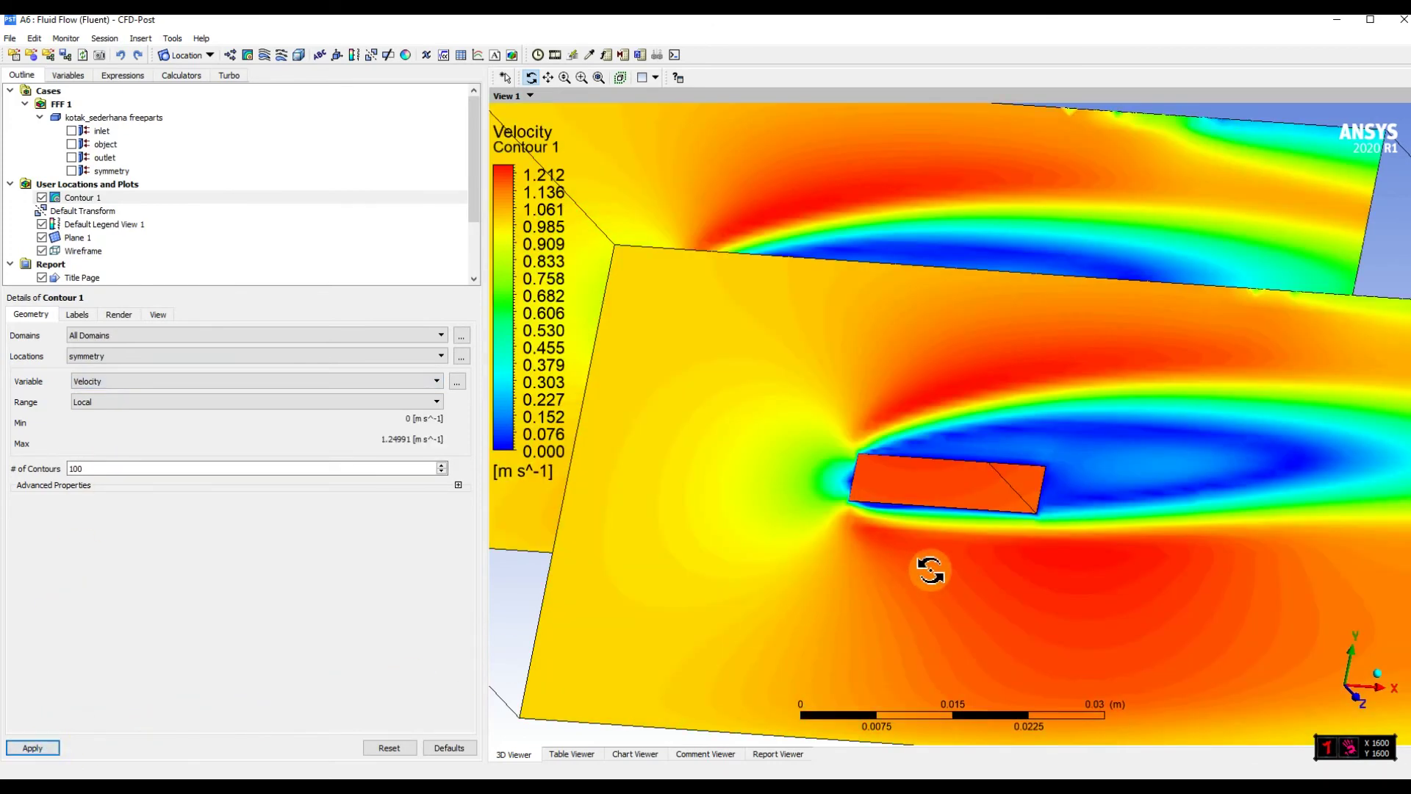
left_click_drag(929, 571, 867, 541)
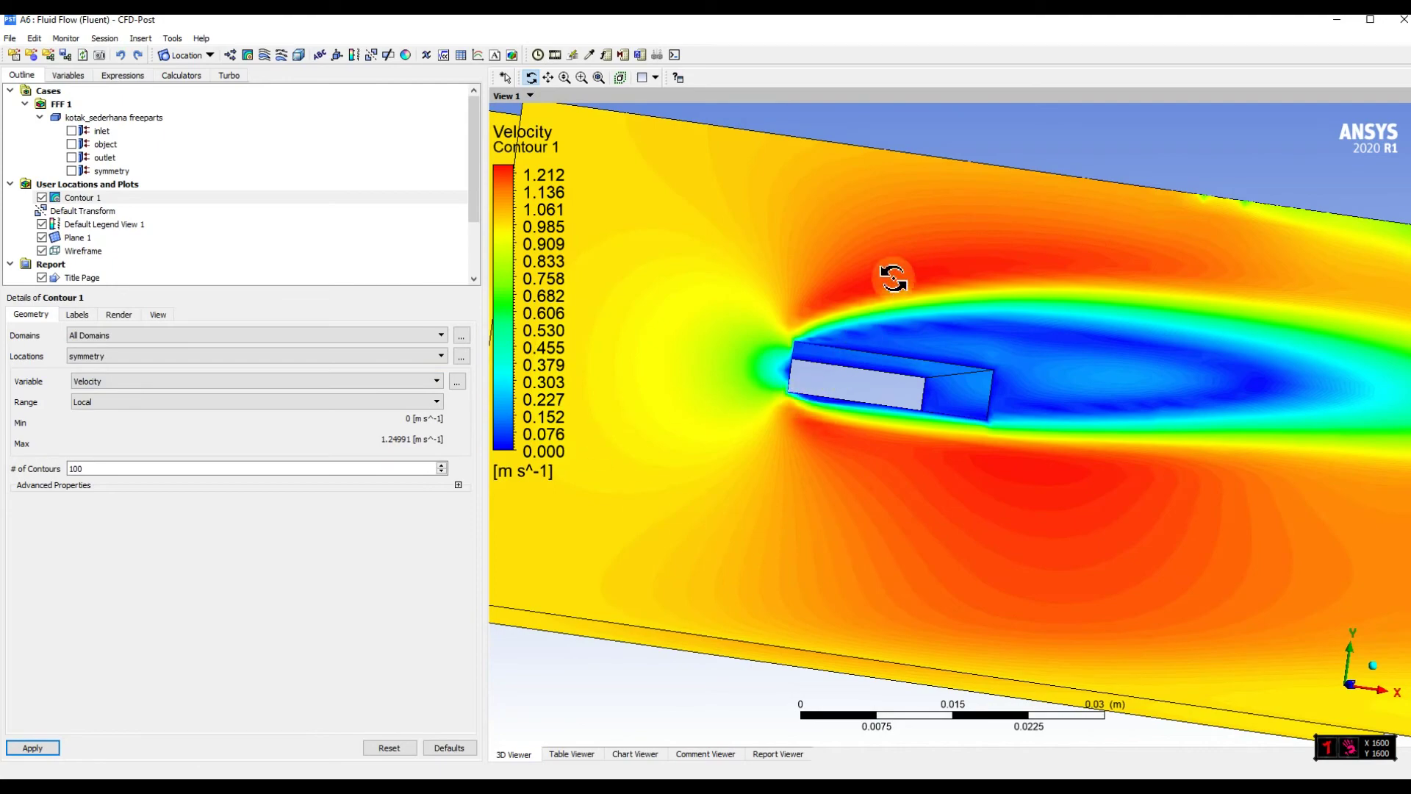
left_click_drag(1078, 388, 930, 396)
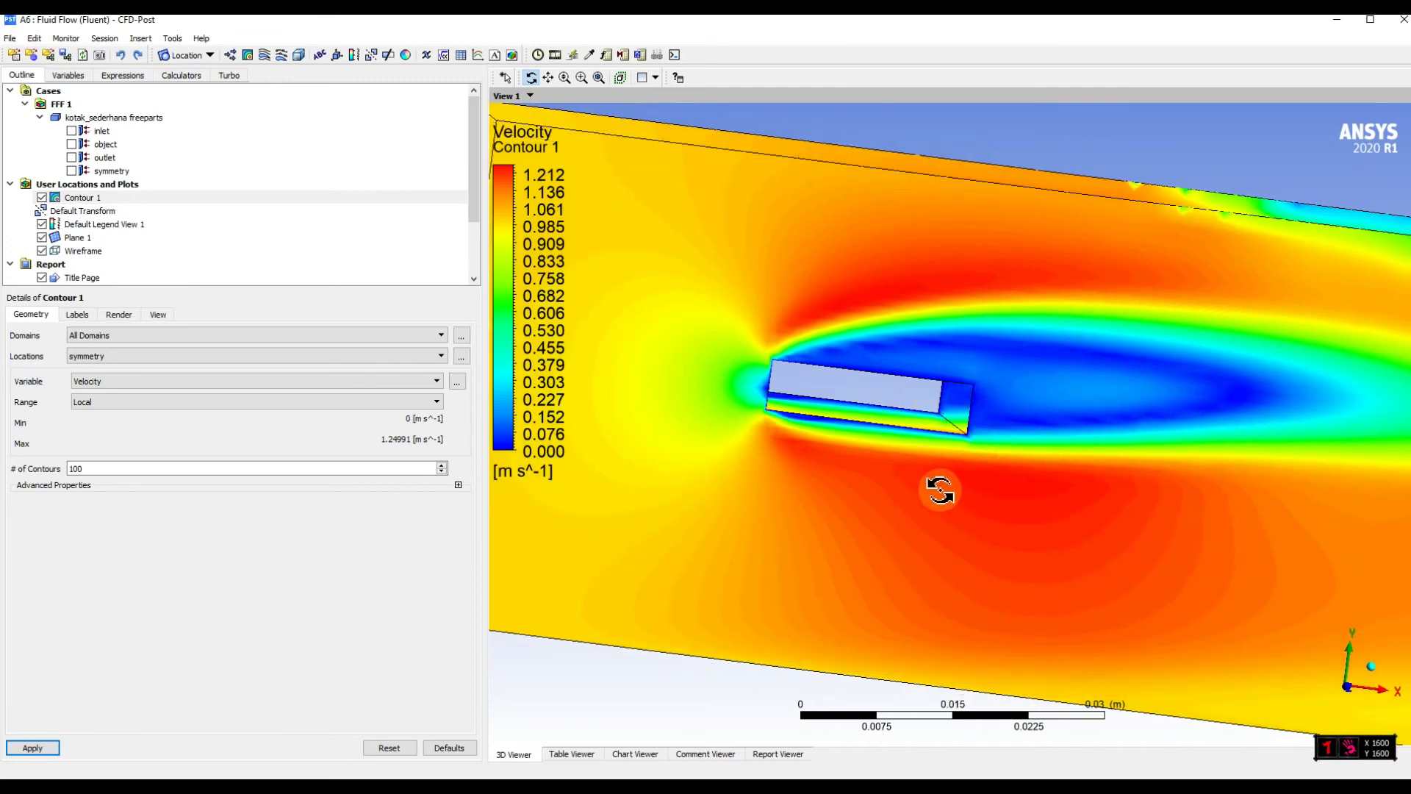
scroll(916, 481, "up", 2)
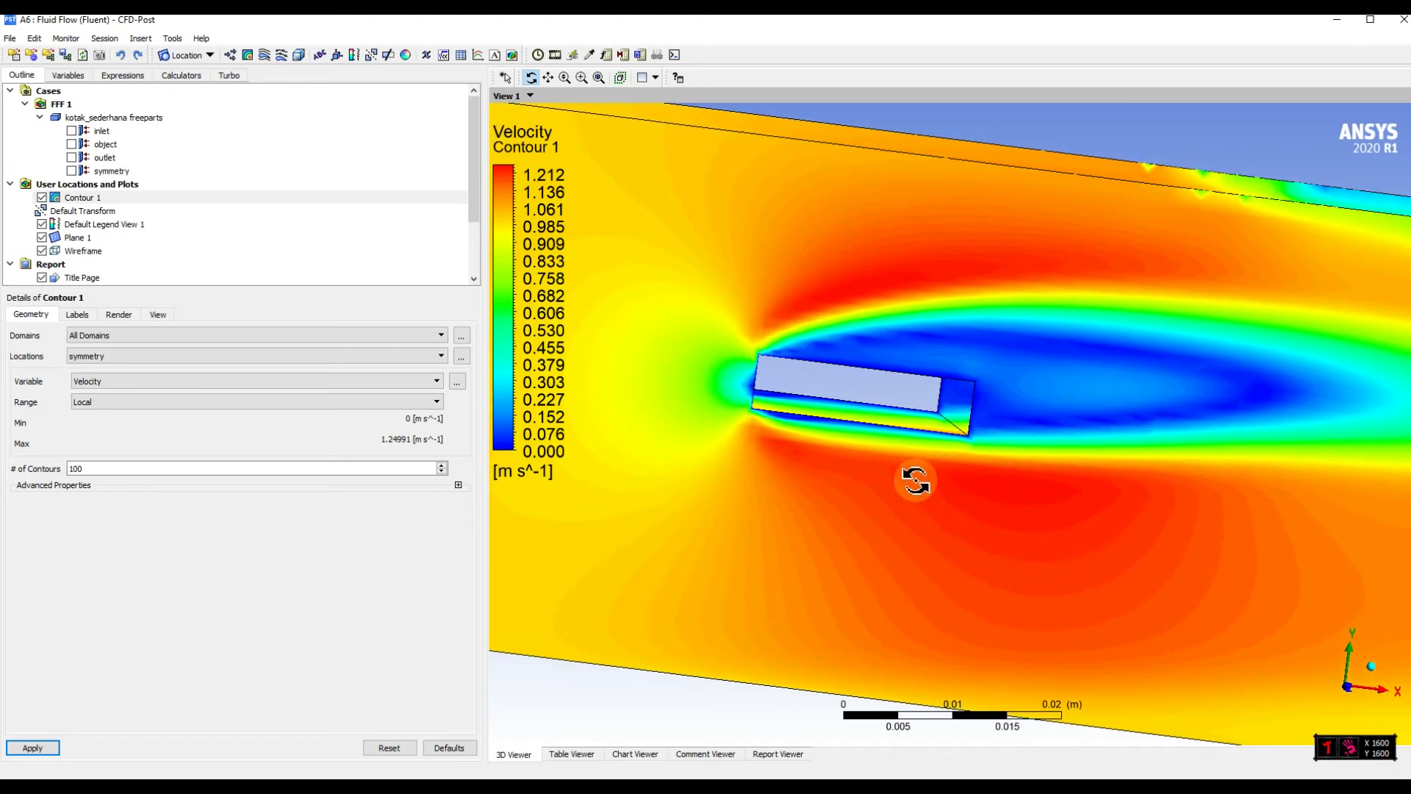
scroll(916, 482, "down", 5)
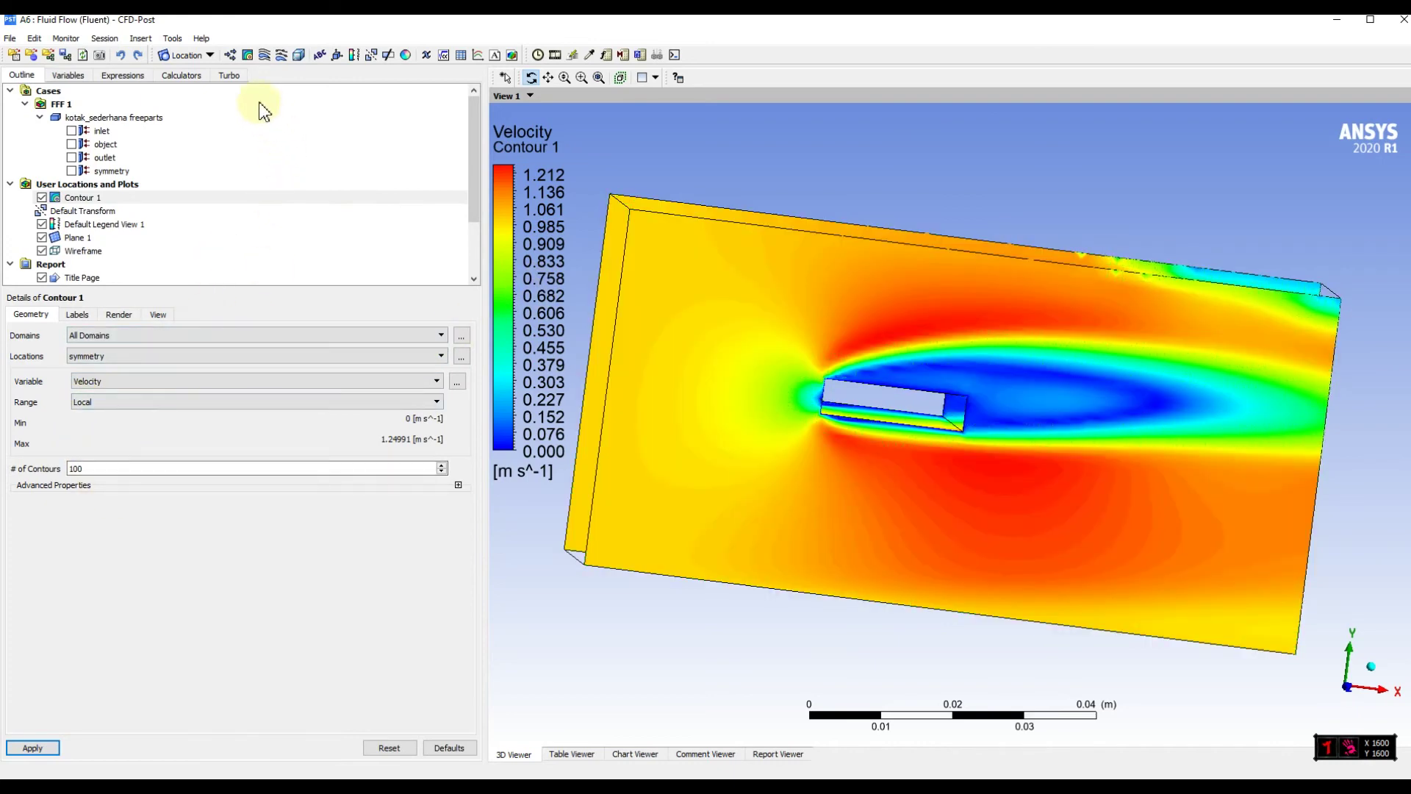
Step: Insert a streamline plot with the default name and hide Contour 1
left_click(266, 56)
left_click(318, 120)
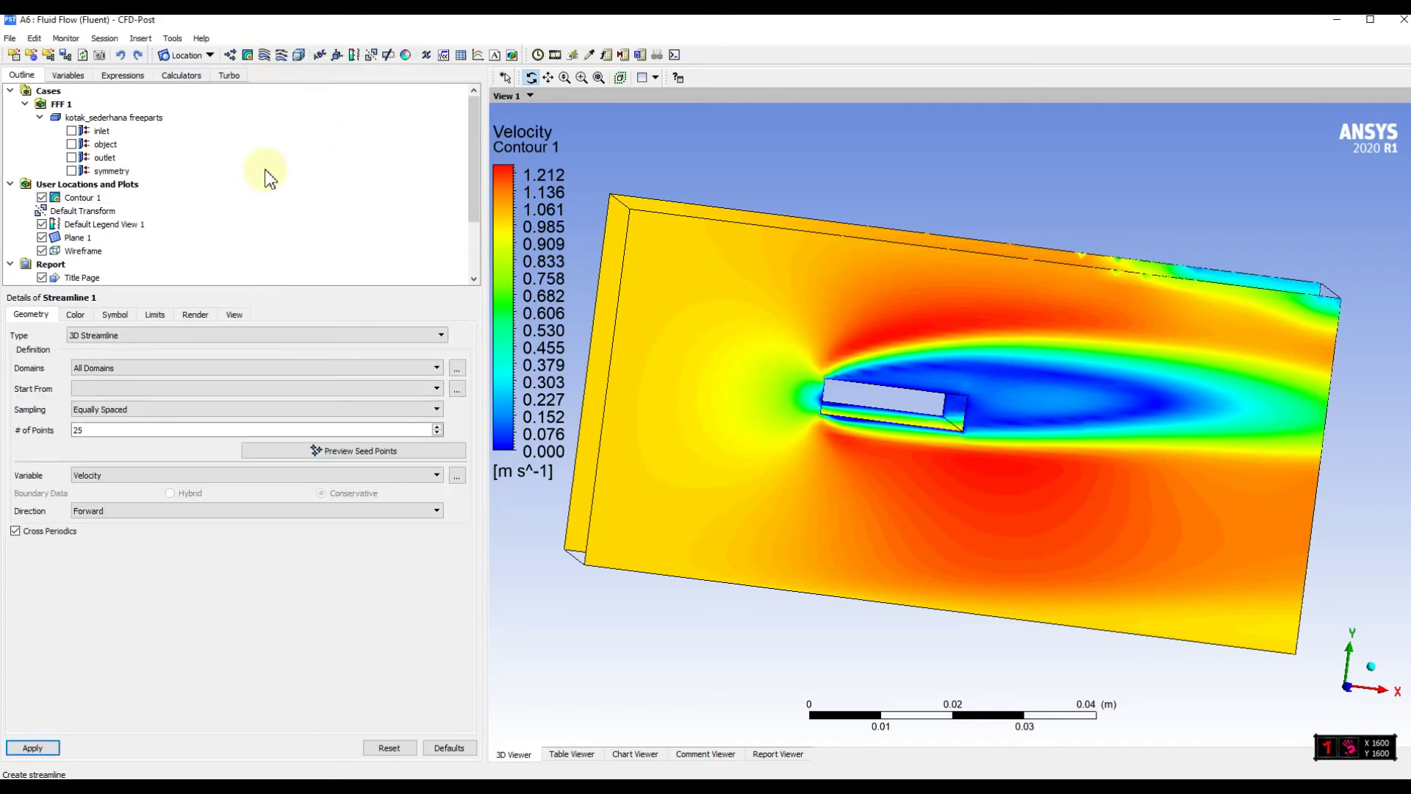
left_click(42, 198)
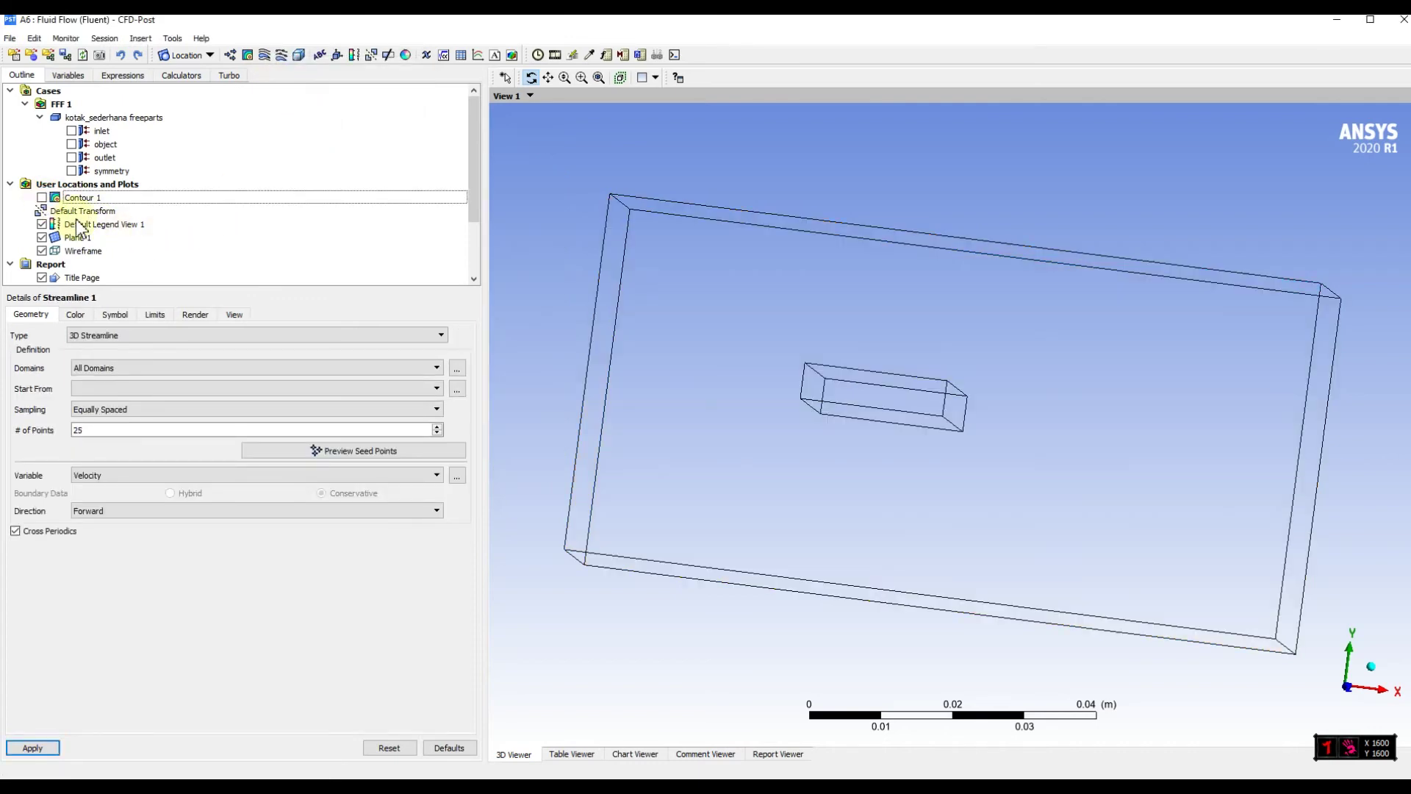
left_click(82, 251)
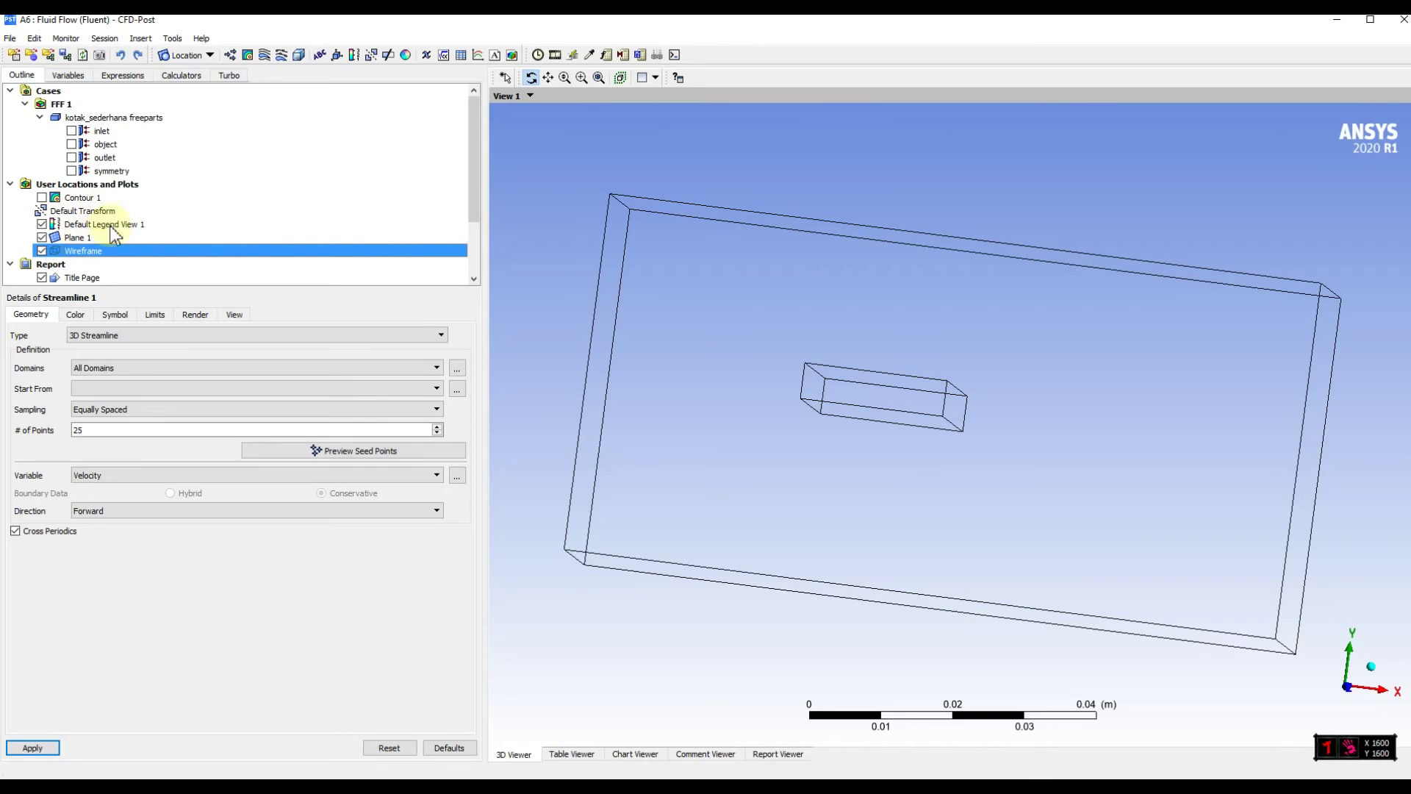
Step: Generate the 3D velocity streamlines from the inlet across all domains, and increase the equally spaced points to 255
left_click(96, 369)
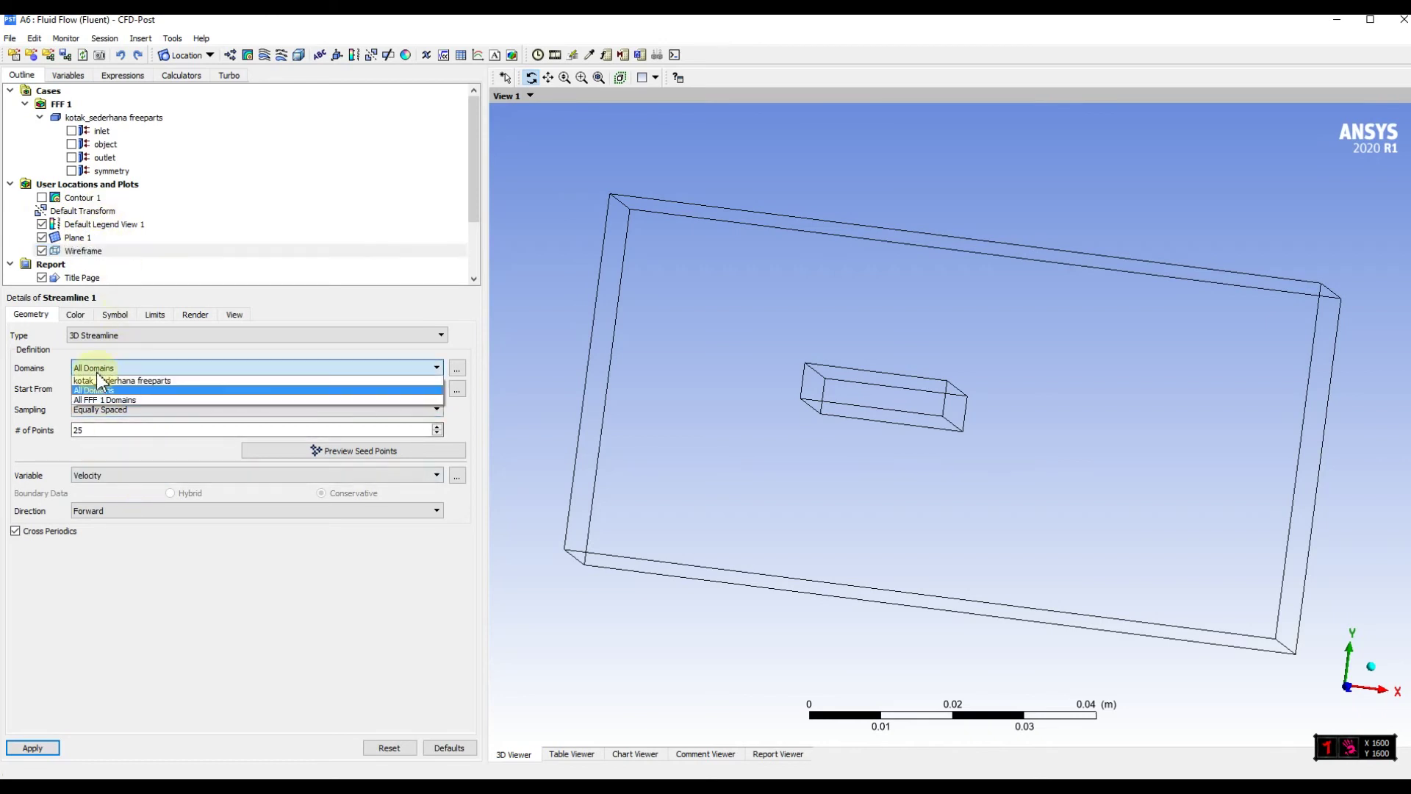
left_click(98, 391)
left_click(94, 390)
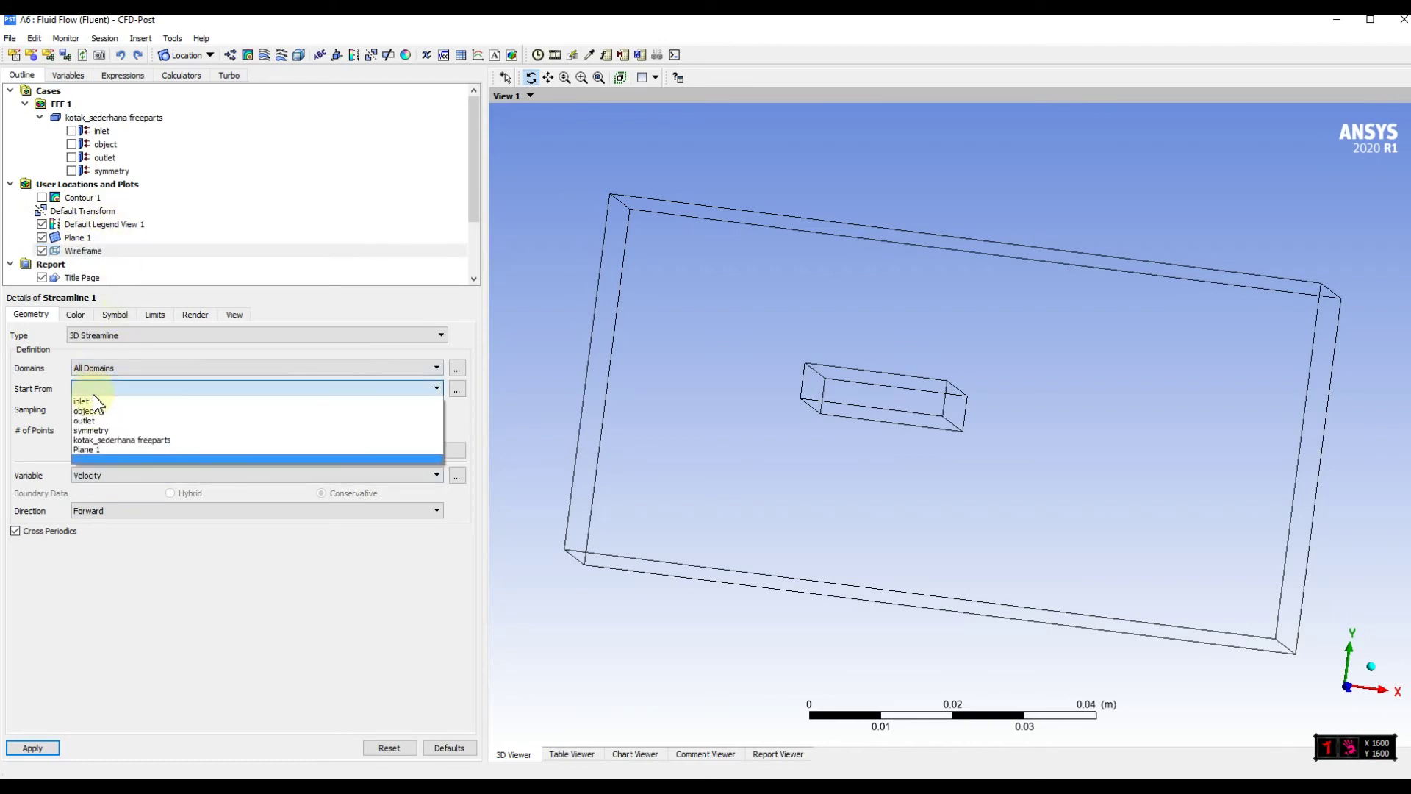
left_click(94, 402)
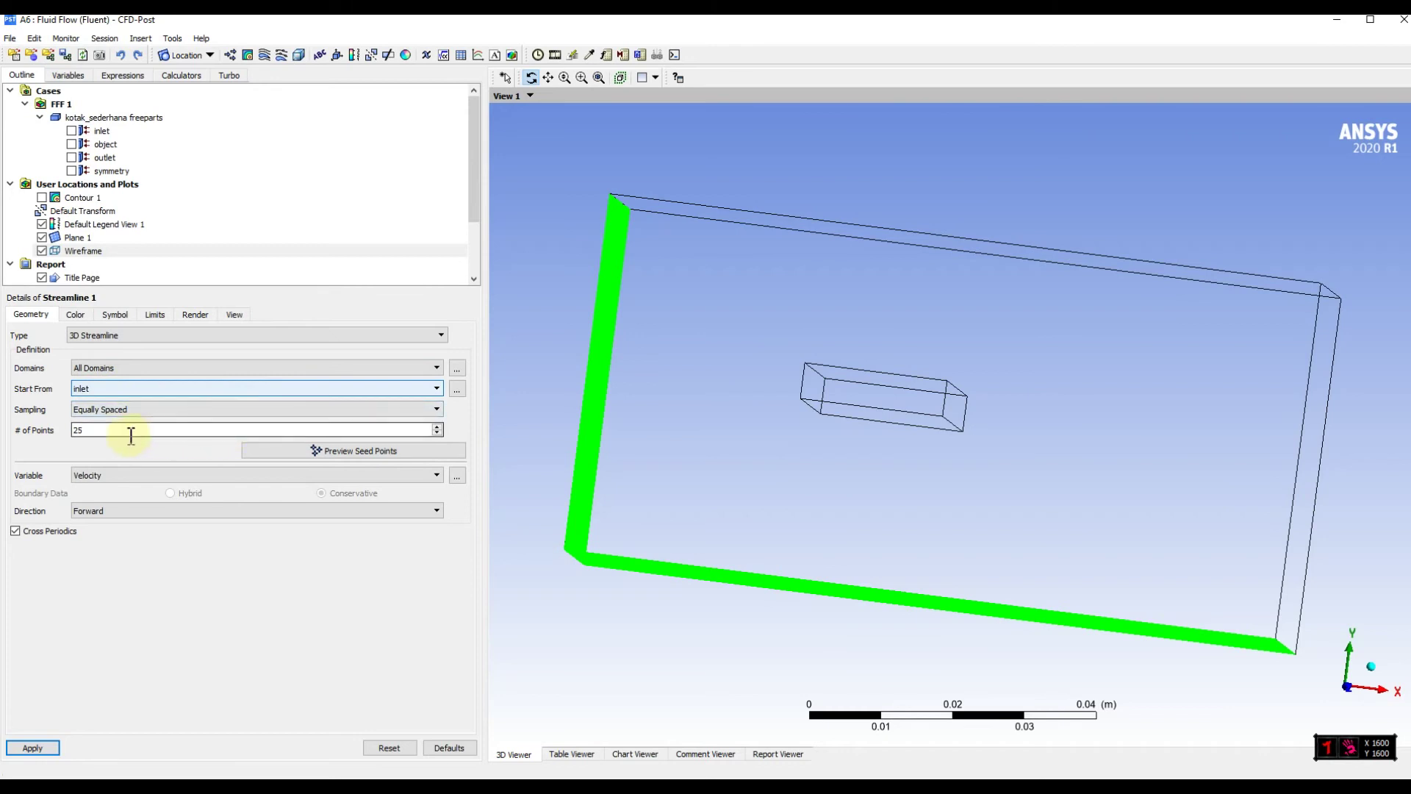
left_click(59, 755)
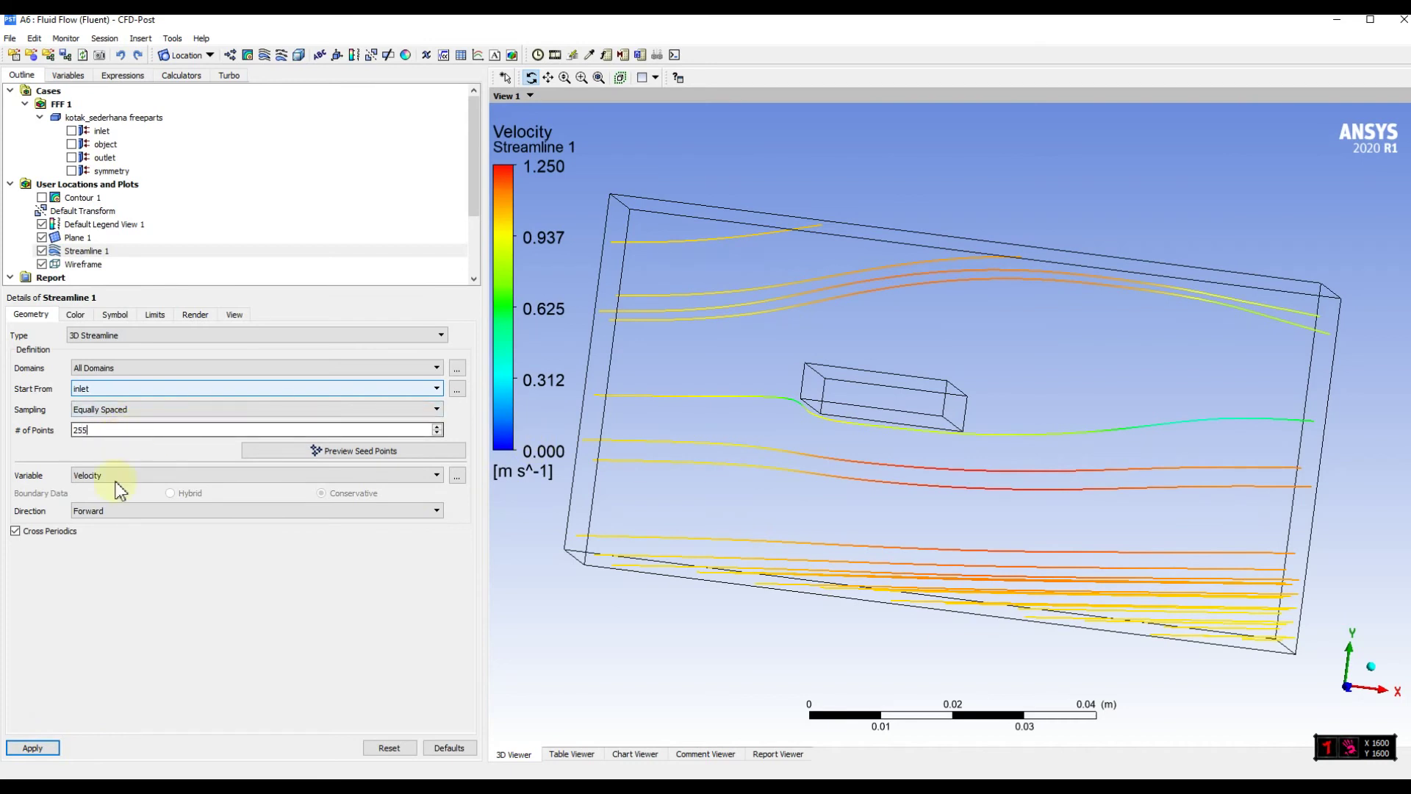
left_click(32, 748)
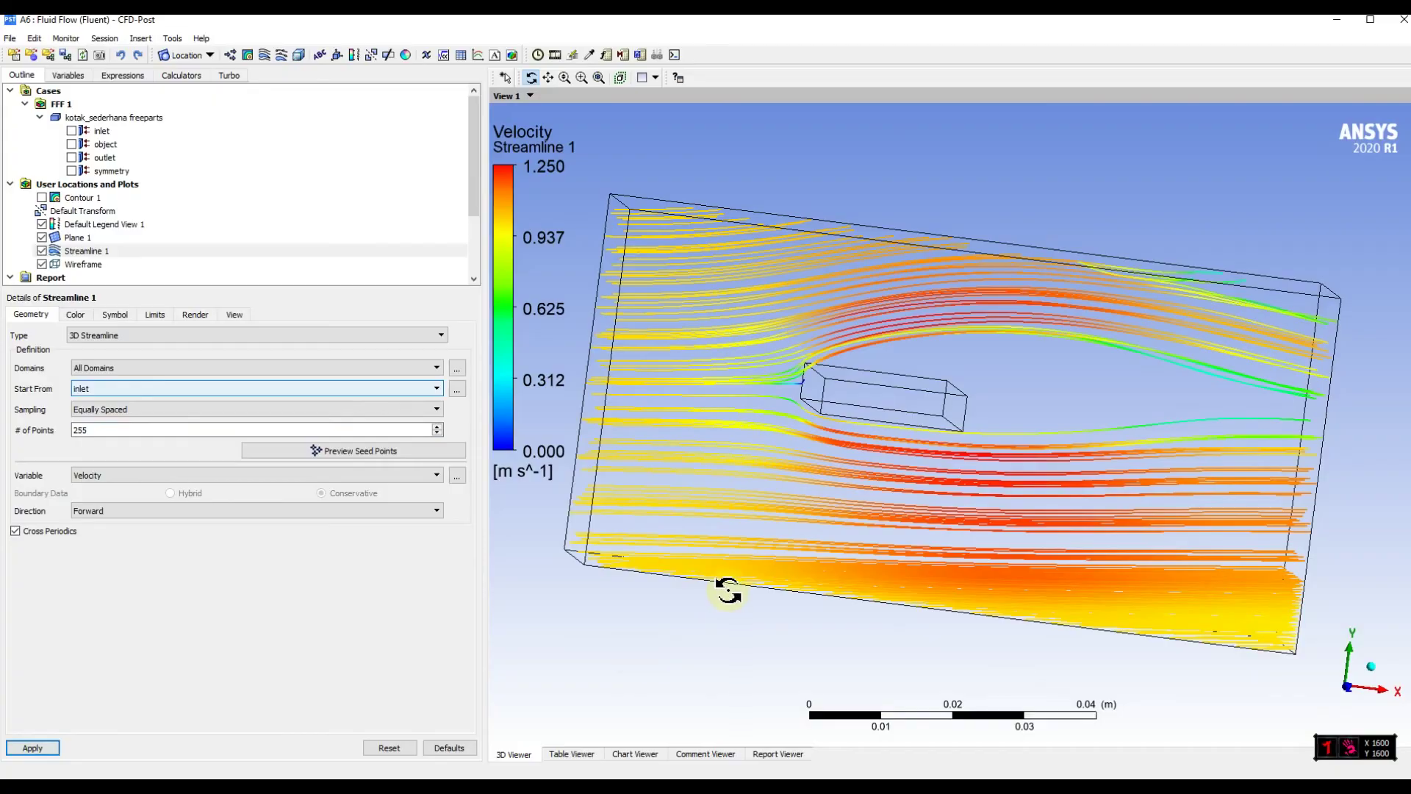
left_click_drag(733, 597, 725, 545)
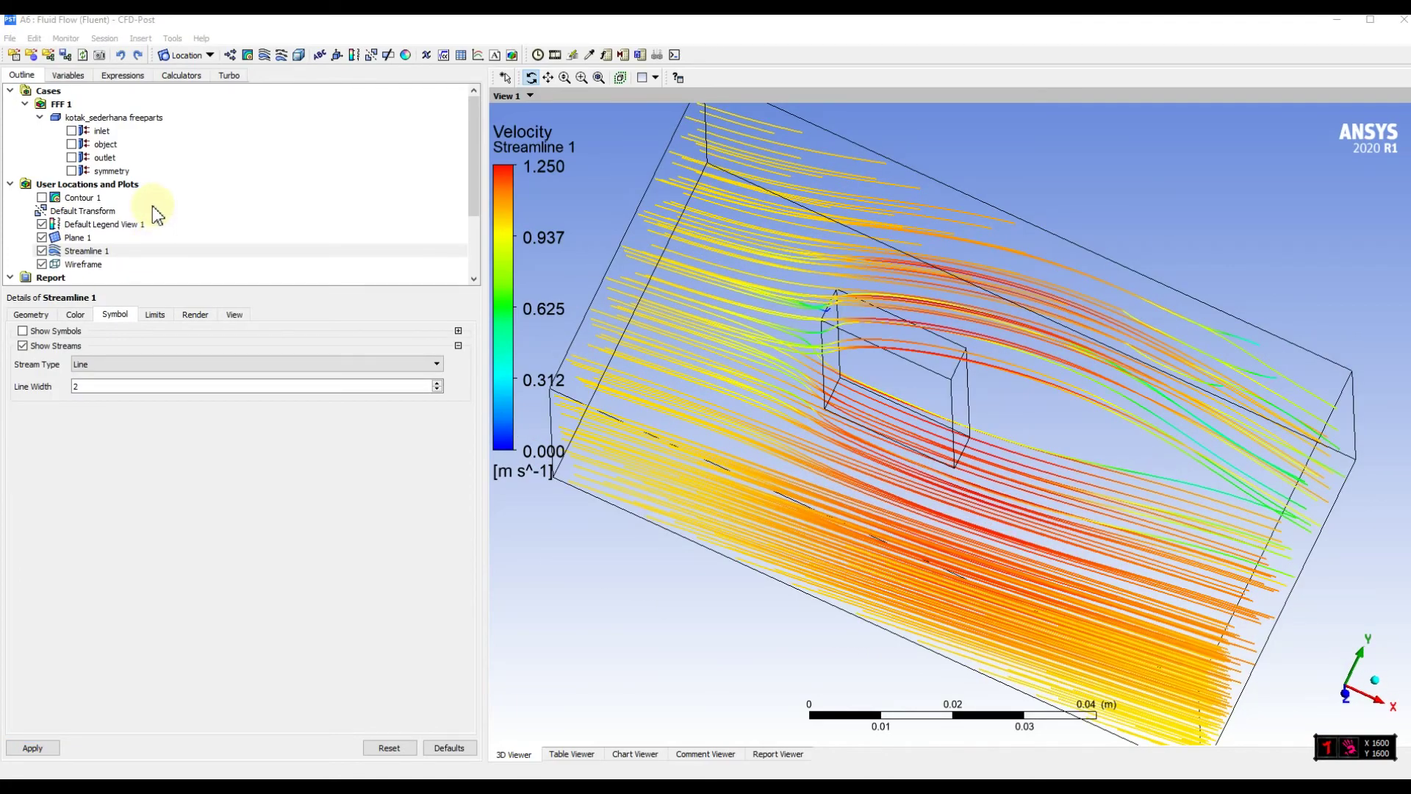
Step: Play a Quick Animation of Streamline 1 and stop it
left_click(554, 56)
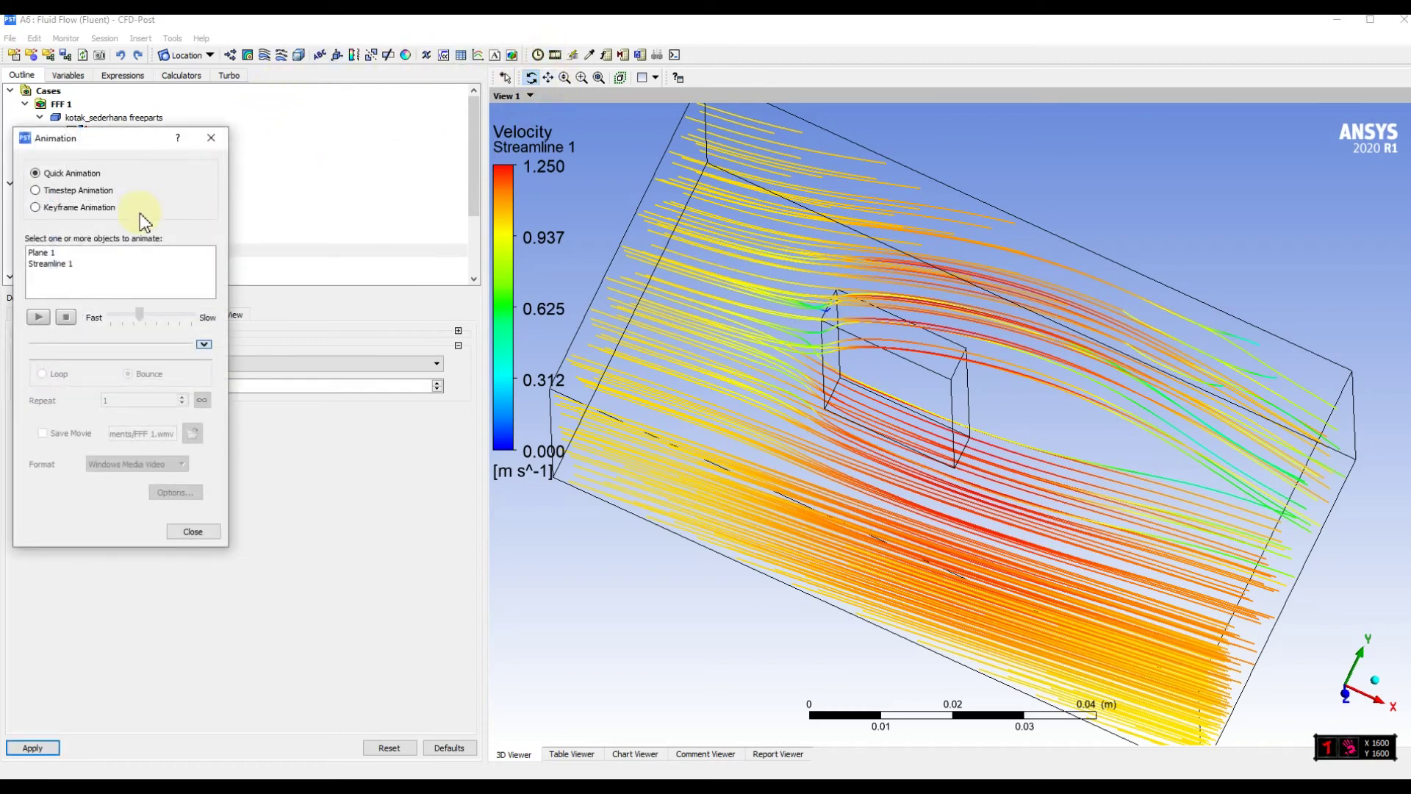
left_click(60, 265)
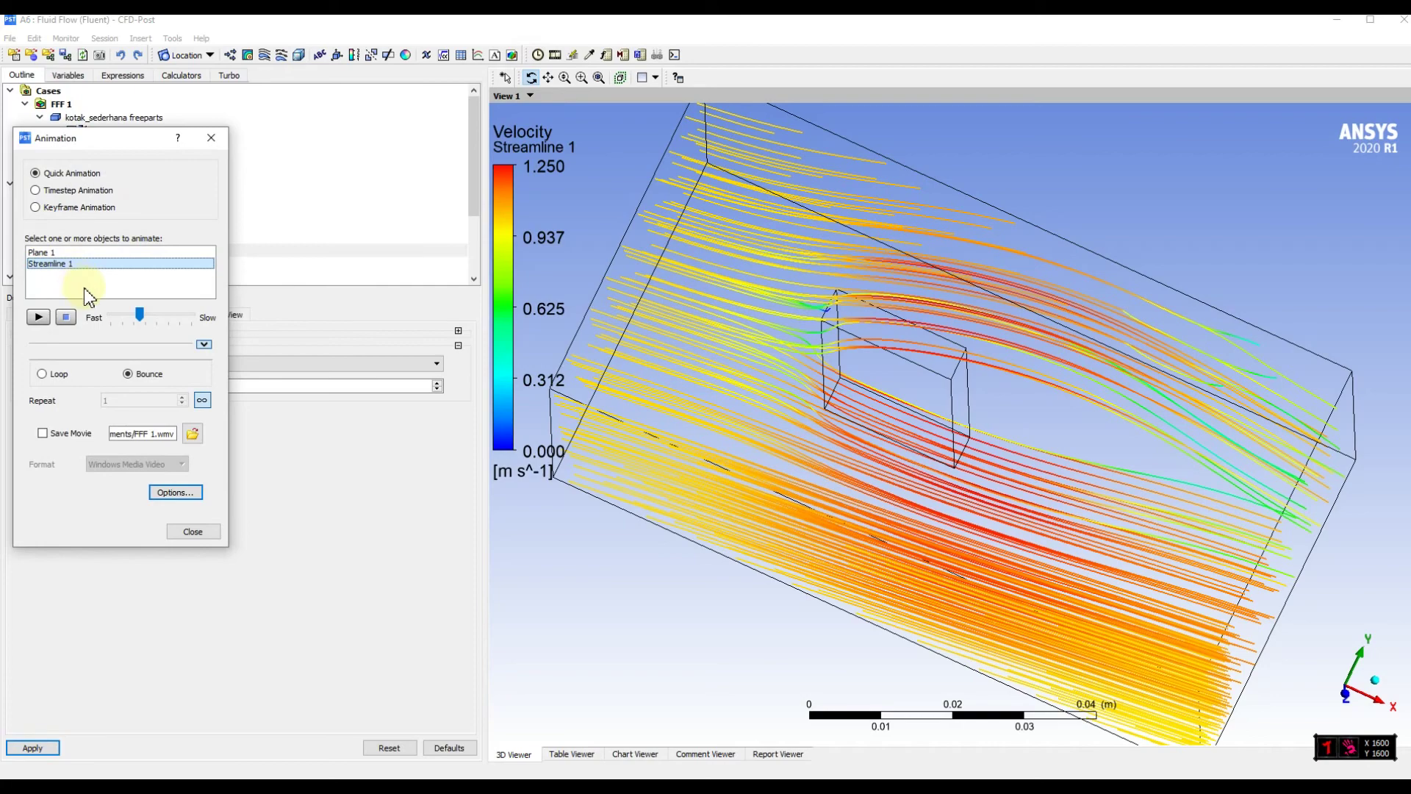
left_click(39, 318)
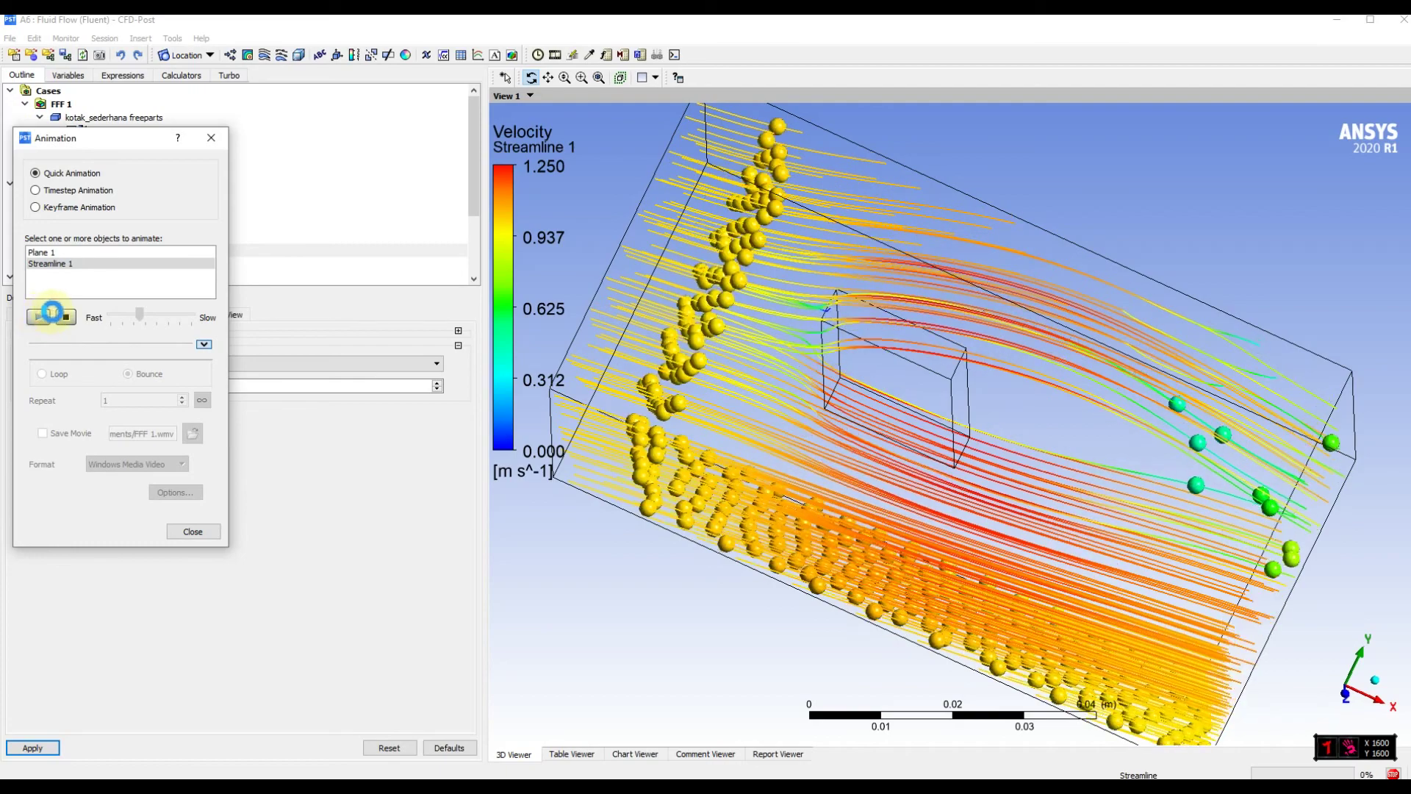
left_click(65, 317)
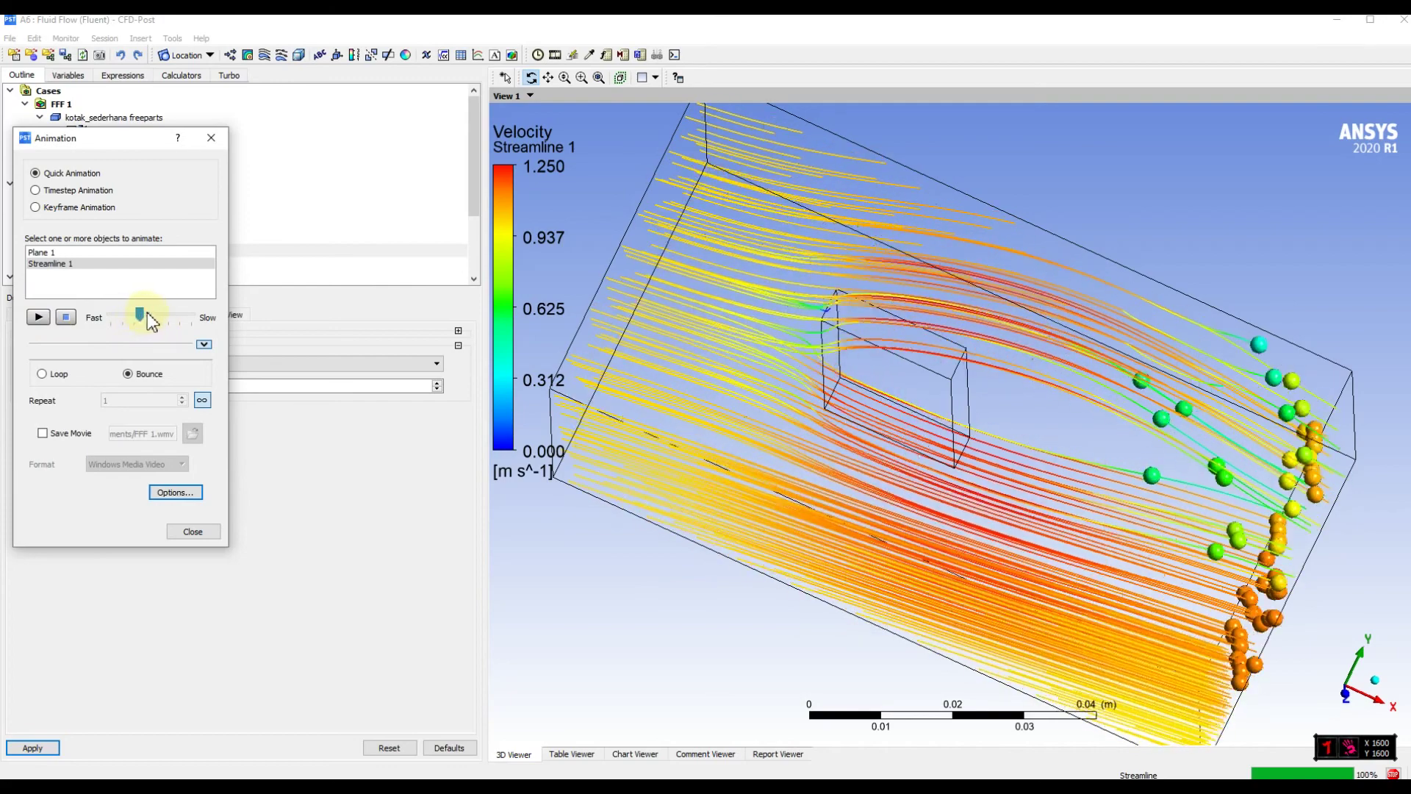
Step: Slow down the streamline animation, replay it, and stop it
left_click(166, 315)
left_click_drag(147, 312, 176, 319)
left_click(39, 316)
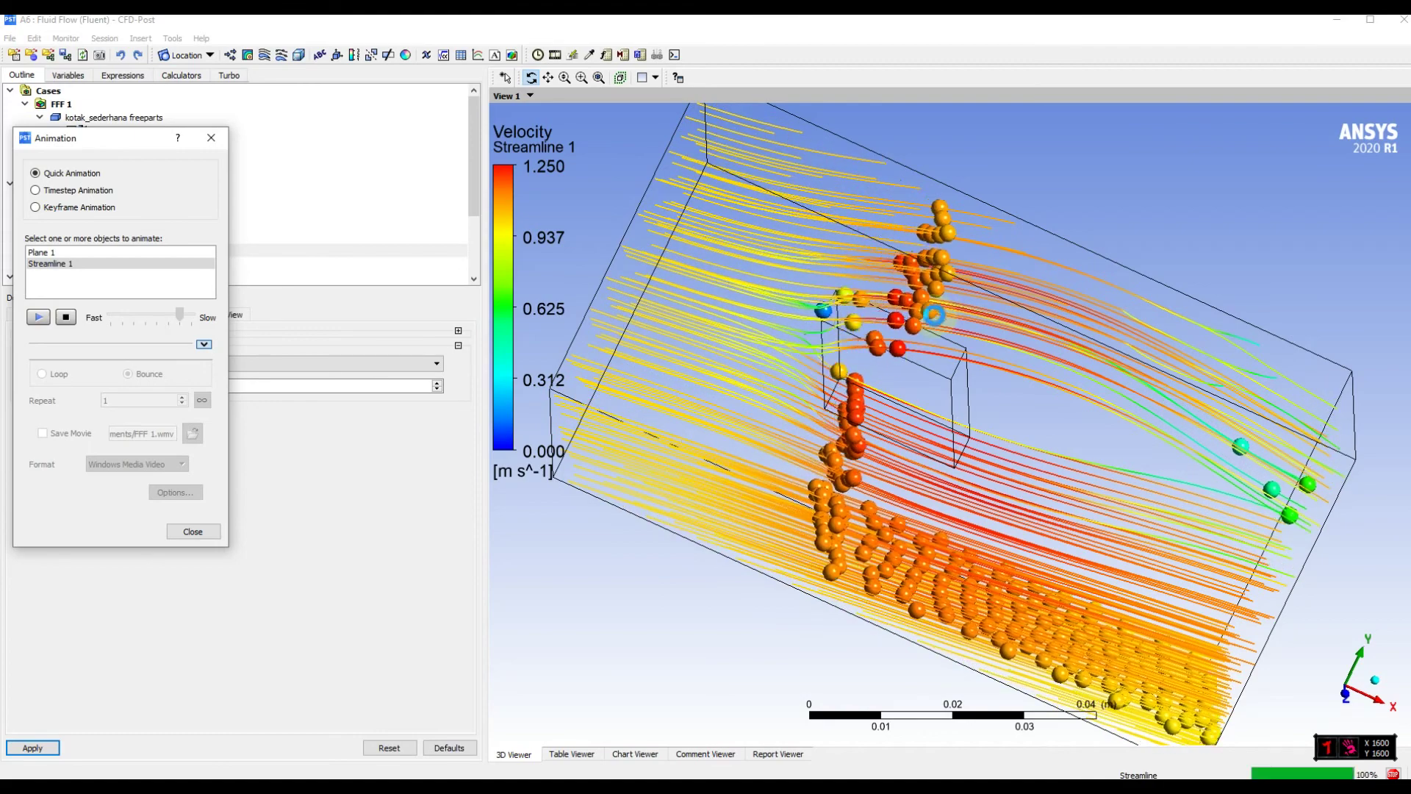
left_click(71, 318)
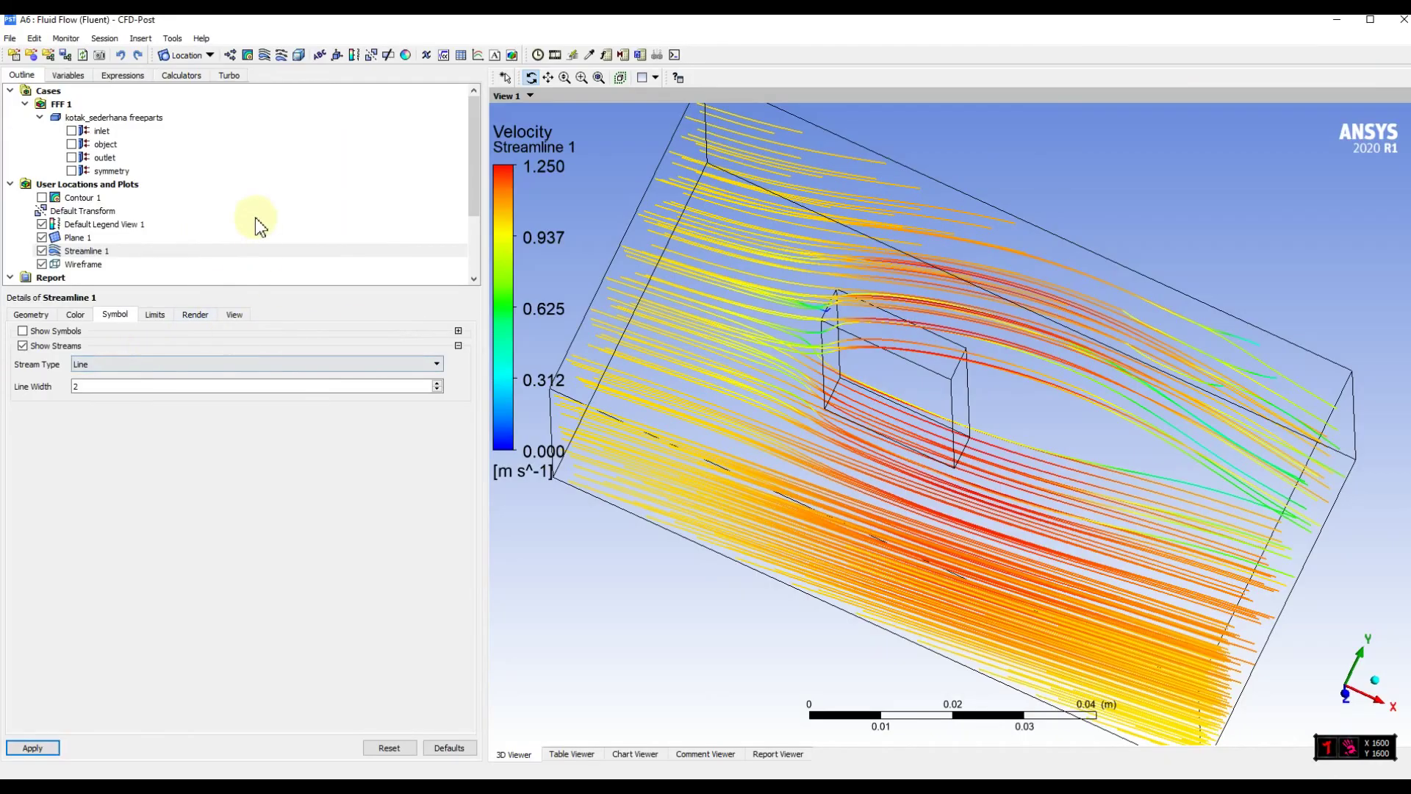
Step: Set the Quick Animation options to use the Arrow3D symbol with a spacing of 0.155
left_click(555, 56)
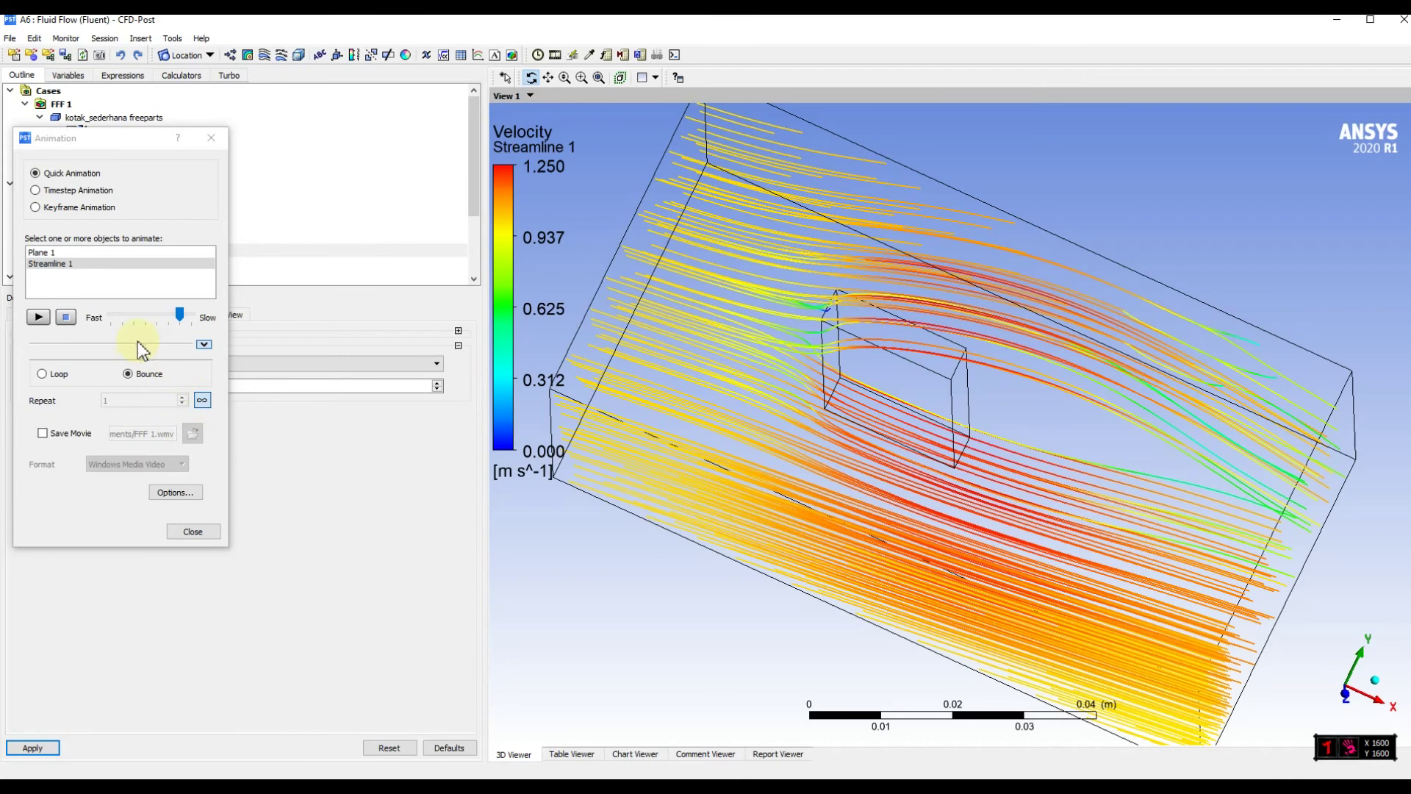
left_click(59, 386)
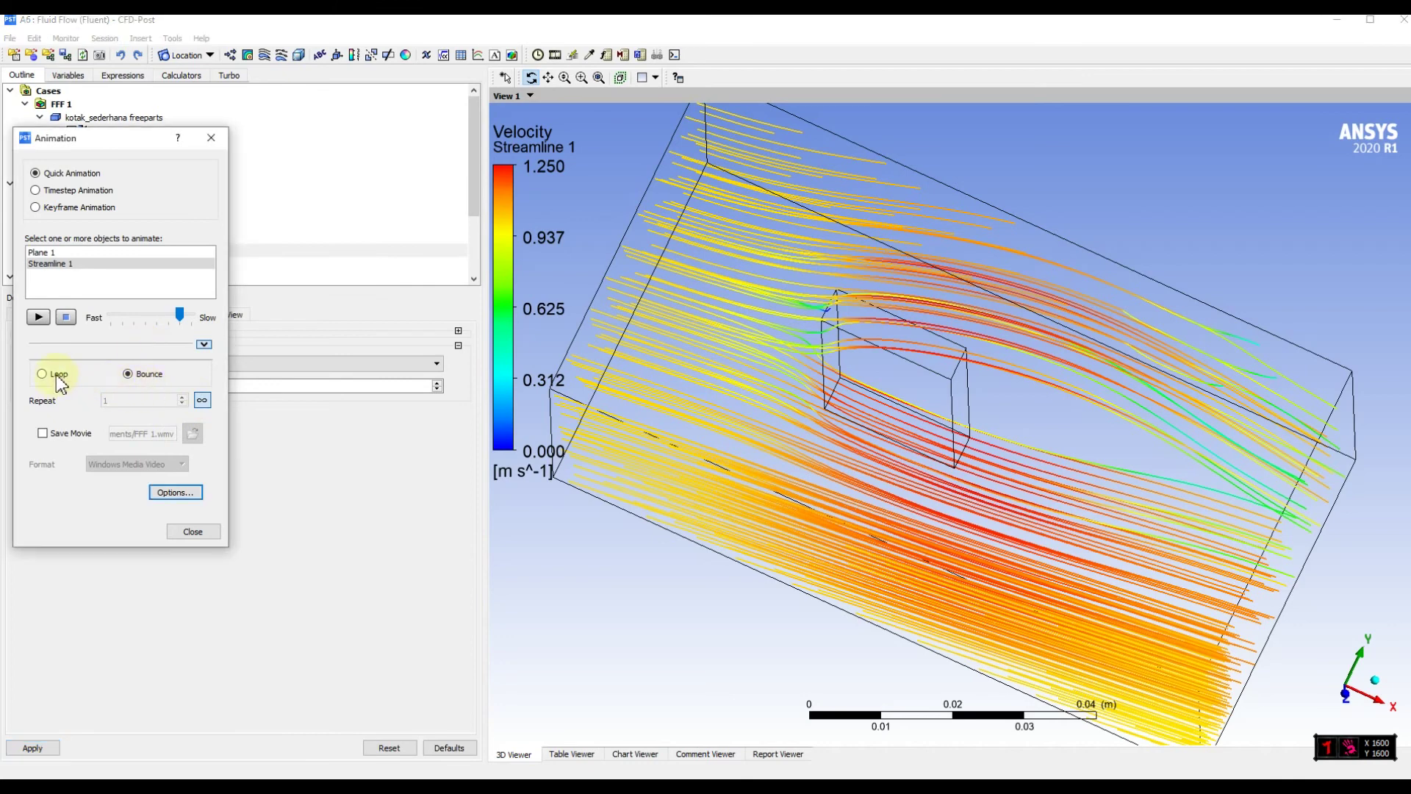
left_click(172, 493)
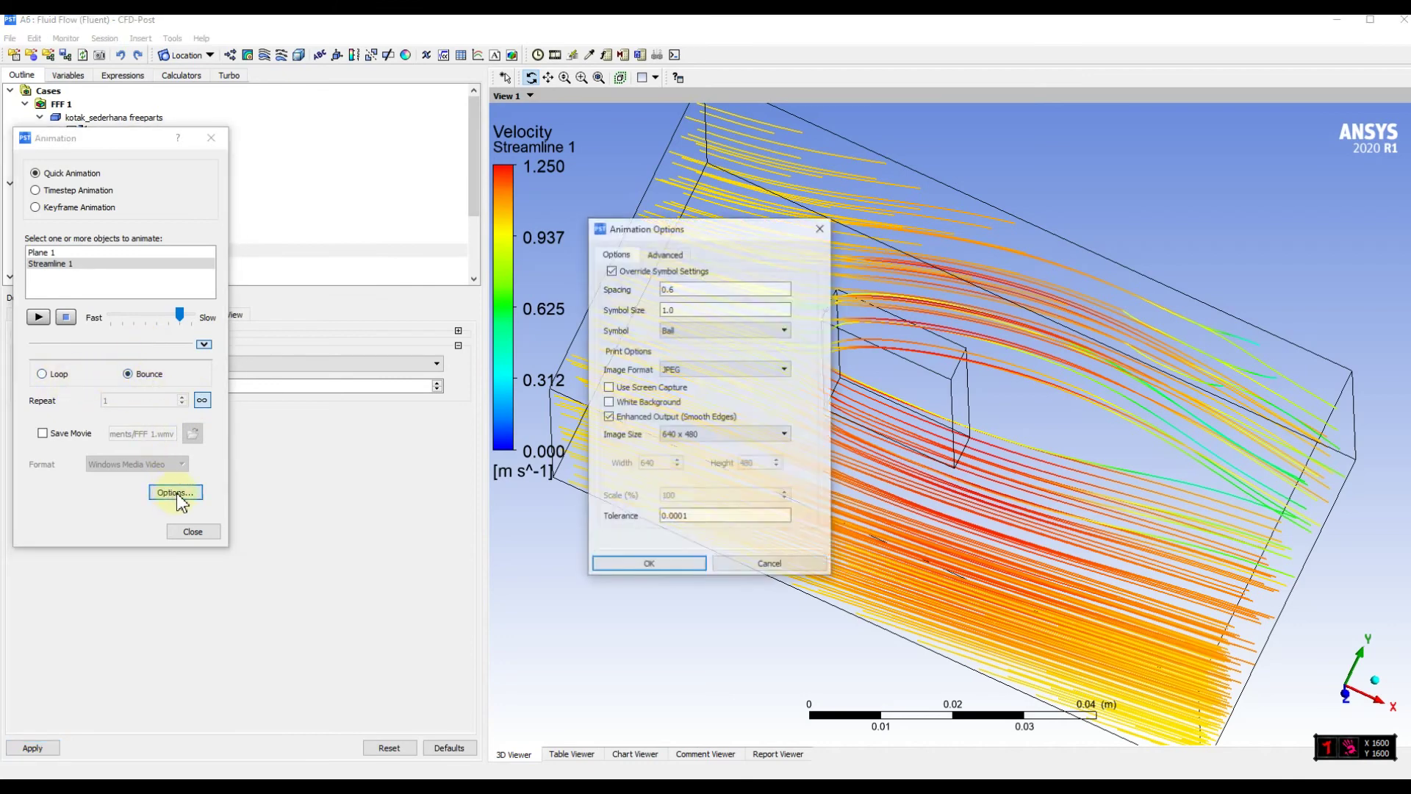
left_click(682, 329)
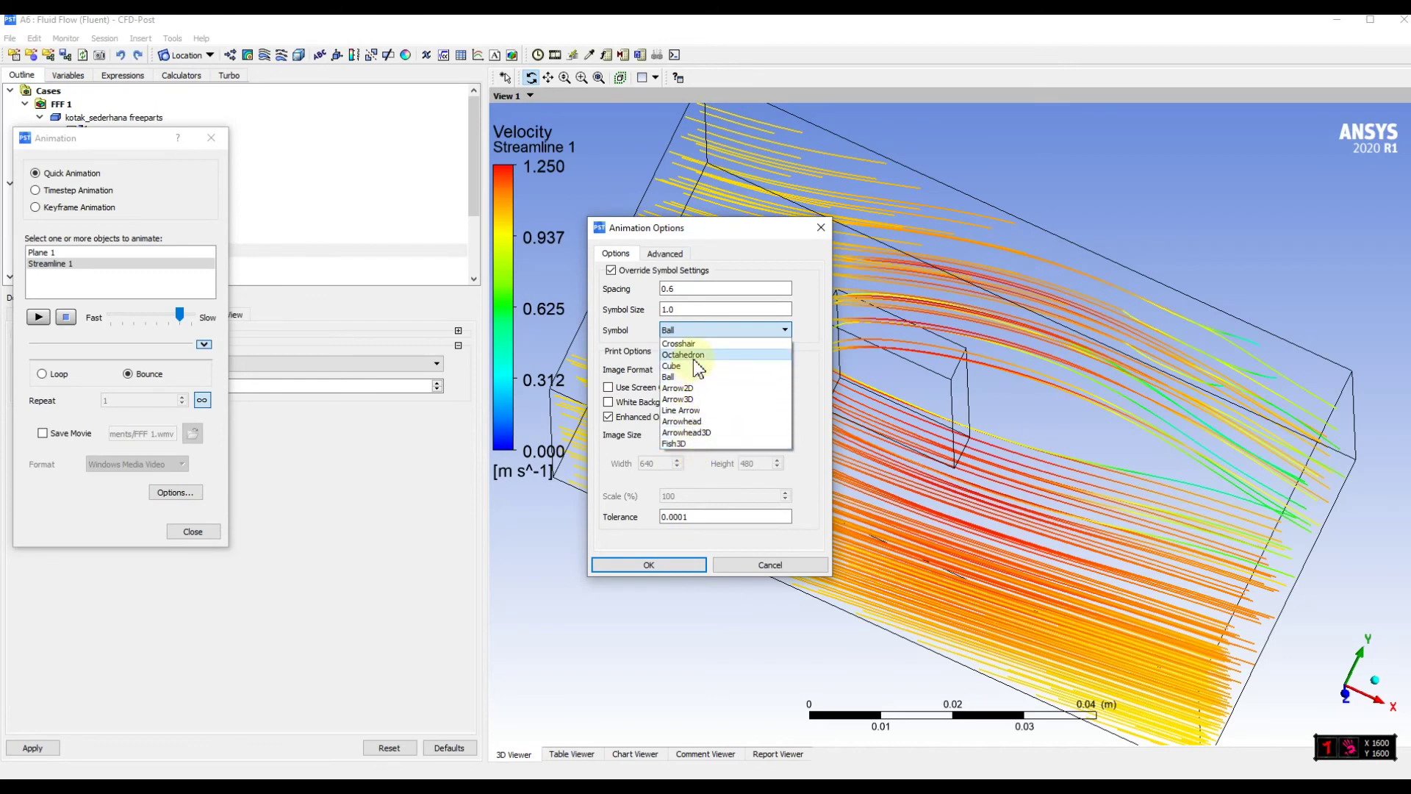
left_click(697, 400)
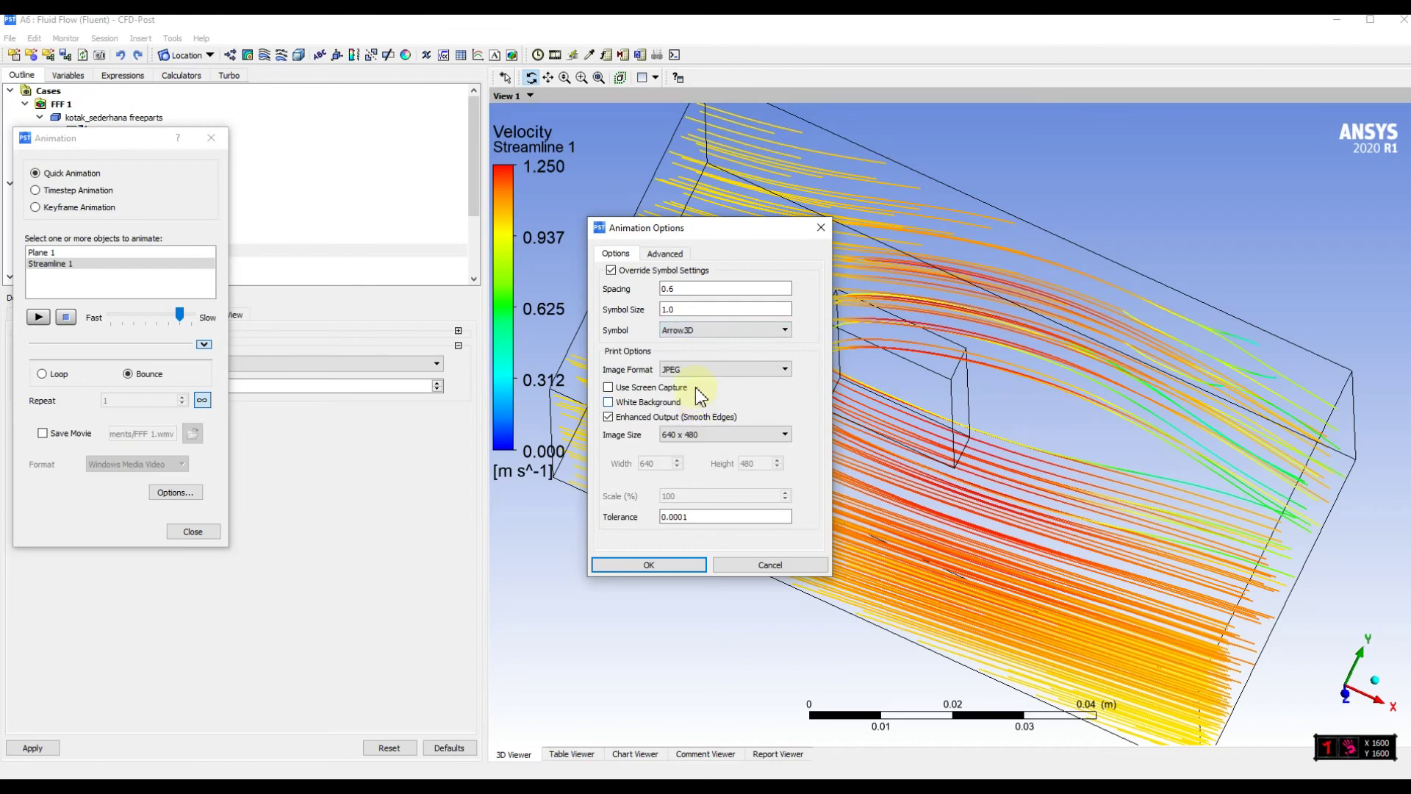
double_click(691, 292)
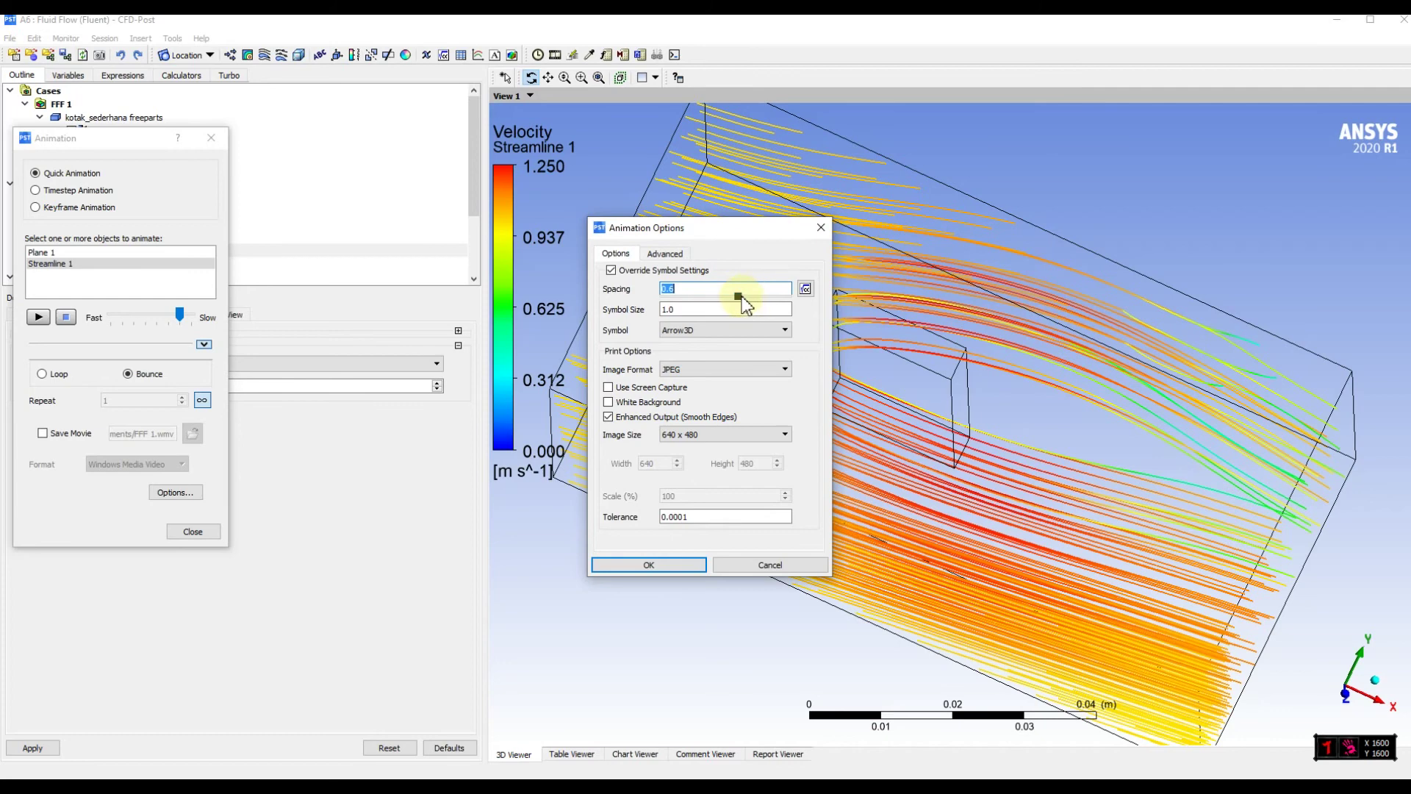
double_click(742, 294)
type("0.452")
left_click_drag(701, 297, 692, 297)
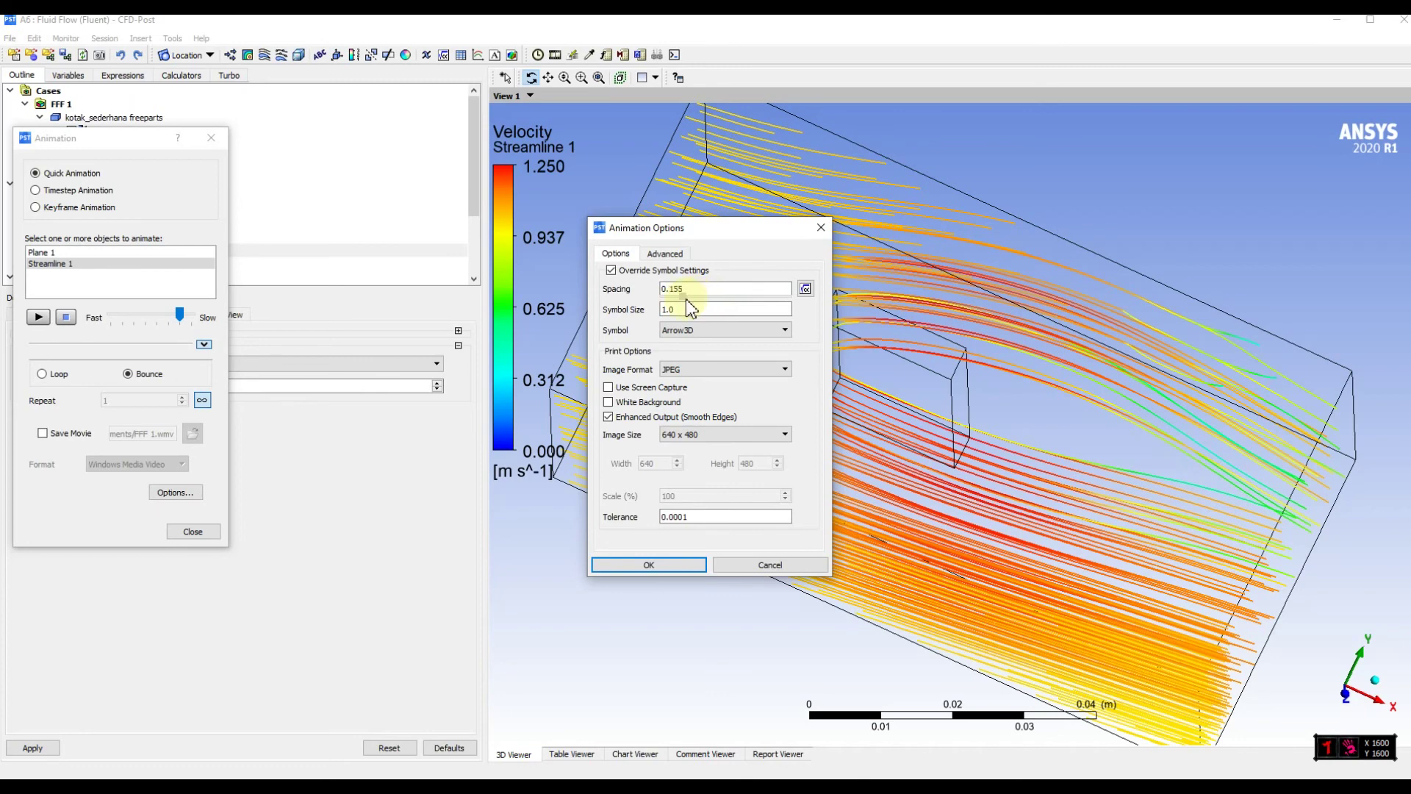
left_click(648, 565)
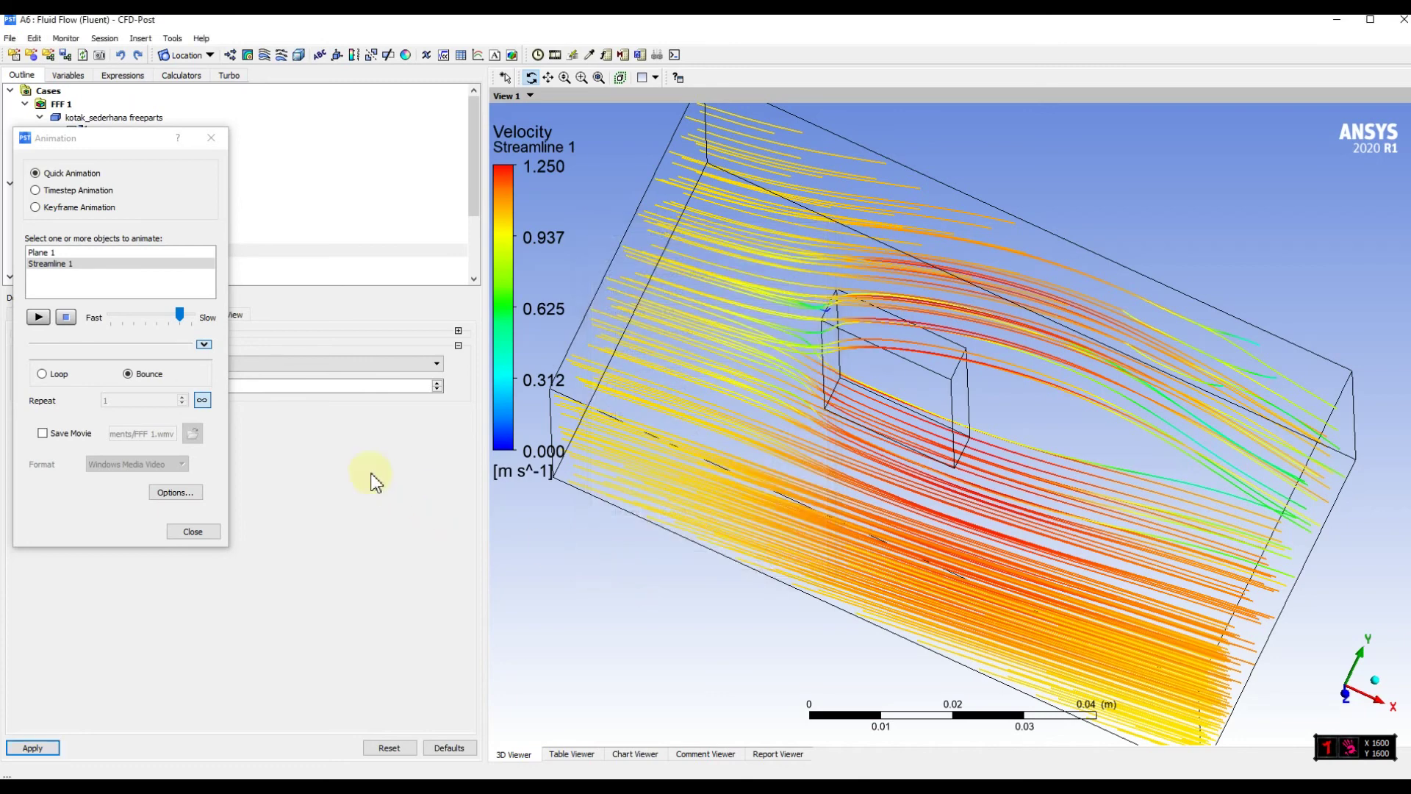
Step: Play the Streamline 1 animation and examine the moving arrows around the block close up and from several angles
left_click(37, 318)
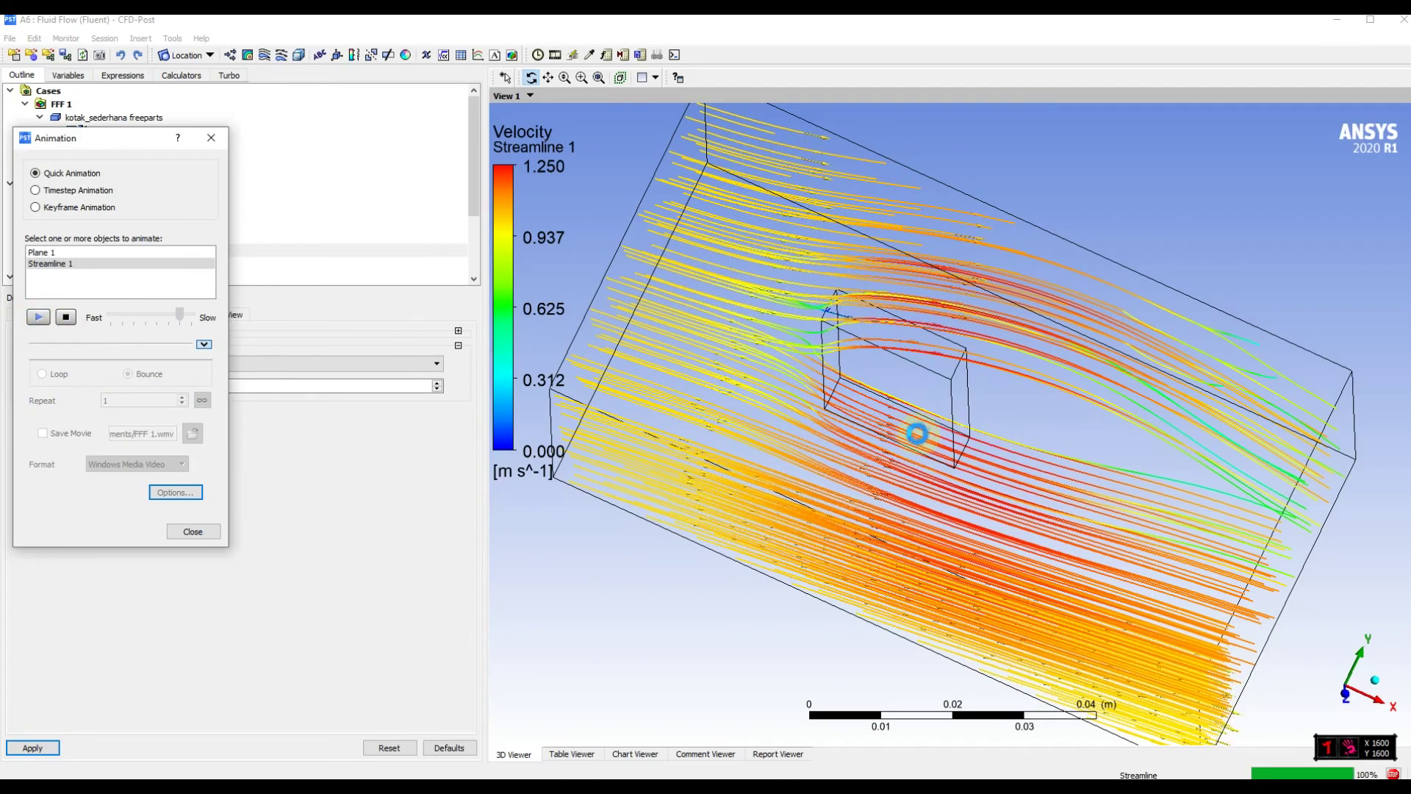
scroll(832, 388, "up", 3)
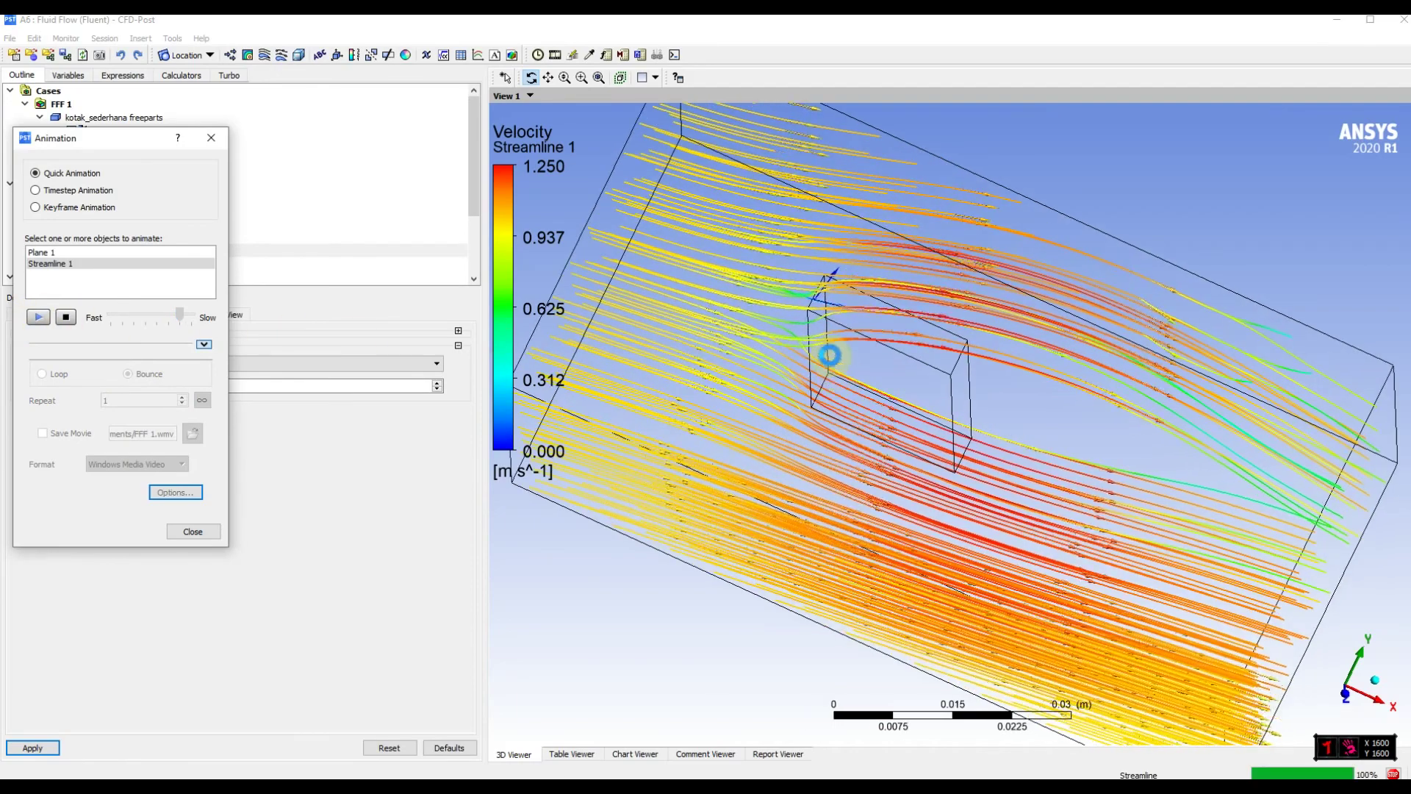
left_click_drag(860, 344, 879, 459)
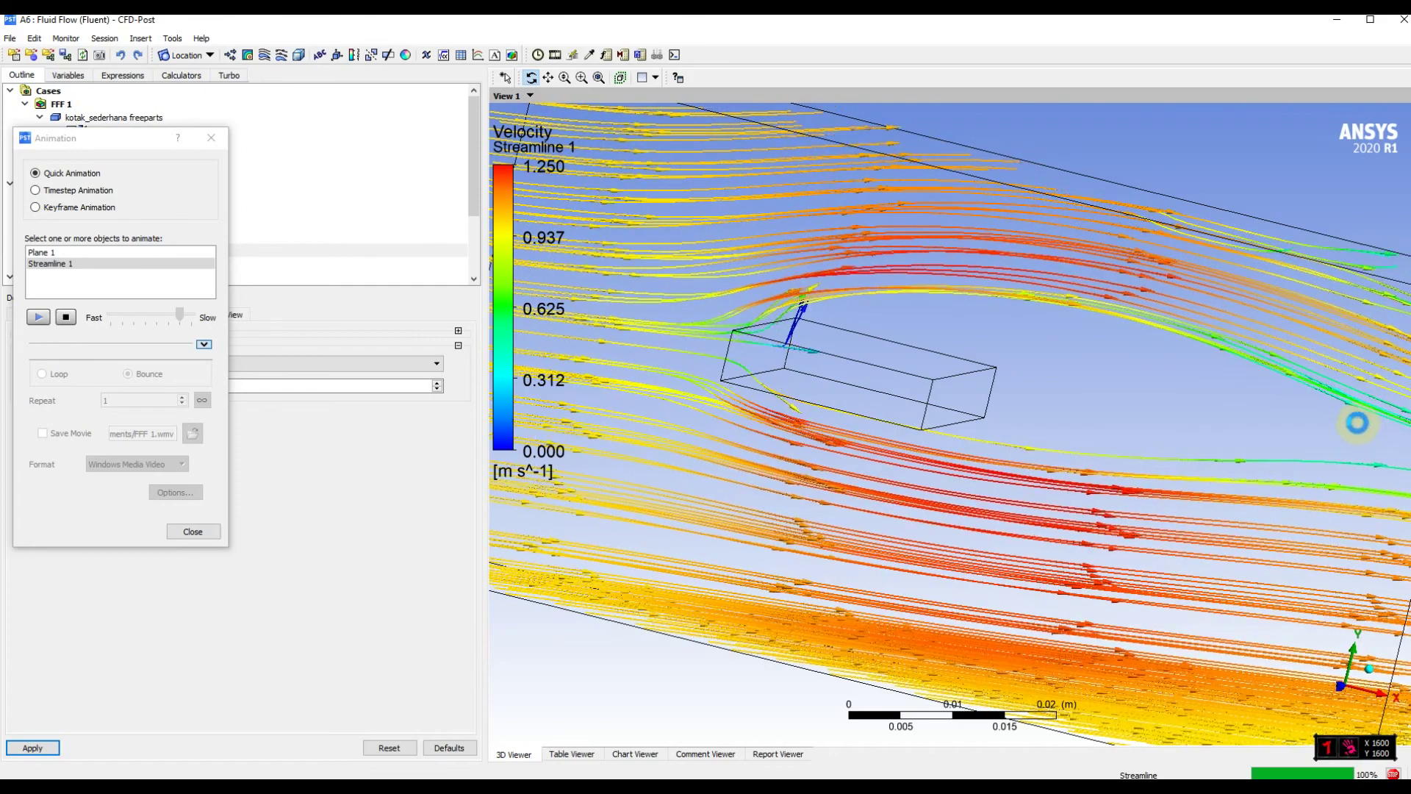
left_click_drag(1354, 419, 1174, 641)
scroll(995, 560, "down", 5)
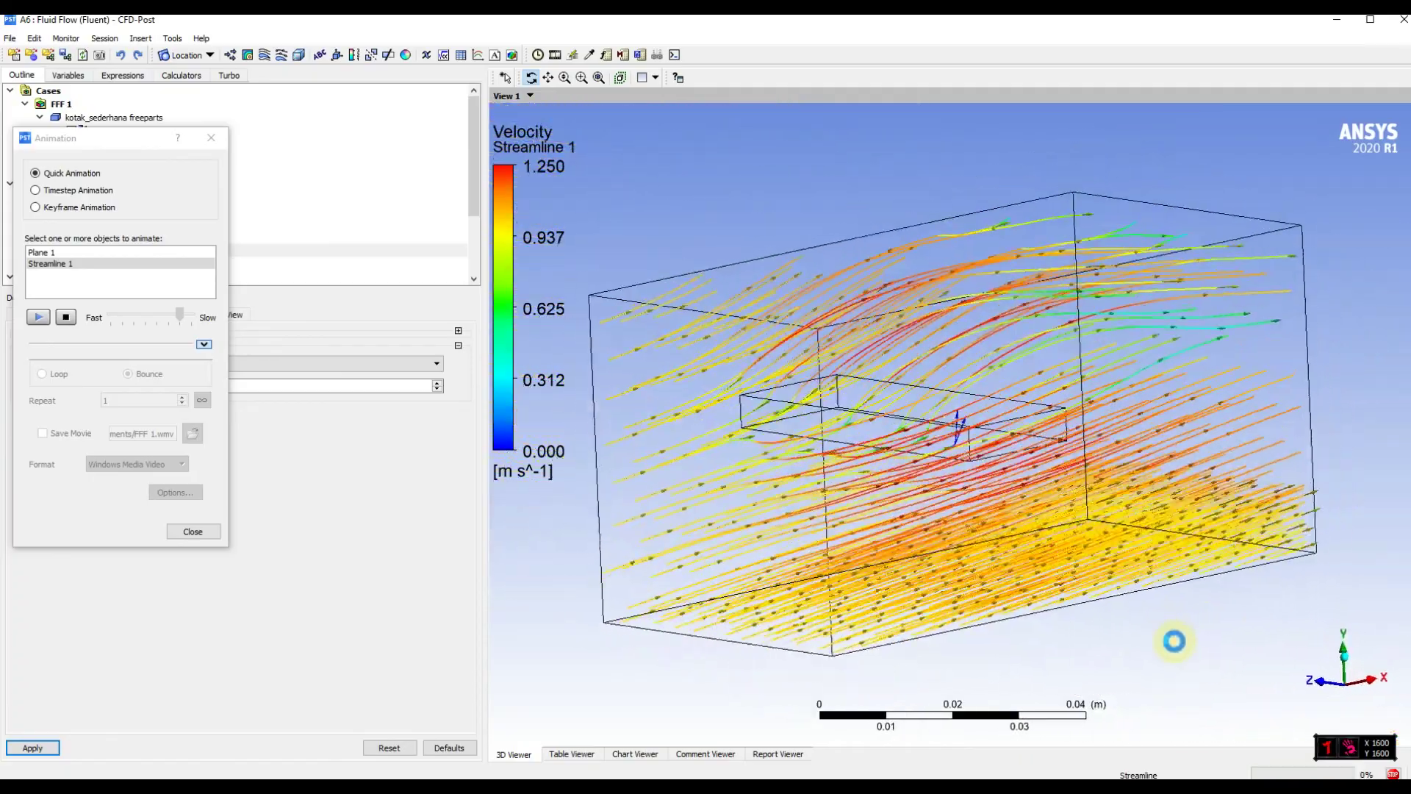
mouse_move(1198, 348)
left_mouse_down()
mouse_move(1221, 340)
mouse_move(1172, 348)
mouse_move(1213, 345)
left_mouse_up()
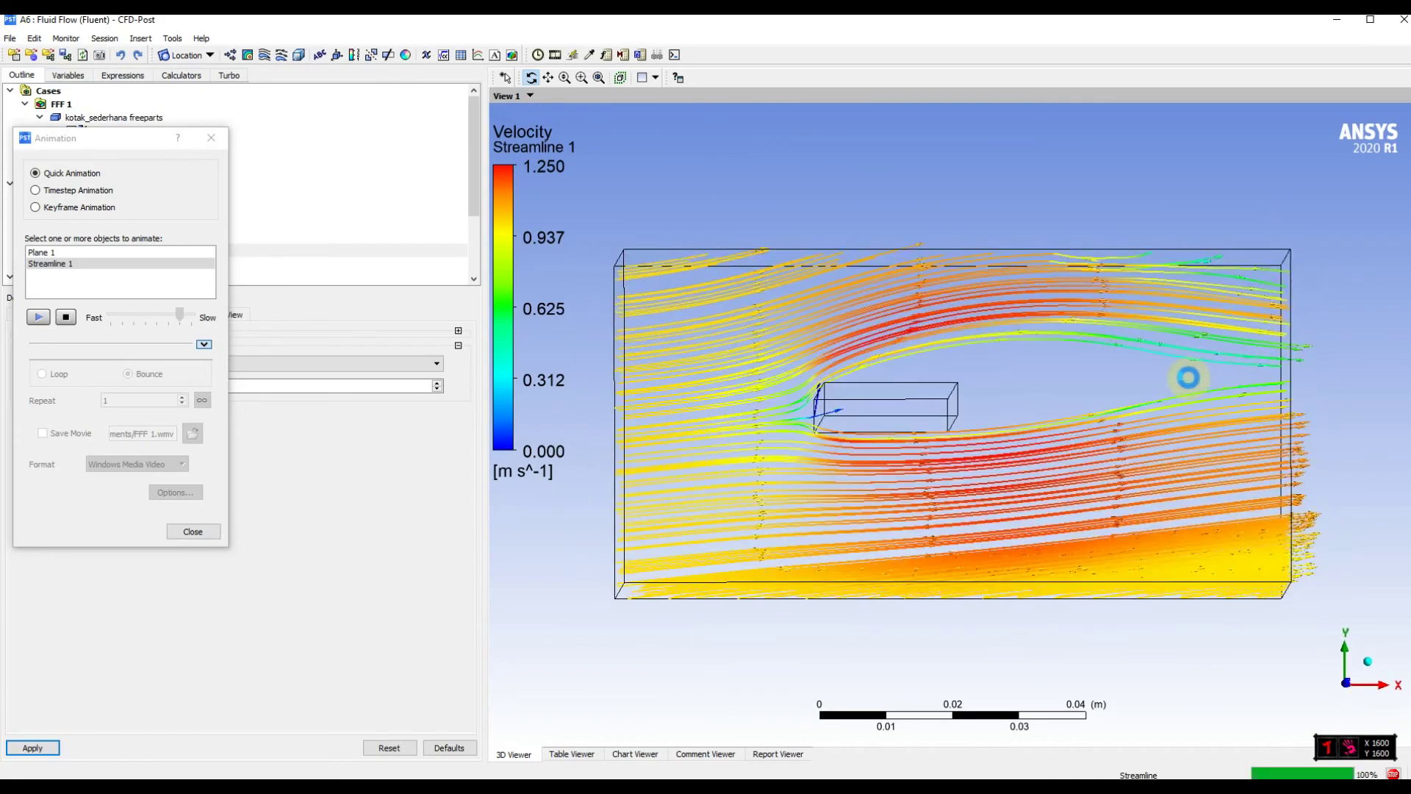